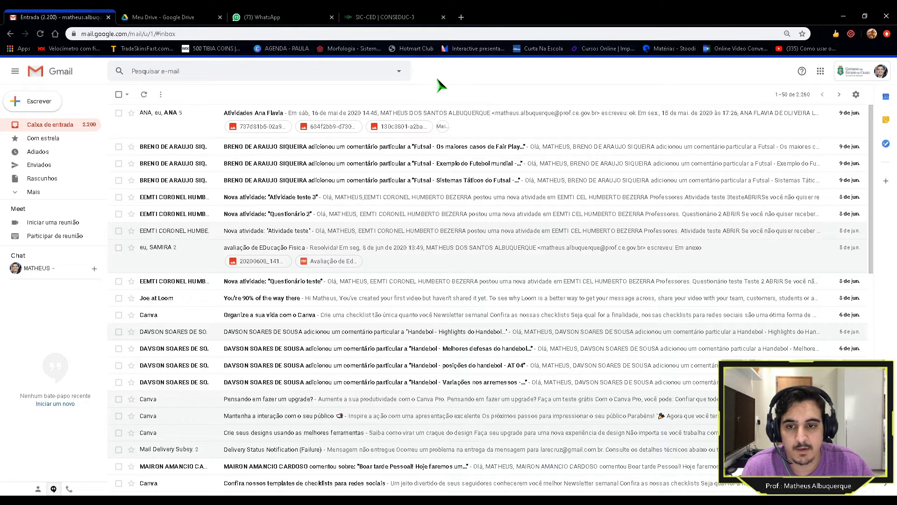
Step: Leave the Gmail inbox, browse the Google apps launcher, and switch to the Meu Drive tab
{"action": "left_click", "coordinate": [156, 22]}
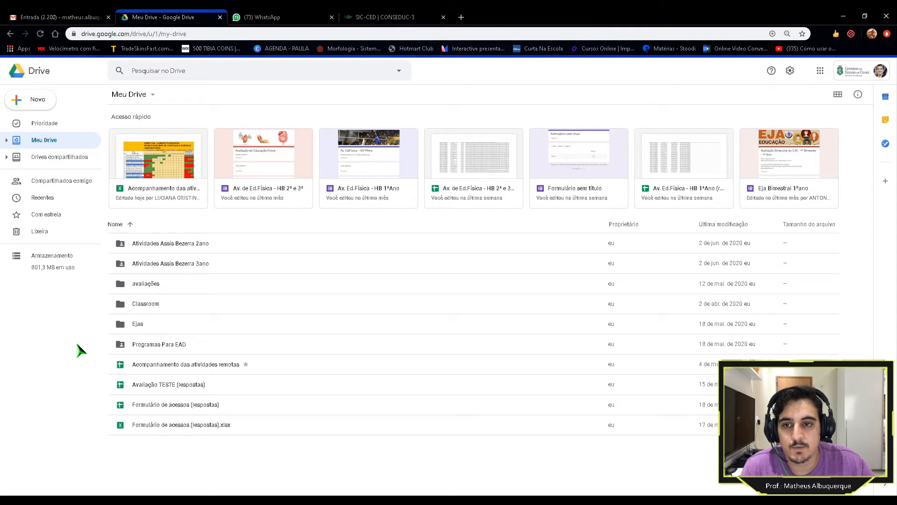
{"action": "left_click", "coordinate": [64, 17]}
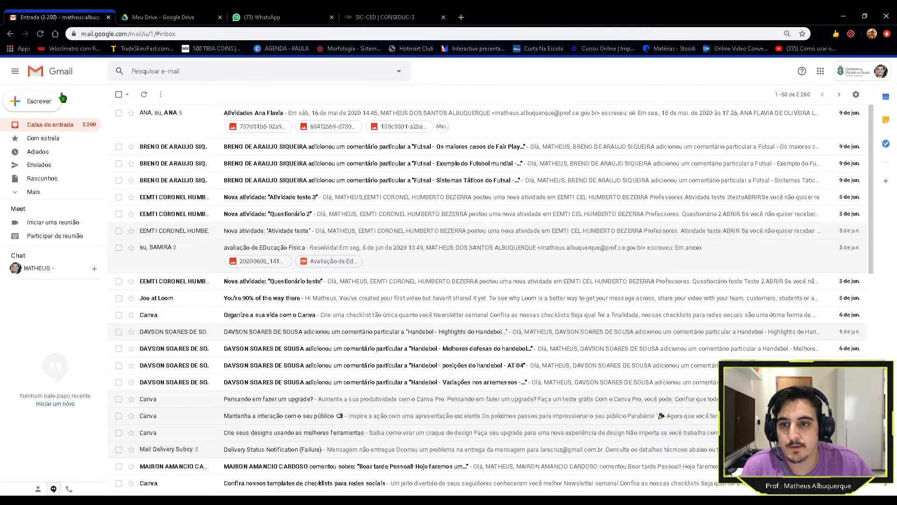
{"action": "left_click", "coordinate": [821, 72]}
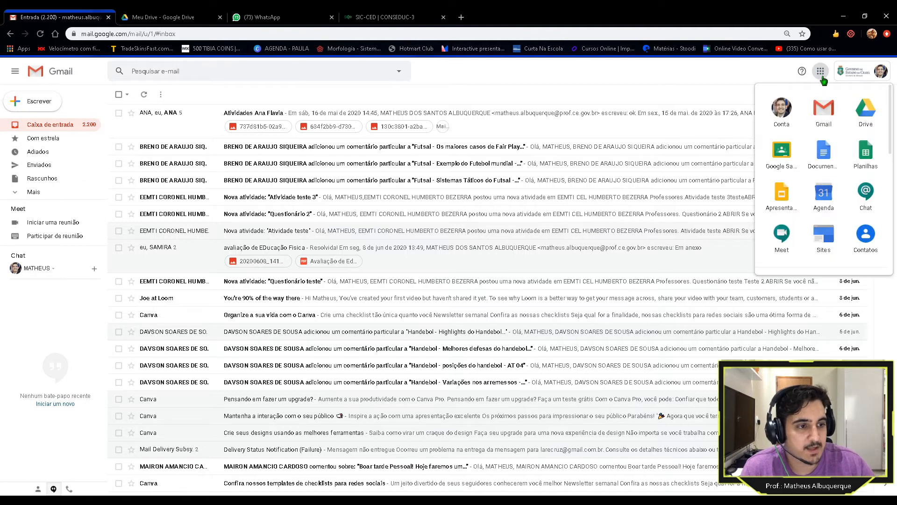
{"action": "scroll", "coordinate": [825, 163], "scroll_direction": "down", "scroll_amount": 5}
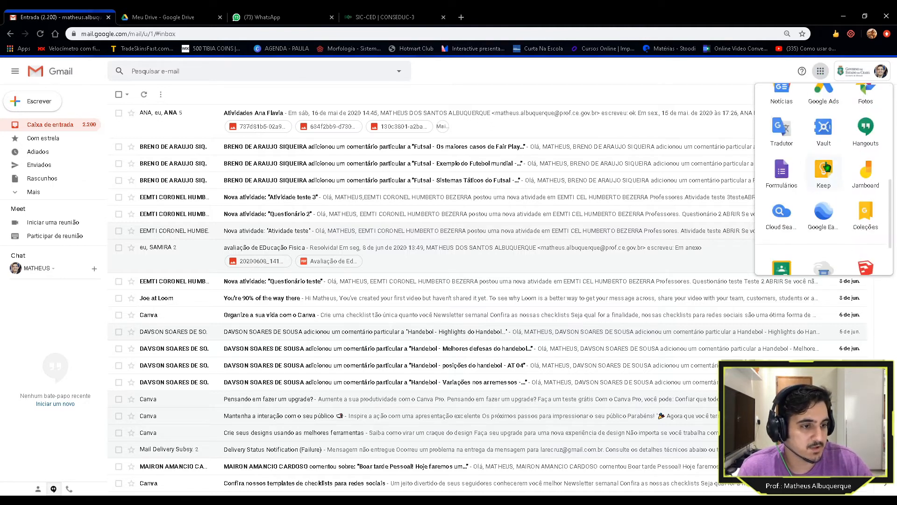
{"action": "scroll", "coordinate": [826, 167], "scroll_direction": "down", "scroll_amount": 2}
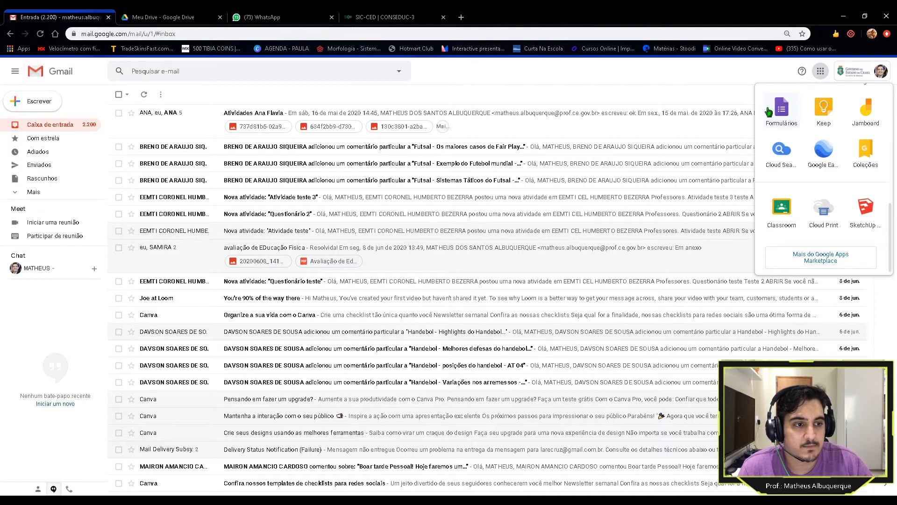
{"action": "left_click", "coordinate": [170, 20]}
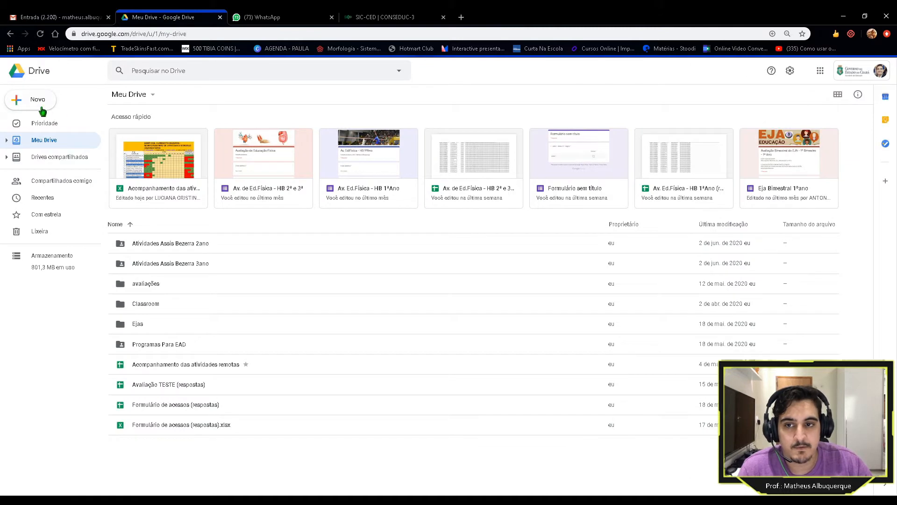
Step: Create a blank Google Form from Drive via Novo > Mais > Formulários Google
{"action": "left_click", "coordinate": [19, 102]}
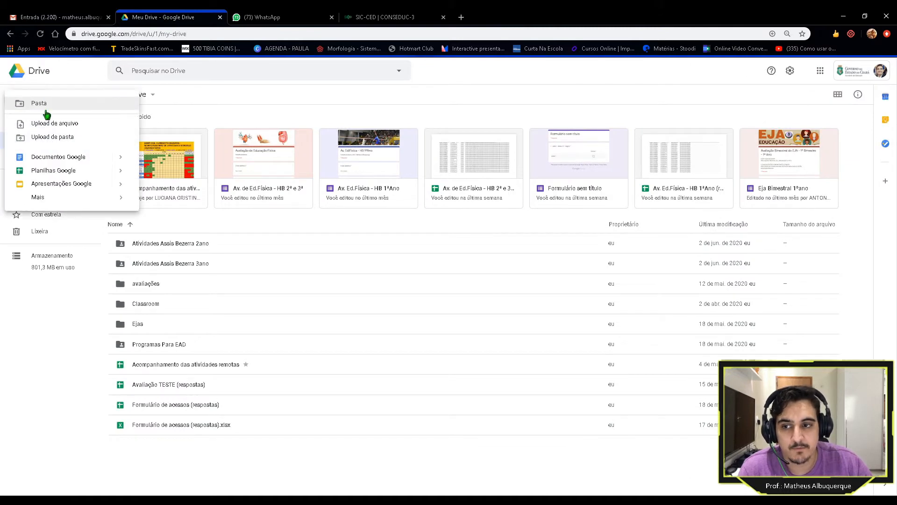
{"action": "mouse_move", "coordinate": [28, 200]}
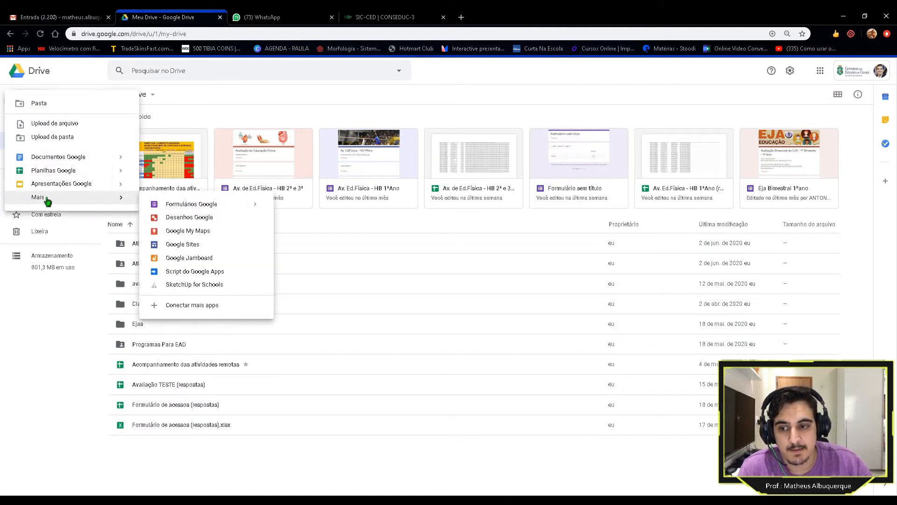
{"action": "left_click", "coordinate": [195, 208]}
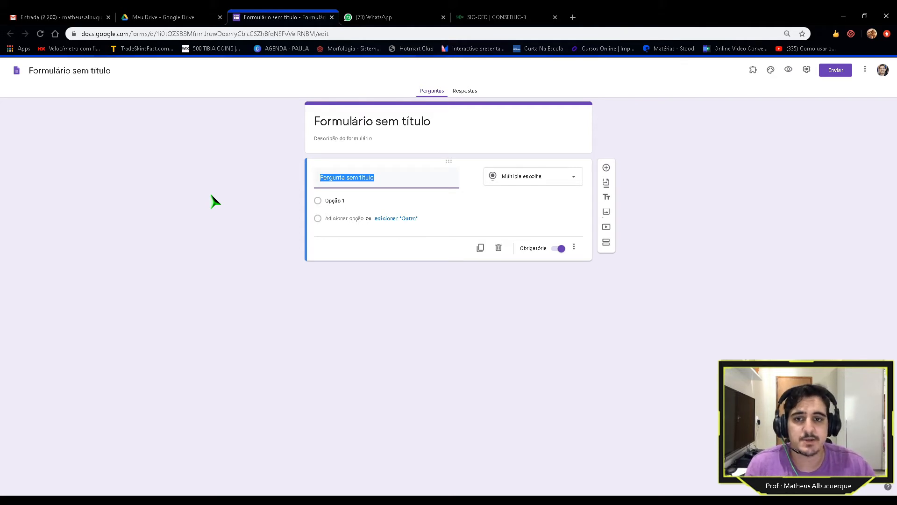
Step: Title the form 'Avaliação teste', then reload Drive to check it appears there
{"action": "left_click", "coordinate": [434, 123]}
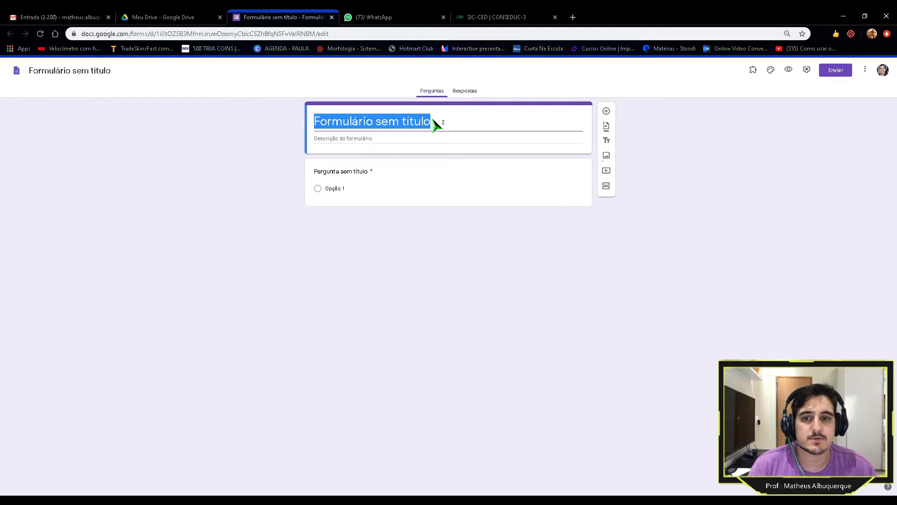
{"action": "type", "text": "Avali"}
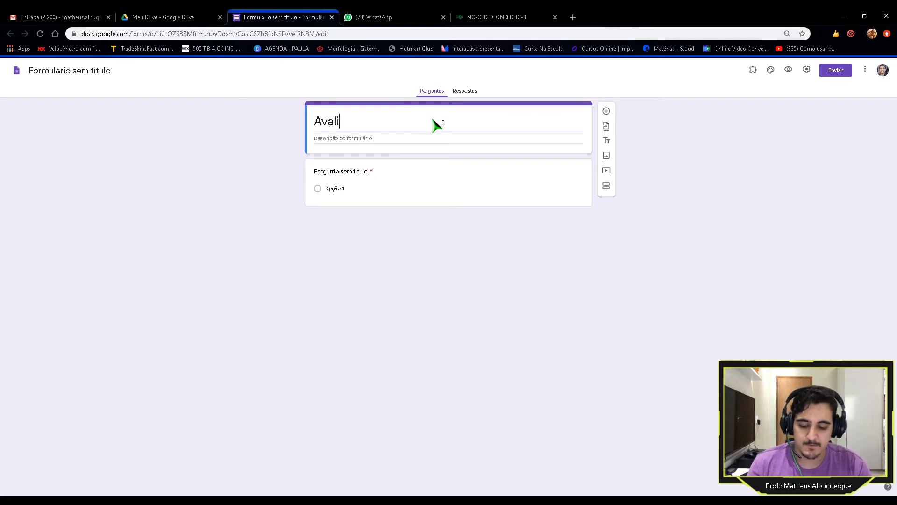
{"action": "type", "text": "ação"}
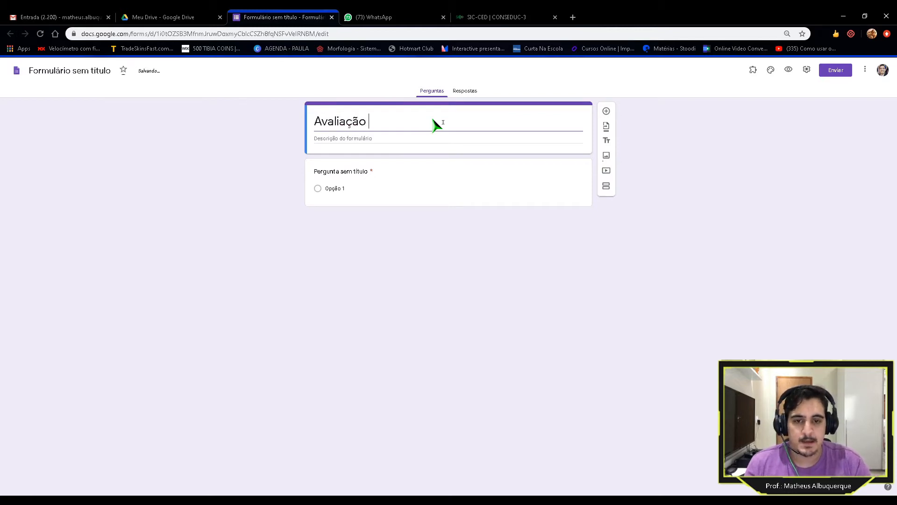
{"action": "type", "text": " teste"}
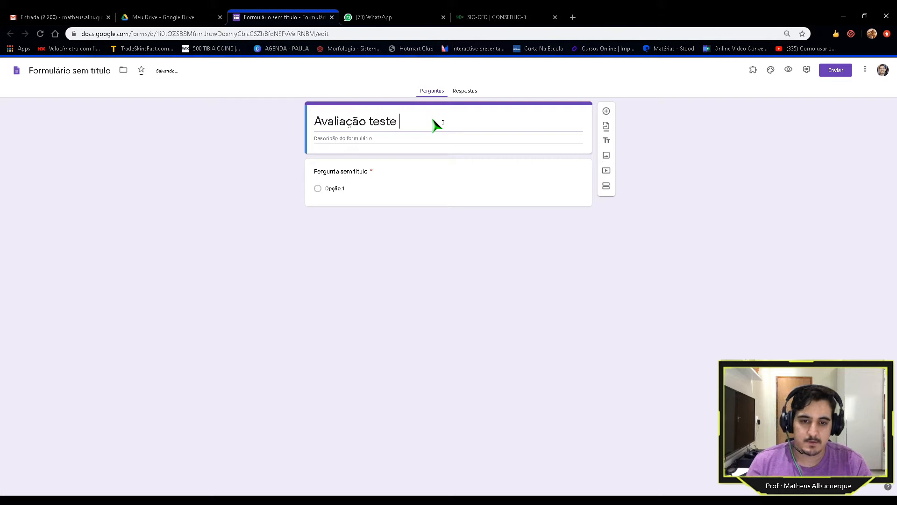
{"action": "left_click", "coordinate": [406, 143]}
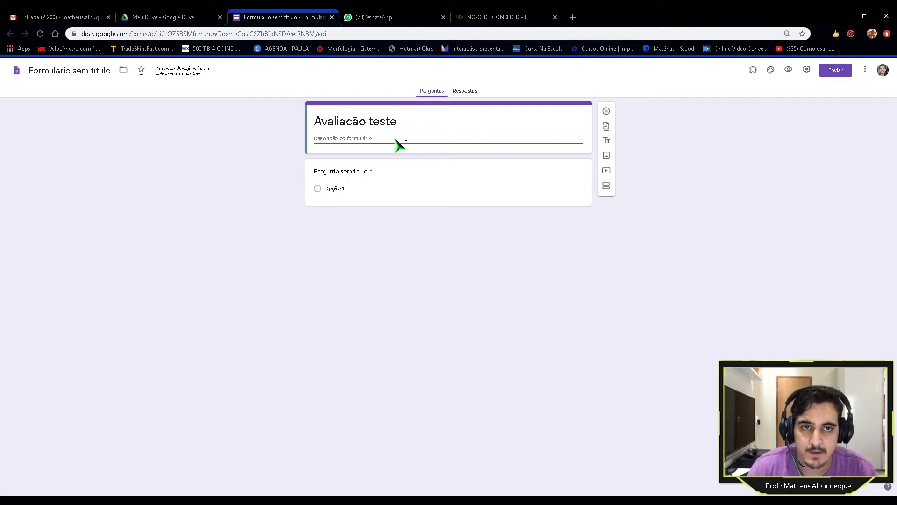
{"action": "left_click", "coordinate": [208, 18]}
{"action": "key", "text": "F5"}
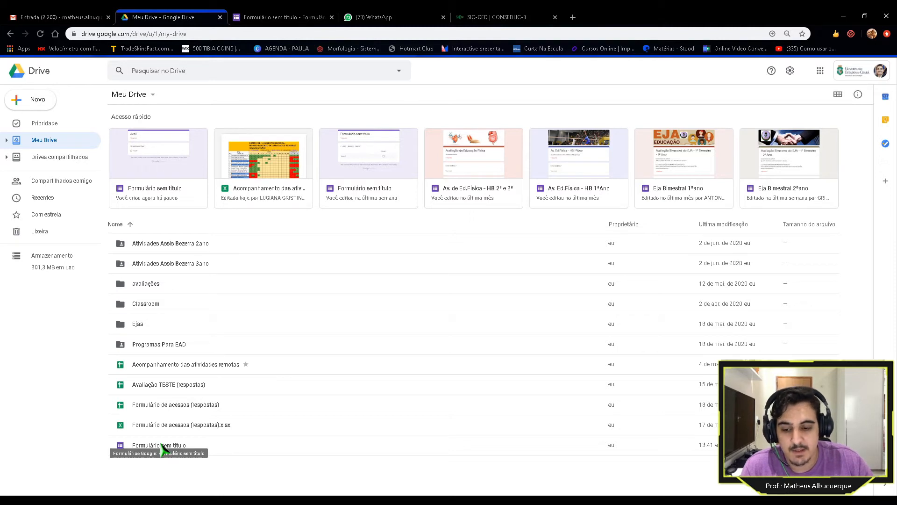
{"action": "left_click", "coordinate": [266, 18]}
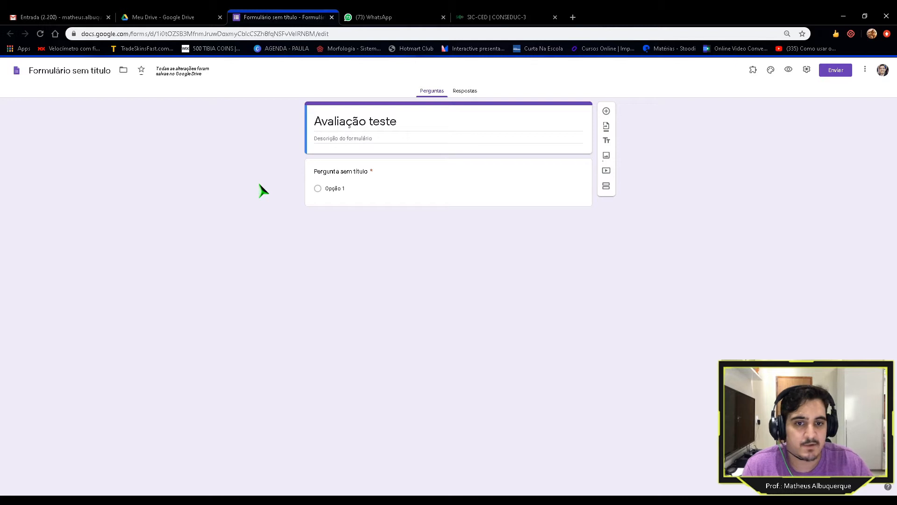
Step: Enter the form description 'Prof.:' followed by the teacher's name, fixing a typo
{"action": "left_click", "coordinate": [363, 140]}
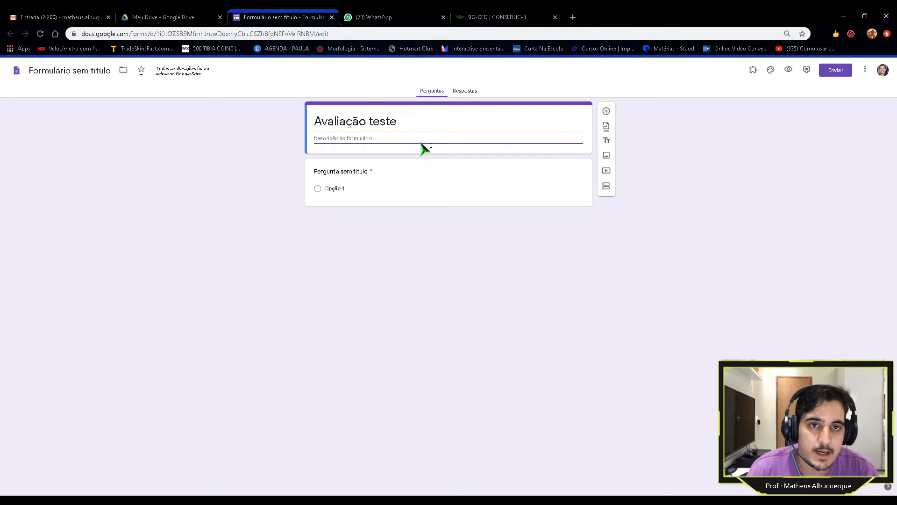
{"action": "type", "text": "Prof"}
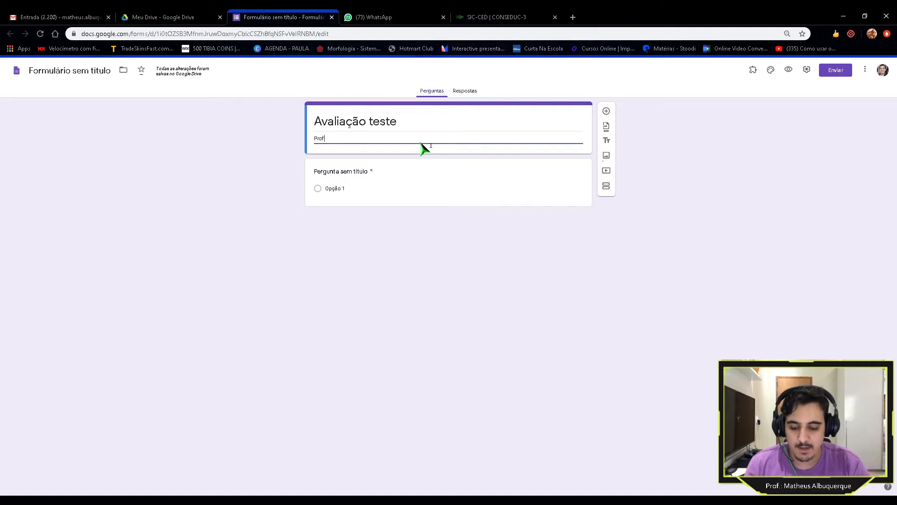
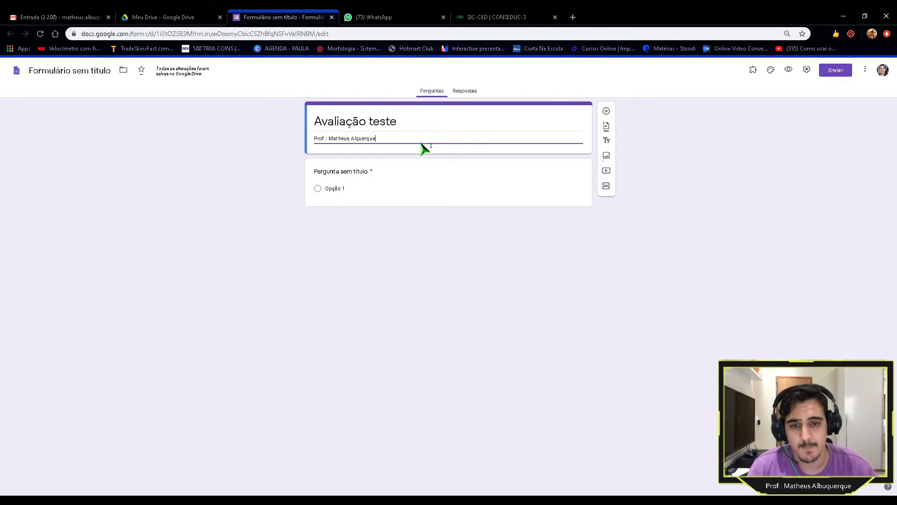
Step: Title the first question 'Qual seu nome?'
{"action": "left_click", "coordinate": [365, 193]}
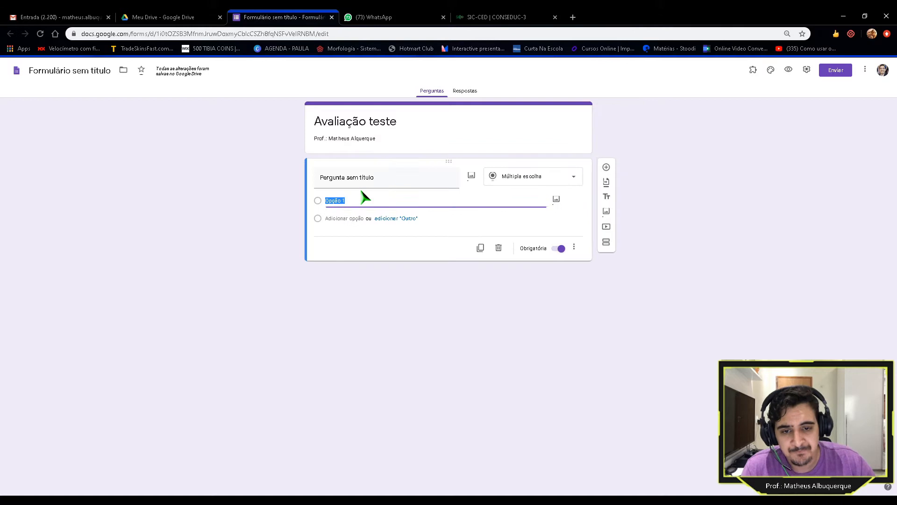
{"action": "left_click", "coordinate": [392, 182]}
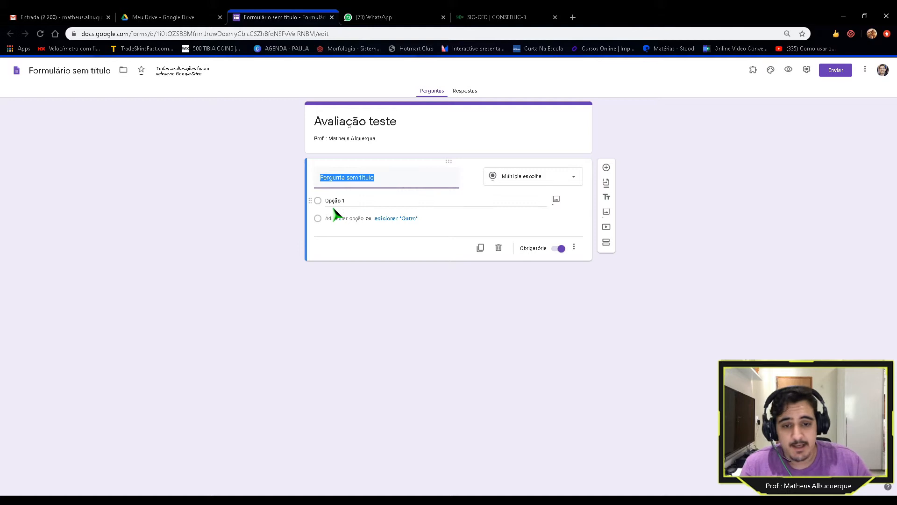
{"action": "type", "text": "Qual seu nome?"}
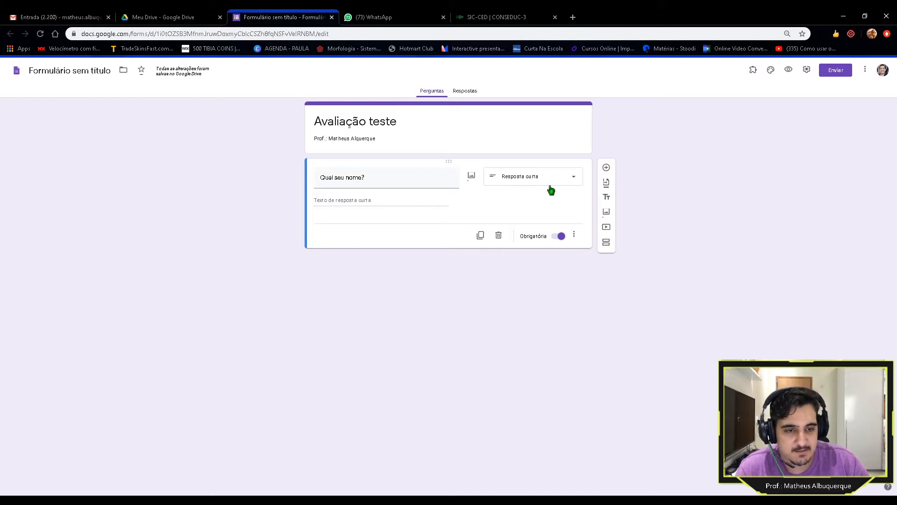
Step: Try Parágrafo, keep the question as Resposta curta, and add a new question below it
{"action": "left_click", "coordinate": [578, 180]}
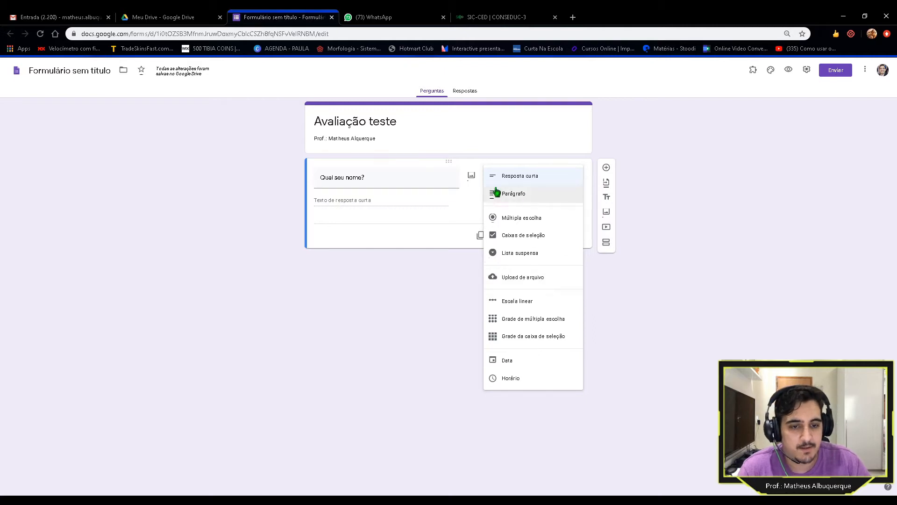
{"action": "left_click", "coordinate": [530, 180]}
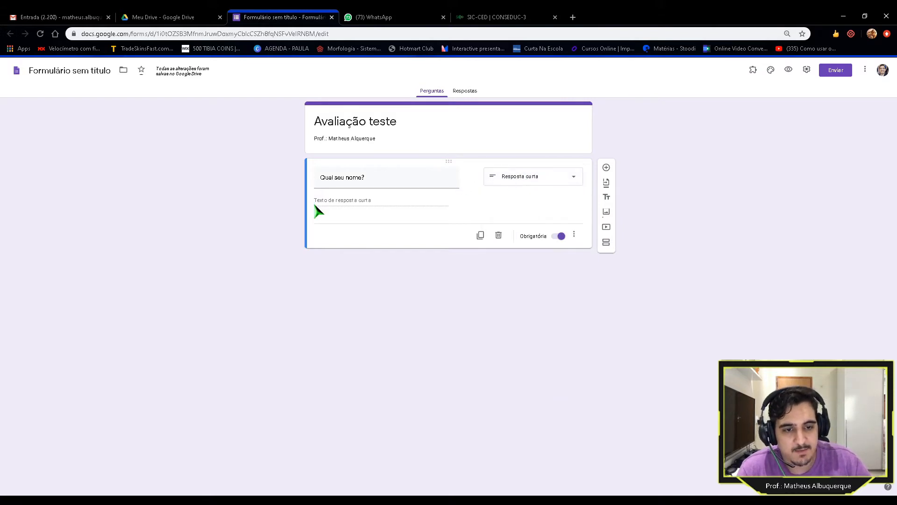
{"action": "left_click", "coordinate": [545, 180]}
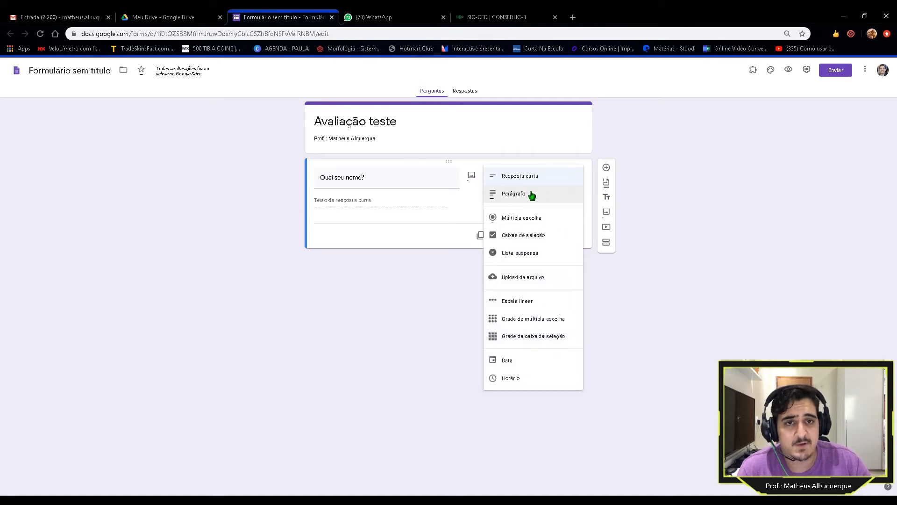
{"action": "left_click", "coordinate": [532, 194]}
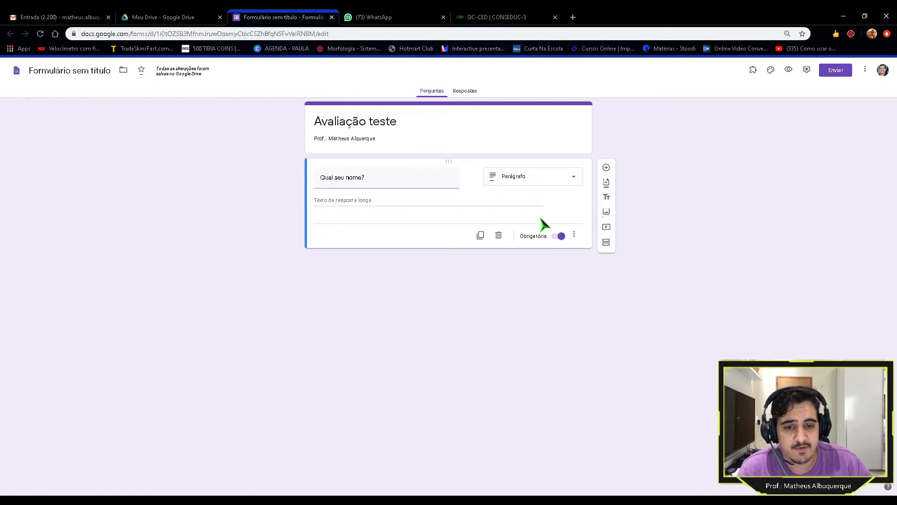
{"action": "left_click", "coordinate": [541, 180]}
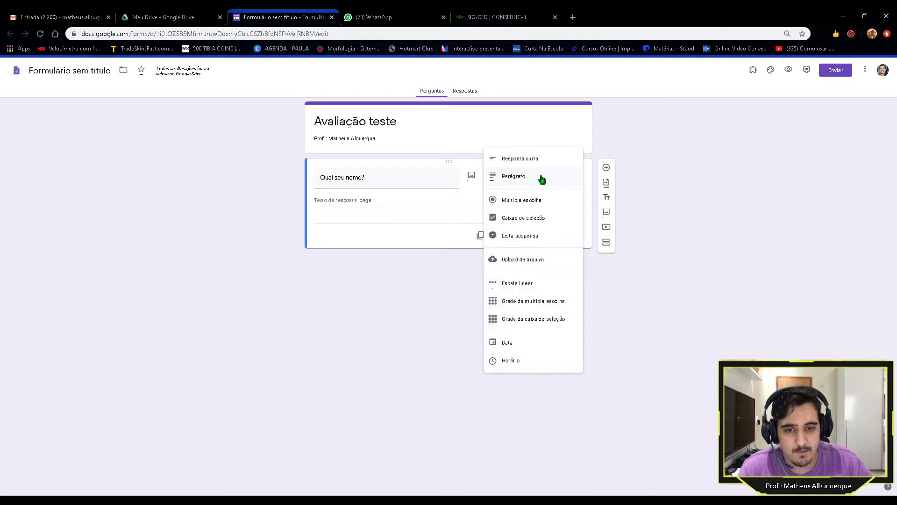
{"action": "left_click", "coordinate": [526, 163]}
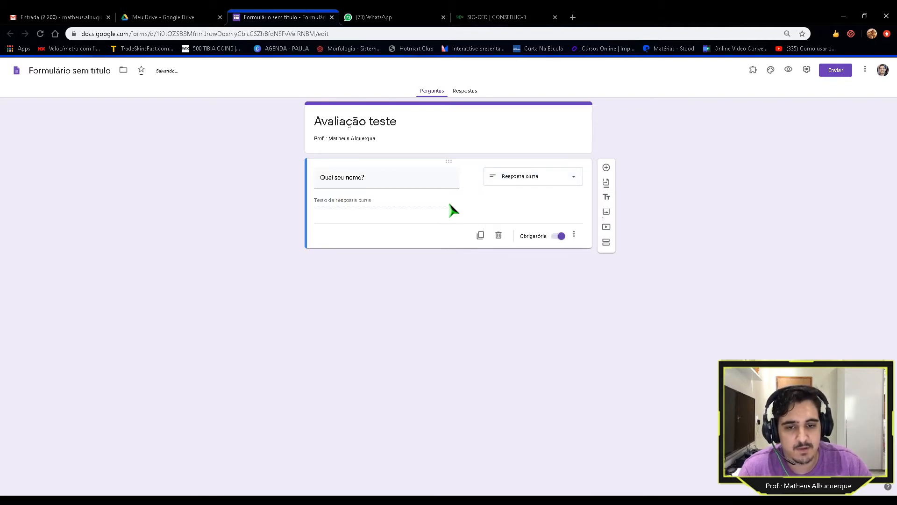
{"action": "left_click", "coordinate": [559, 182]}
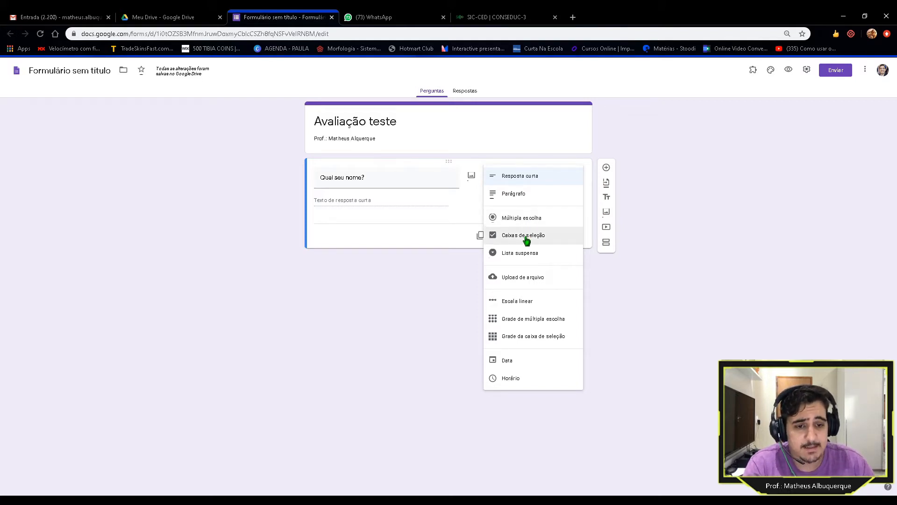
{"action": "left_click", "coordinate": [438, 243]}
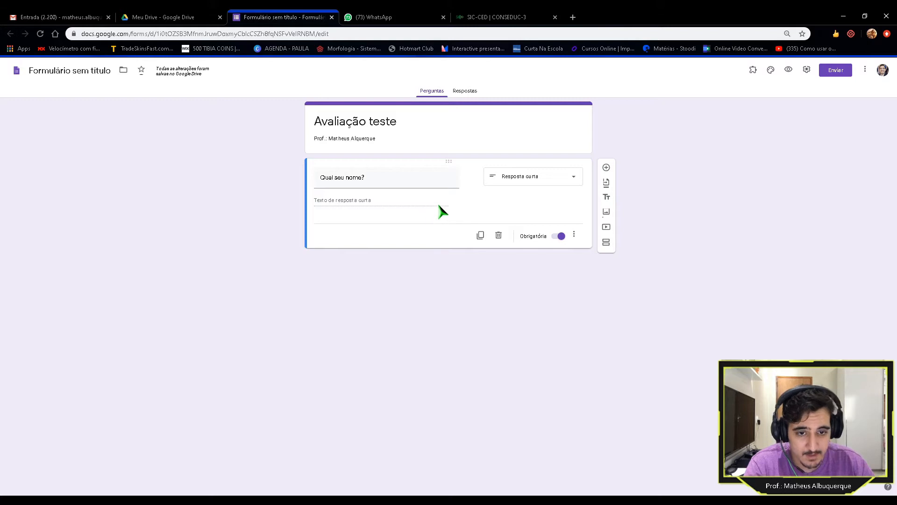
{"action": "left_click", "coordinate": [606, 170]}
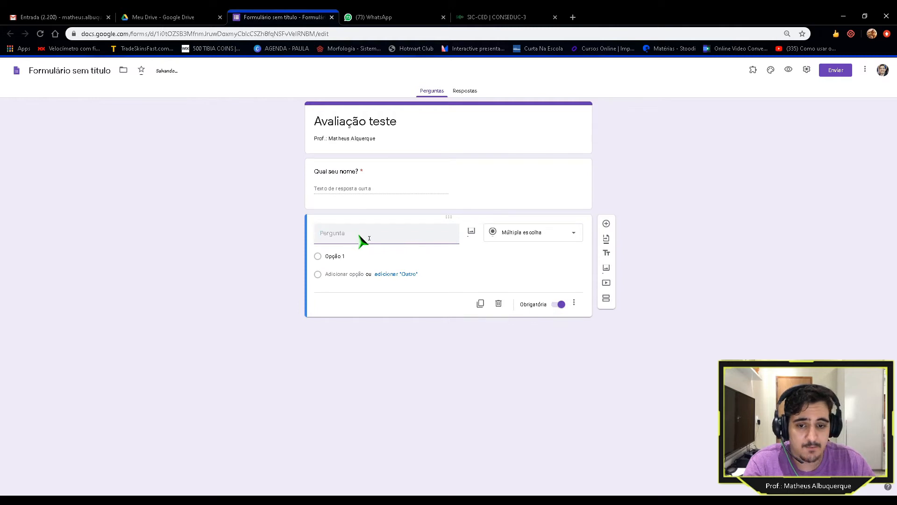
Step: Title the second question 'Qual sua turma?' and make it a Lista suspensa dropdown
{"action": "type", "text": "Qual sua turma?"}
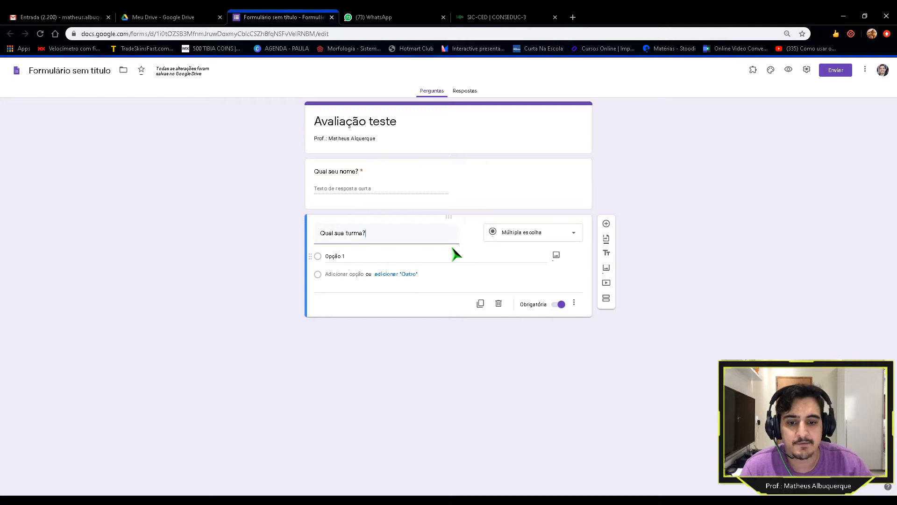
{"action": "left_click", "coordinate": [525, 239]}
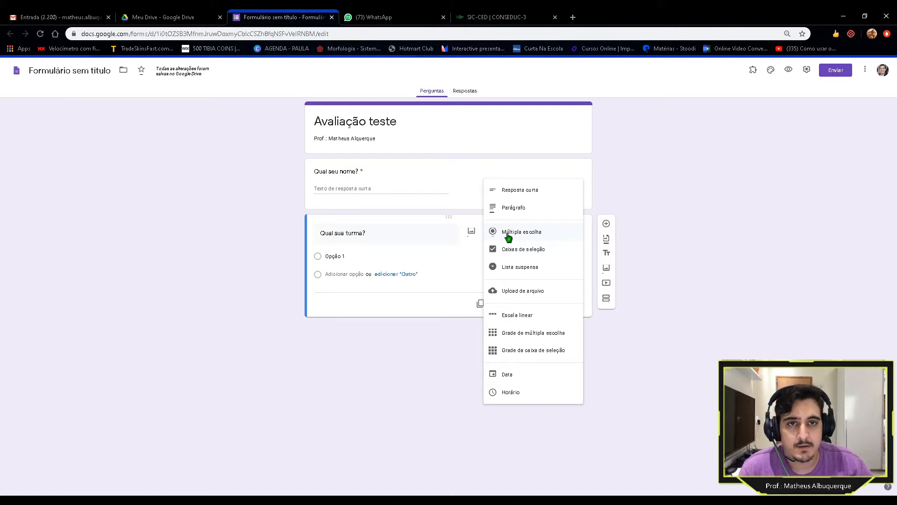
{"action": "left_click", "coordinate": [518, 250]}
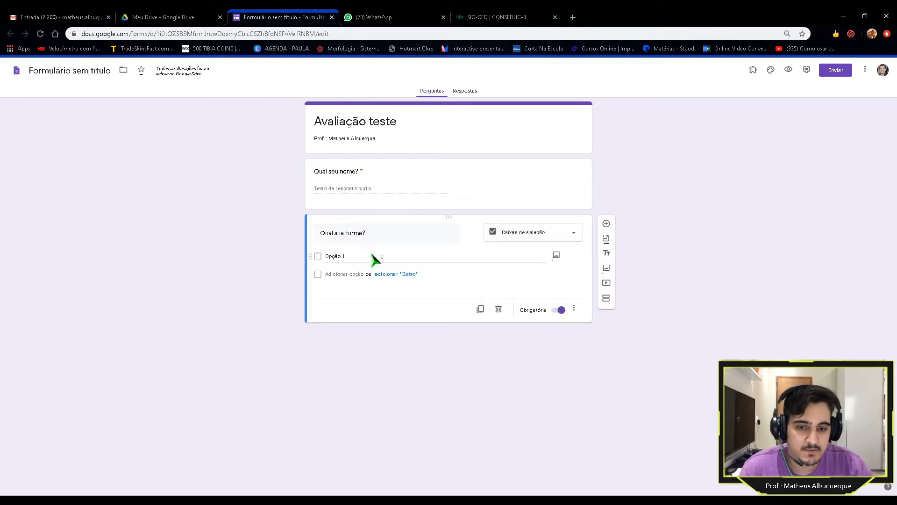
{"action": "left_click", "coordinate": [536, 237]}
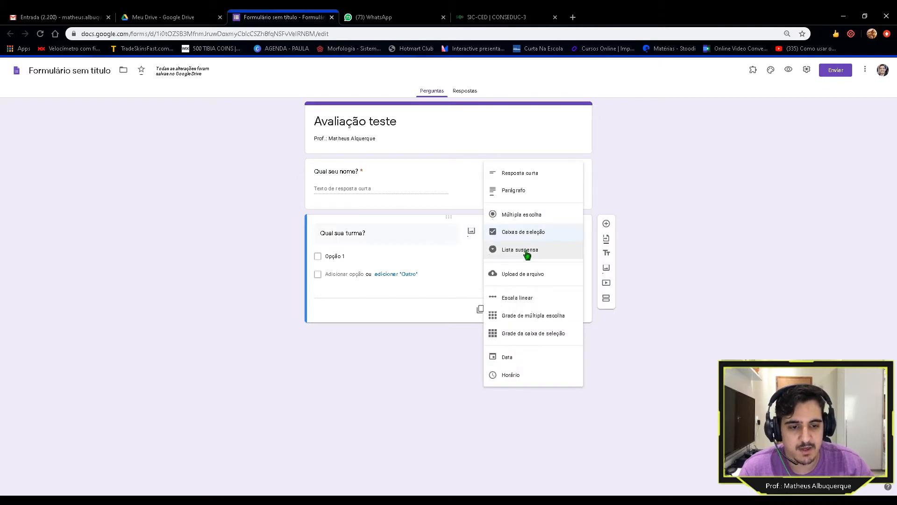
{"action": "left_click", "coordinate": [526, 252]}
Step: Add dropdown options 1ºA, 1ªB and 1ªC, correct option 2, and preview the form
{"action": "left_click", "coordinate": [372, 260]}
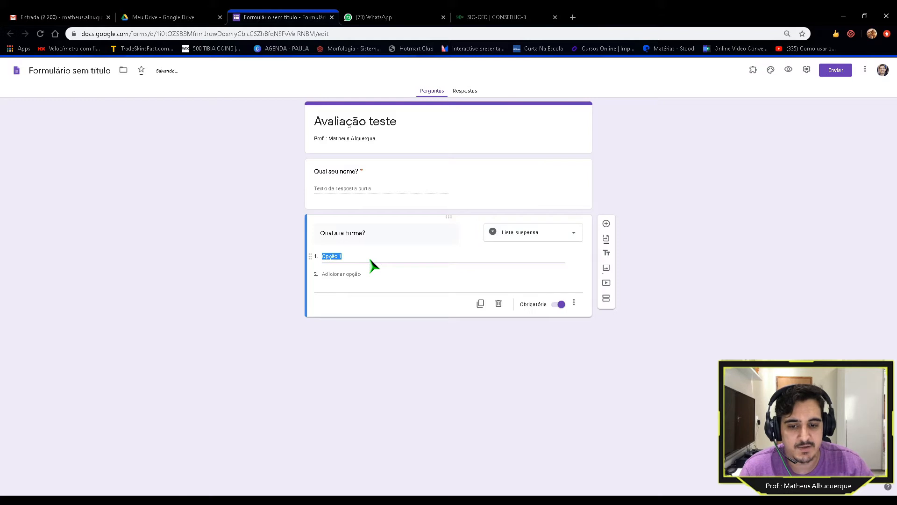
{"action": "type", "text": "1ºA"}
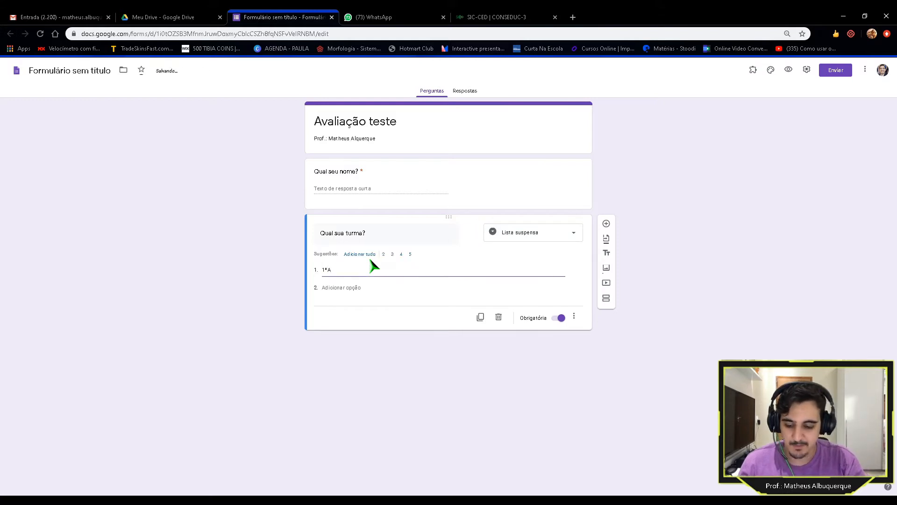
{"action": "left_click", "coordinate": [359, 290]}
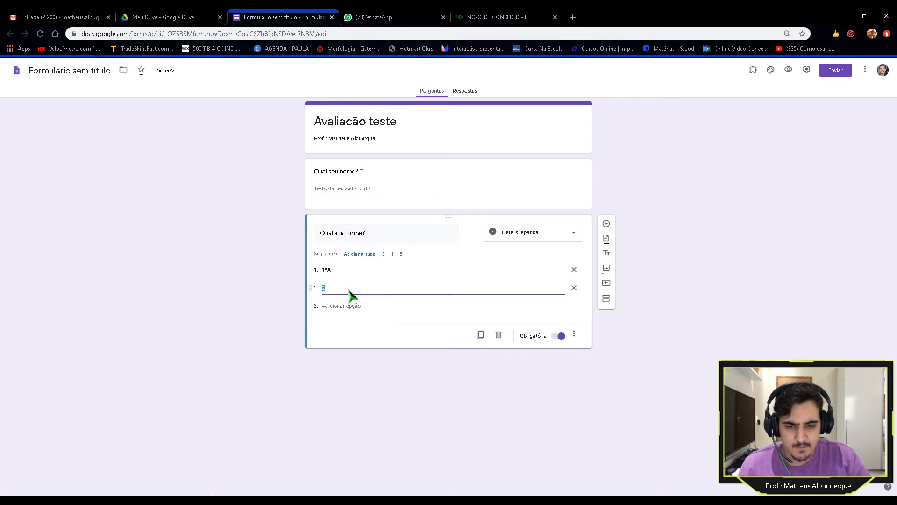
{"action": "type", "text": "1ªB"}
{"action": "left_click", "coordinate": [344, 306]}
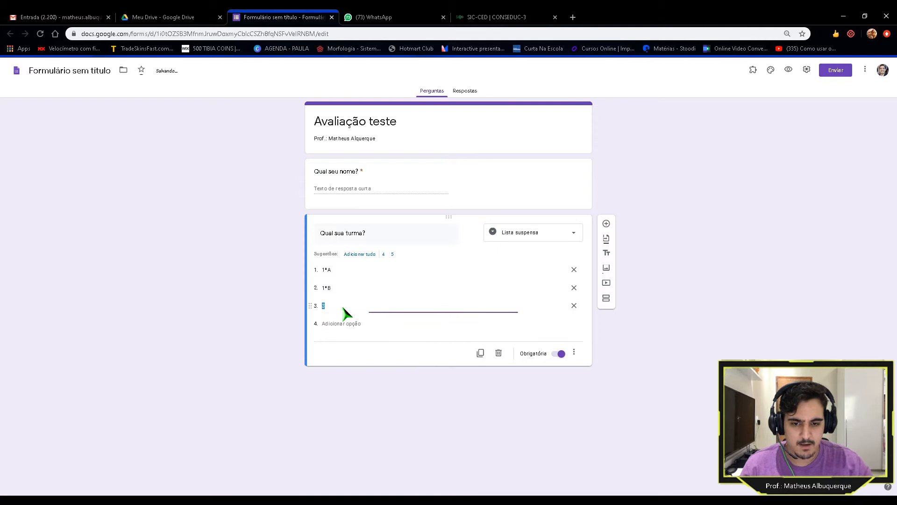
{"action": "type", "text": "1ªC"}
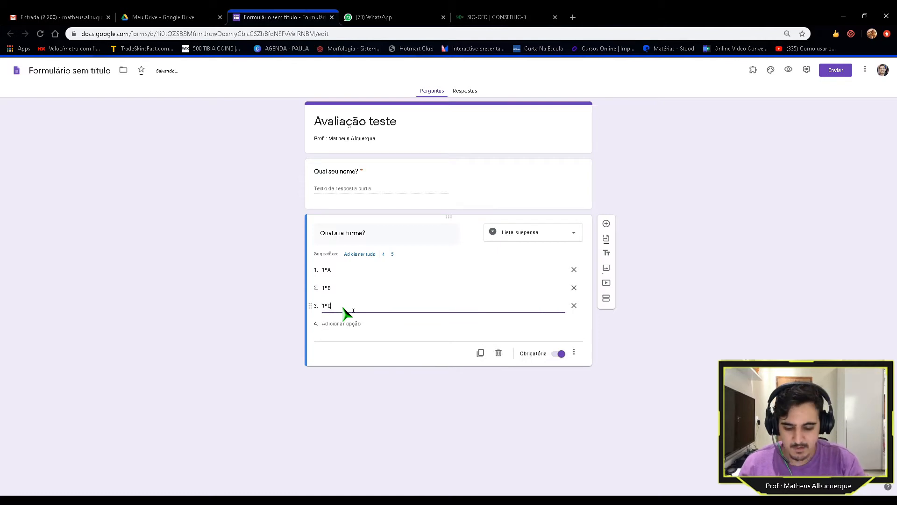
{"action": "left_click", "coordinate": [276, 293]}
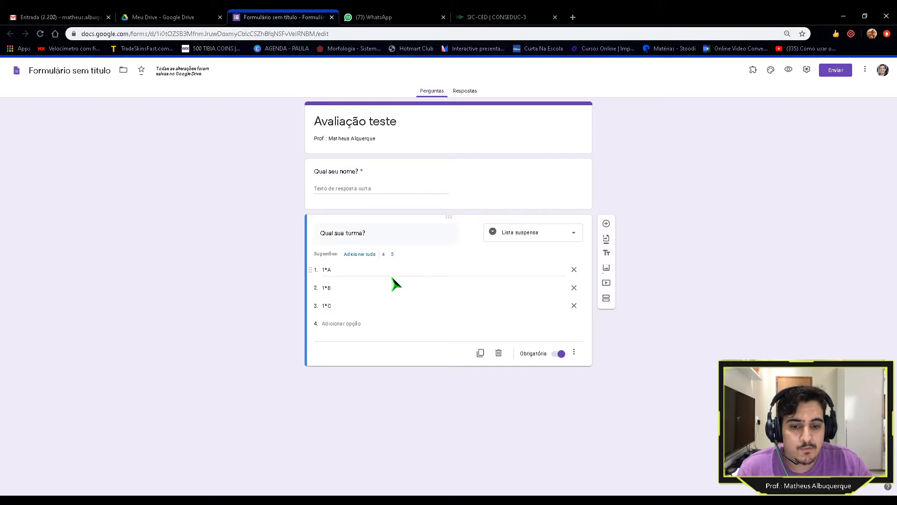
{"action": "left_click", "coordinate": [330, 287]}
{"action": "key", "text": "BackSpace"}
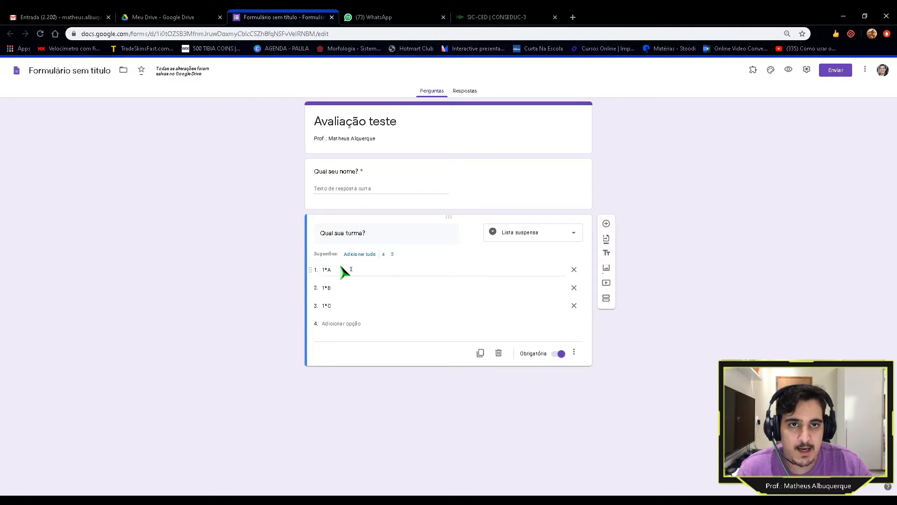
{"action": "left_click", "coordinate": [789, 70]}
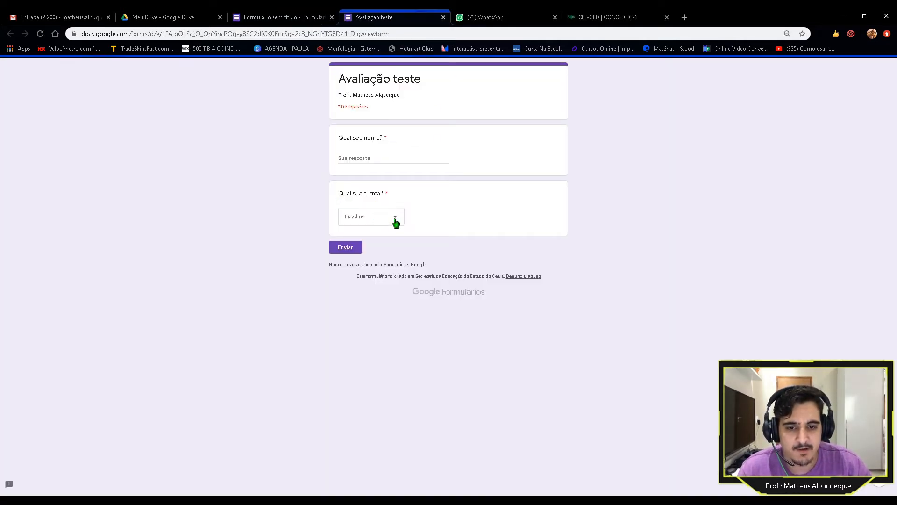
{"action": "left_click", "coordinate": [395, 220]}
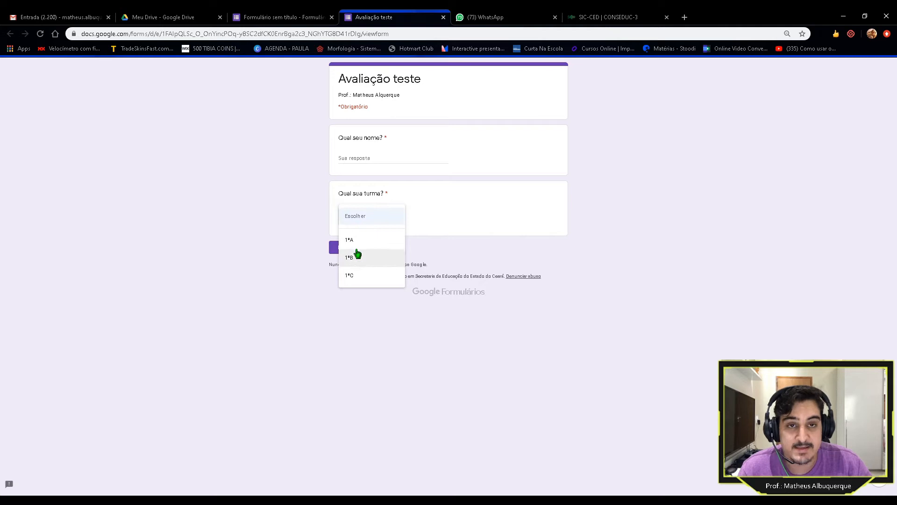
{"action": "left_click", "coordinate": [444, 18]}
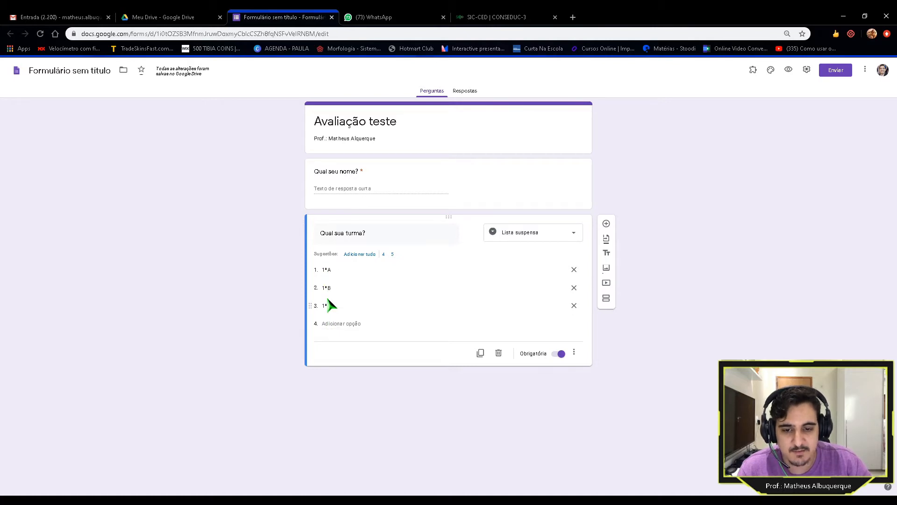
Step: Remove an extra fourth option so the class dropdown holds only 1ºA, 1ºB and 1ºC
{"action": "left_click", "coordinate": [347, 329]}
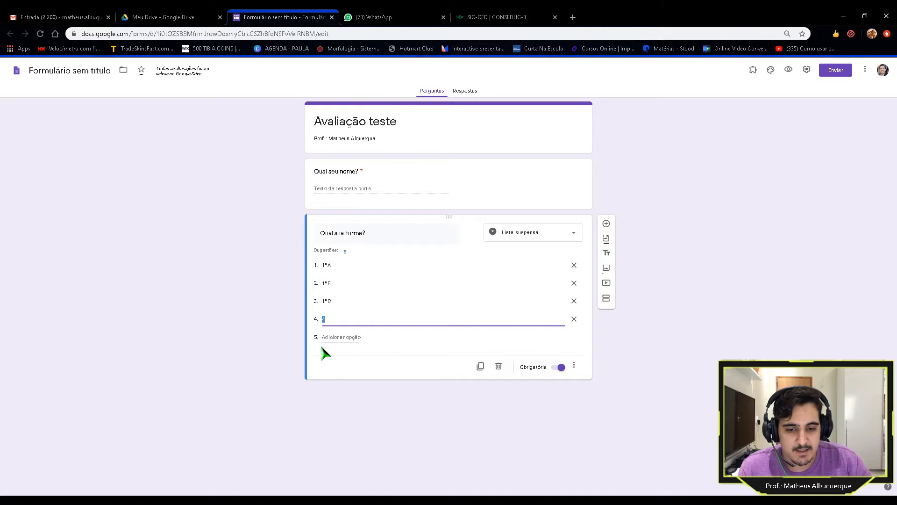
{"action": "left_click", "coordinate": [575, 321]}
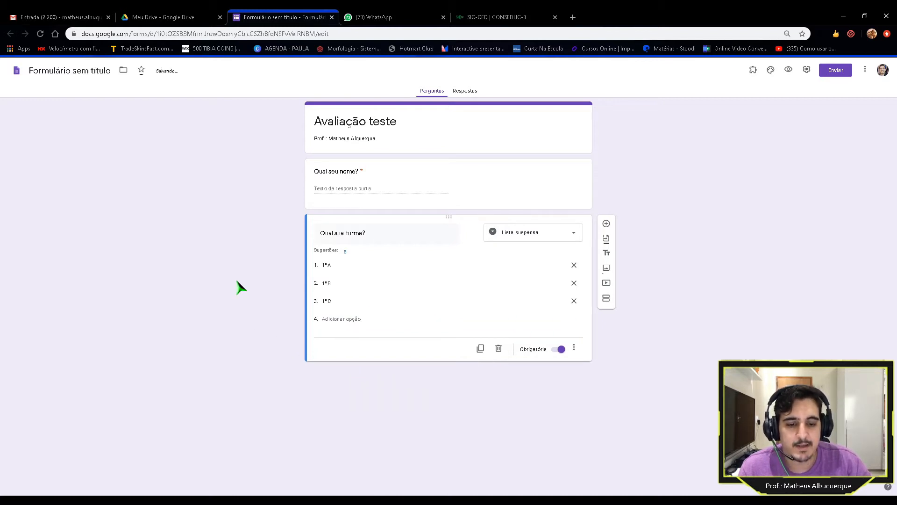
{"action": "left_click", "coordinate": [460, 180]}
{"action": "left_click", "coordinate": [455, 292]}
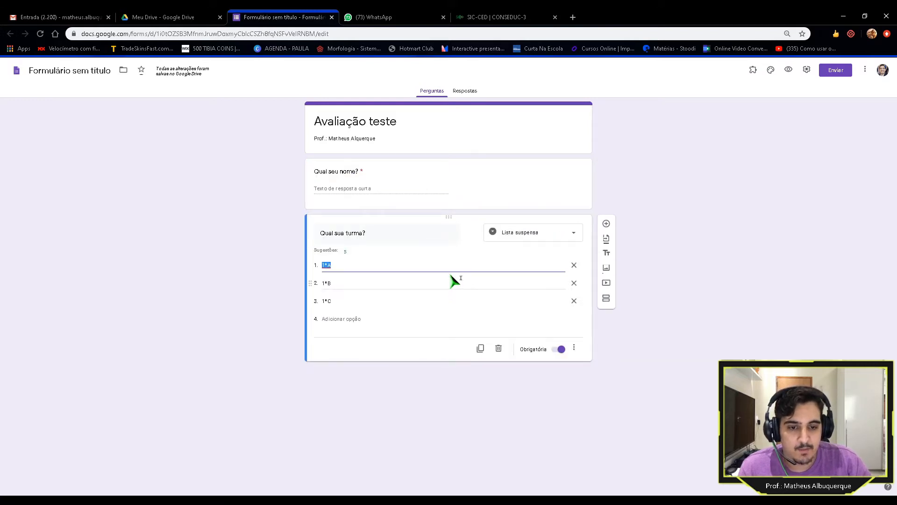
{"action": "left_click", "coordinate": [481, 179]}
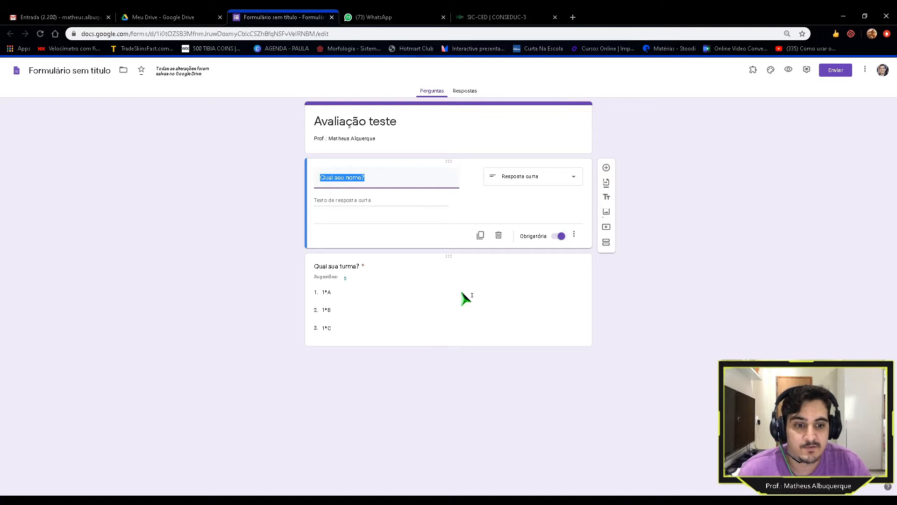
{"action": "left_click", "coordinate": [445, 312]}
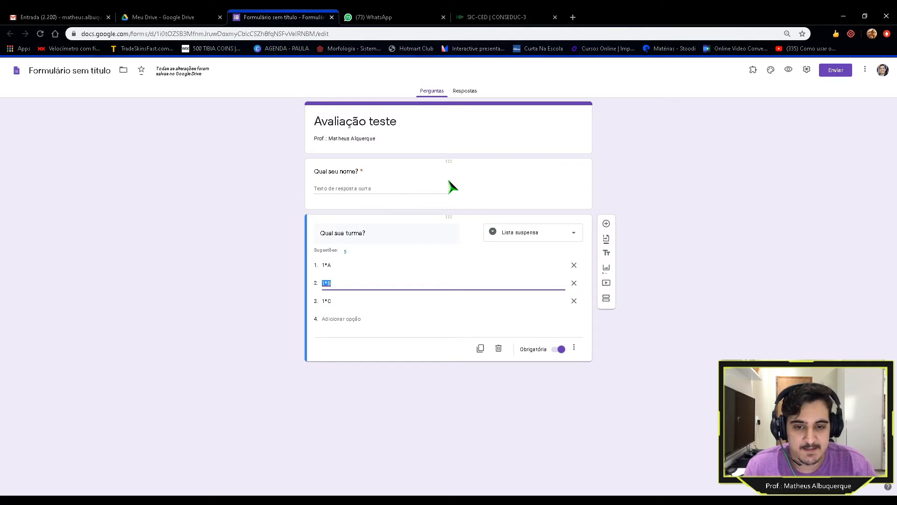
{"action": "left_click", "coordinate": [414, 335]}
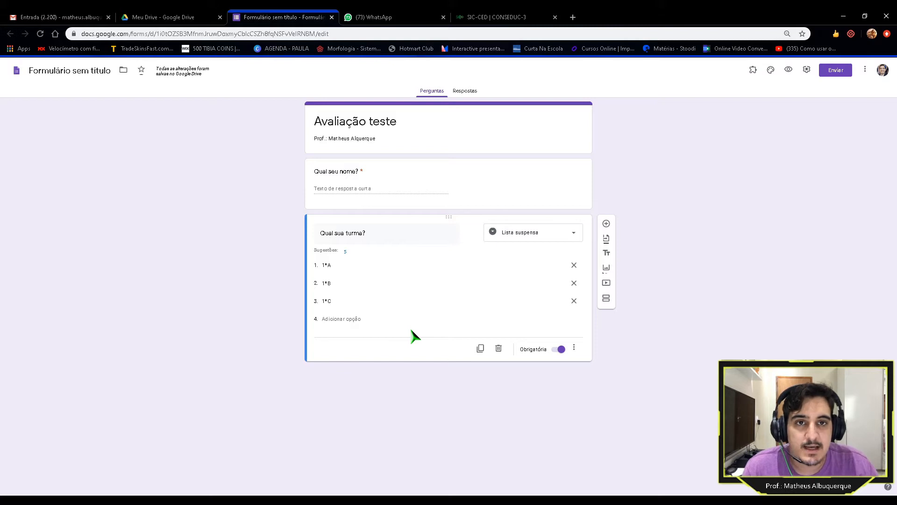
Step: Add a multiple-choice question titled 'Quanto é 2 + 2?', correcting the typo
{"action": "left_click", "coordinate": [606, 226]}
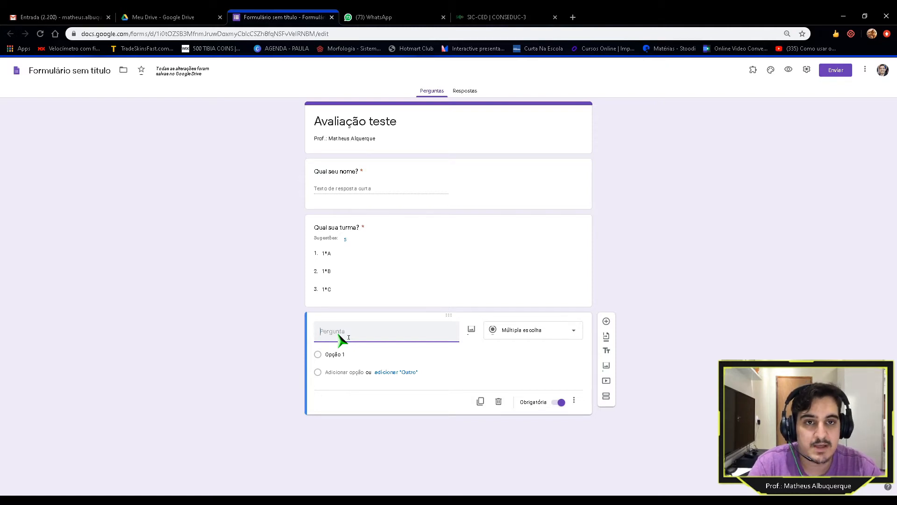
{"action": "type", "text": "Qu"}
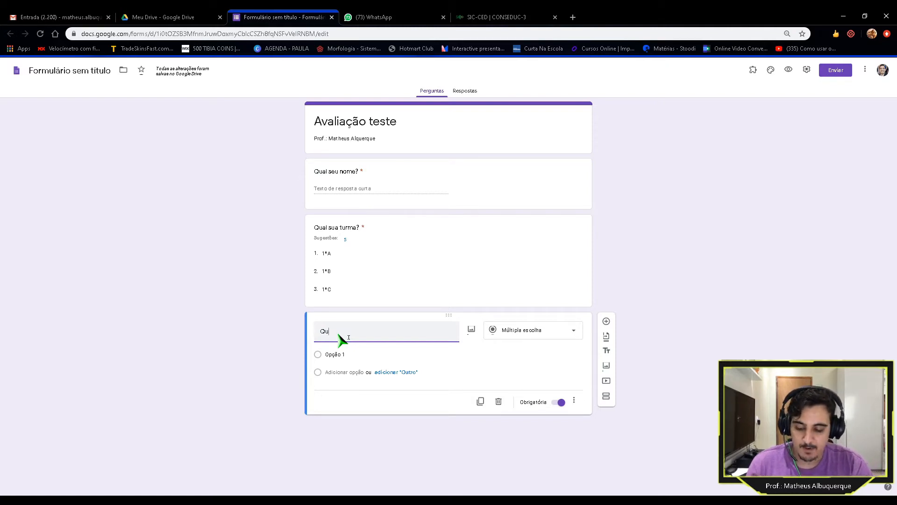
{"action": "type", "text": "anto é 2 +"}
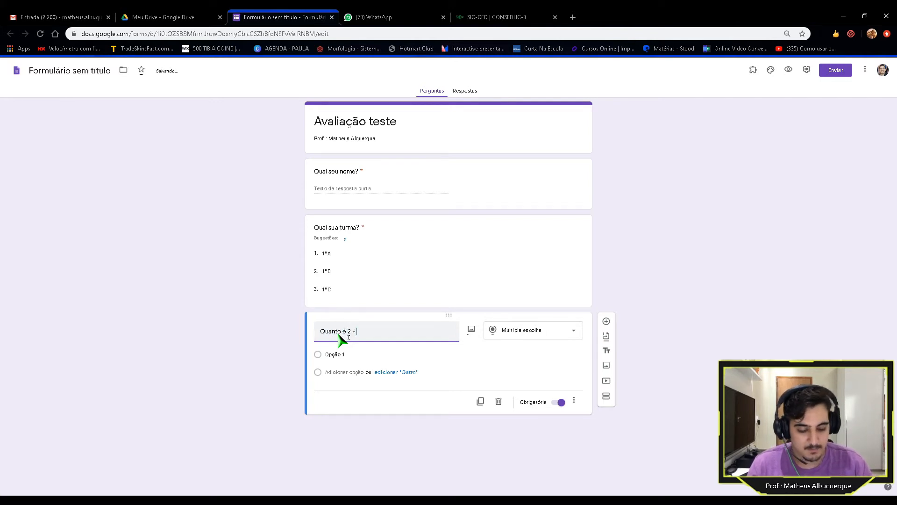
{"action": "type", "text": " ?"}
{"action": "key", "text": "BackSpace"}
{"action": "key", "text": "BackSpace"}
{"action": "type", "text": "2"}
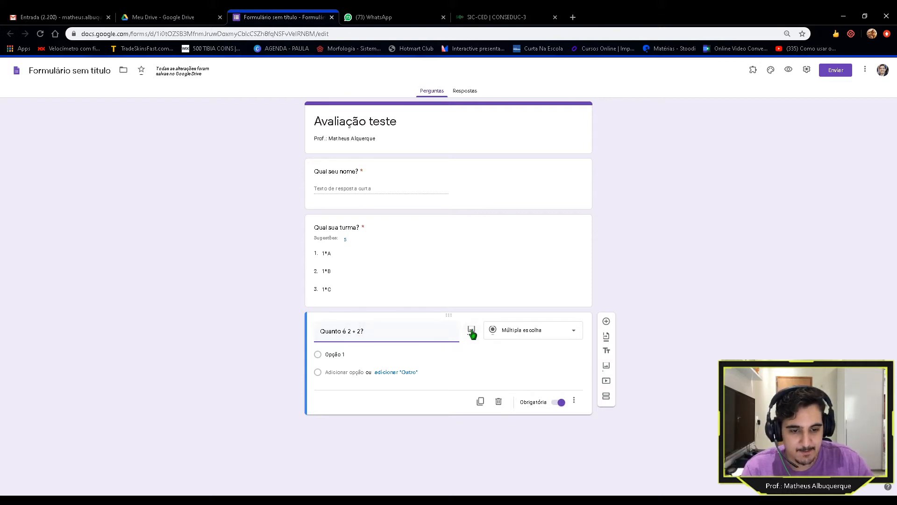
Step: Upload an image as a separate form item below 'Quanto é 2 + 2?'
{"action": "left_click", "coordinate": [393, 360]}
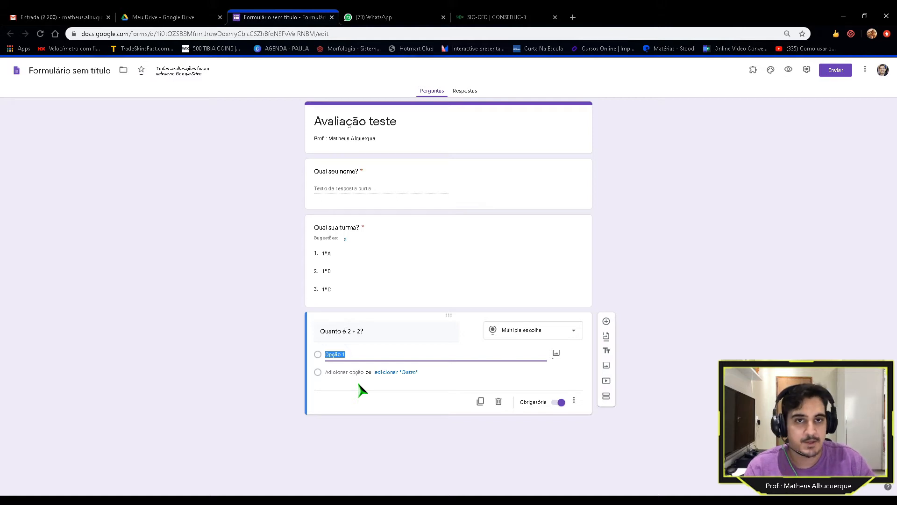
{"action": "triple_click", "coordinate": [372, 340]}
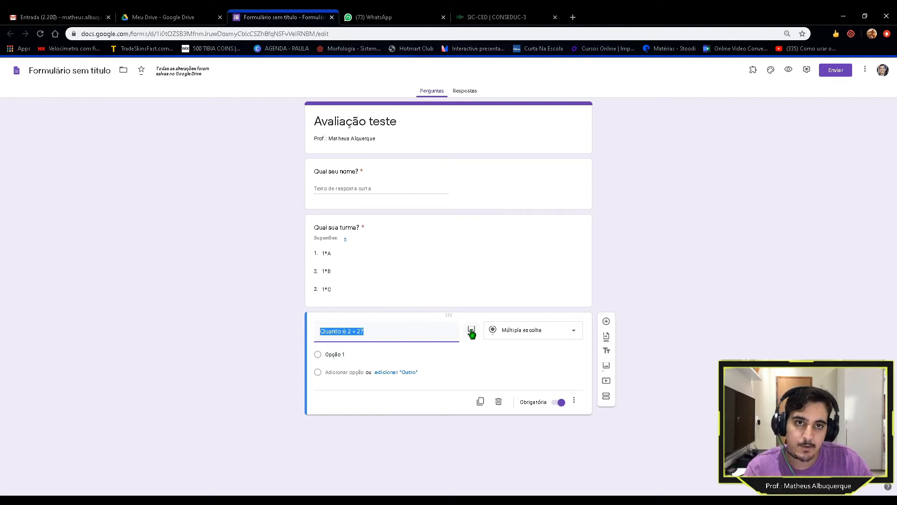
{"action": "left_click", "coordinate": [423, 358]}
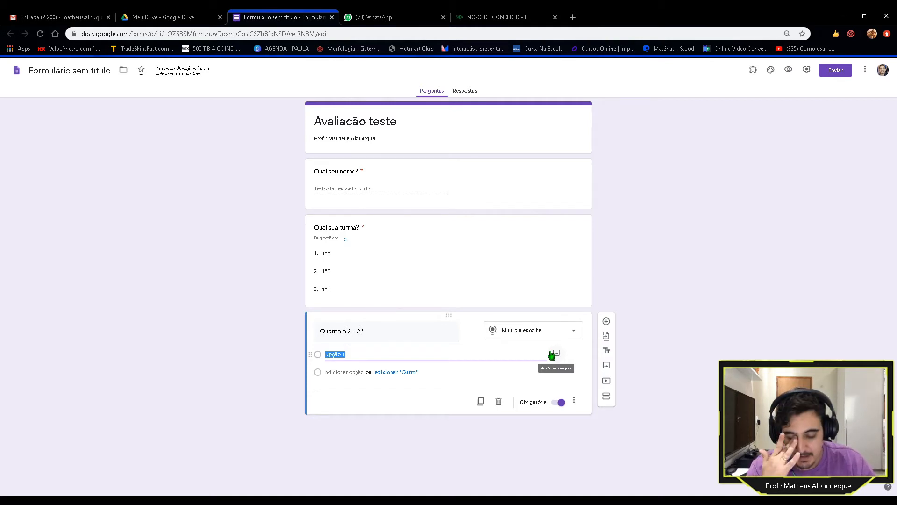
{"action": "left_click", "coordinate": [607, 367]}
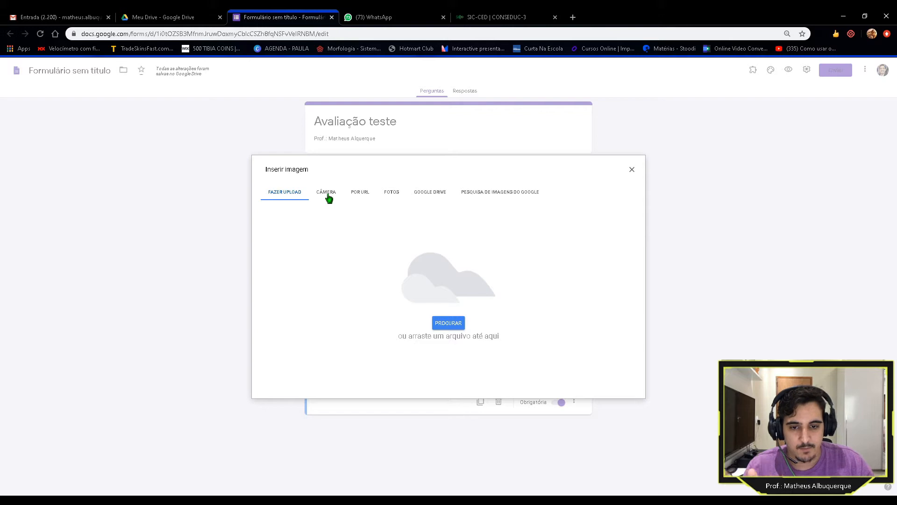
{"action": "left_click", "coordinate": [395, 196]}
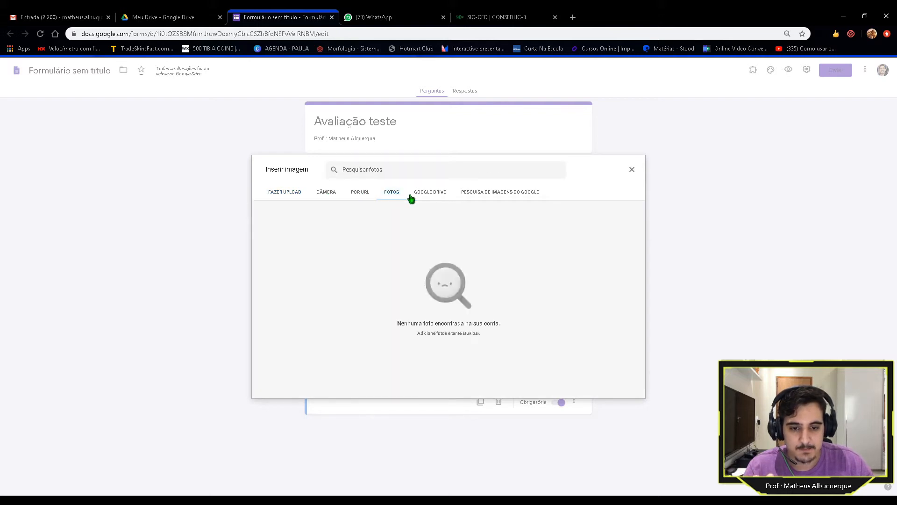
{"action": "left_click", "coordinate": [283, 199]}
{"action": "left_click", "coordinate": [451, 326]}
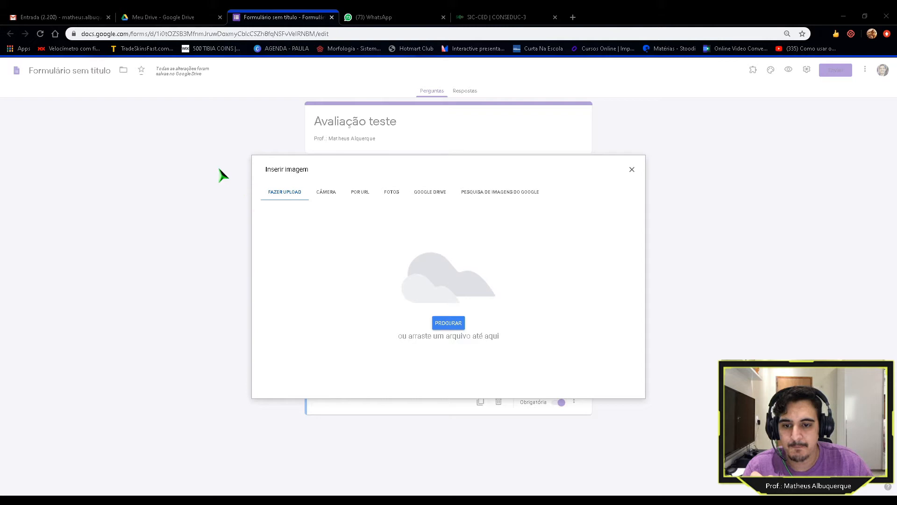
{"action": "left_click", "coordinate": [638, 423]}
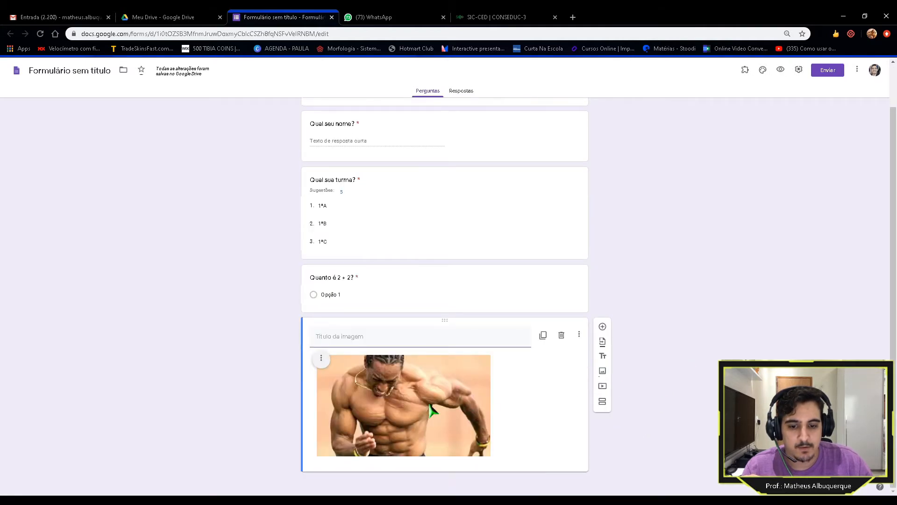
Step: Delete that standalone image item so the question is last again
{"action": "left_click", "coordinate": [401, 296]}
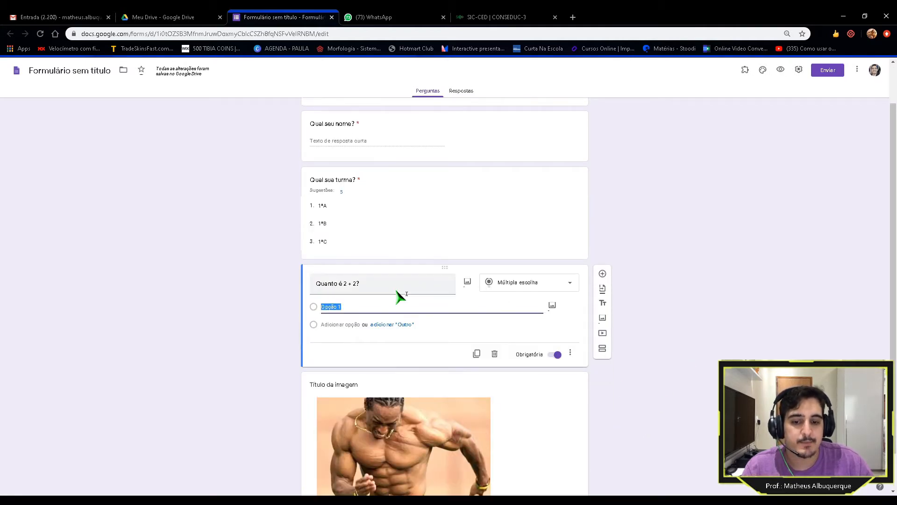
{"action": "left_click", "coordinate": [180, 319]}
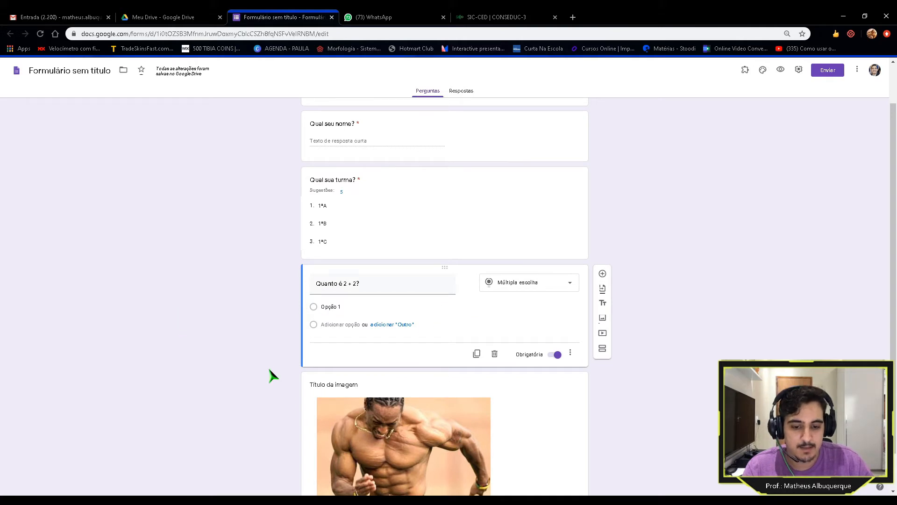
{"action": "left_click", "coordinate": [399, 408]}
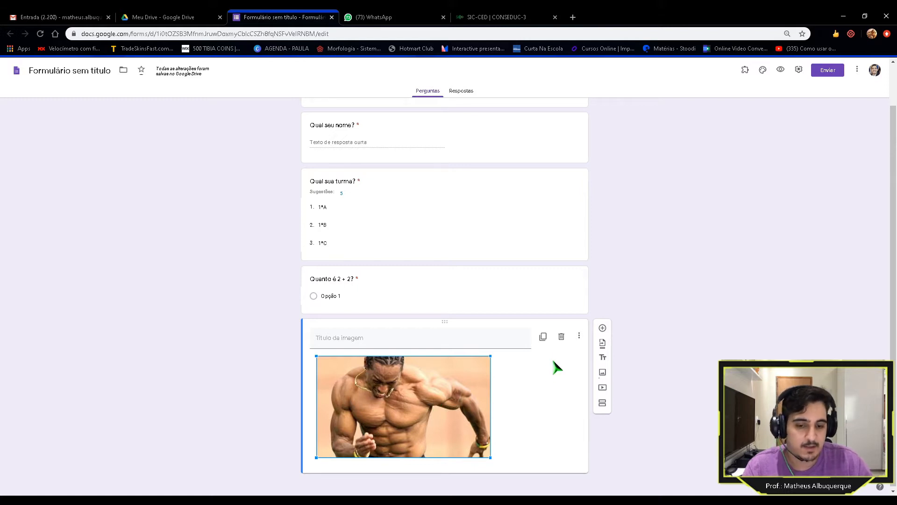
{"action": "left_click", "coordinate": [562, 337]}
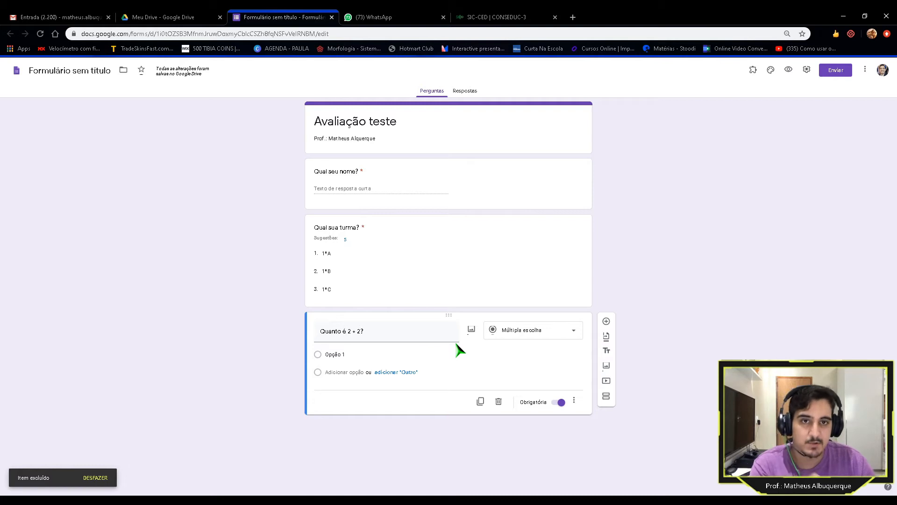
Step: Upload a picture into the 'Quanto é 2 + 2?' question itself, above Opção 1
{"action": "triple_click", "coordinate": [427, 339]}
{"action": "left_click", "coordinate": [471, 330]}
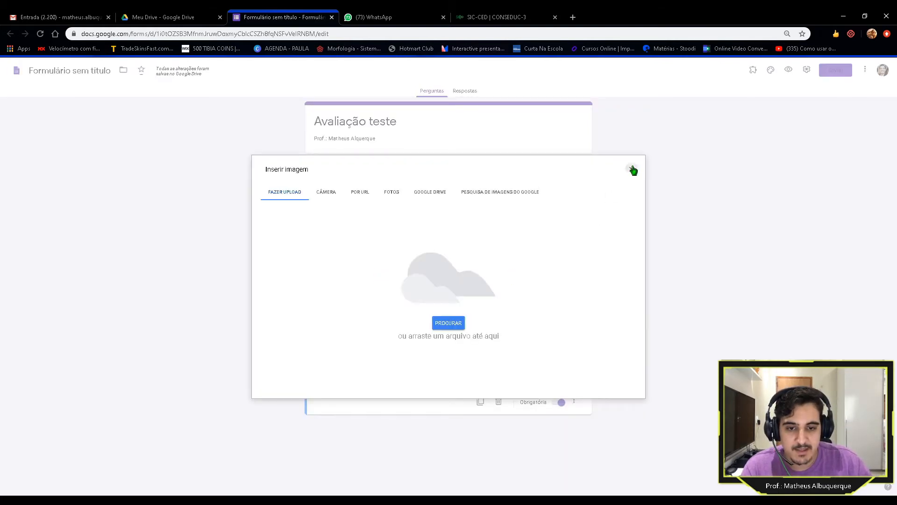
{"action": "left_click", "coordinate": [633, 170]}
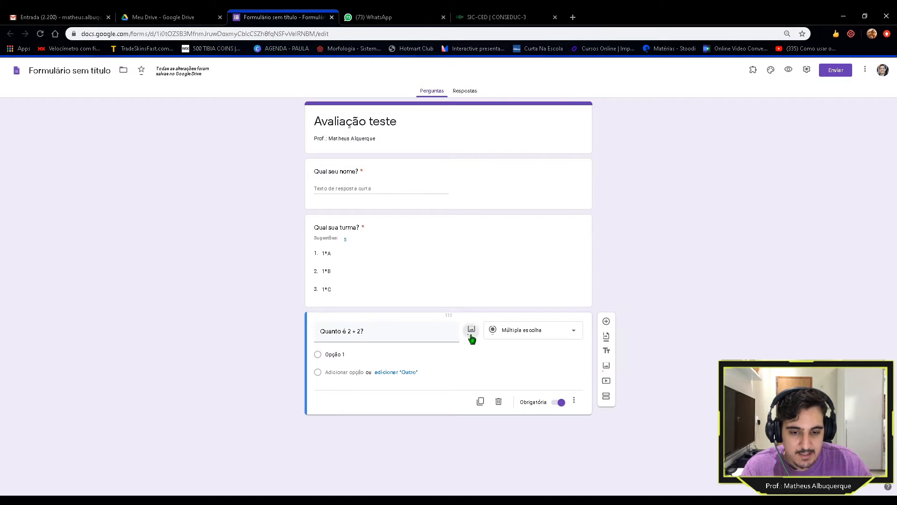
{"action": "left_click", "coordinate": [471, 329]}
{"action": "left_click", "coordinate": [450, 327]}
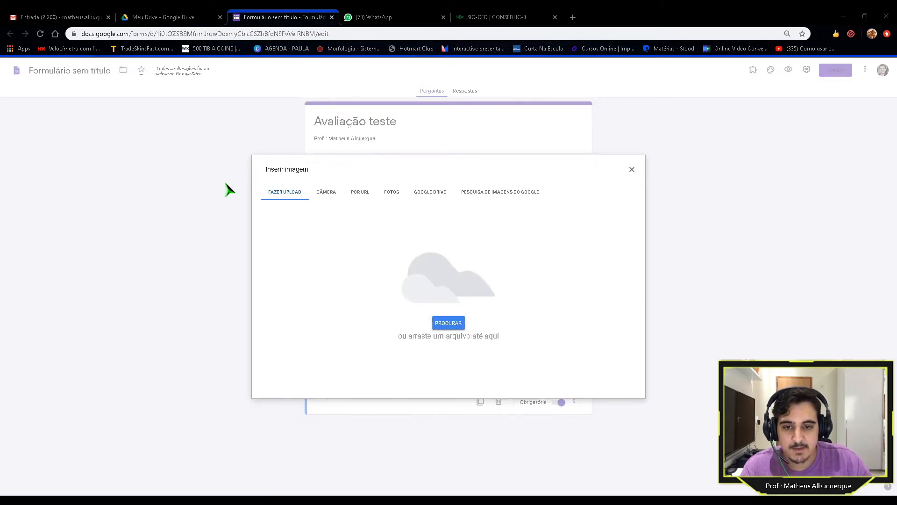
{"action": "left_click", "coordinate": [643, 421]}
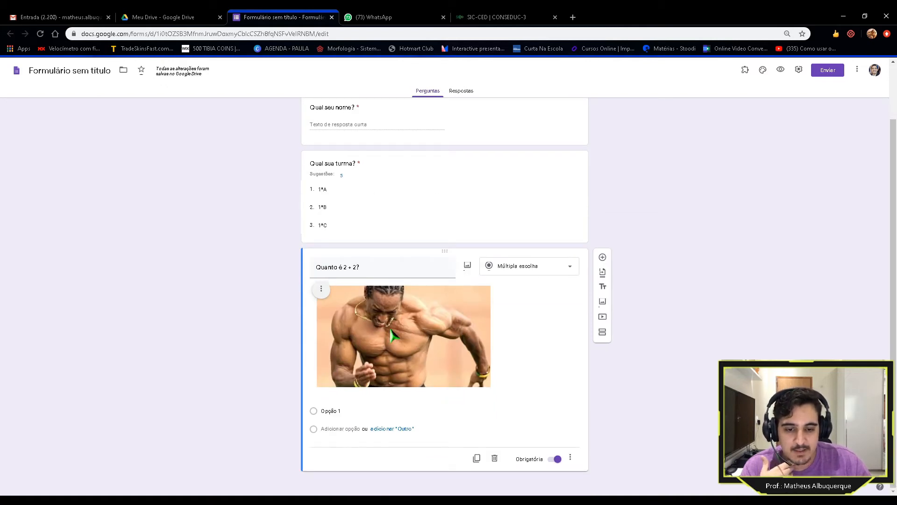
Step: Add the caption 'Atletismo' under the picture on 'Quanto é 2 + 2?'
{"action": "left_click", "coordinate": [321, 288]}
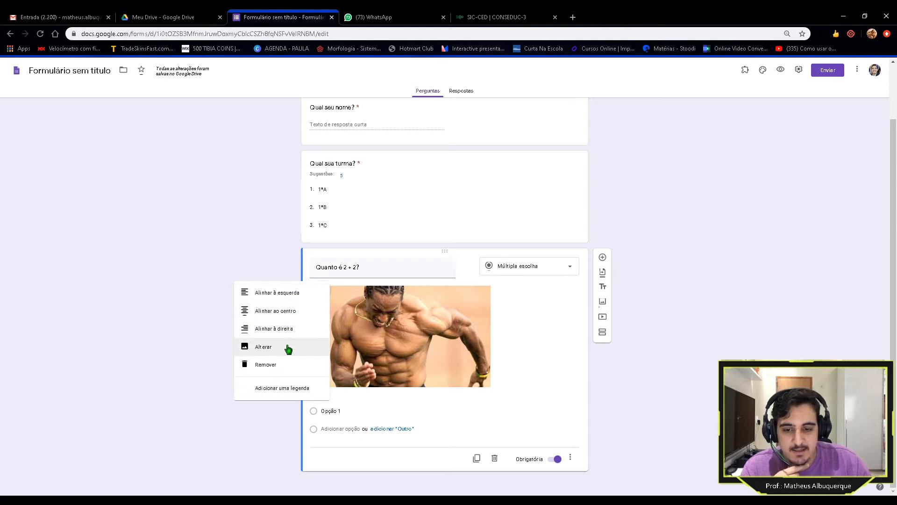
{"action": "left_click", "coordinate": [283, 388]}
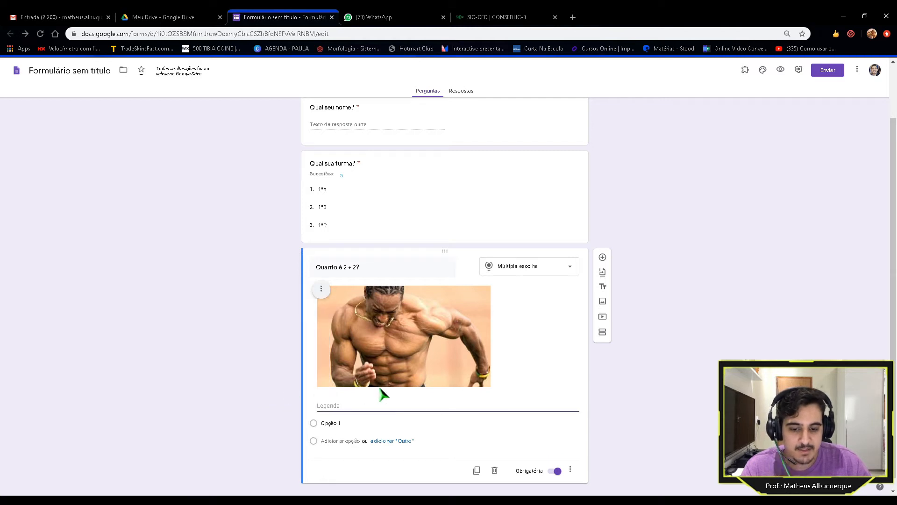
{"action": "type", "text": "Atletisdmo"}
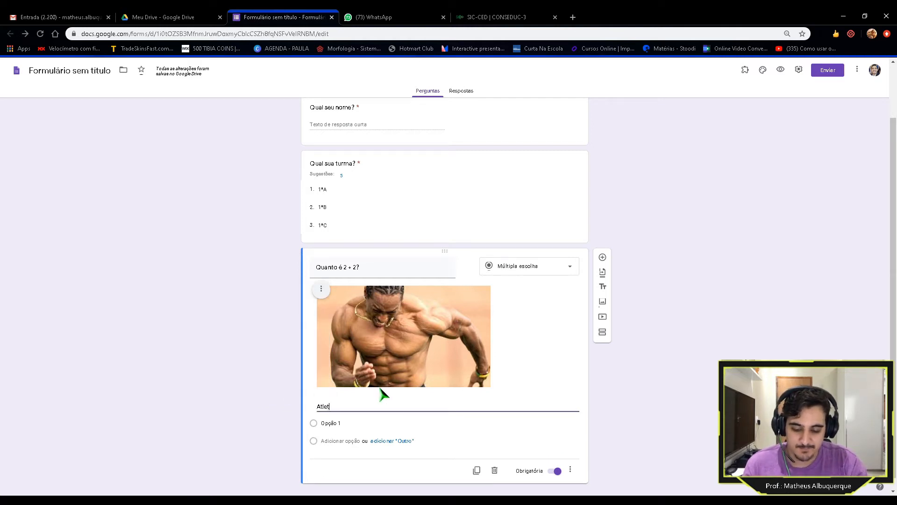
{"action": "key", "text": "BackSpace"}
{"action": "key", "text": "BackSpace"}
{"action": "type", "text": "mo"}
Step: Align the picture to the right, then centre it in the question
{"action": "left_click", "coordinate": [321, 288]}
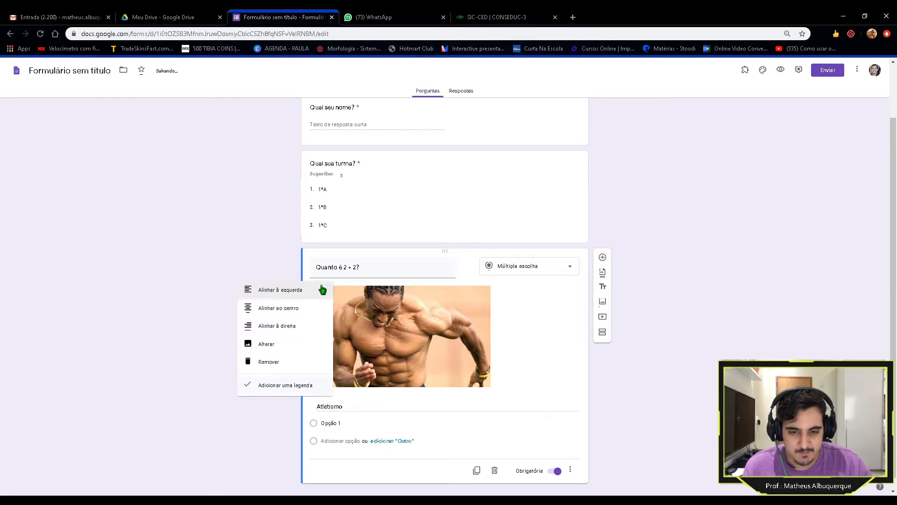
{"action": "left_click", "coordinate": [292, 330]}
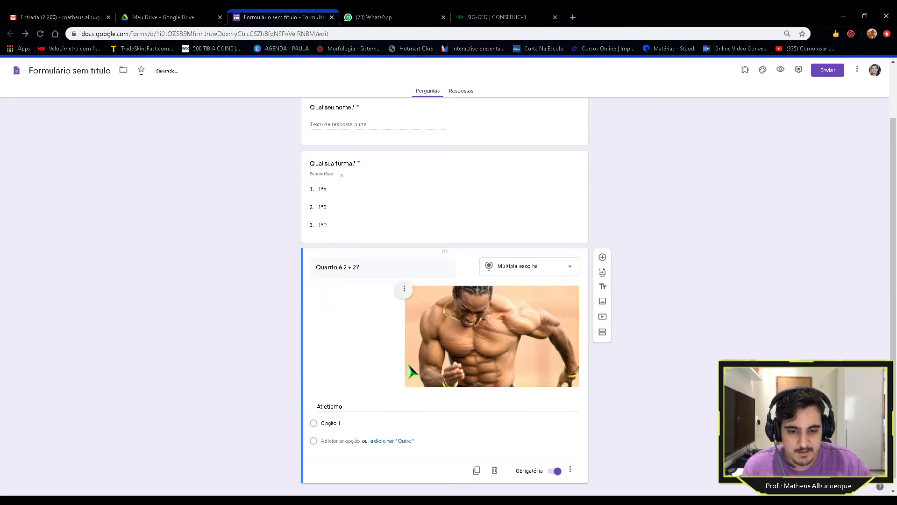
{"action": "left_click", "coordinate": [399, 290]}
{"action": "left_click", "coordinate": [344, 312]}
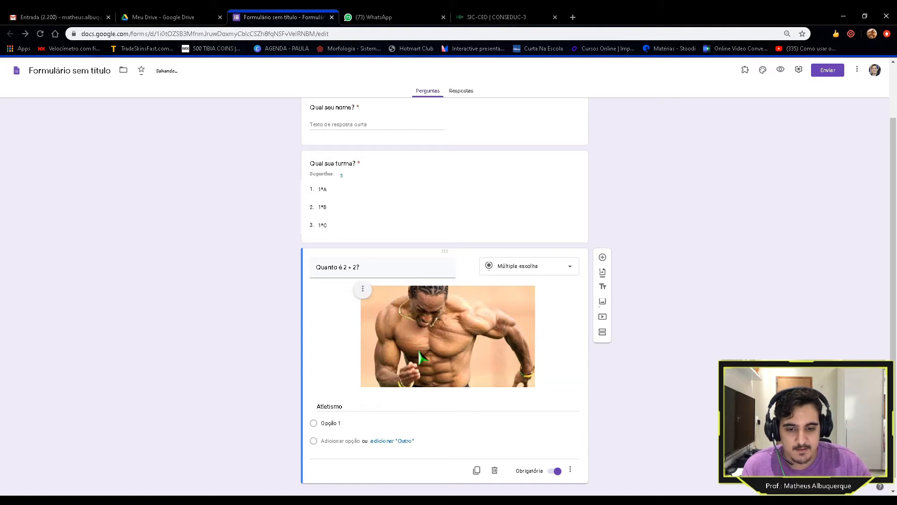
Step: Change the caption to 'Sobre a imagem acima, podemos afirmar que...'
{"action": "double_click", "coordinate": [369, 409]}
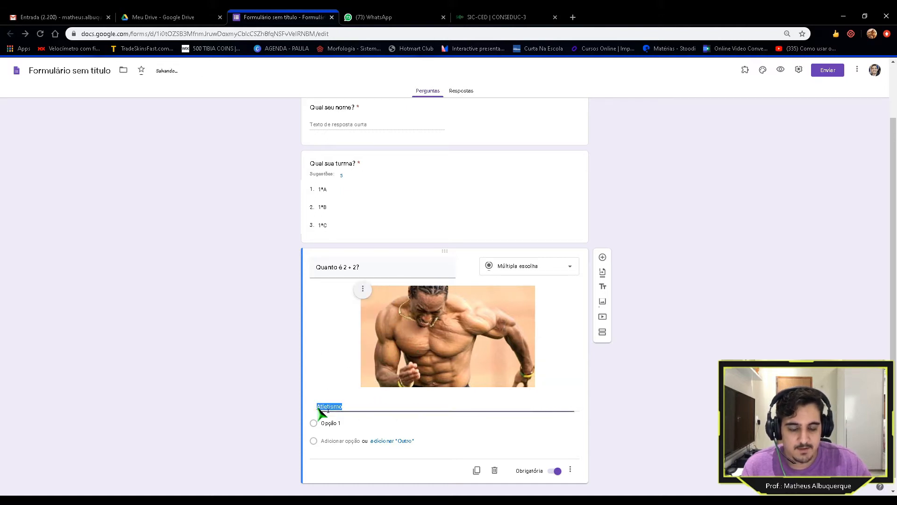
{"action": "type", "text": "Sobre "}
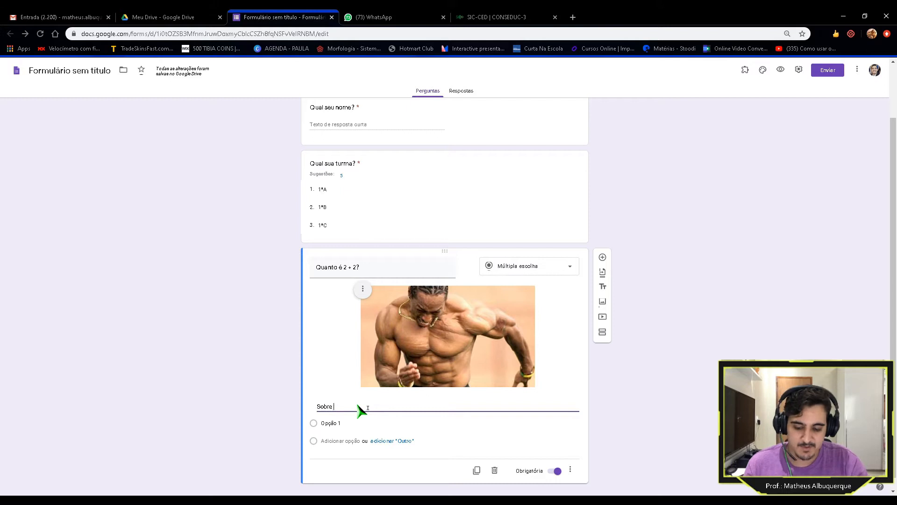
{"action": "type", "text": "a imagem acima"}
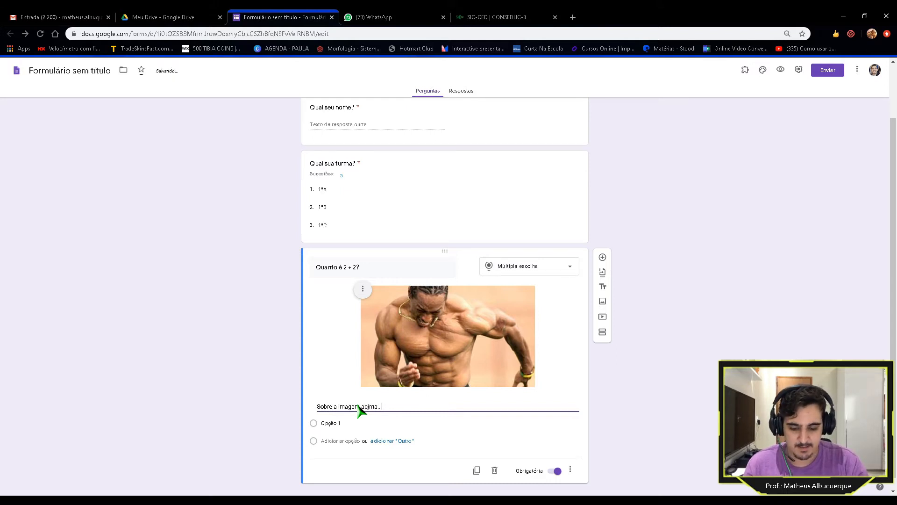
{"action": "type", "text": ", podfemos afirmar que..."}
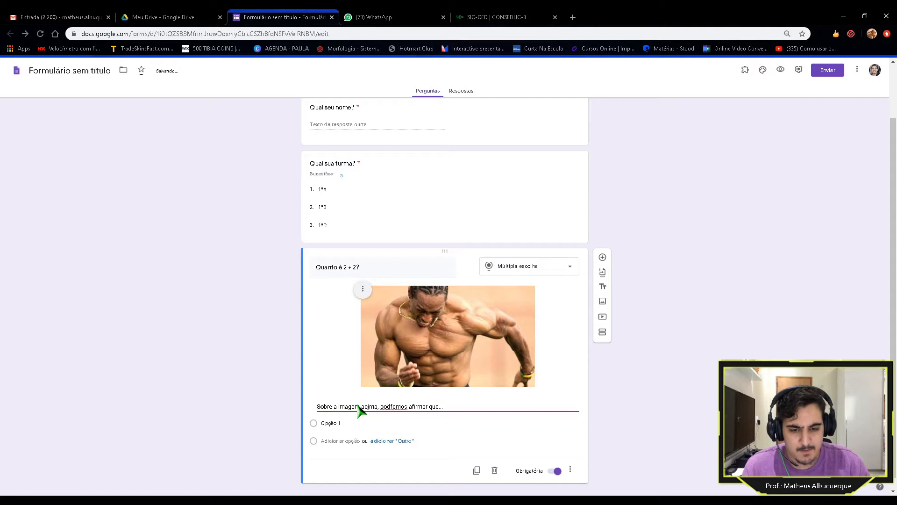
{"action": "key", "text": "BackSpace"}
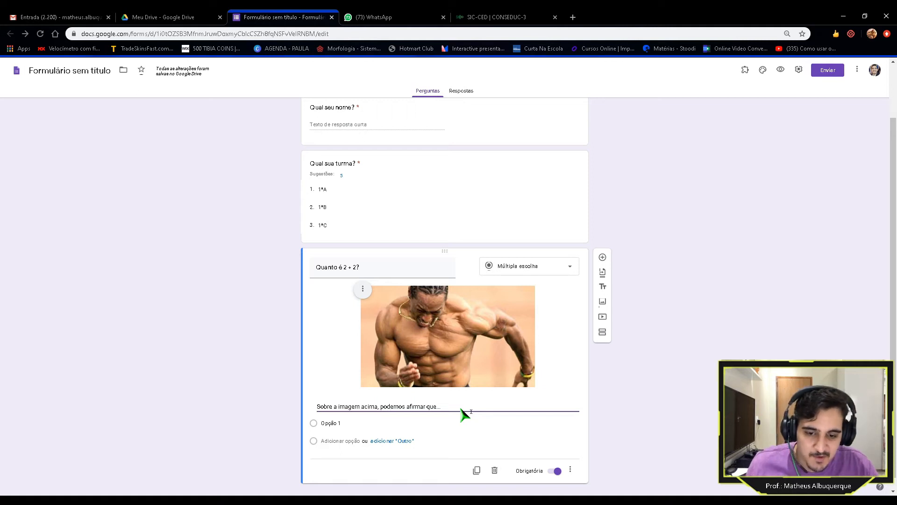
Step: Remove the picture from the question, leaving only Opção 1
{"action": "left_click", "coordinate": [409, 334]}
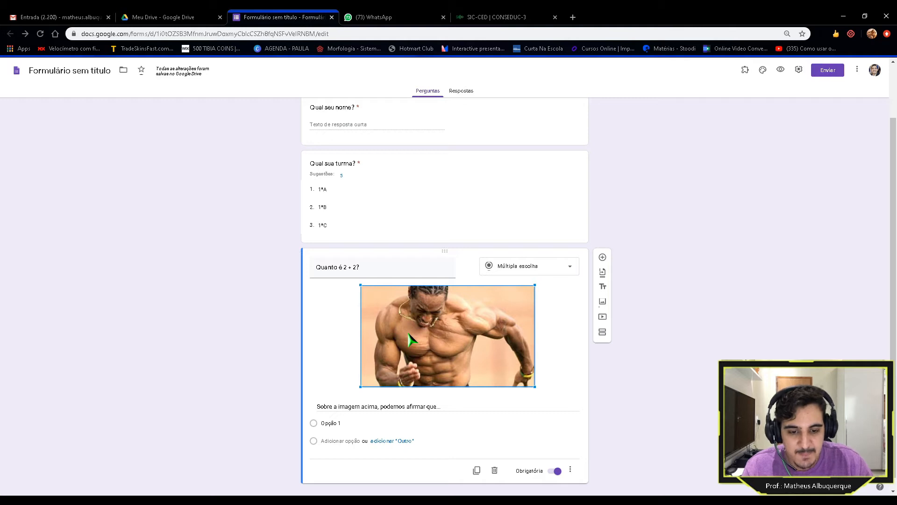
{"action": "left_click", "coordinate": [279, 330]}
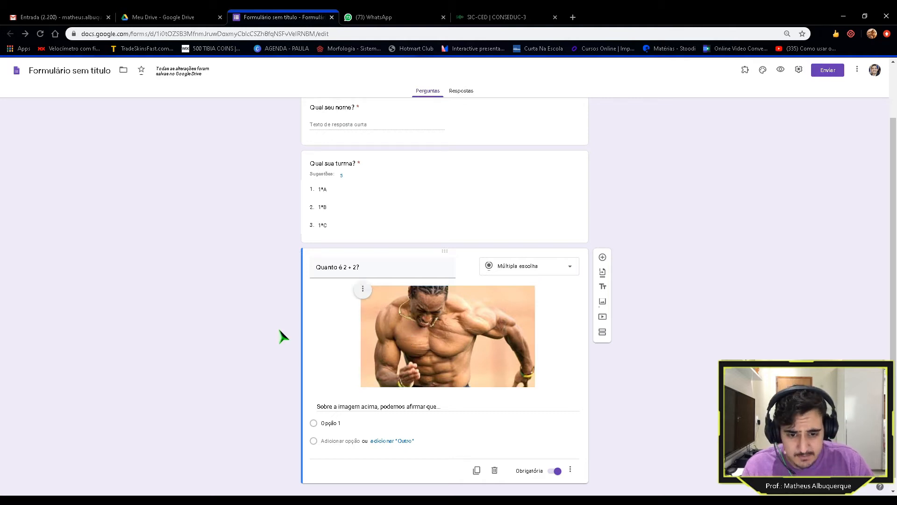
{"action": "left_click", "coordinate": [358, 290]}
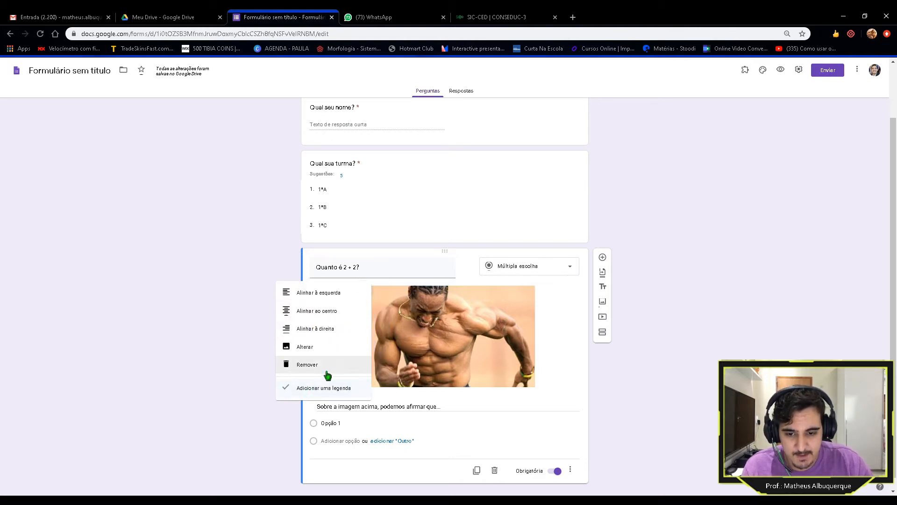
{"action": "left_click", "coordinate": [310, 368]}
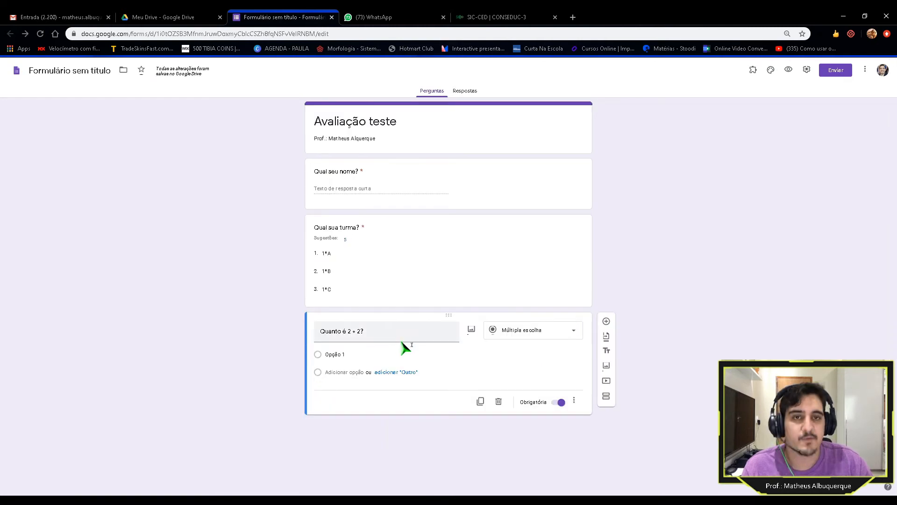
{"action": "left_click", "coordinate": [388, 359]}
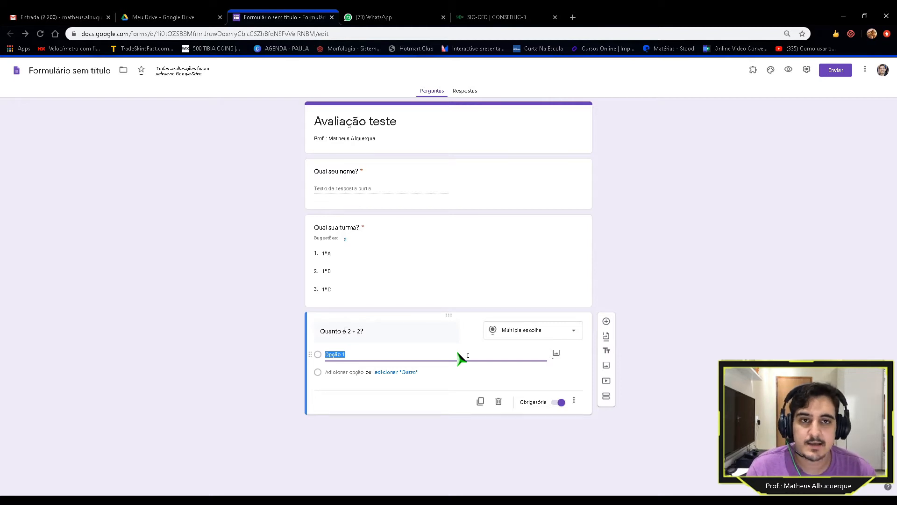
Step: Enter 1 as the first option, then add the suggested options 2, 3, 4 and 5
{"action": "type", "text": "1"}
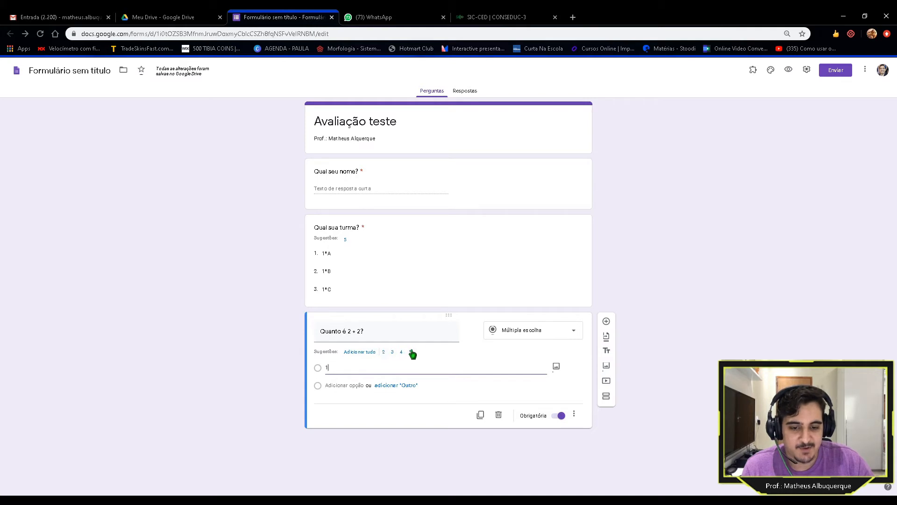
{"action": "left_click", "coordinate": [382, 353]}
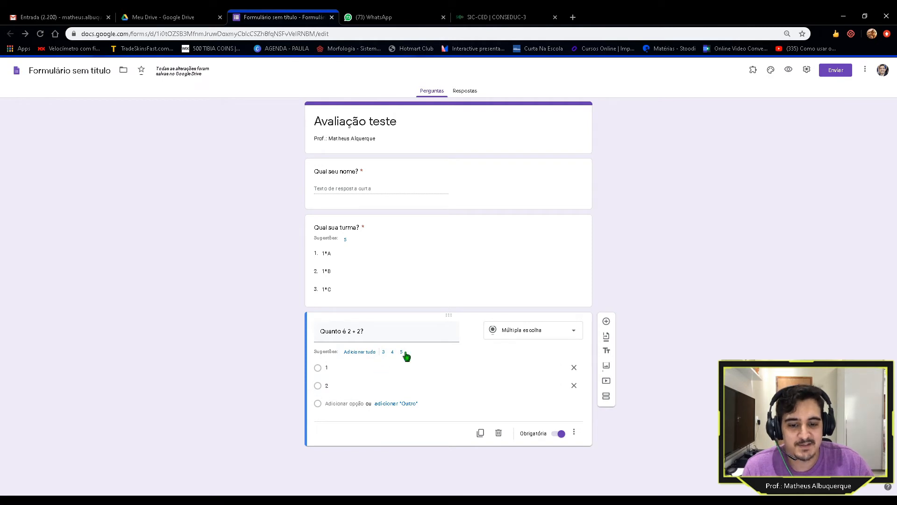
{"action": "left_click", "coordinate": [358, 354]}
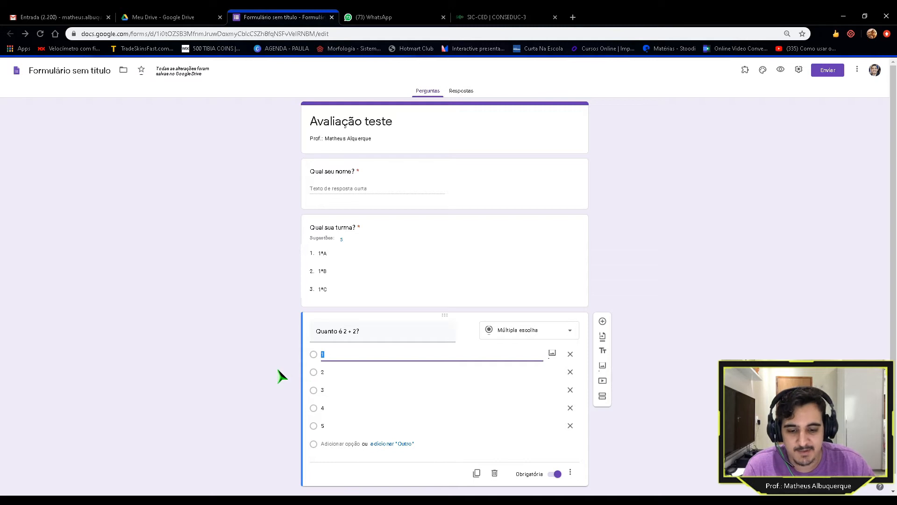
Step: Change the 'Quanto é 2 + 2?' question type to Caixas de seleção
{"action": "scroll", "coordinate": [285, 370], "scroll_direction": "down", "scroll_amount": 1}
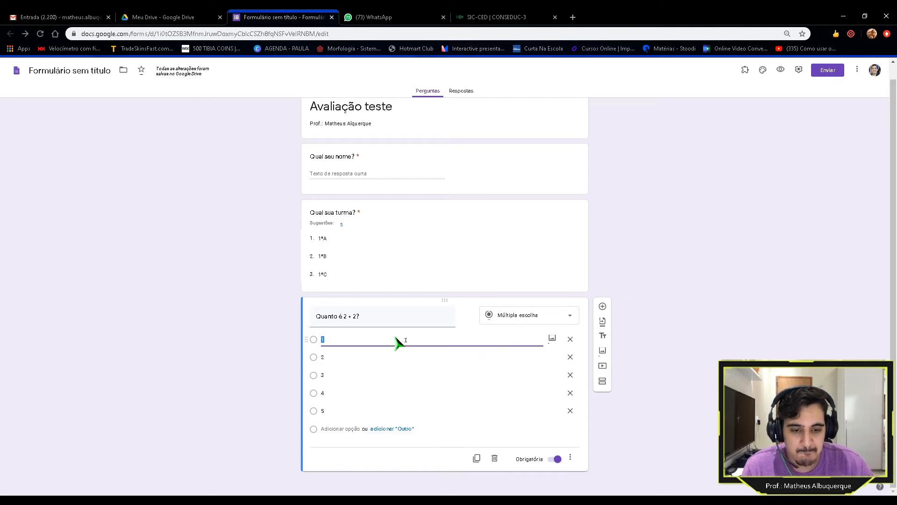
{"action": "left_click", "coordinate": [532, 317]}
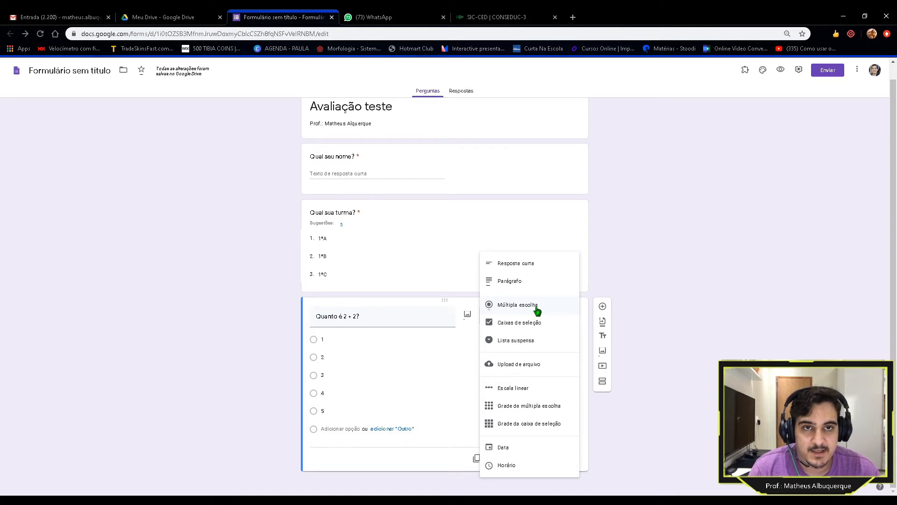
{"action": "left_click", "coordinate": [523, 322]}
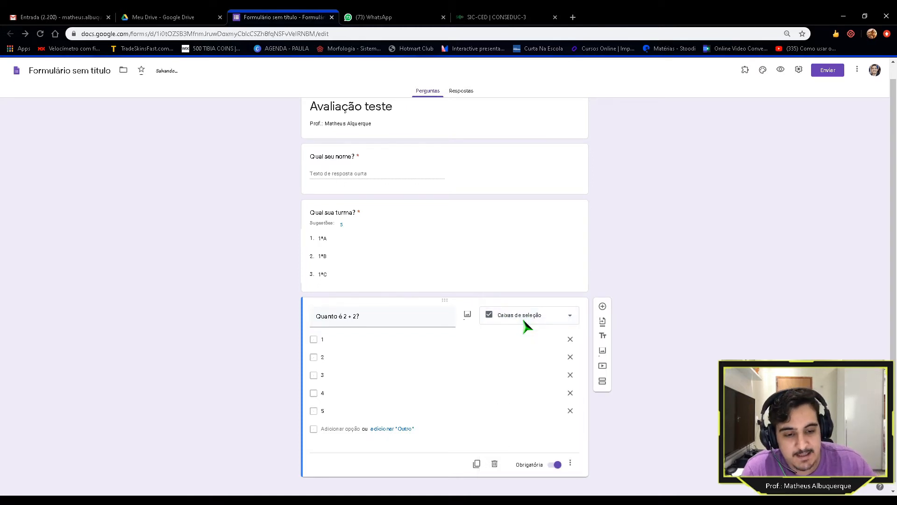
{"action": "left_click", "coordinate": [320, 357]}
{"action": "left_click", "coordinate": [318, 340]}
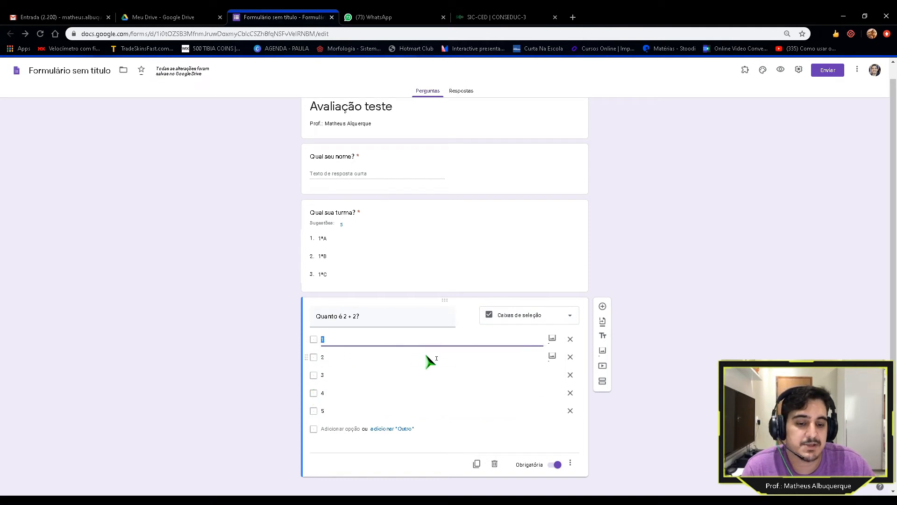
Step: Switch the question to Múltipla escolha and add a blank question below it
{"action": "left_click", "coordinate": [509, 319]}
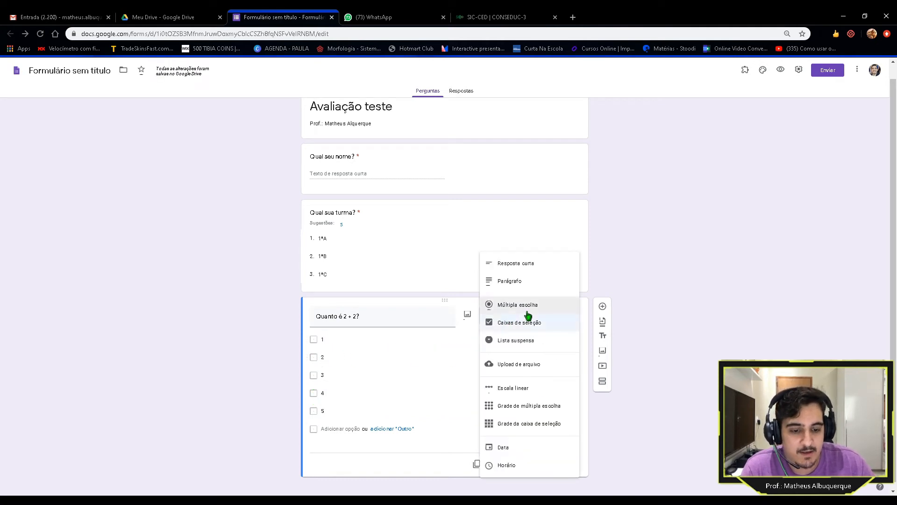
{"action": "left_click", "coordinate": [516, 310]}
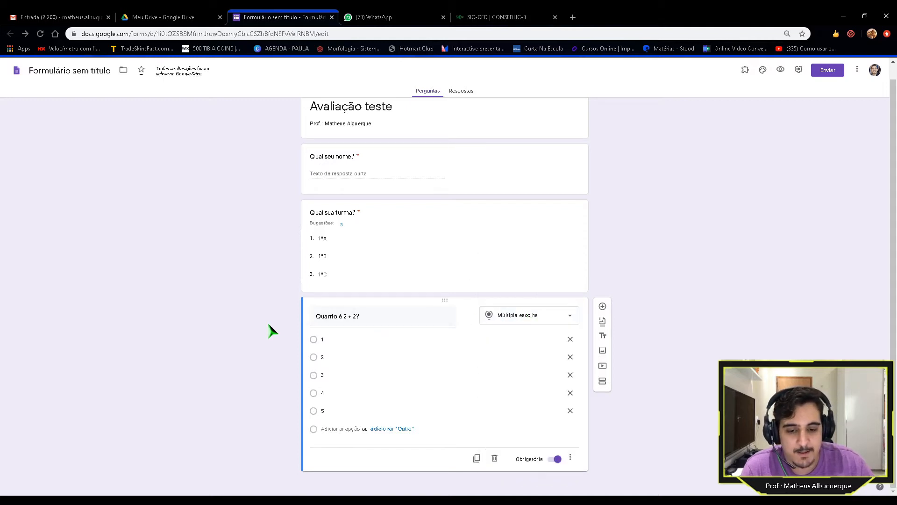
{"action": "left_click", "coordinate": [603, 306]}
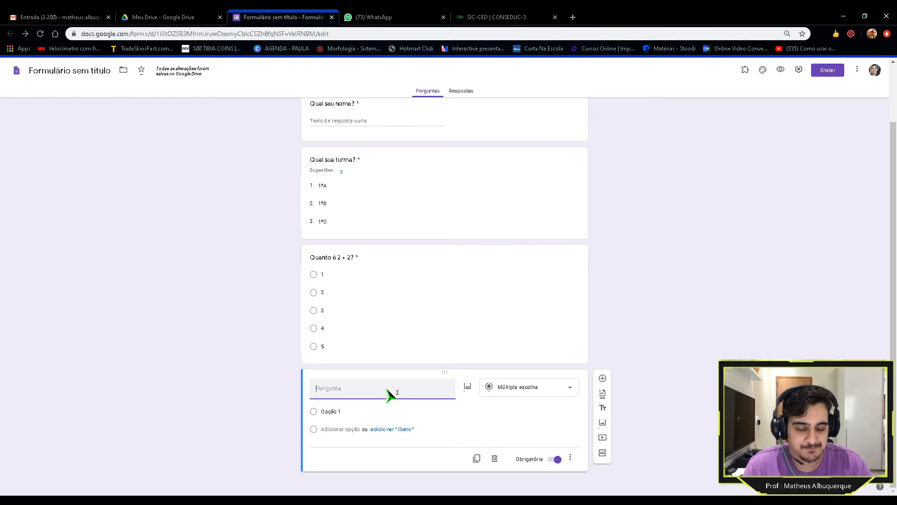
Step: Title the new question 'Quanto é 1+ 1?' with options 1 plus suggested 2 through 5
{"action": "type", "text": "Quanto "}
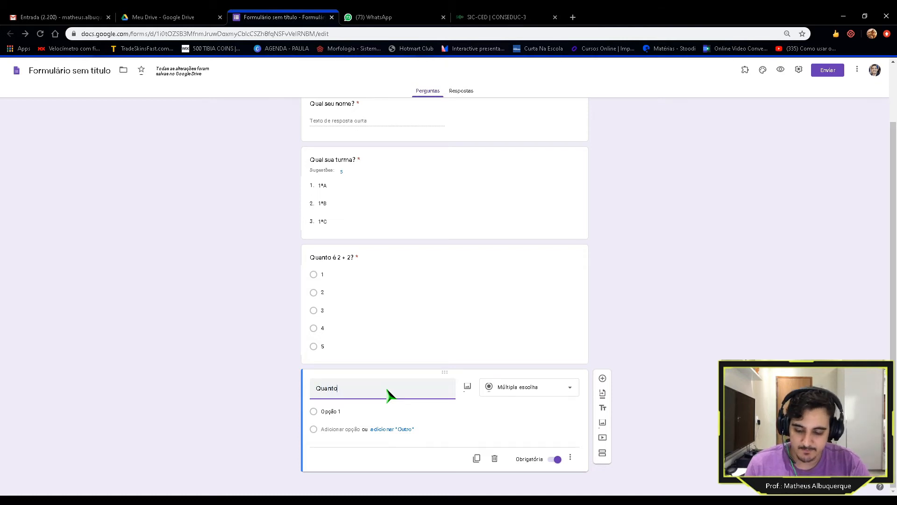
{"action": "type", "text": "é"}
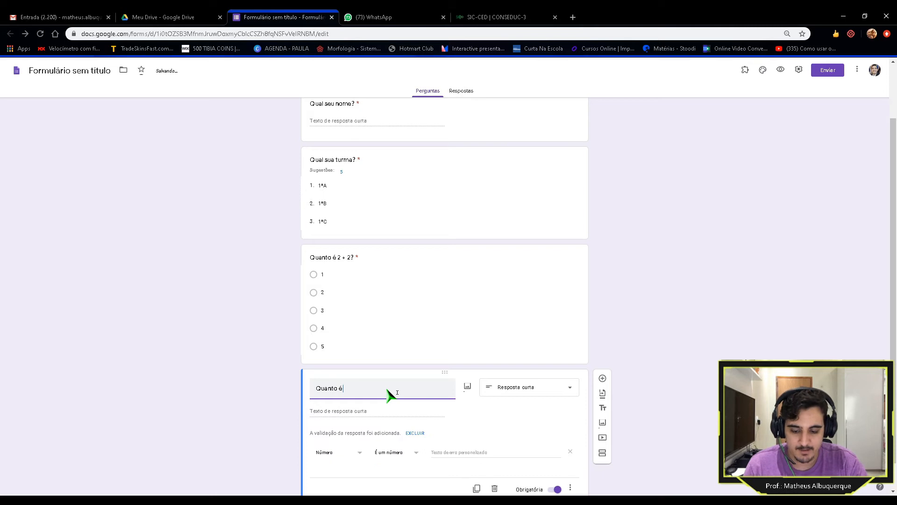
{"action": "type", "text": " 1+ 1"}
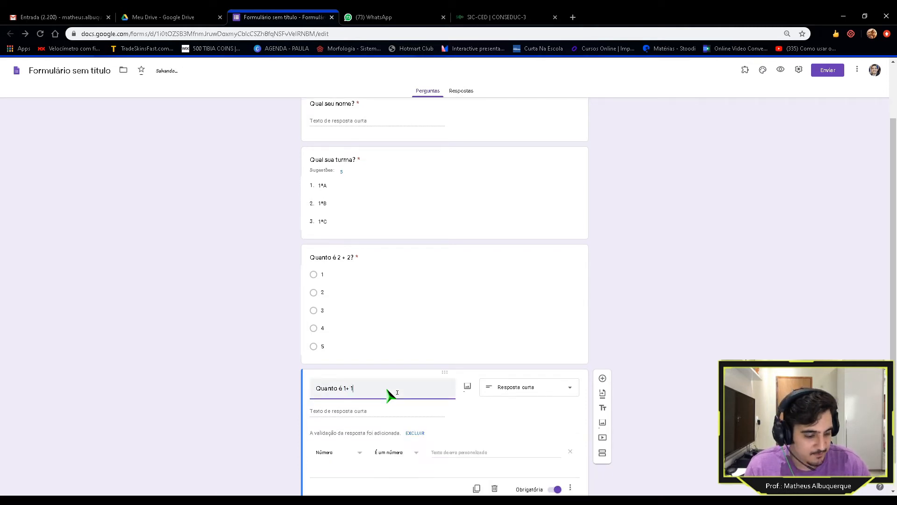
{"action": "type", "text": "?"}
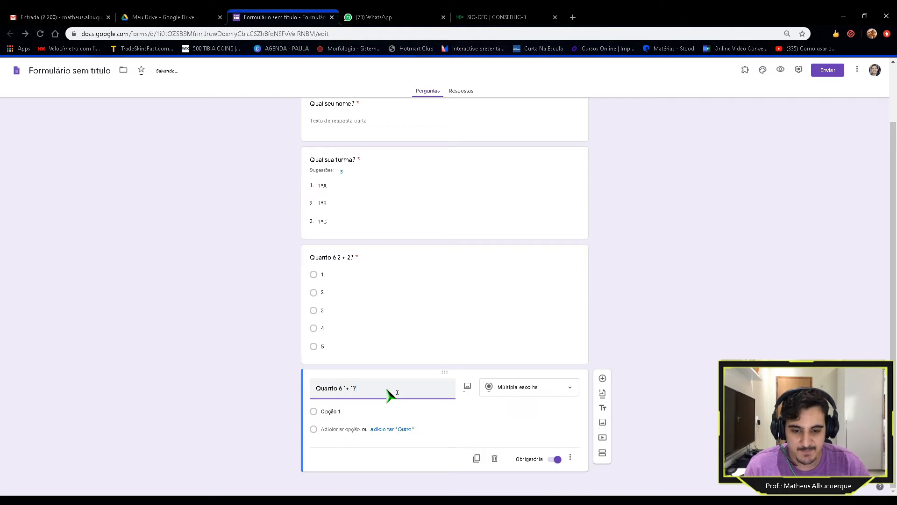
{"action": "left_click", "coordinate": [358, 415]}
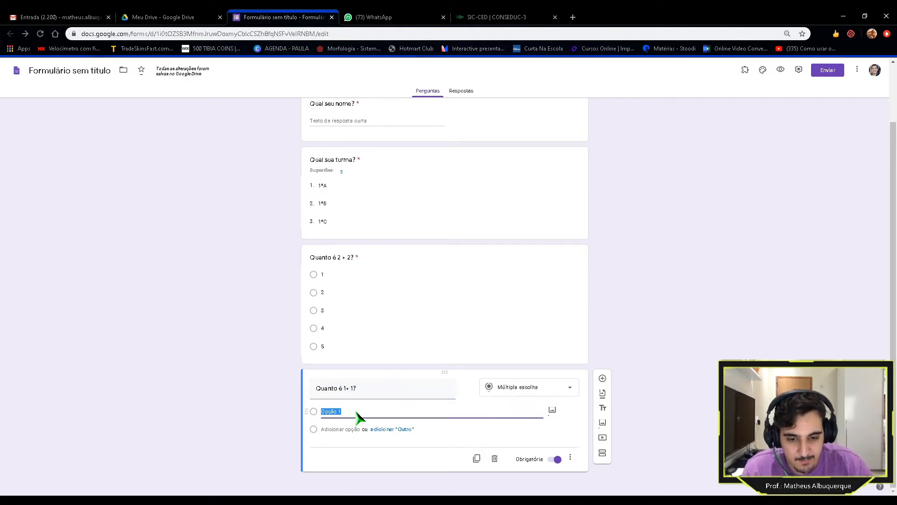
{"action": "type", "text": "1"}
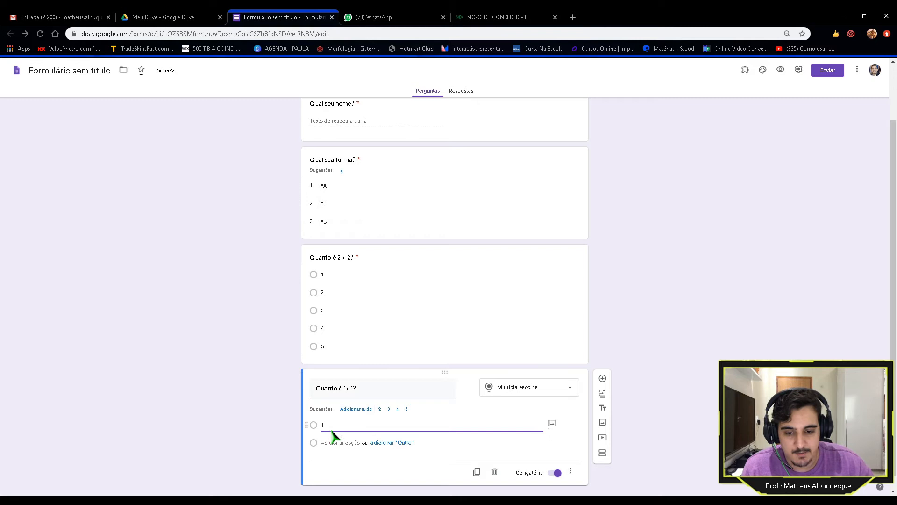
{"action": "left_click", "coordinate": [344, 444]}
{"action": "left_click", "coordinate": [360, 409]}
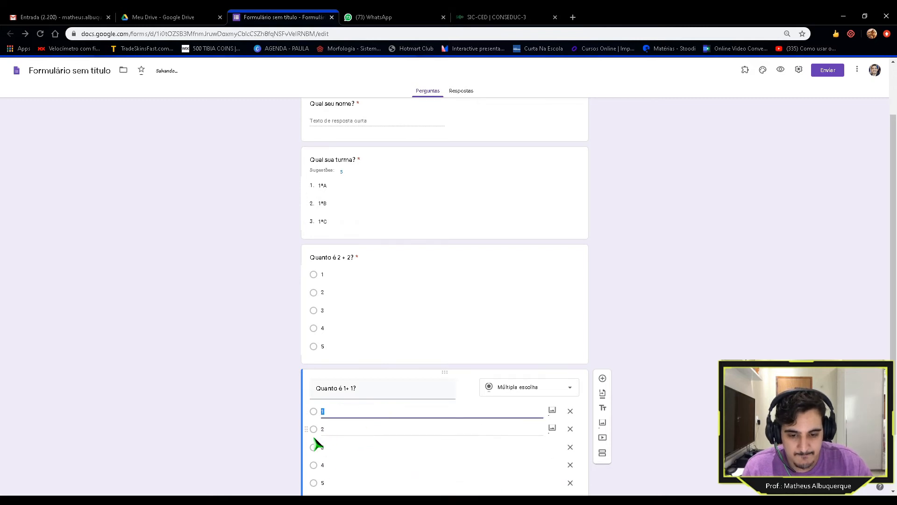
{"action": "scroll", "coordinate": [258, 376], "scroll_direction": "up", "scroll_amount": 2}
{"action": "scroll", "coordinate": [257, 375], "scroll_direction": "down", "scroll_amount": 2}
{"action": "left_click", "coordinate": [243, 368]}
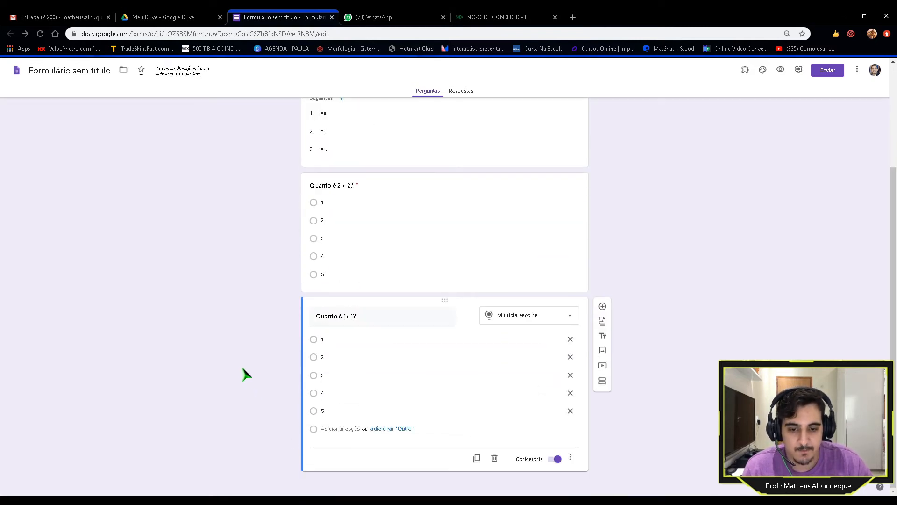
{"action": "scroll", "coordinate": [242, 367], "scroll_direction": "up", "scroll_amount": 2}
{"action": "scroll", "coordinate": [246, 374], "scroll_direction": "down", "scroll_amount": 3}
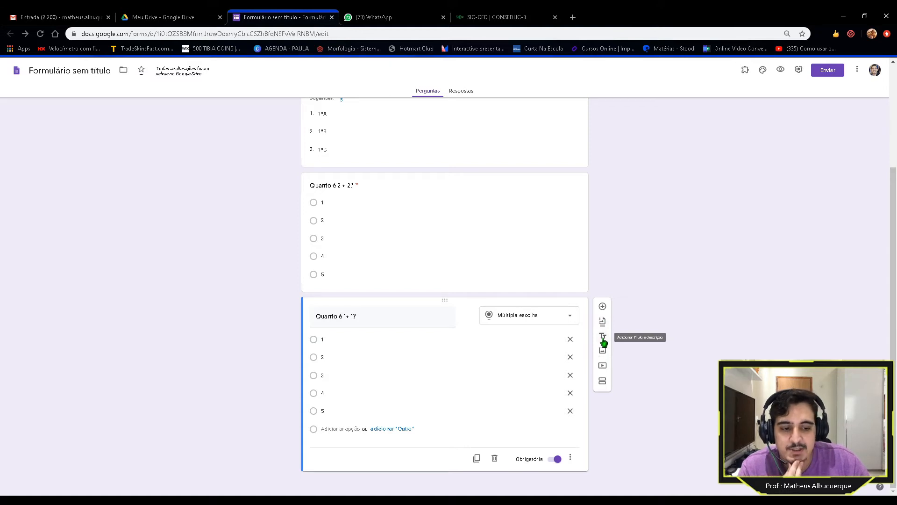
{"action": "scroll", "coordinate": [603, 342], "scroll_direction": "up", "scroll_amount": 3}
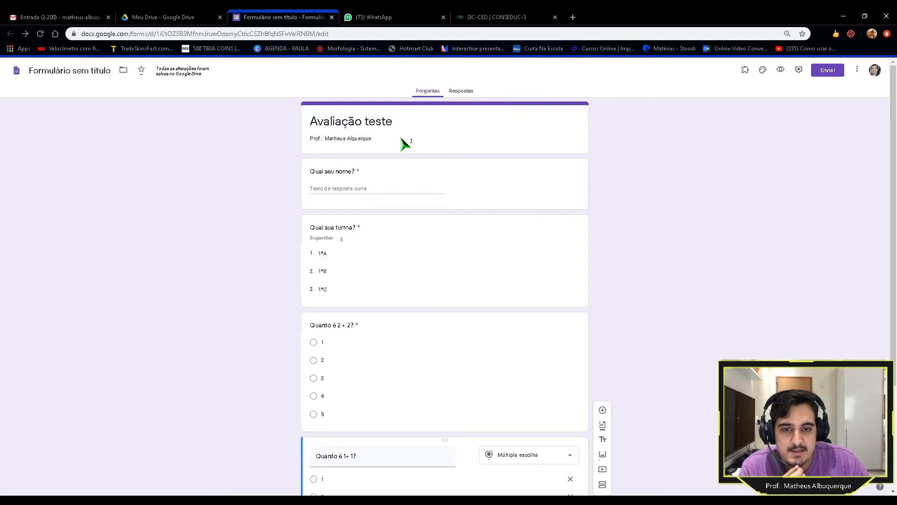
{"action": "scroll", "coordinate": [267, 253], "scroll_direction": "down", "scroll_amount": 3}
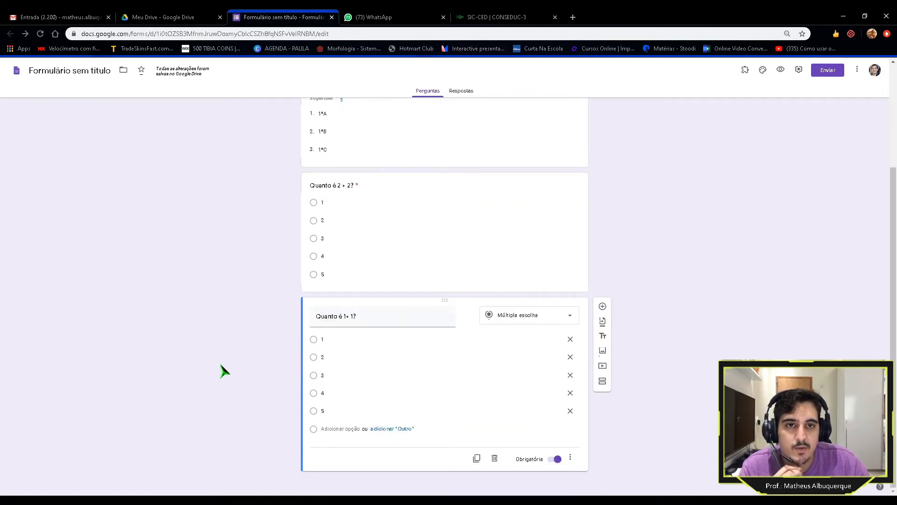
Step: Search YouTube for 'O poder do abraço' and insert the 'O Poder do Abraço' video
{"action": "left_click", "coordinate": [603, 367]}
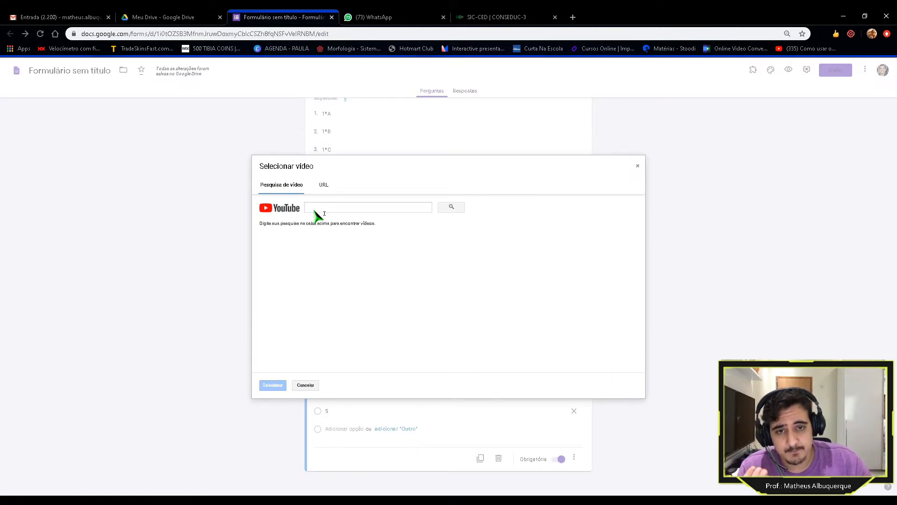
{"action": "left_click", "coordinate": [323, 185]}
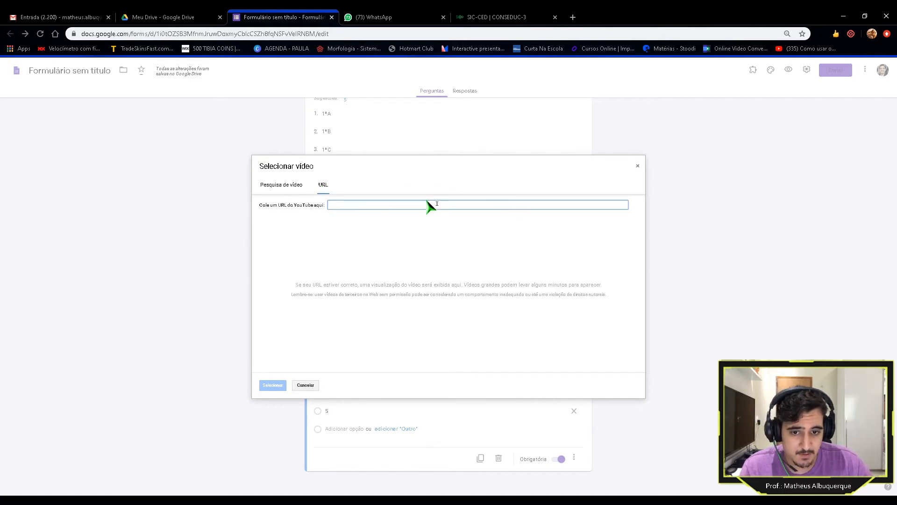
{"action": "left_click", "coordinate": [278, 188]}
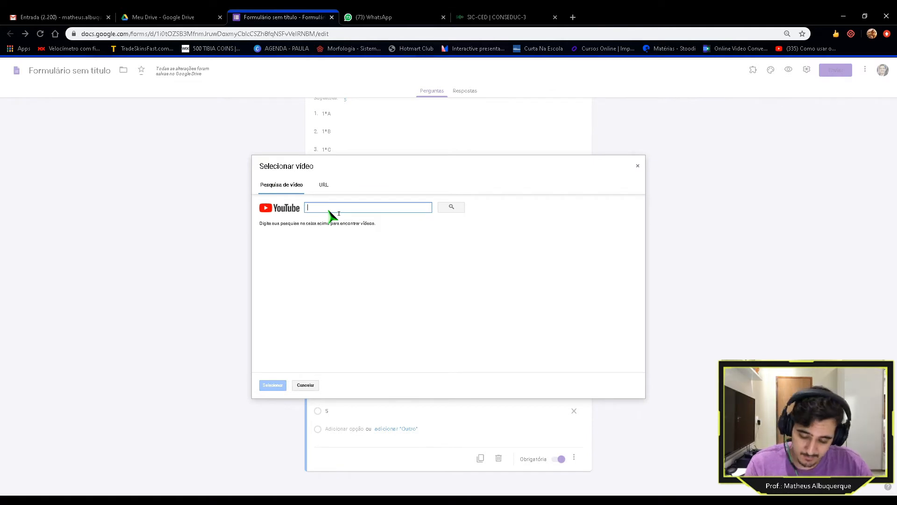
{"action": "type", "text": "O poder"}
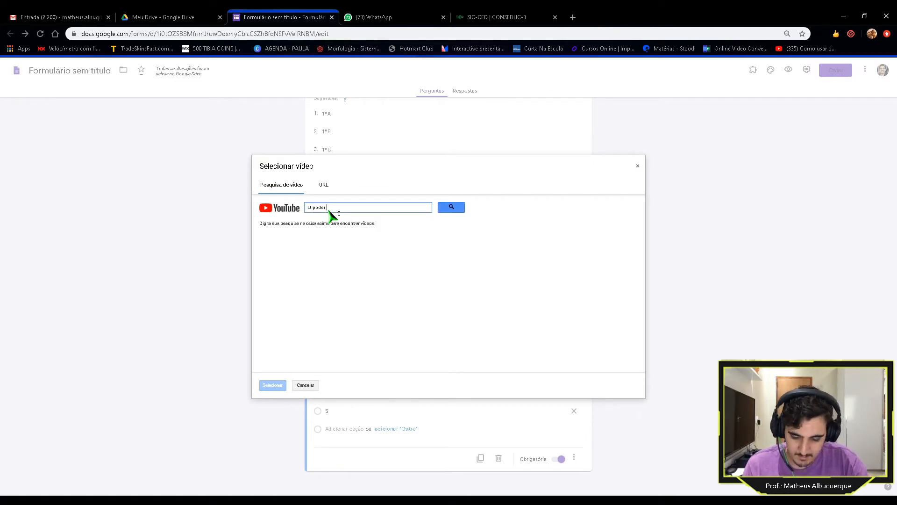
{"action": "type", "text": " do abraço"}
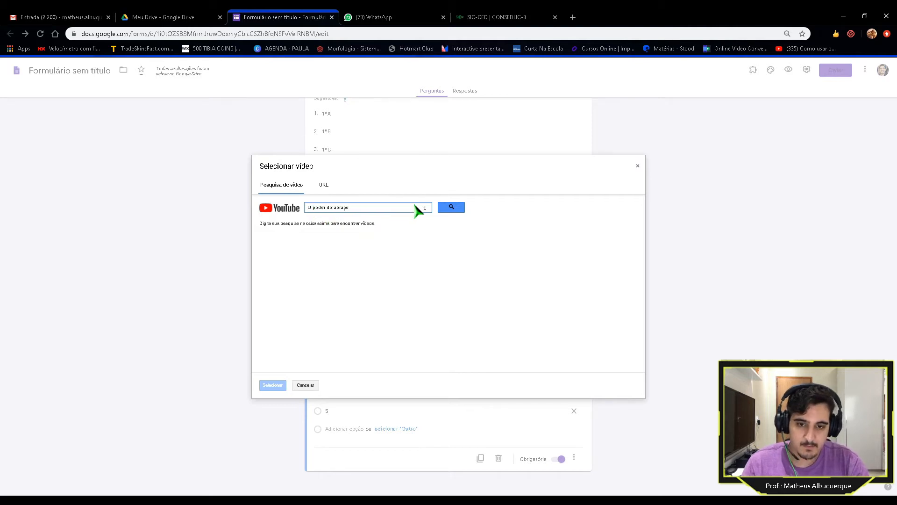
{"action": "left_click", "coordinate": [454, 209]}
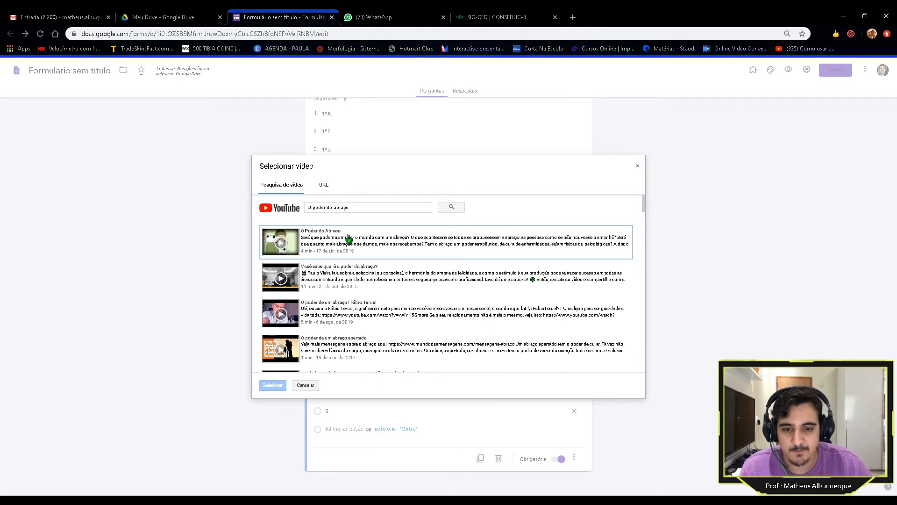
{"action": "left_click", "coordinate": [289, 239]}
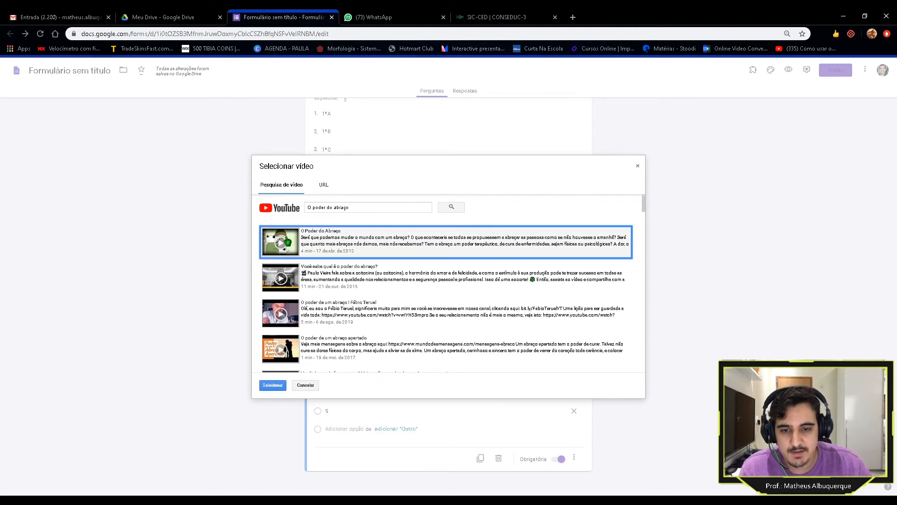
{"action": "left_click", "coordinate": [273, 386]}
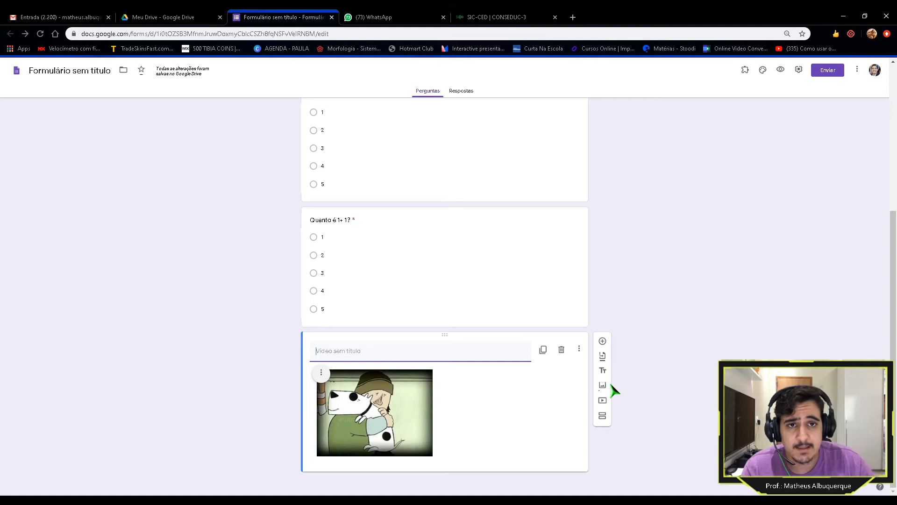
Step: Delete the untitled video item below the 'Quanto é 1+ 1?' question
{"action": "left_click", "coordinate": [455, 500]}
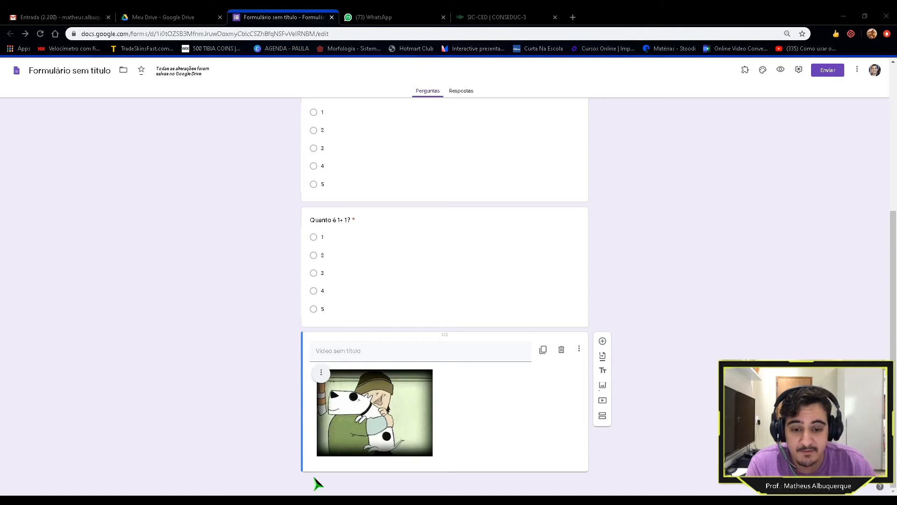
{"action": "left_click", "coordinate": [288, 475]}
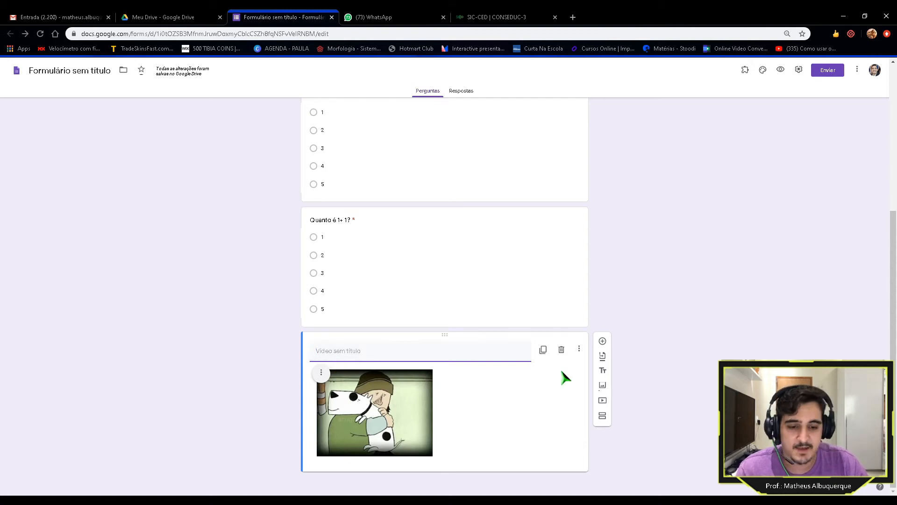
{"action": "left_click", "coordinate": [561, 351]}
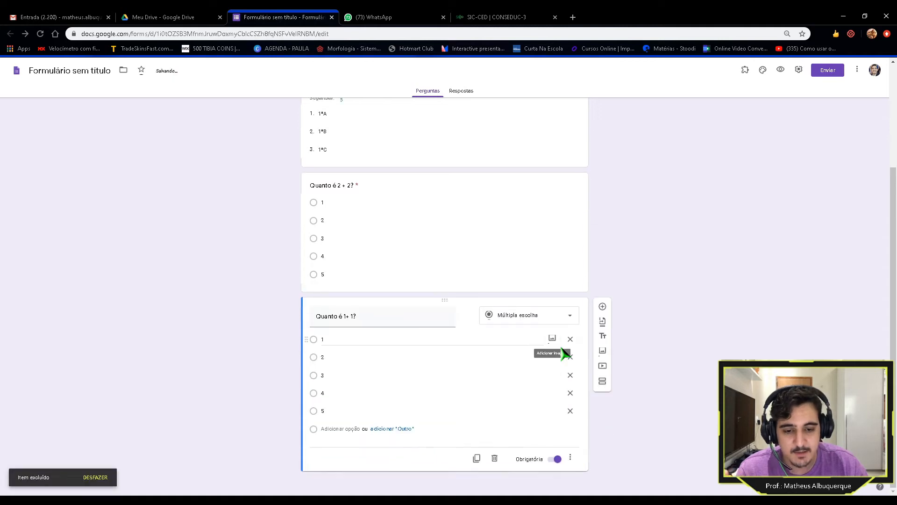
{"action": "left_click", "coordinate": [602, 381]}
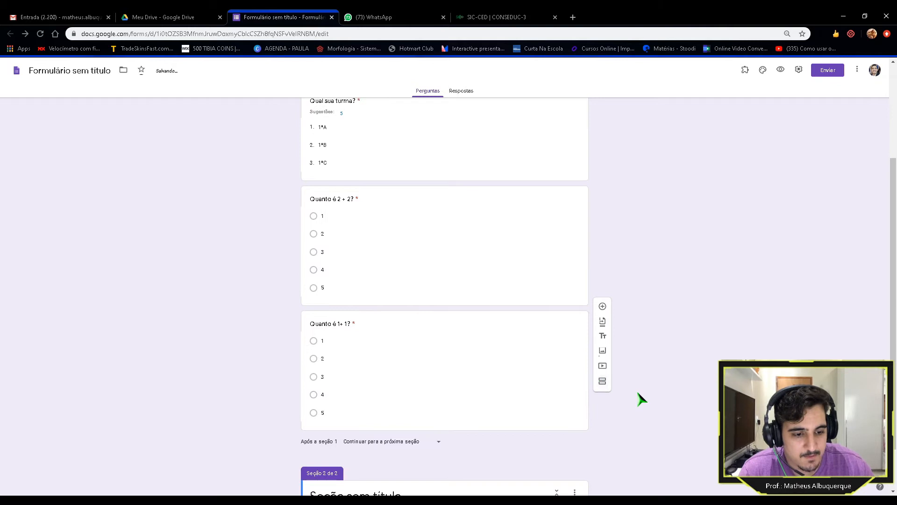
{"action": "scroll", "coordinate": [671, 410], "scroll_direction": "up", "scroll_amount": 5}
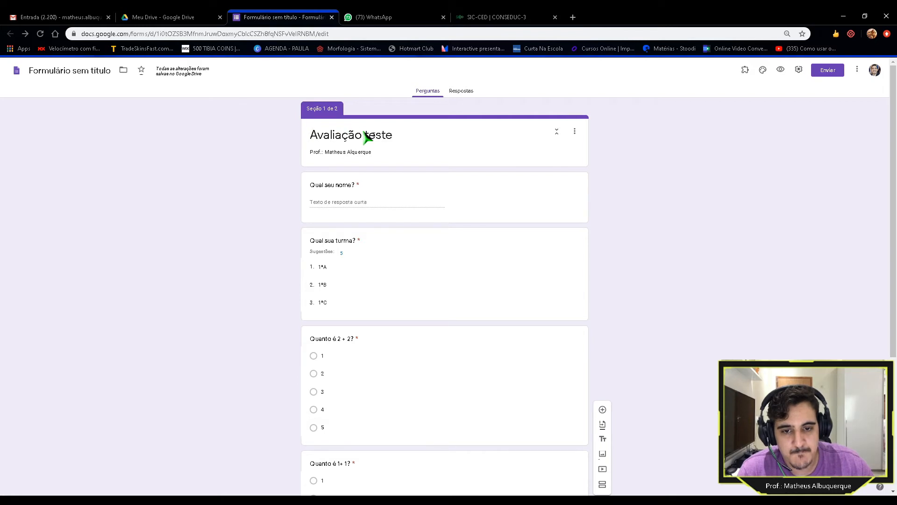
{"action": "scroll", "coordinate": [323, 128], "scroll_direction": "down", "scroll_amount": 4}
{"action": "scroll", "coordinate": [426, 274], "scroll_direction": "up", "scroll_amount": 4}
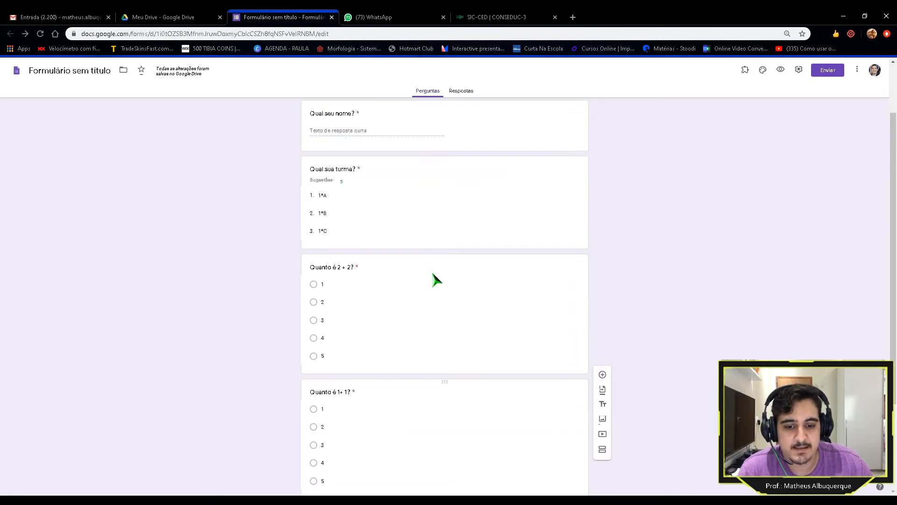
{"action": "scroll", "coordinate": [355, 168], "scroll_direction": "down", "scroll_amount": 4}
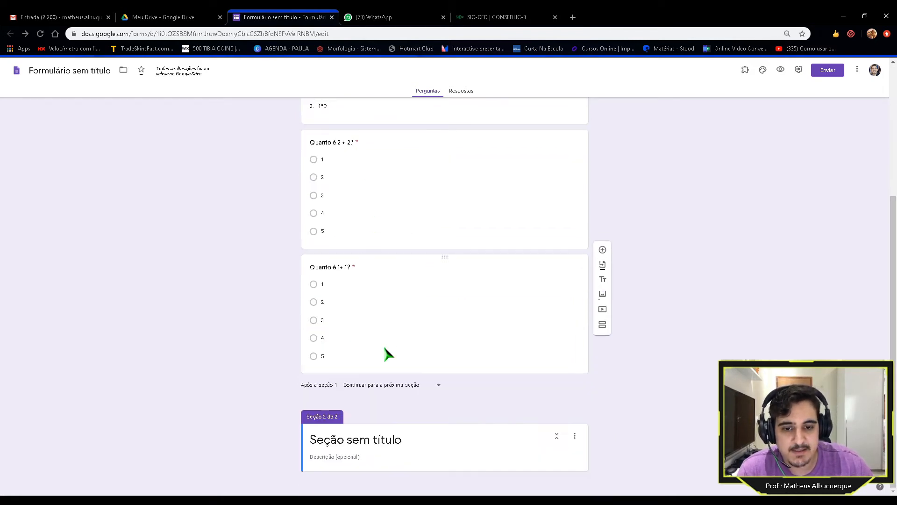
{"action": "scroll", "coordinate": [390, 262], "scroll_direction": "up", "scroll_amount": 4}
{"action": "scroll", "coordinate": [393, 214], "scroll_direction": "down", "scroll_amount": 4}
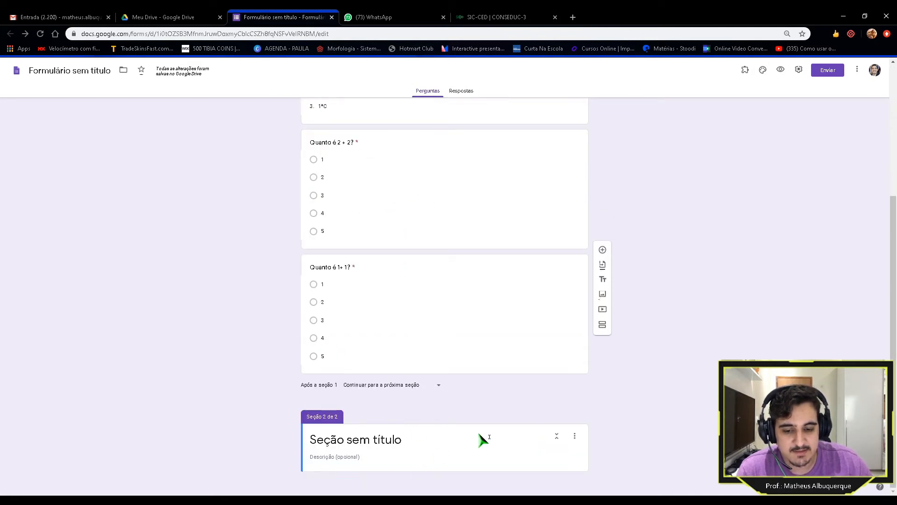
{"action": "scroll", "coordinate": [458, 430], "scroll_direction": "up", "scroll_amount": 3}
{"action": "scroll", "coordinate": [460, 431], "scroll_direction": "up", "scroll_amount": 2}
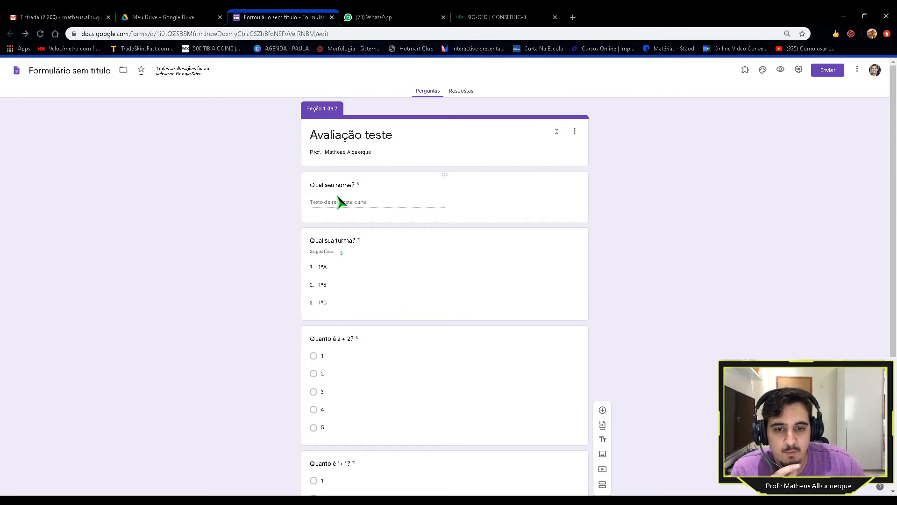
{"action": "scroll", "coordinate": [254, 220], "scroll_direction": "down", "scroll_amount": 3}
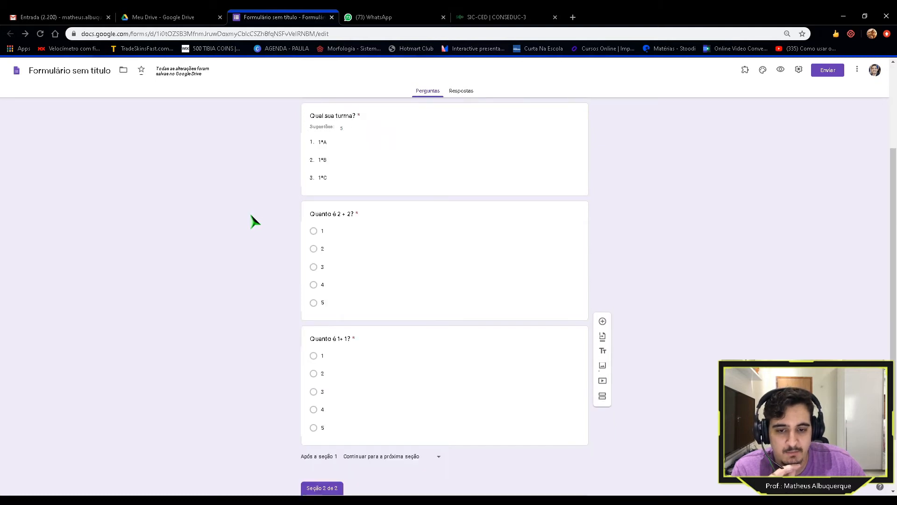
{"action": "scroll", "coordinate": [254, 220], "scroll_direction": "up", "scroll_amount": 3}
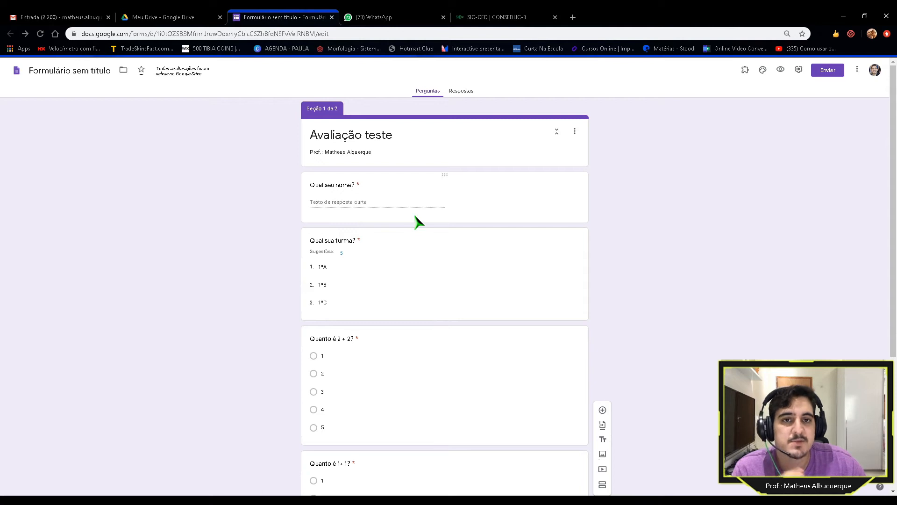
{"action": "scroll", "coordinate": [234, 273], "scroll_direction": "down", "scroll_amount": 4}
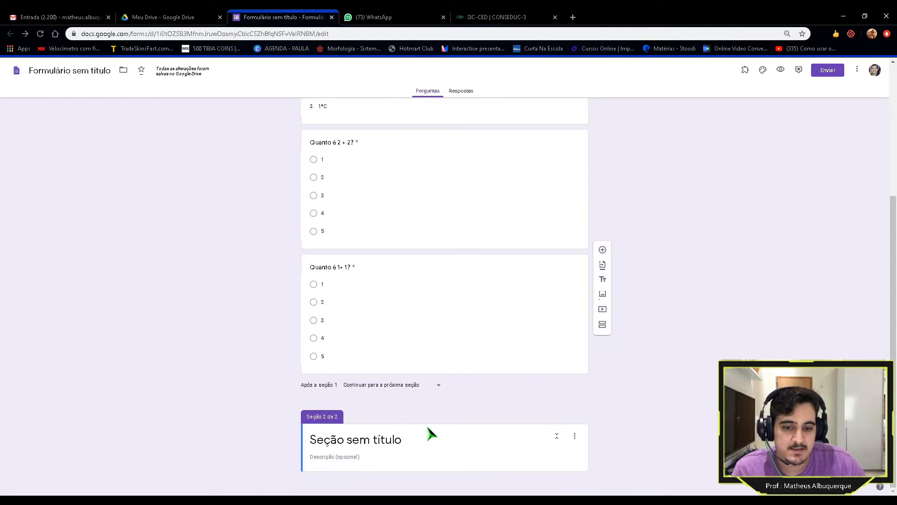
Step: Drag 'Quanto é 1+ 1?' and then 'Quanto é 2 + 2?' below the Section 2 header
{"action": "left_click_drag", "start_coordinate": [444, 257], "coordinate": [450, 434]}
{"action": "scroll", "coordinate": [446, 402], "scroll_direction": "up", "scroll_amount": 4}
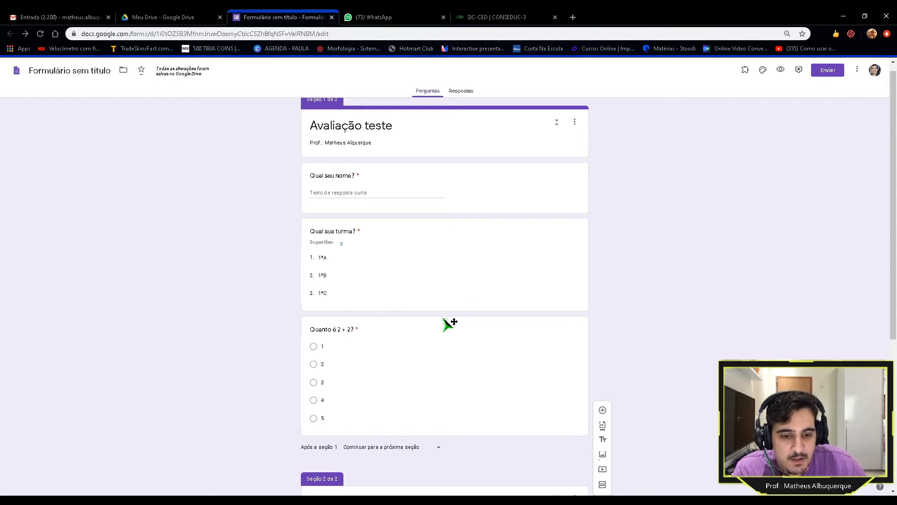
{"action": "left_click_drag", "start_coordinate": [444, 320], "coordinate": [455, 449]}
{"action": "scroll", "coordinate": [450, 374], "scroll_direction": "up", "scroll_amount": 3}
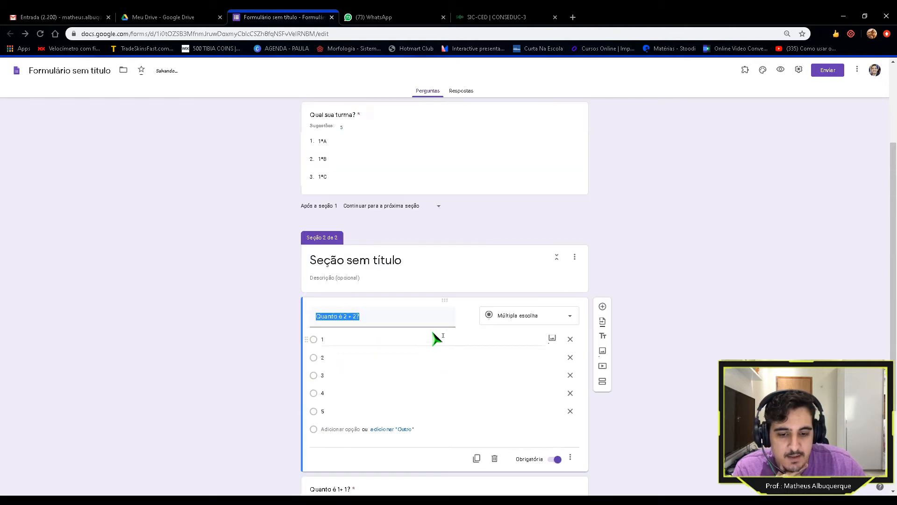
{"action": "scroll", "coordinate": [423, 342], "scroll_direction": "up", "scroll_amount": 3}
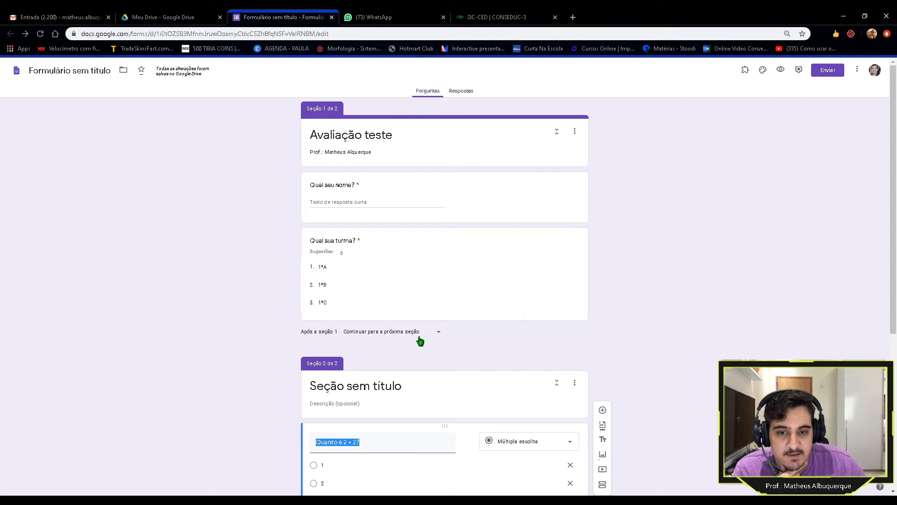
{"action": "scroll", "coordinate": [423, 342], "scroll_direction": "down", "scroll_amount": 3}
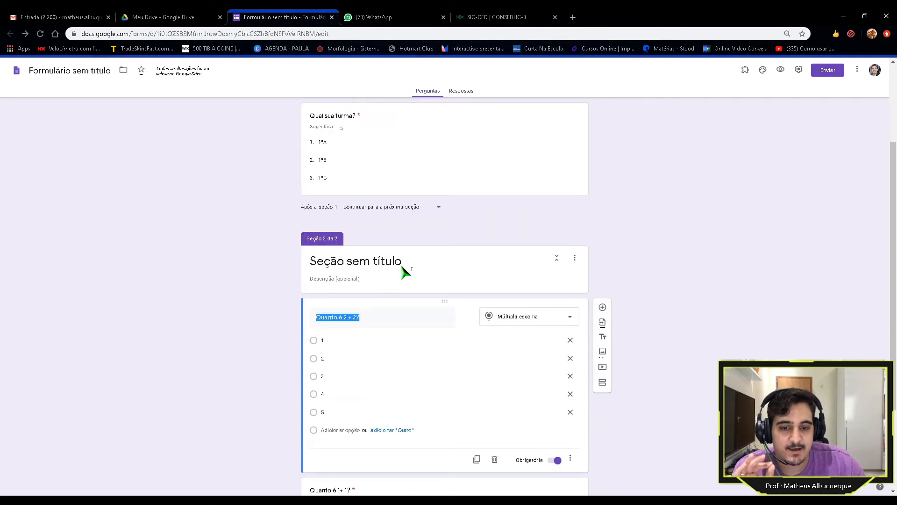
Step: Rename the second section to 'Prova de matemática'
{"action": "left_click", "coordinate": [415, 263]}
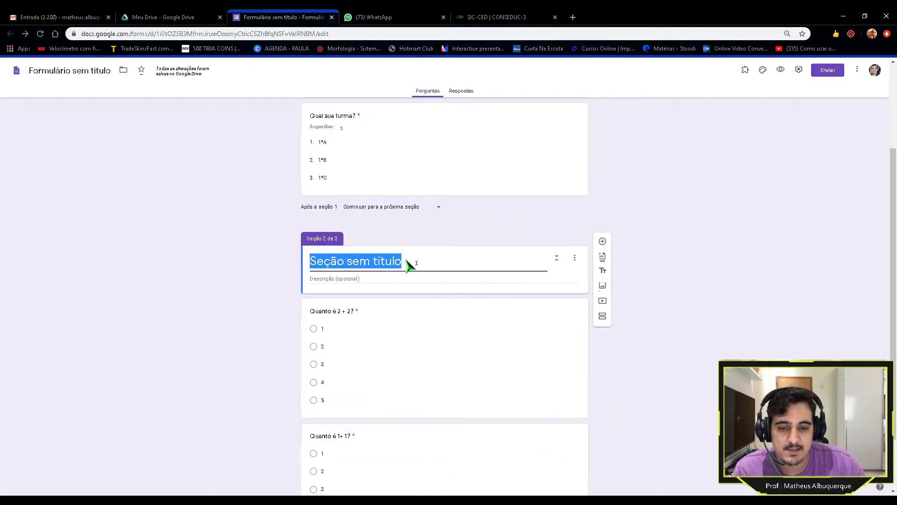
{"action": "type", "text": "Prova de matemáticva"}
{"action": "key", "text": "BackSpace"}
{"action": "key", "text": "BackSpace"}
{"action": "type", "text": "a"}
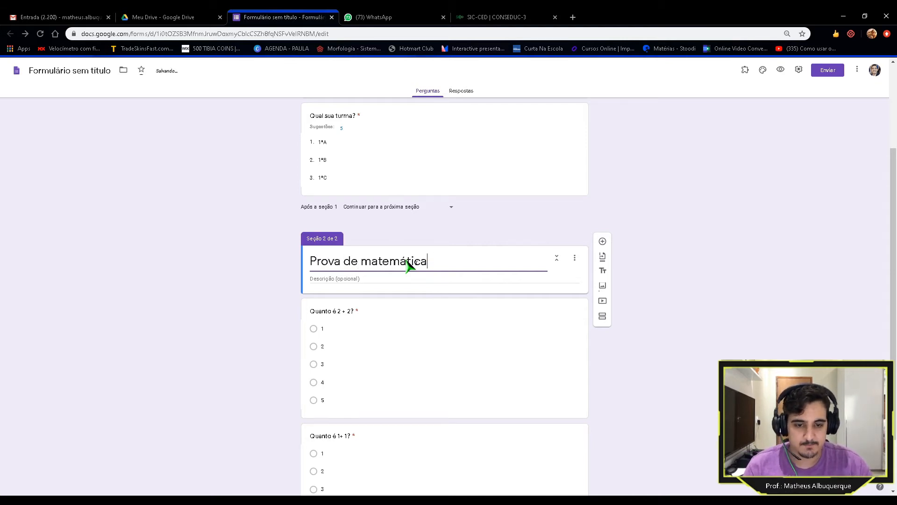
Step: Set the section description to 'Prof.:' followed by the teacher's name
{"action": "left_click", "coordinate": [393, 283]}
{"action": "type", "text": "Prof"}
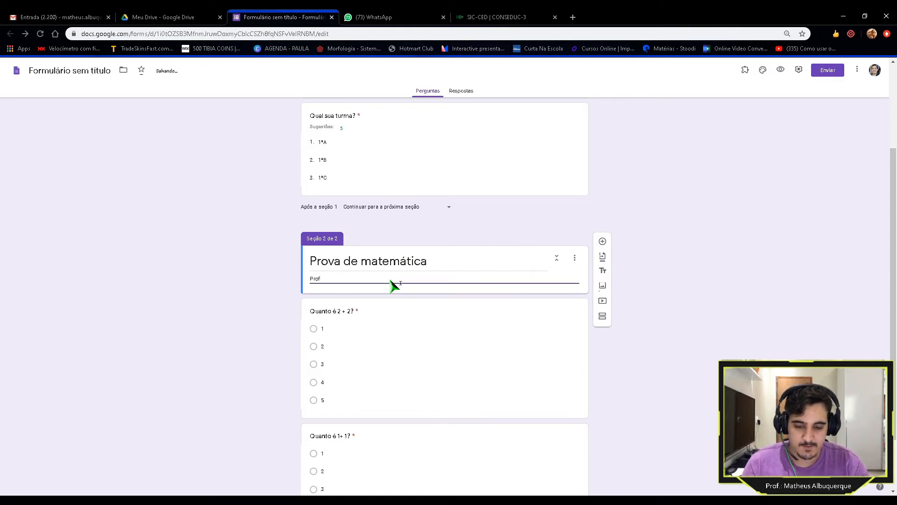
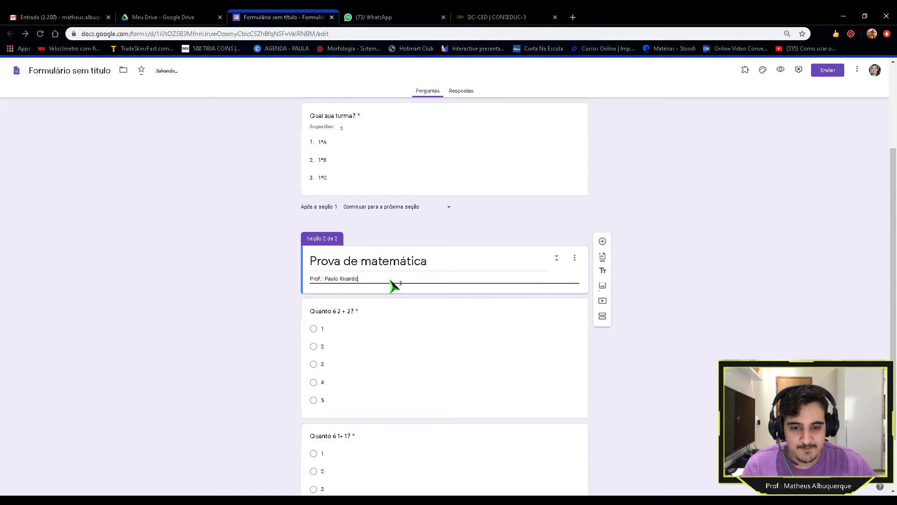
{"action": "left_click", "coordinate": [274, 261]}
{"action": "scroll", "coordinate": [274, 262], "scroll_direction": "down", "scroll_amount": 2}
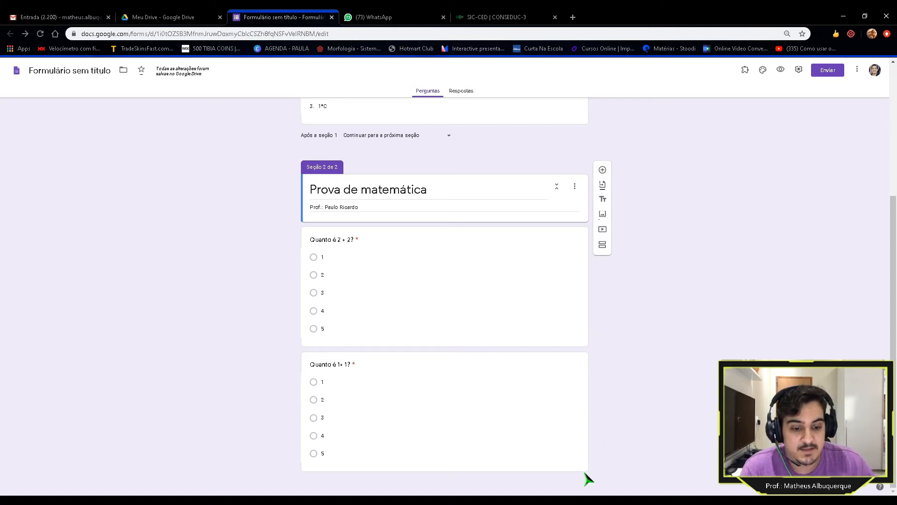
Step: Close the accidentally opened Inserir imagem dialog without inserting anything
{"action": "left_click", "coordinate": [571, 472]}
{"action": "left_click", "coordinate": [556, 465]}
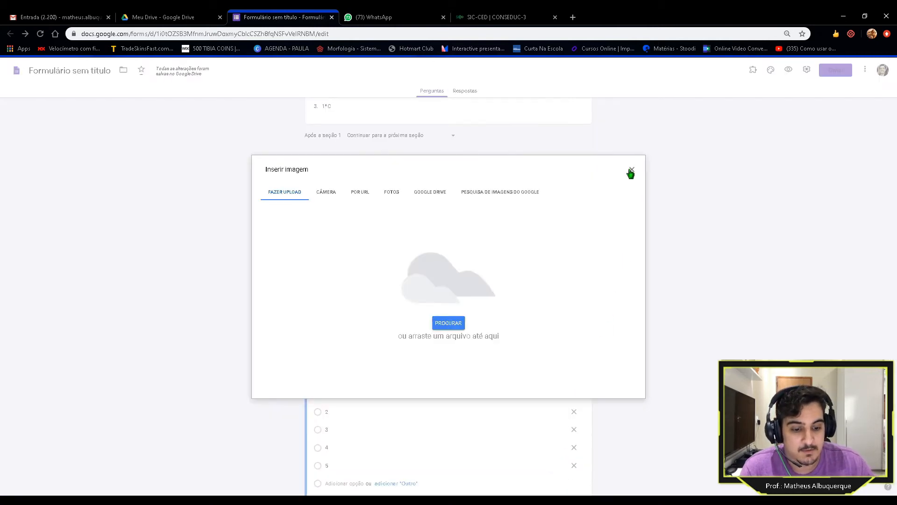
{"action": "left_click", "coordinate": [631, 172]}
Step: Add a third section titled 'Prova de Educação Fisica'
{"action": "scroll", "coordinate": [625, 387], "scroll_direction": "down", "scroll_amount": 1}
{"action": "left_click", "coordinate": [623, 385]}
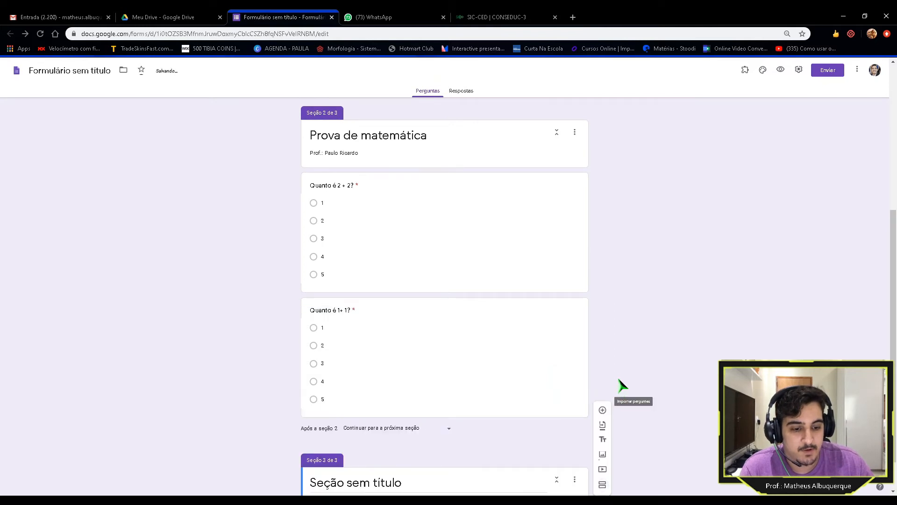
{"action": "scroll", "coordinate": [608, 390], "scroll_direction": "down", "scroll_amount": 1}
{"action": "left_click", "coordinate": [405, 444]}
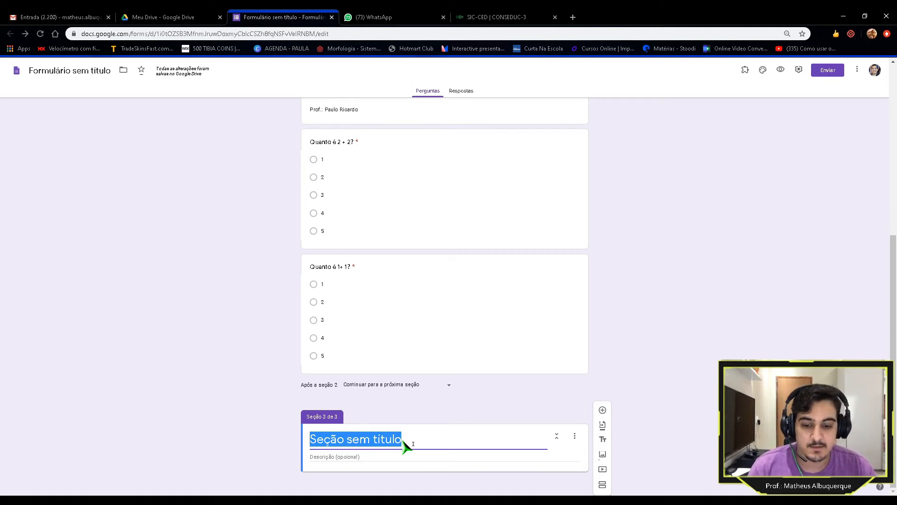
{"action": "type", "text": "P"}
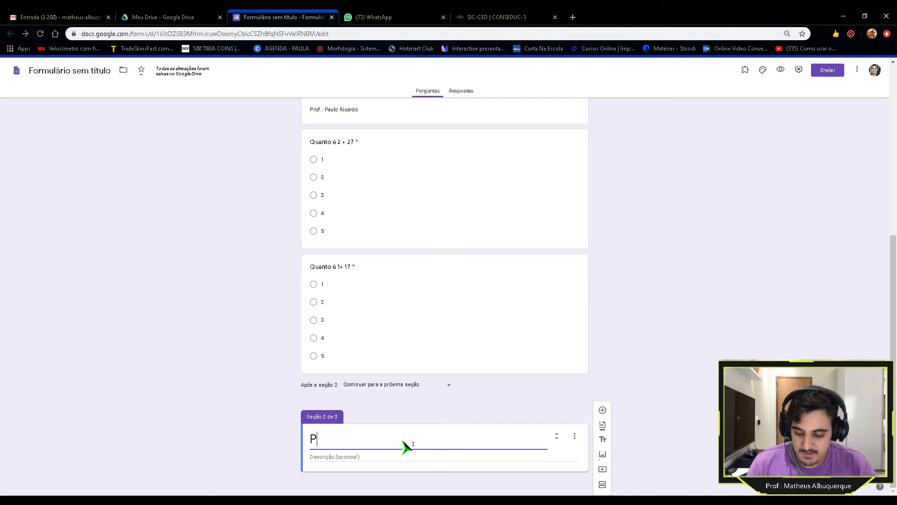
{"action": "type", "text": "rova De"}
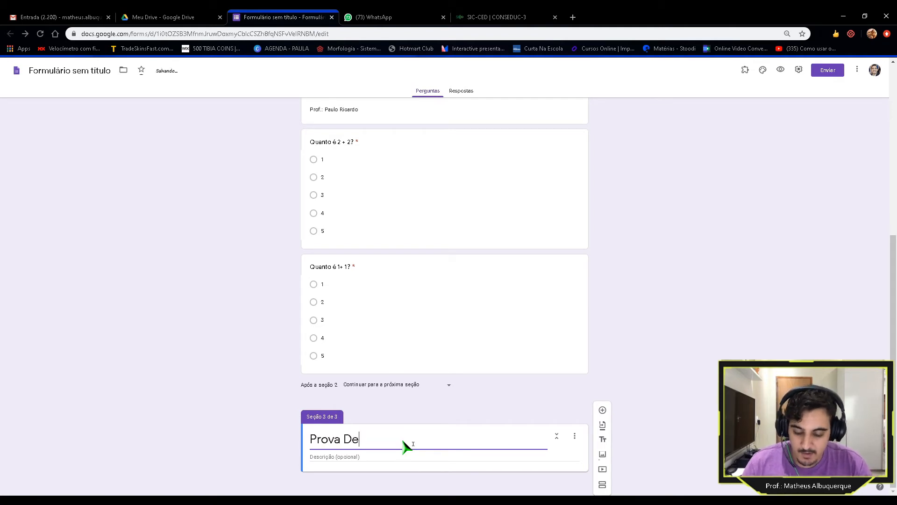
{"action": "key", "text": "BackSpace"}
{"action": "key", "text": "BackSpace"}
{"action": "key", "text": "BackSpace"}
{"action": "type", "text": "de "}
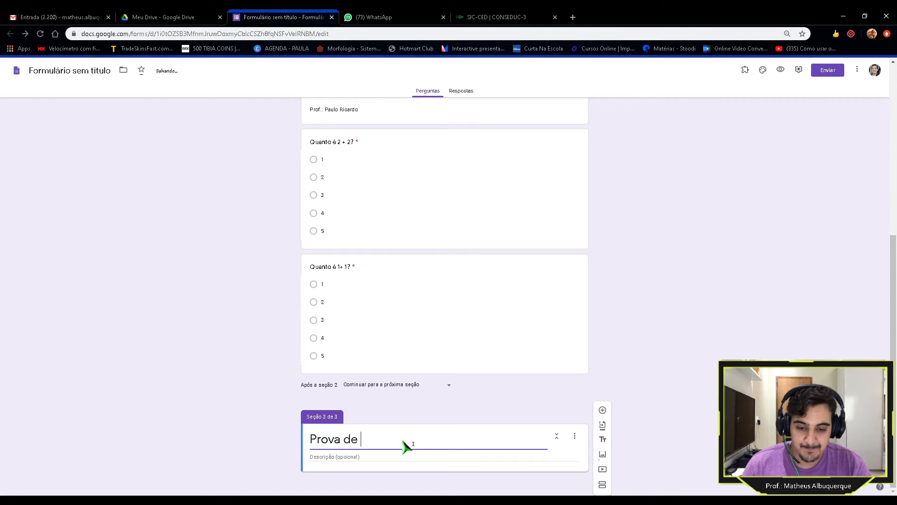
{"action": "type", "text": "Educaç"}
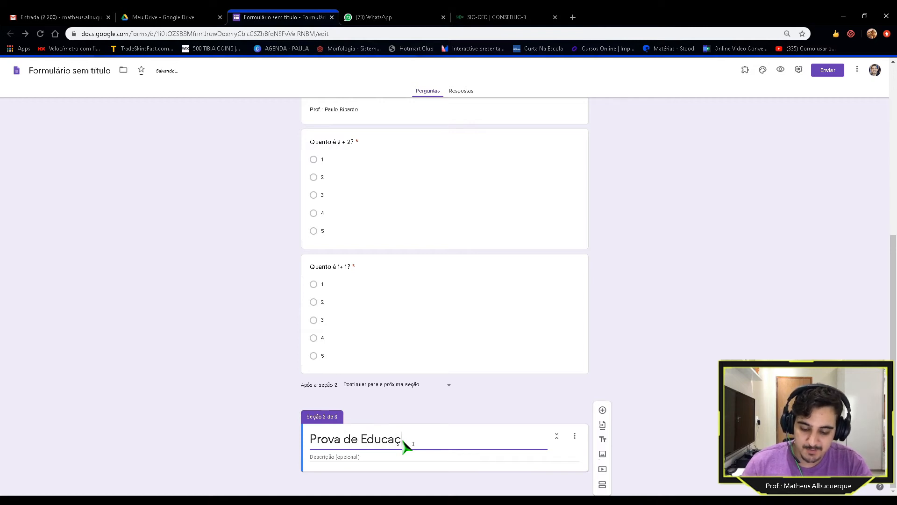
{"action": "type", "text": "ão F"}
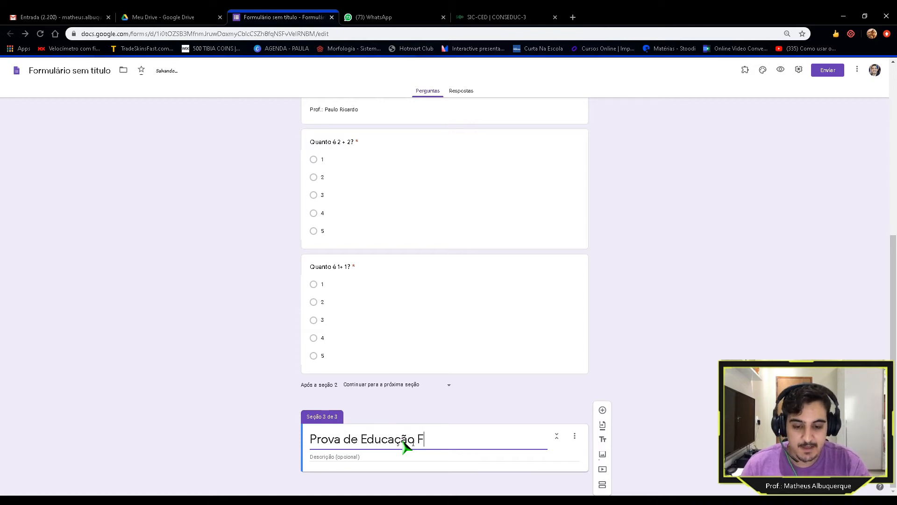
{"action": "type", "text": "isica"}
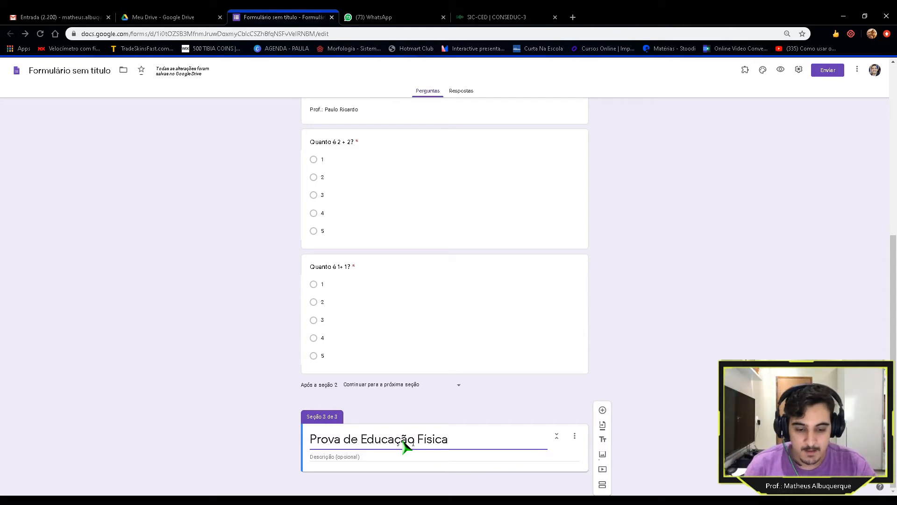
Step: Describe the third section with 'Prof.:' followed by the teacher's name
{"action": "left_click", "coordinate": [401, 460]}
{"action": "type", "text": "Prof"}
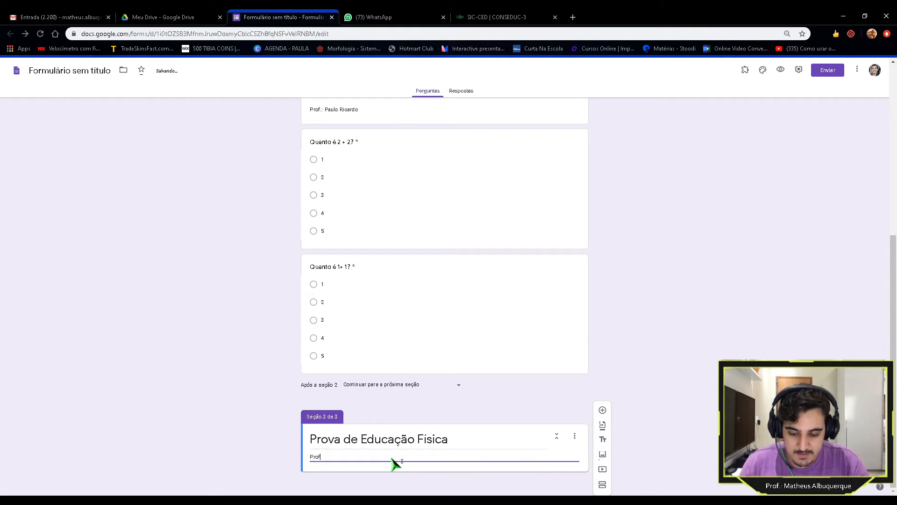
{"action": "type", "text": ".: Aleks"}
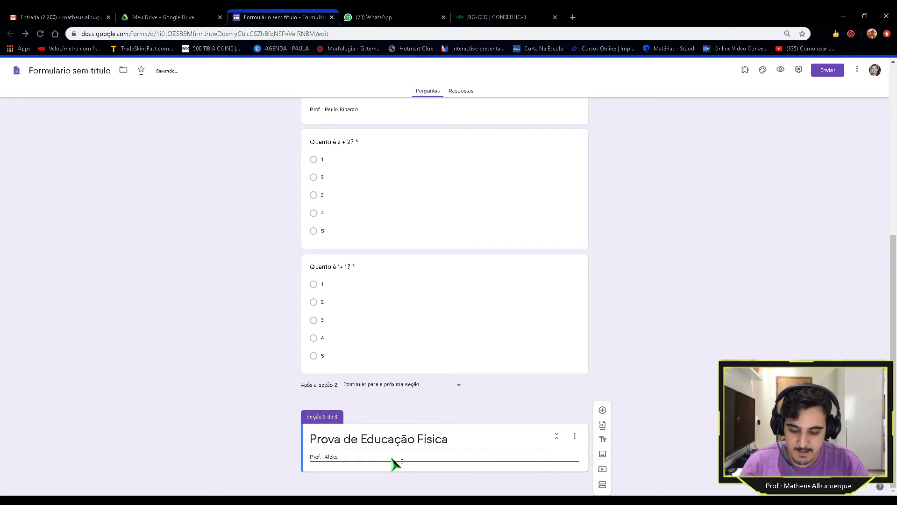
{"action": "left_click", "coordinate": [687, 388]}
Step: Add a question titled 'Qual esporte tem como objetivo fazer gol? com o pé?'
{"action": "left_click", "coordinate": [602, 411]}
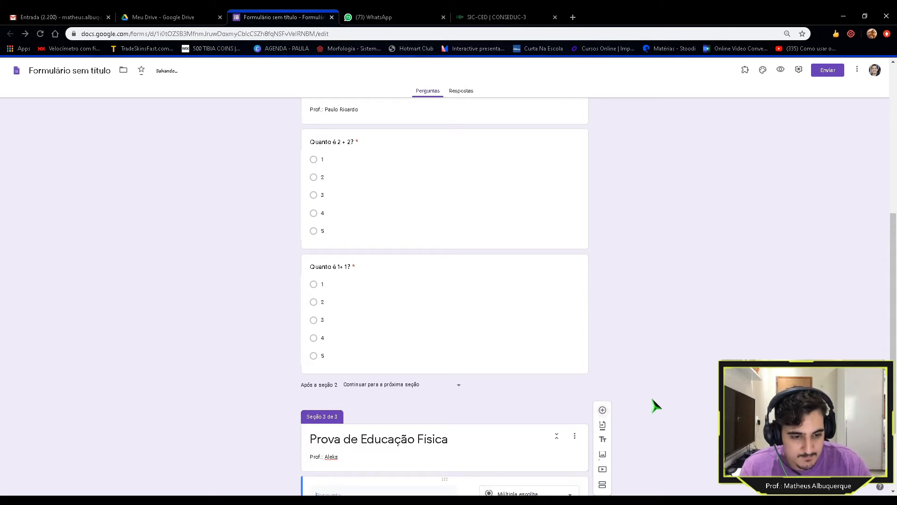
{"action": "scroll", "coordinate": [350, 420], "scroll_direction": "up", "scroll_amount": 3}
{"action": "scroll", "coordinate": [350, 419], "scroll_direction": "up", "scroll_amount": 5}
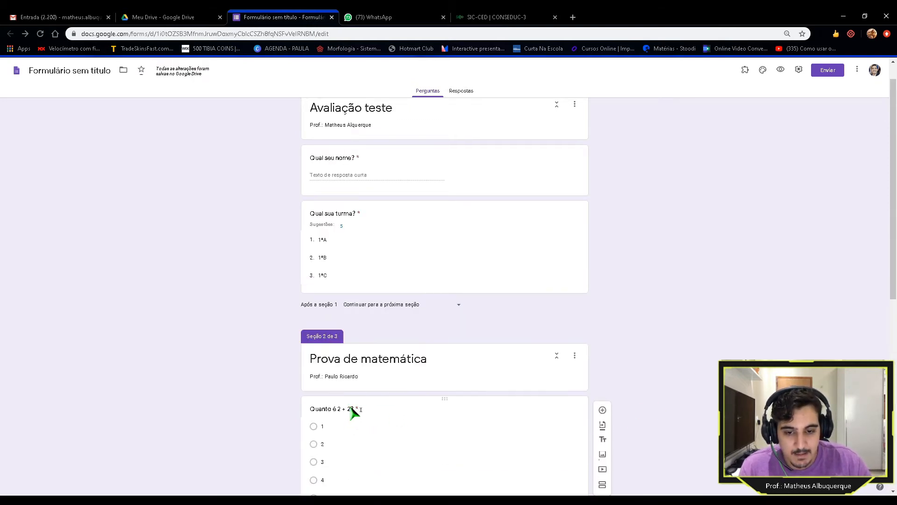
{"action": "scroll", "coordinate": [327, 196], "scroll_direction": "up", "scroll_amount": 1}
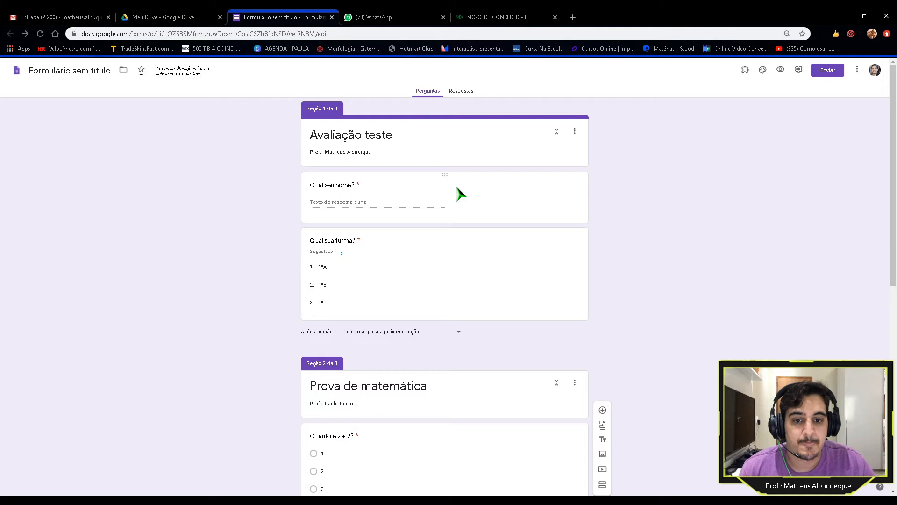
{"action": "scroll", "coordinate": [460, 192], "scroll_direction": "down", "scroll_amount": 10}
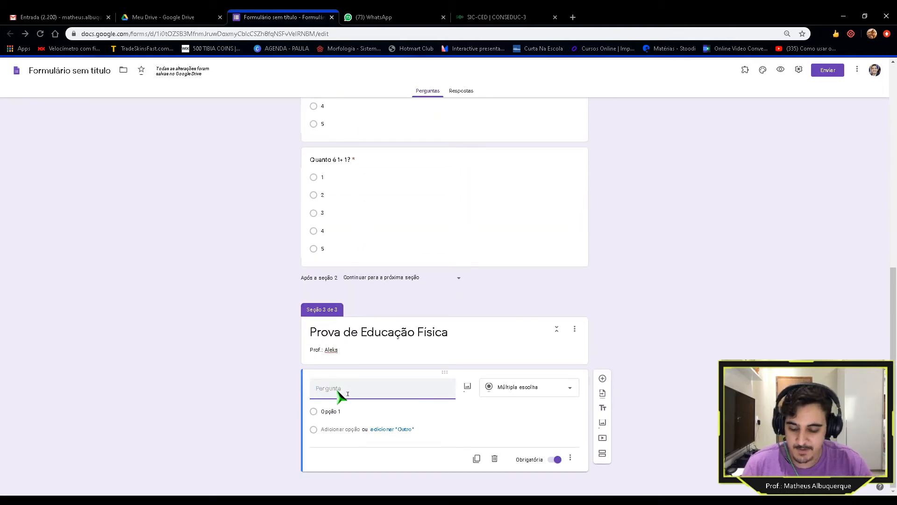
{"action": "type", "text": "Qual esporte tem como "}
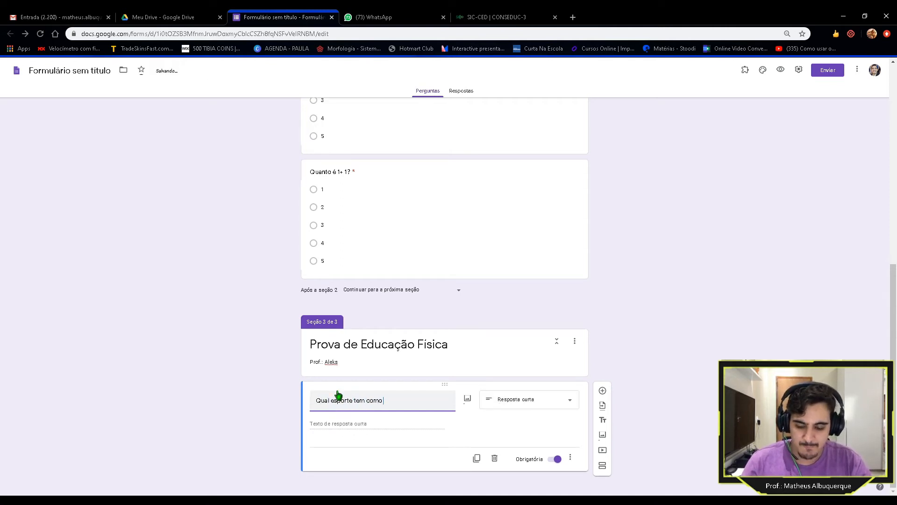
{"action": "type", "text": "objetivo "}
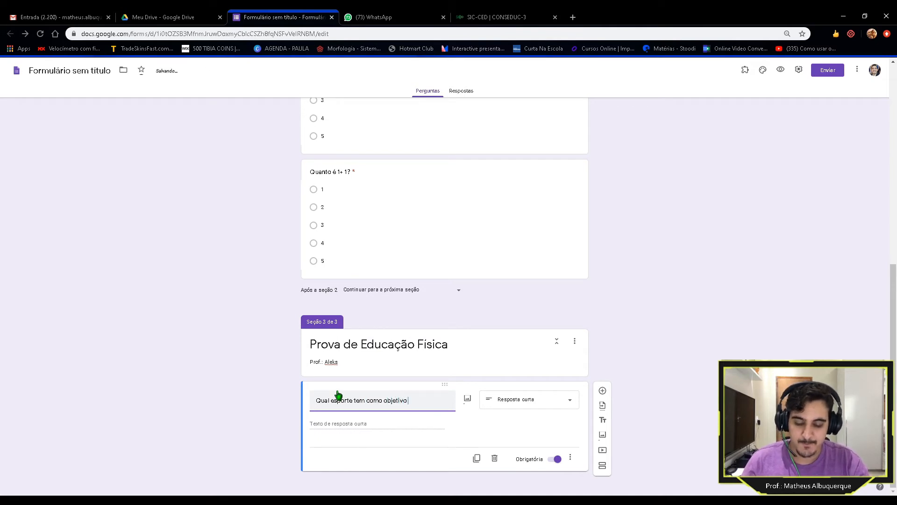
{"action": "type", "text": "fazer"}
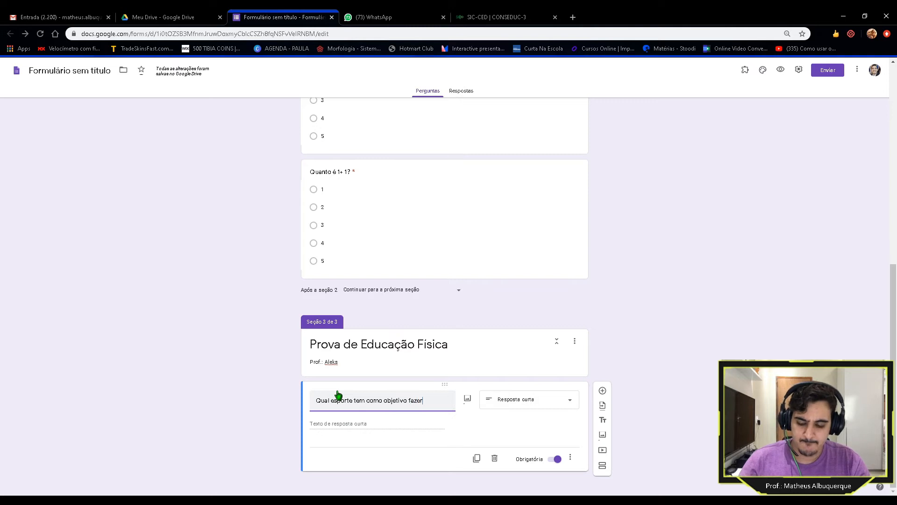
{"action": "type", "text": " gol"}
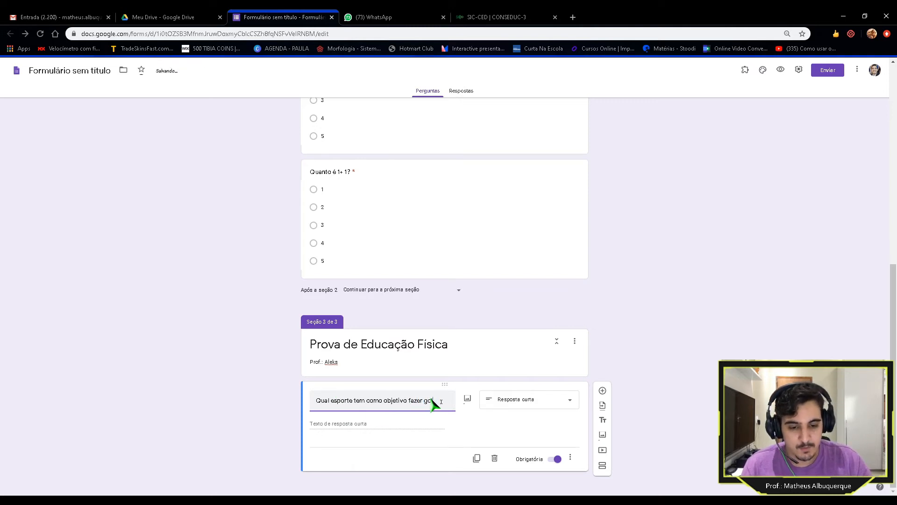
{"action": "type", "text": "? com o pé?"}
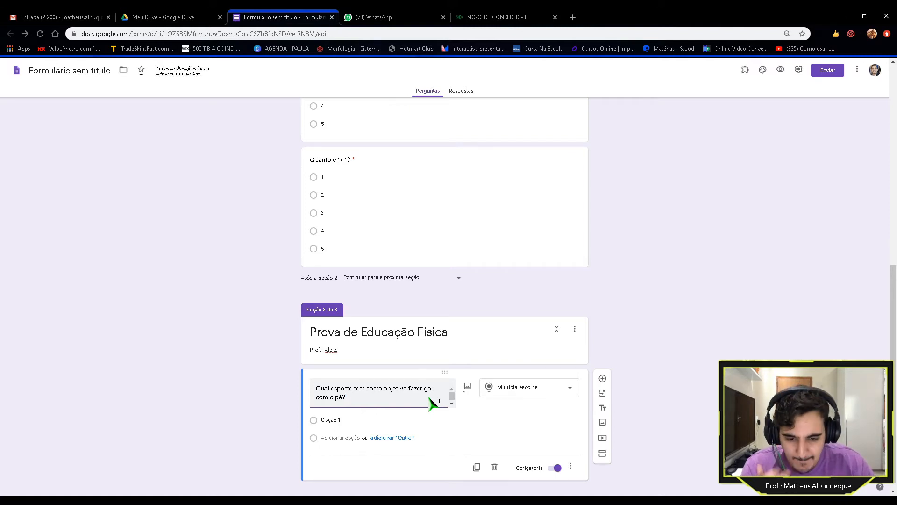
Step: Enter Futebol and Vôlei as the first two answer choices
{"action": "left_click", "coordinate": [363, 423]}
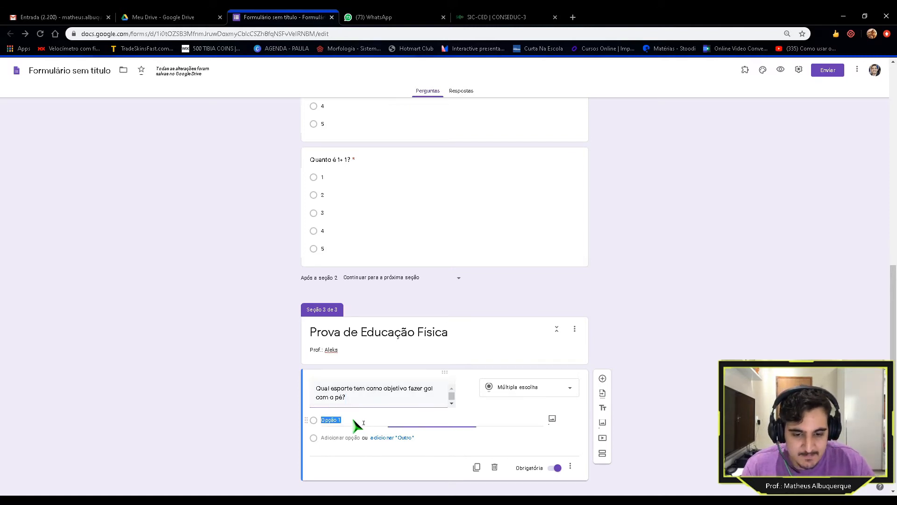
{"action": "type", "text": "Futebol"}
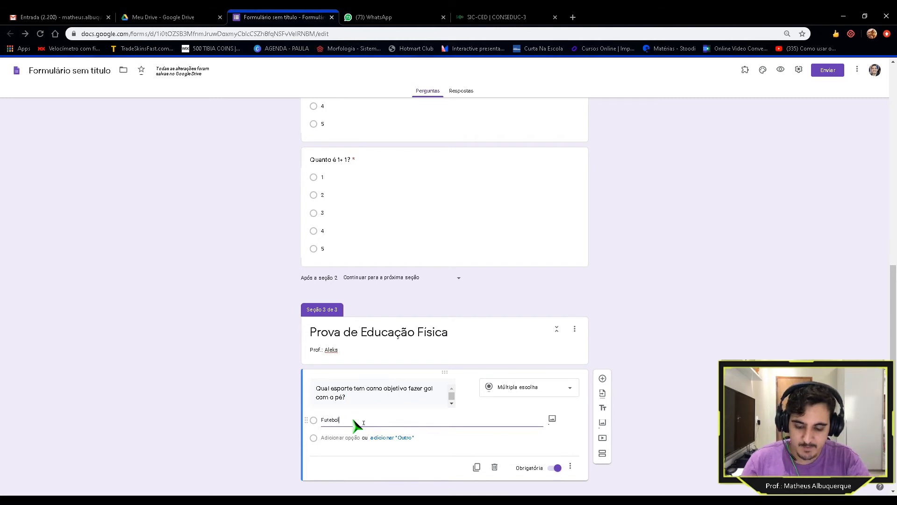
{"action": "key", "text": "Return"}
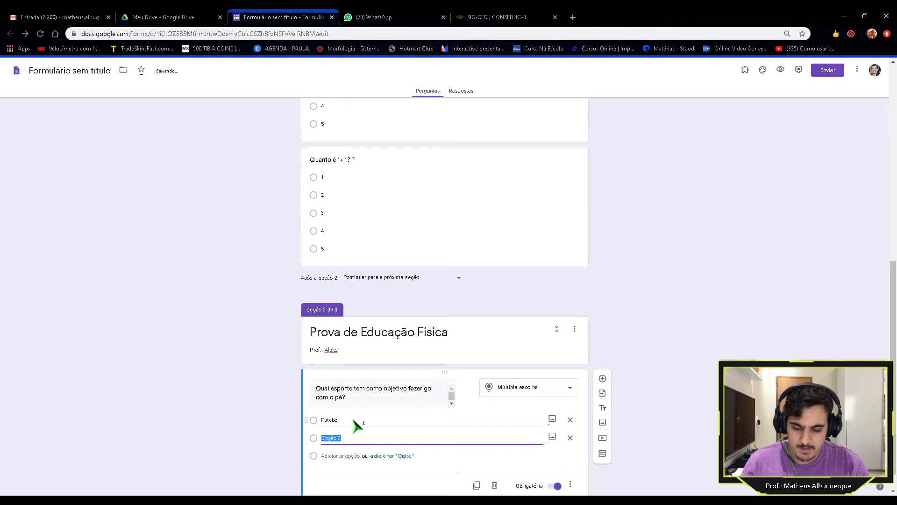
{"action": "type", "text": "vo"}
{"action": "type", "text": "cê"}
{"action": "type", "text": "lei"}
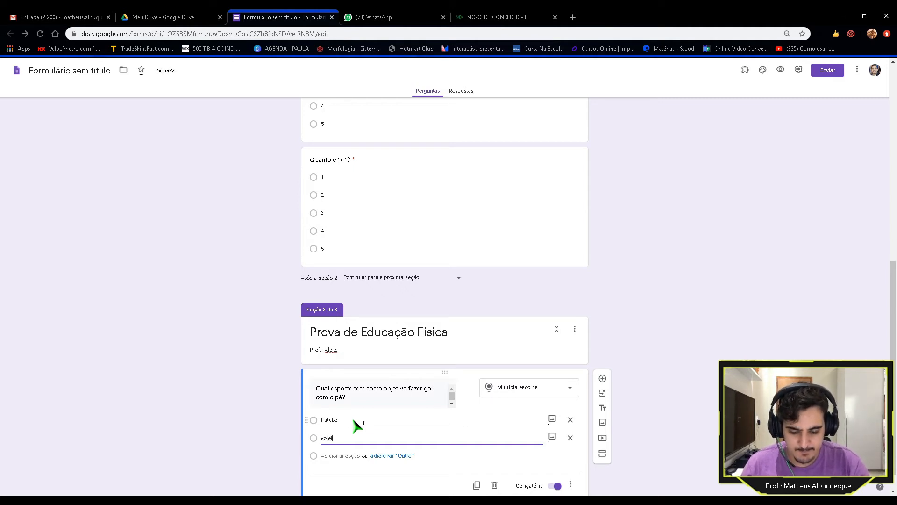
{"action": "key", "text": "Left"}
{"action": "key", "text": "Left"}
{"action": "key", "text": "Left"}
{"action": "key", "text": "BackSpace"}
{"action": "type", "text": "ô"}
{"action": "key", "text": "BackSpace"}
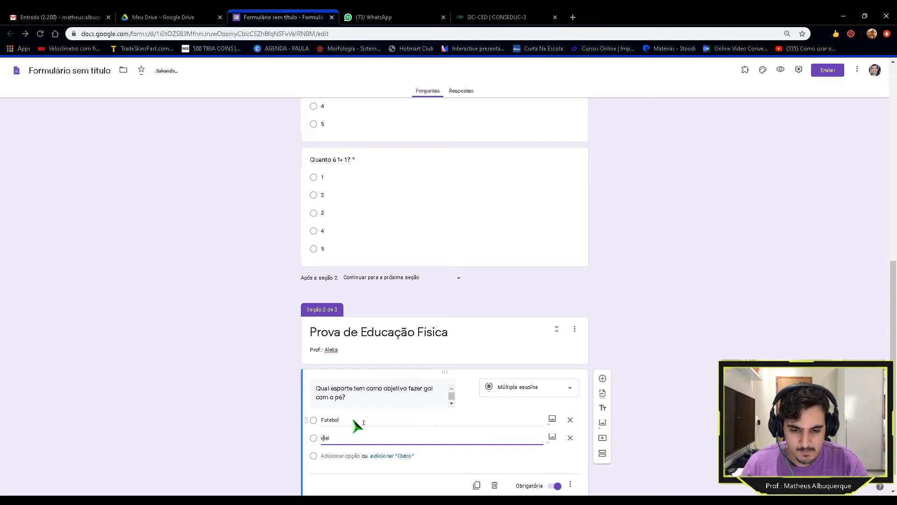
{"action": "type", "text": "ô"}
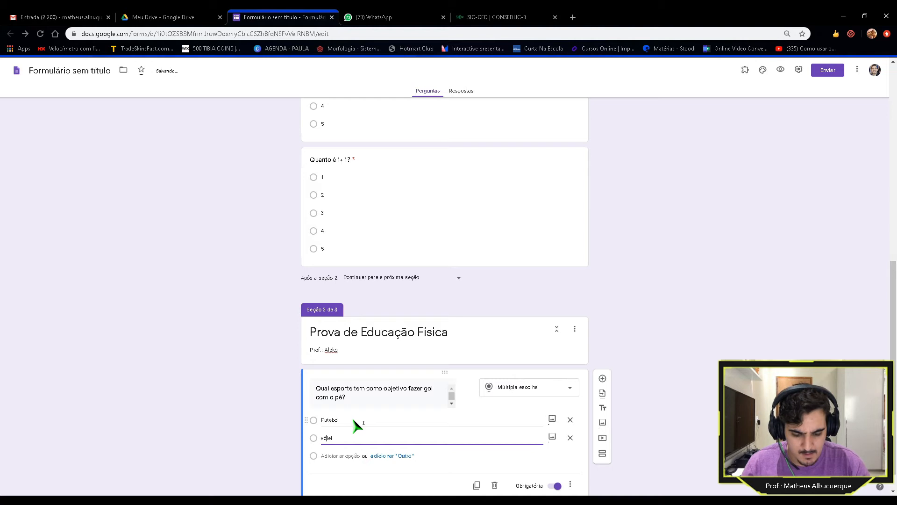
{"action": "key", "text": "BackSpace"}
{"action": "type", "text": "V"}
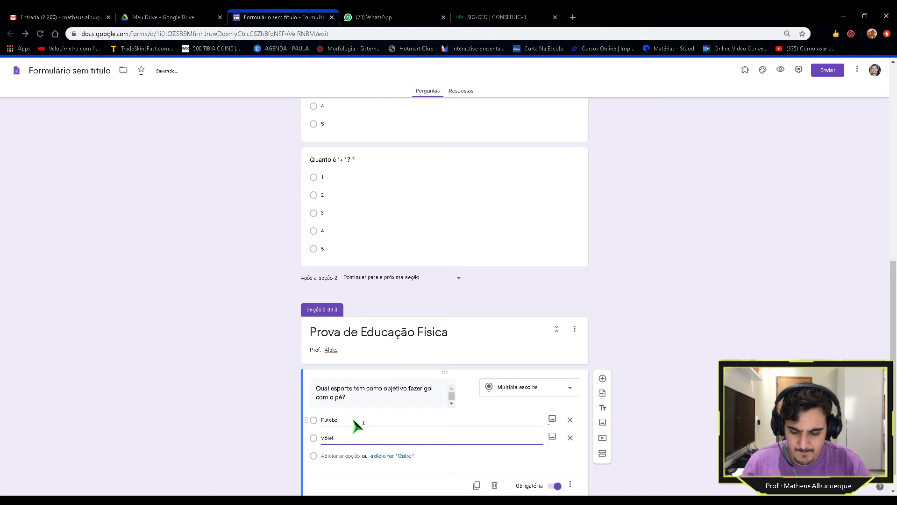
Step: Add Basquete, Handebol and Natação as further choices, then a blank question below
{"action": "key", "text": "Return"}
{"action": "type", "text": "Basquete"}
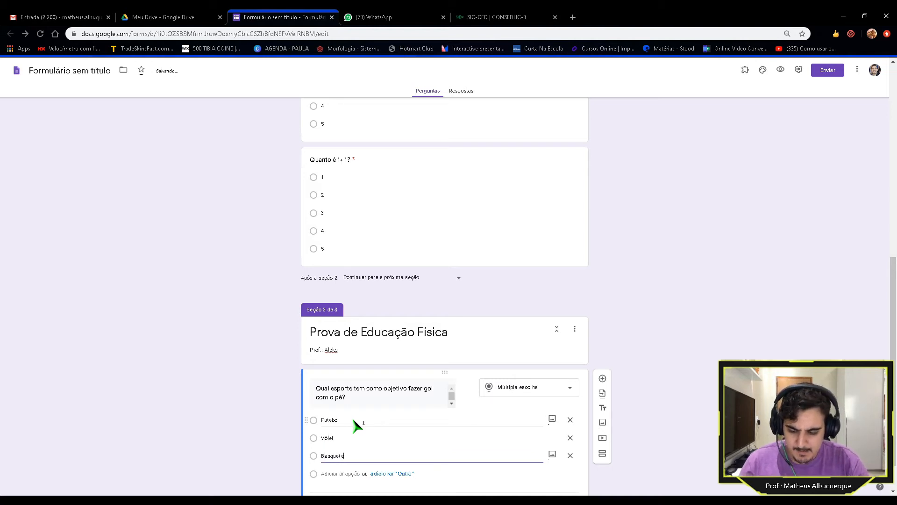
{"action": "key", "text": "Return"}
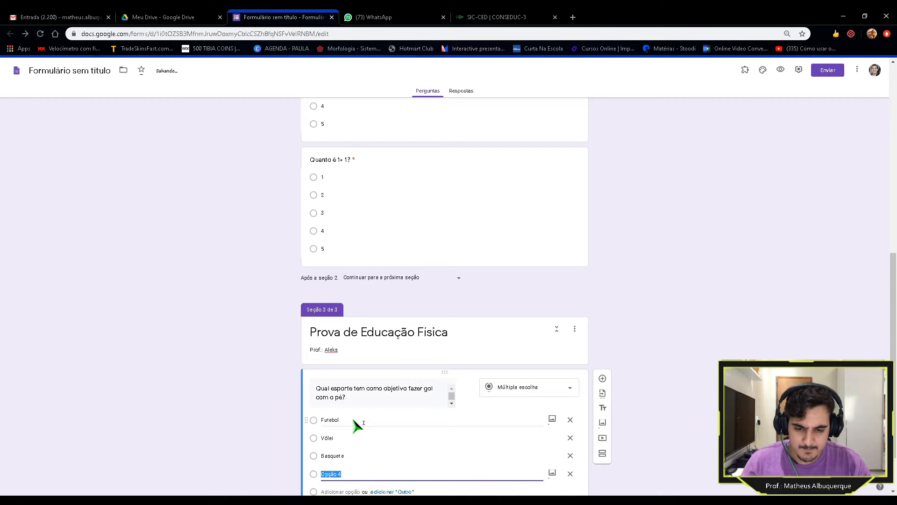
{"action": "type", "text": "Han"}
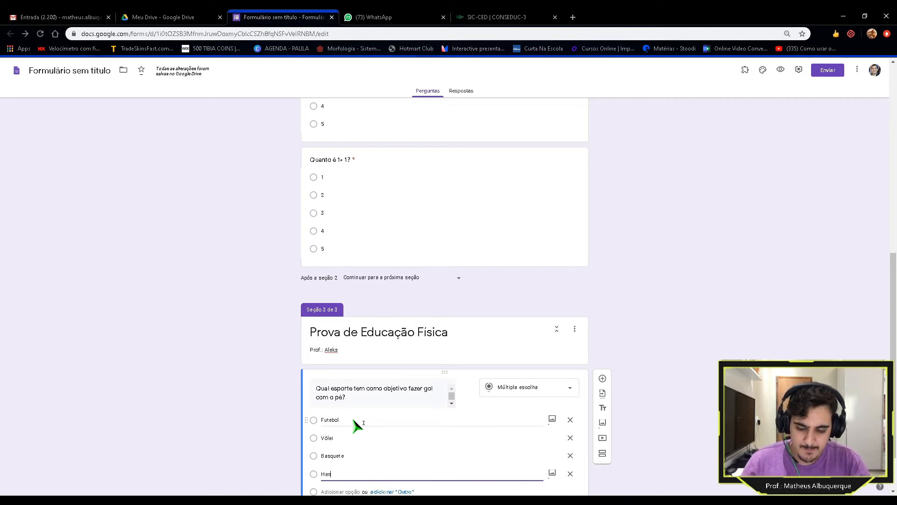
{"action": "type", "text": "debol"}
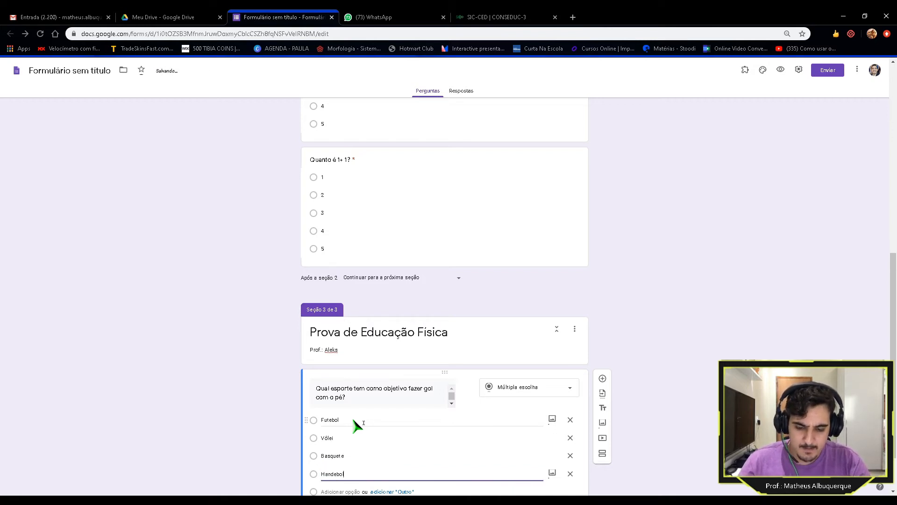
{"action": "key", "text": "Return"}
{"action": "type", "text": "Natação"}
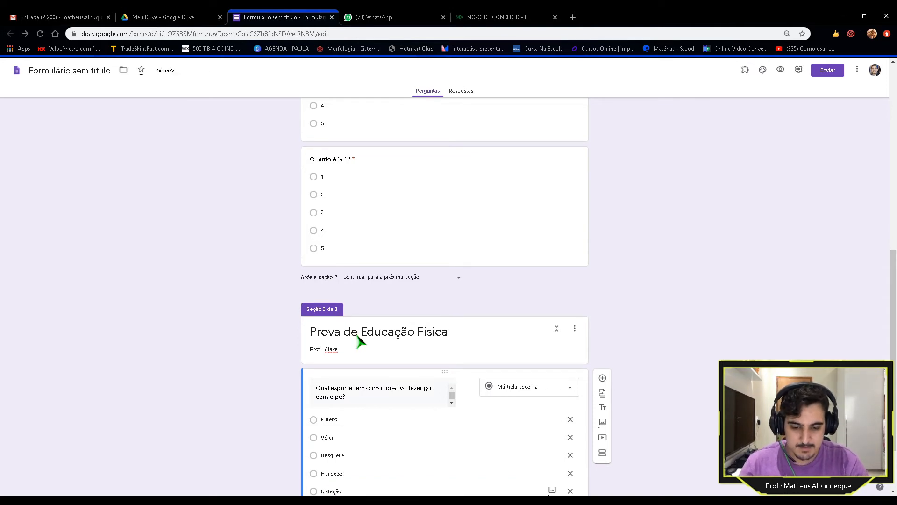
{"action": "scroll", "coordinate": [271, 395], "scroll_direction": "down", "scroll_amount": 2}
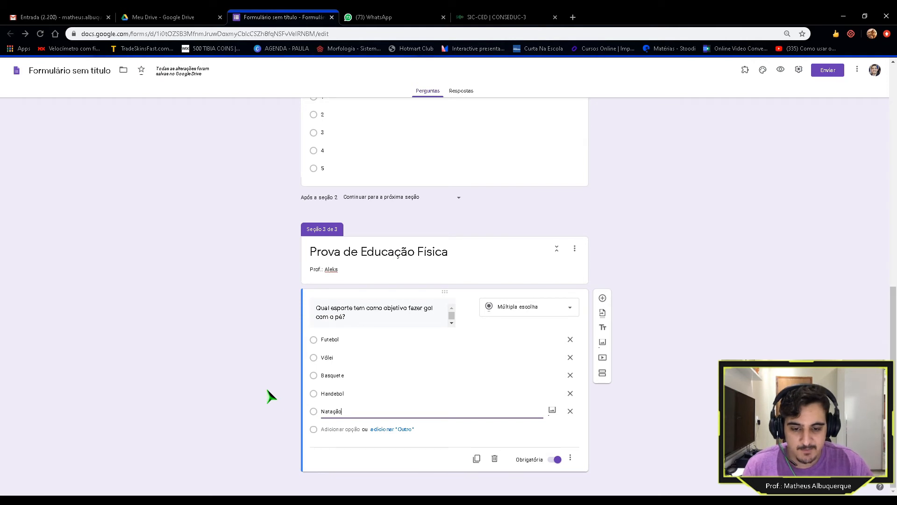
{"action": "left_click", "coordinate": [602, 299]}
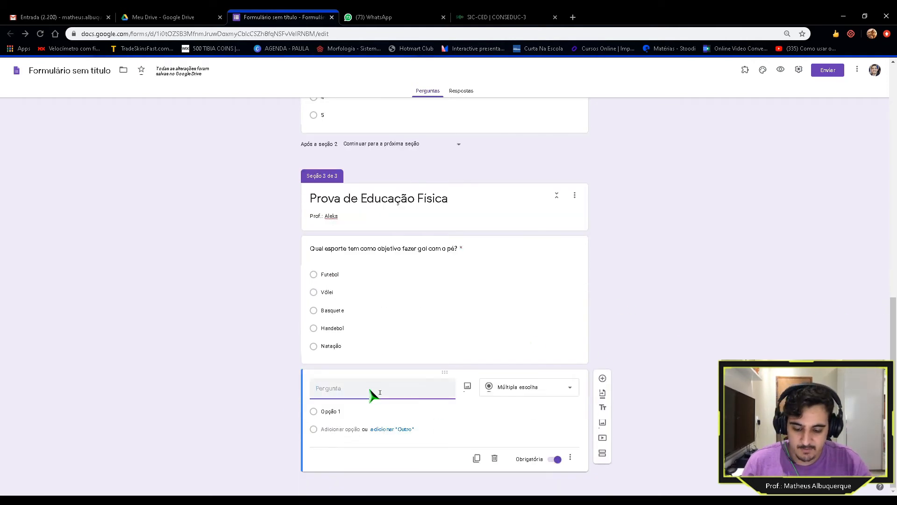
Step: Title the new question 'Quantos metros tem a prova mais rápida do atletismo?' and make it multiple choice
{"action": "type", "text": "Quantos metros tem"}
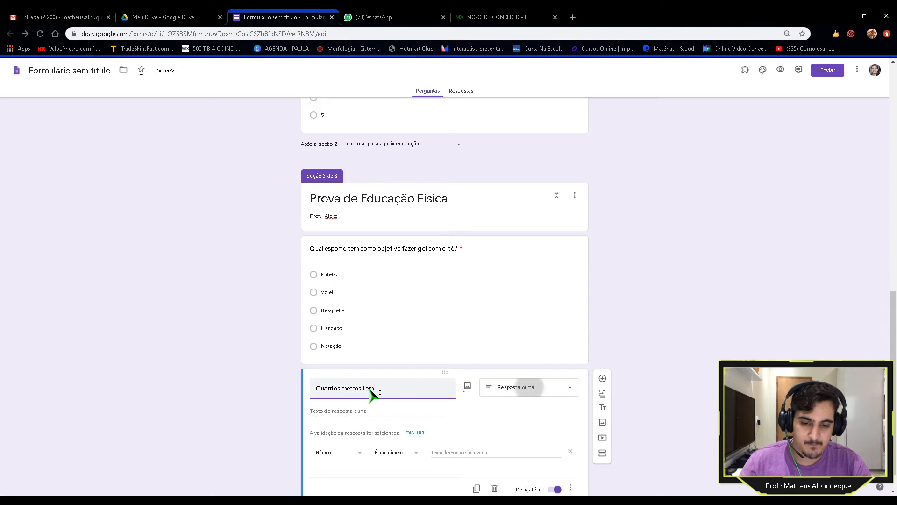
{"action": "type", "text": " a pr"}
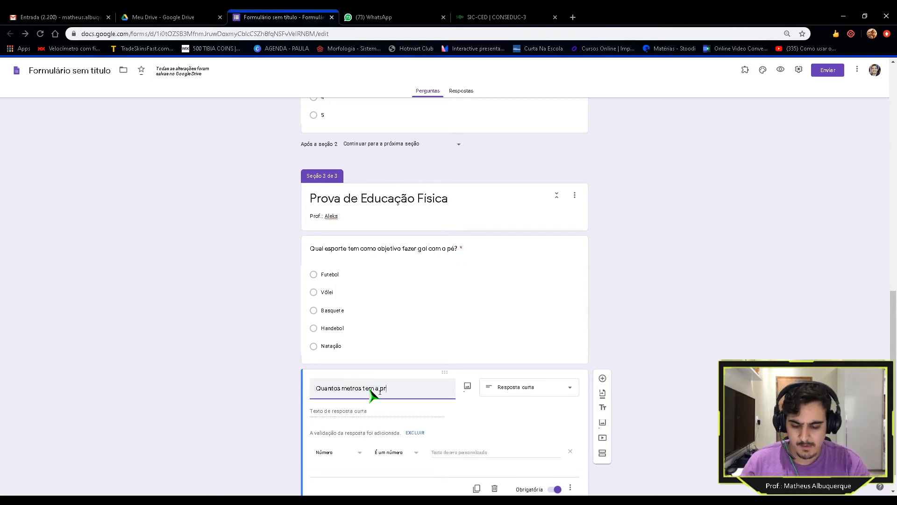
{"action": "type", "text": "ova mais"}
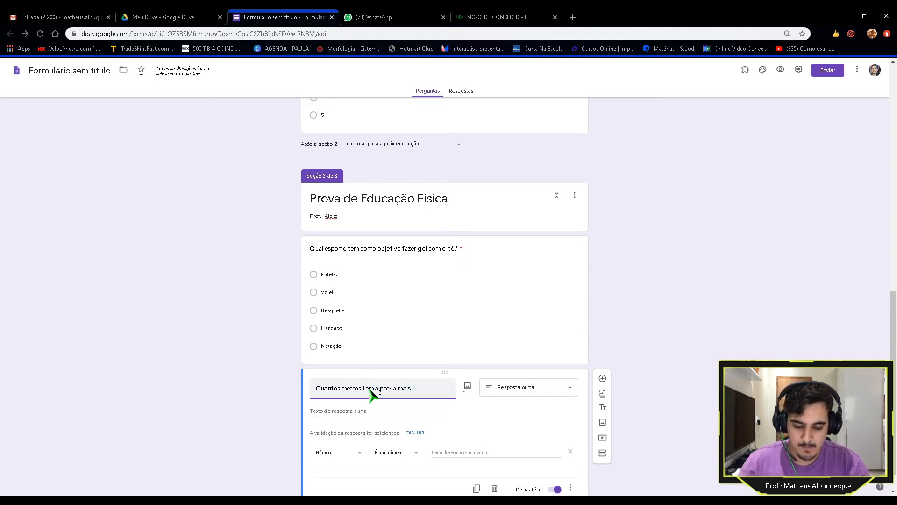
{"action": "type", "text": " rápida do atkle"}
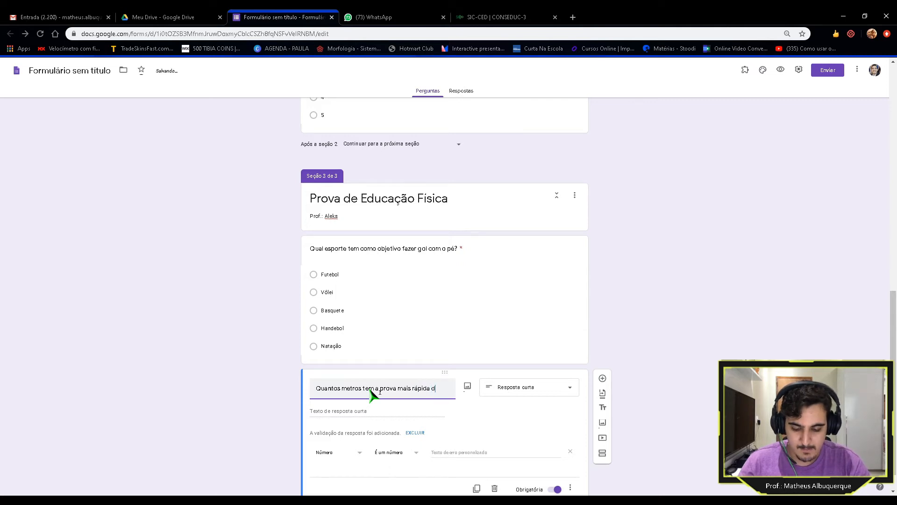
{"action": "key", "text": "BackSpace"}
{"action": "key", "text": "BackSpace"}
{"action": "key", "text": "BackSpace"}
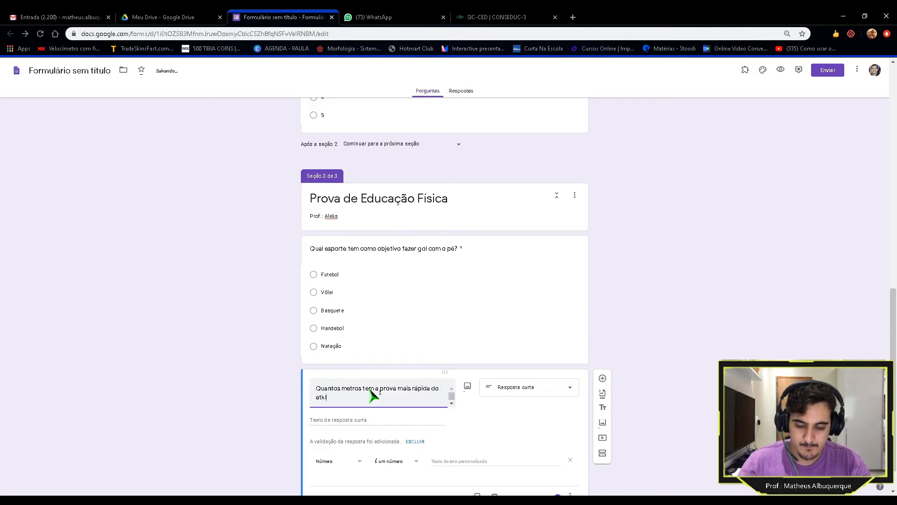
{"action": "type", "text": "letismo"}
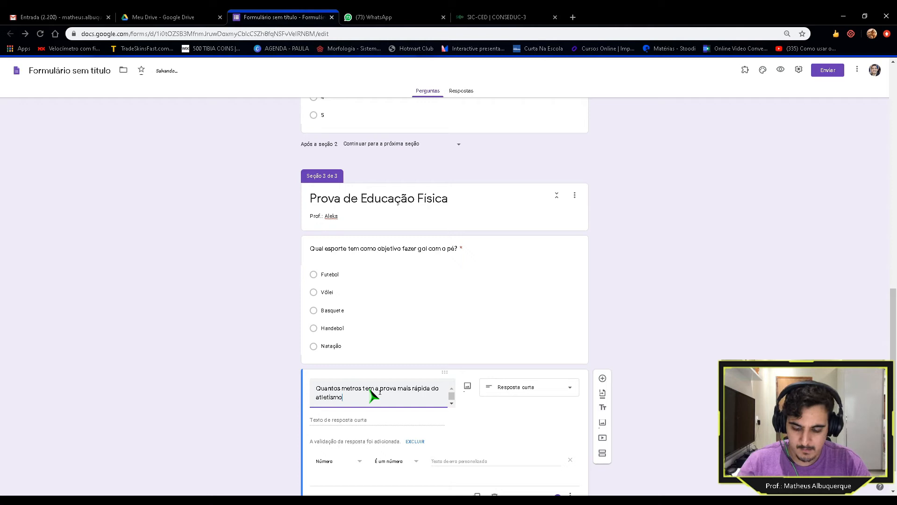
{"action": "type", "text": "?"}
{"action": "left_click", "coordinate": [367, 424]}
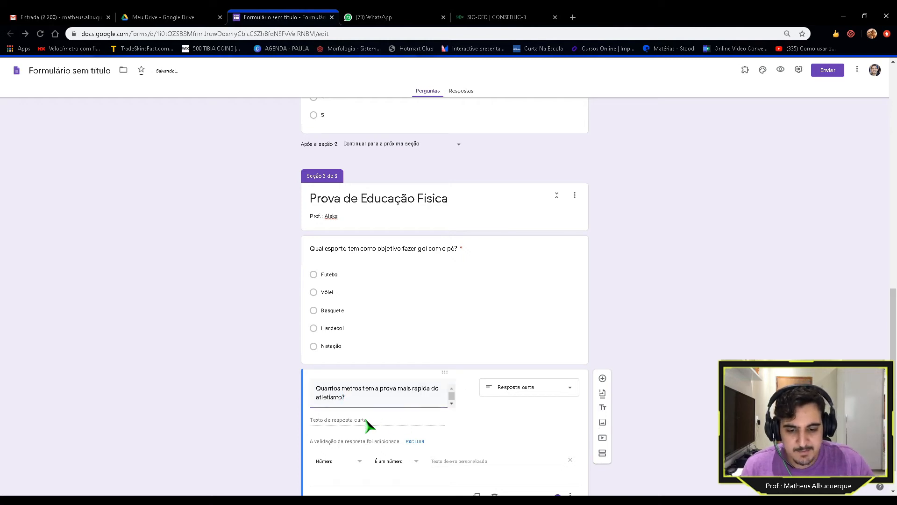
{"action": "left_click", "coordinate": [551, 391]}
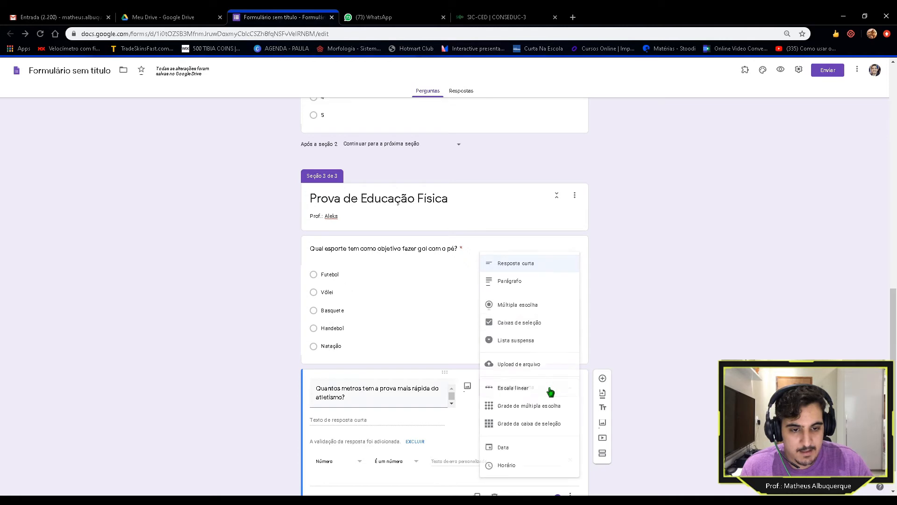
{"action": "left_click", "coordinate": [512, 306]}
Step: Enter the answer choices 100 m, 200m, 400m, 1000m and 5000m
{"action": "left_click", "coordinate": [340, 413]}
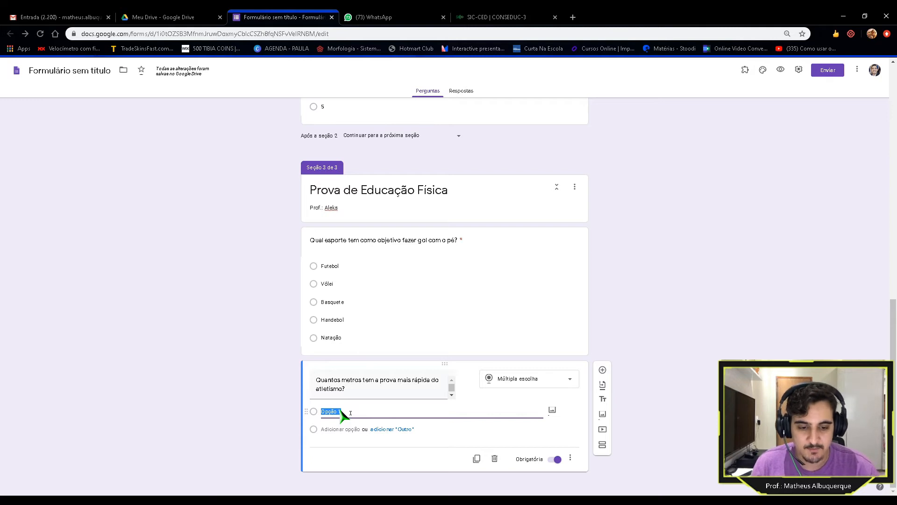
{"action": "type", "text": "100 m"}
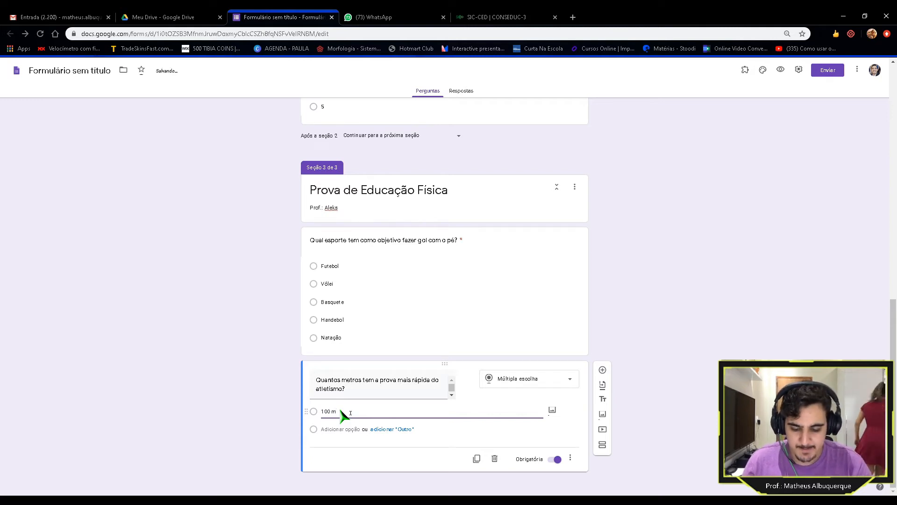
{"action": "key", "text": "Return"}
{"action": "type", "text": "200m"}
{"action": "key", "text": "Return"}
{"action": "type", "text": "400m"}
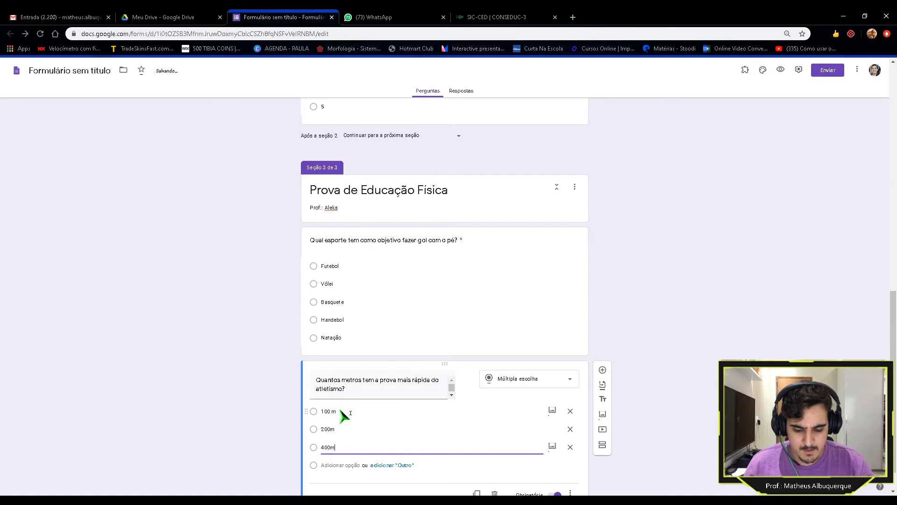
{"action": "key", "text": "Return"}
{"action": "type", "text": "1000m"}
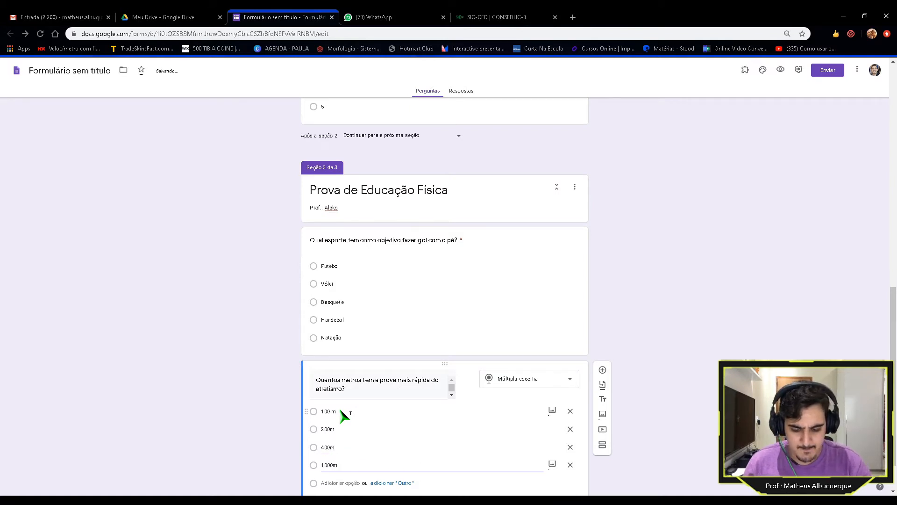
{"action": "key", "text": "Return"}
{"action": "type", "text": "5000m"}
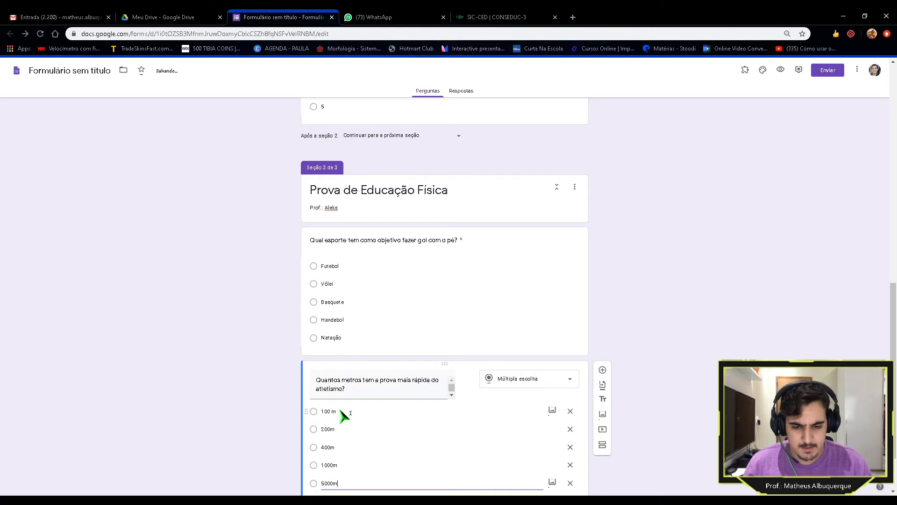
{"action": "left_click", "coordinate": [255, 416]}
{"action": "scroll", "coordinate": [255, 416], "scroll_direction": "down", "scroll_amount": 2}
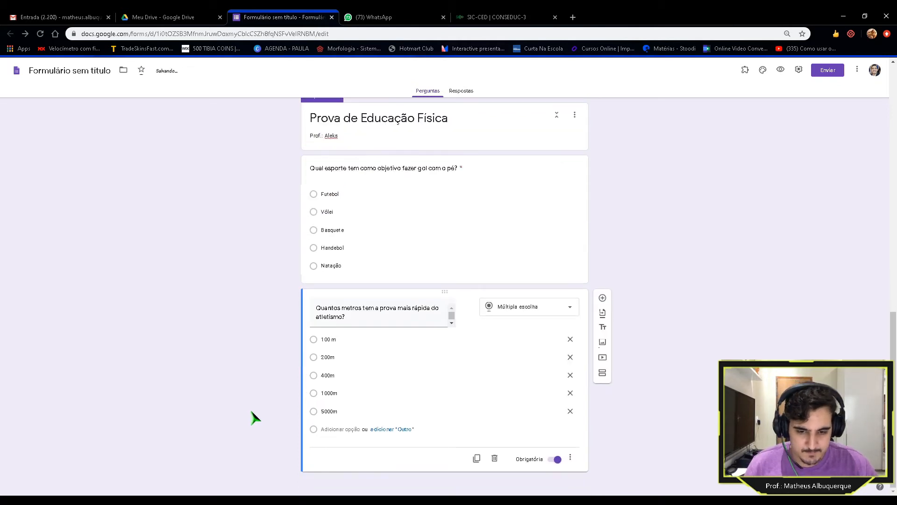
{"action": "scroll", "coordinate": [254, 416], "scroll_direction": "up", "scroll_amount": 13}
{"action": "scroll", "coordinate": [253, 412], "scroll_direction": "down", "scroll_amount": 5}
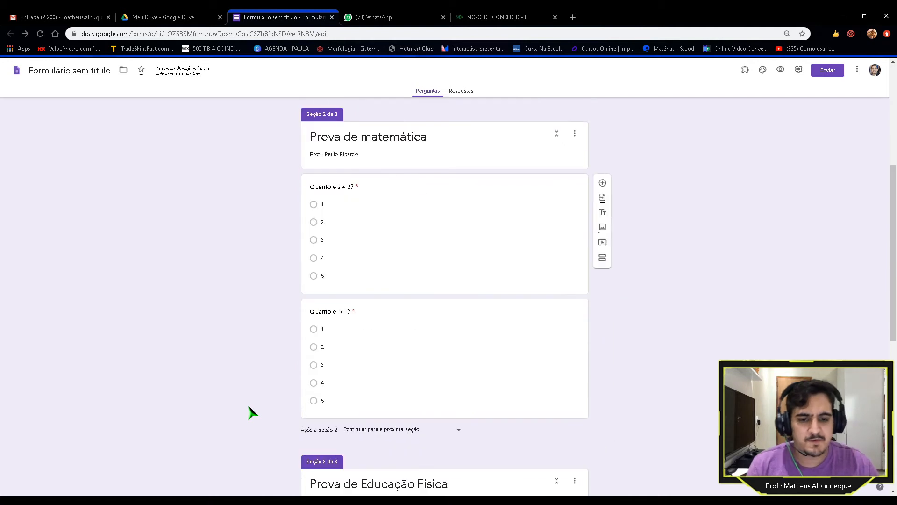
{"action": "scroll", "coordinate": [256, 423], "scroll_direction": "down", "scroll_amount": 8}
{"action": "scroll", "coordinate": [258, 432], "scroll_direction": "up", "scroll_amount": 10}
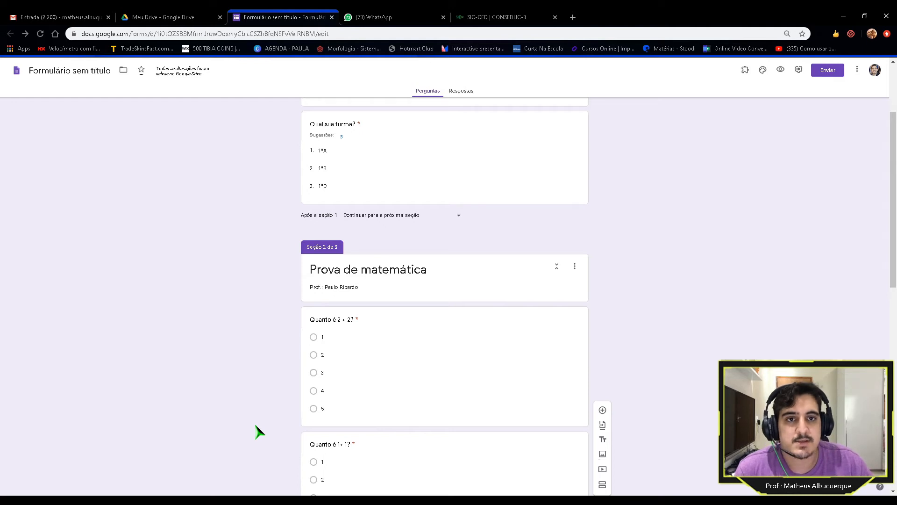
{"action": "scroll", "coordinate": [259, 432], "scroll_direction": "down", "scroll_amount": 7}
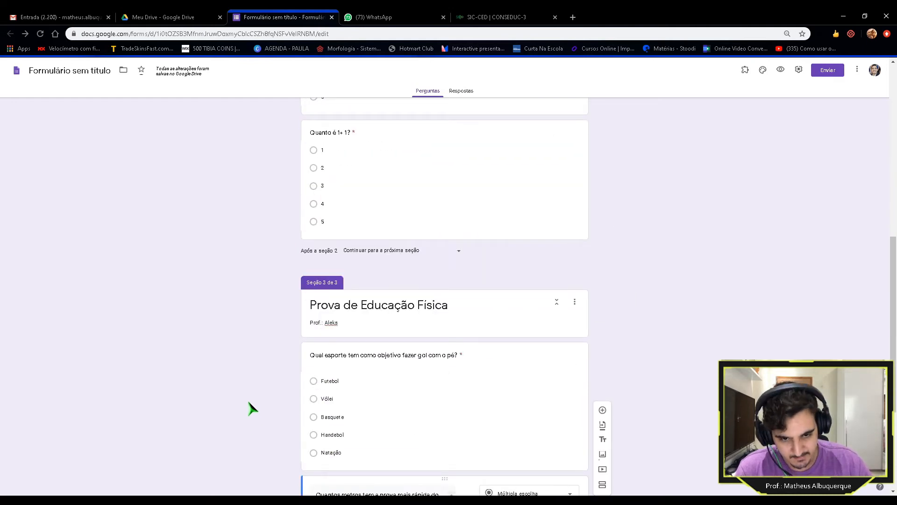
{"action": "scroll", "coordinate": [251, 408], "scroll_direction": "up", "scroll_amount": 5}
{"action": "scroll", "coordinate": [251, 408], "scroll_direction": "up", "scroll_amount": 3}
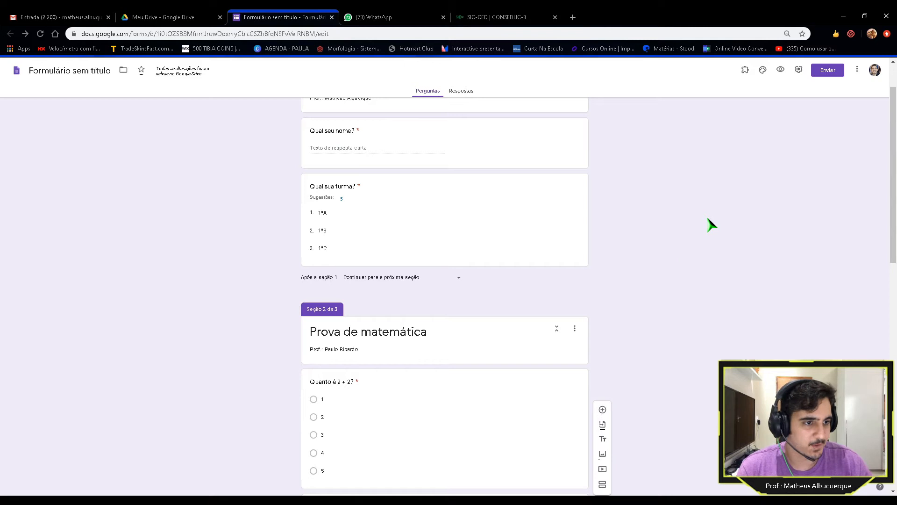
{"action": "scroll", "coordinate": [710, 225], "scroll_direction": "up", "scroll_amount": 1}
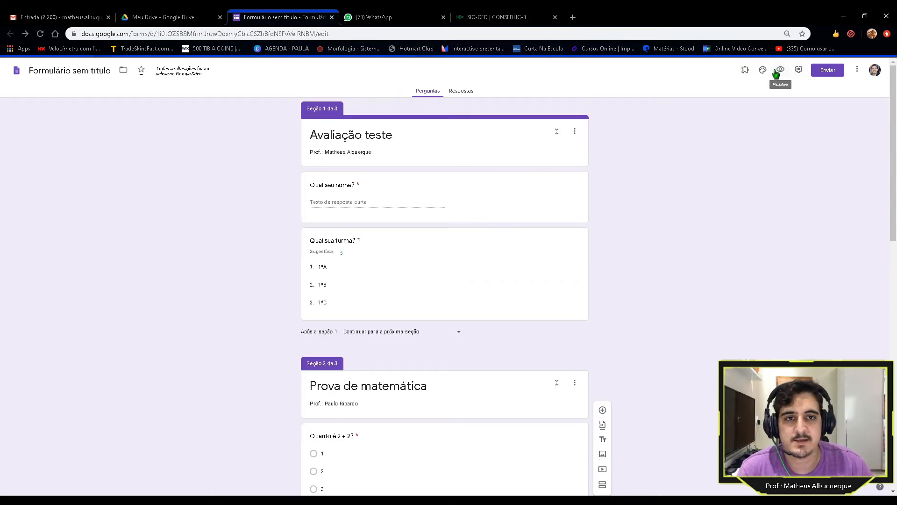
Step: Switch on Criar teste in the quiz settings and save, releasing grades immediately with full feedback
{"action": "left_click", "coordinate": [798, 71]}
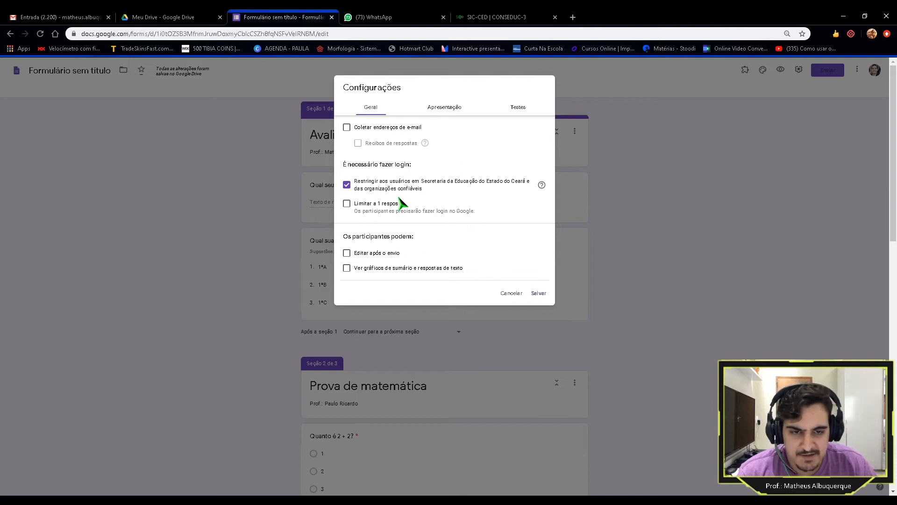
{"action": "left_click", "coordinate": [521, 111]}
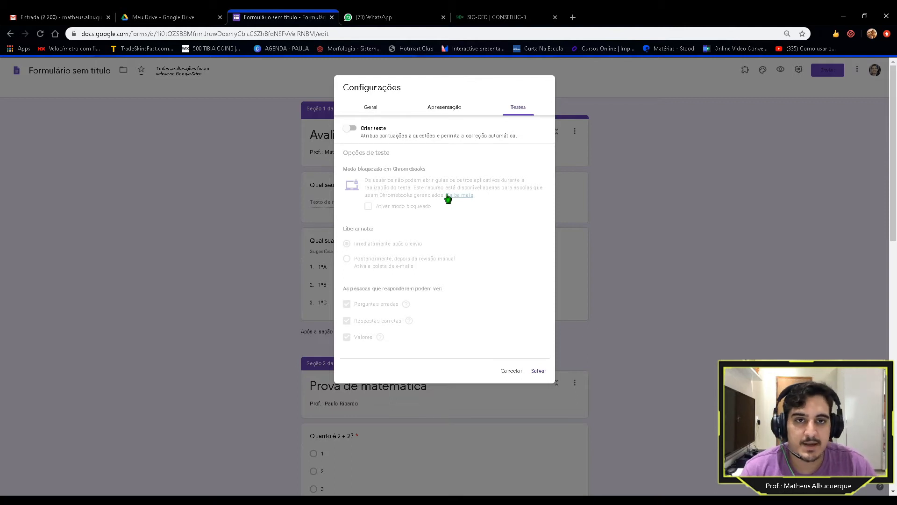
{"action": "left_click", "coordinate": [351, 130]}
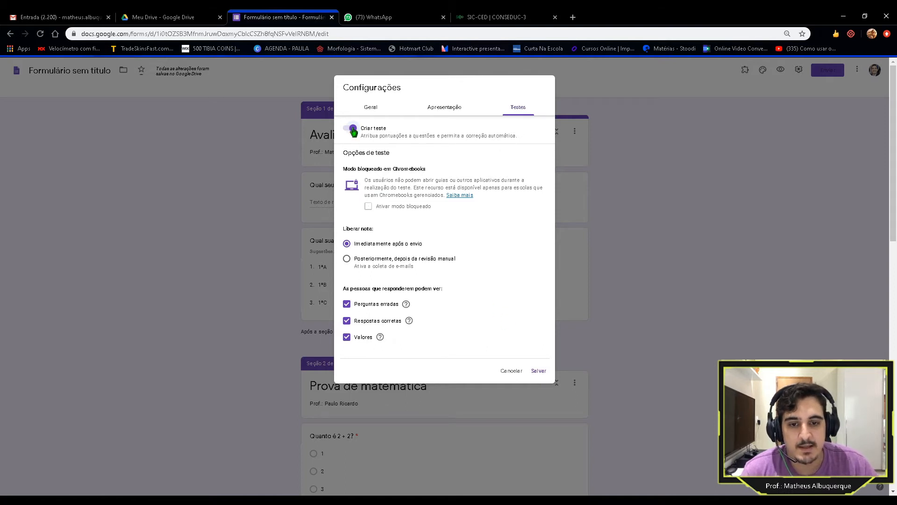
{"action": "left_click", "coordinate": [540, 373]}
Step: Open the answer key for 'Quanto é 2 + 2?' and give it 50 points
{"action": "scroll", "coordinate": [568, 298], "scroll_direction": "down", "scroll_amount": 4}
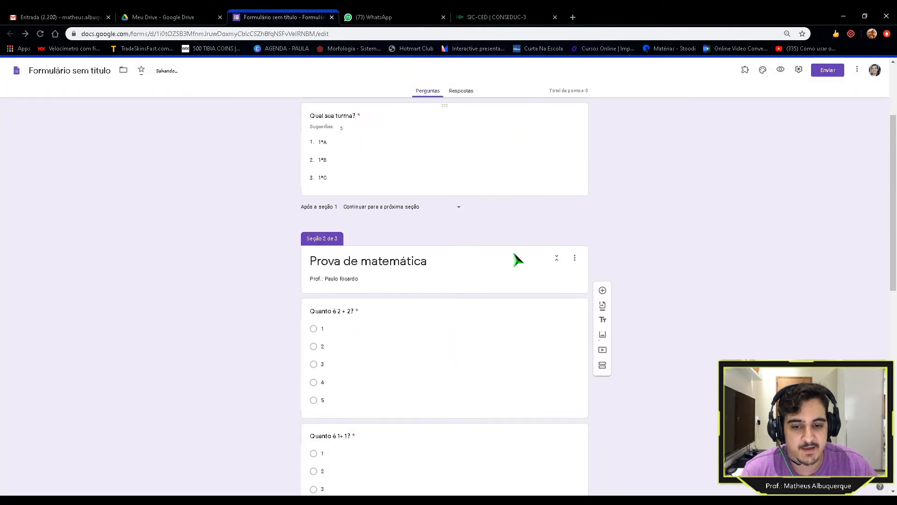
{"action": "left_click", "coordinate": [446, 278]}
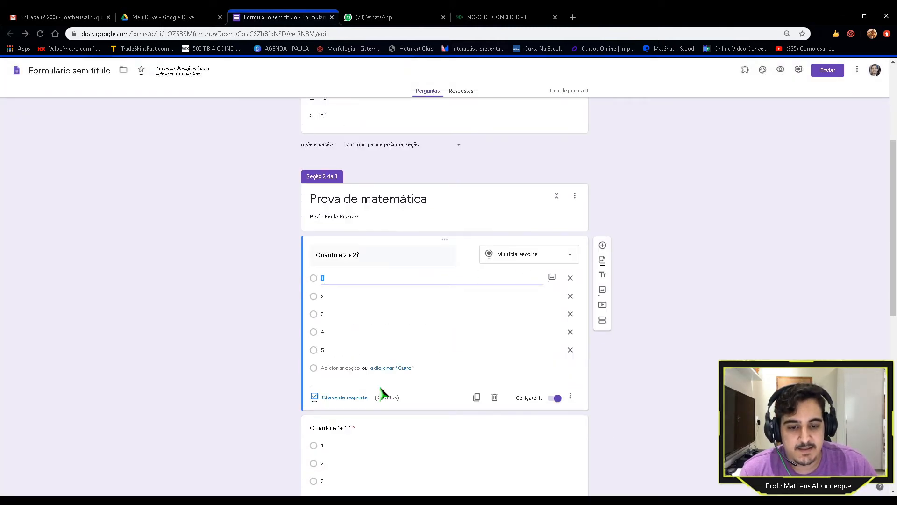
{"action": "left_click", "coordinate": [339, 398]}
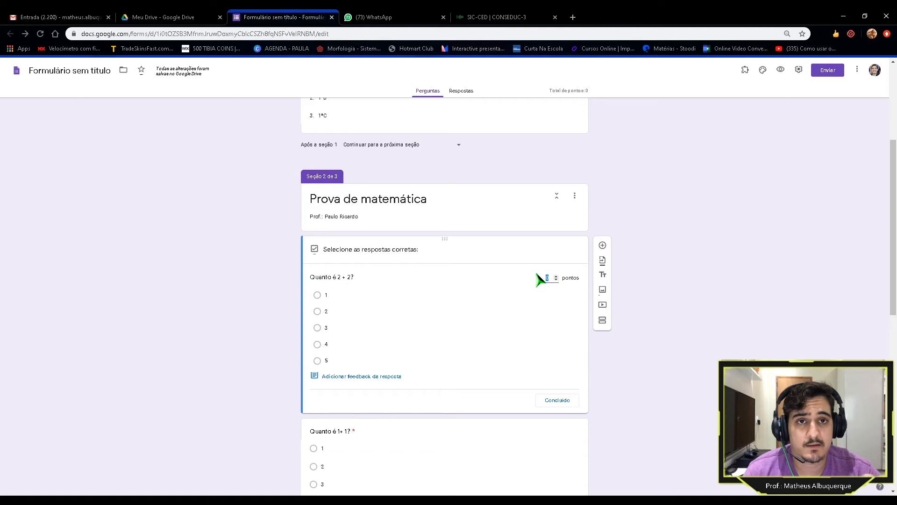
{"action": "type", "text": "50"}
Step: Leave 4 as the only correct answer and confirm the answer key
{"action": "left_click", "coordinate": [509, 327]}
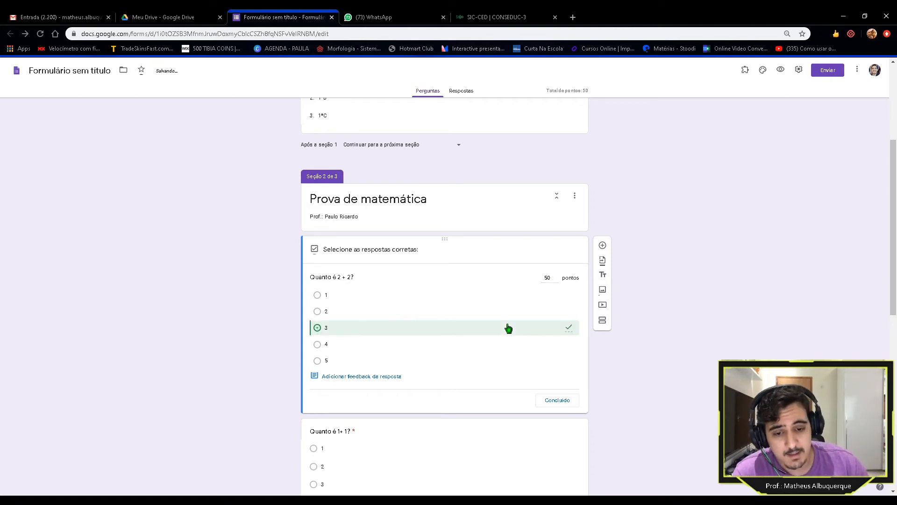
{"action": "left_click", "coordinate": [320, 361]}
{"action": "left_click", "coordinate": [317, 328]}
{"action": "left_click", "coordinate": [317, 311]}
{"action": "left_click", "coordinate": [317, 295]}
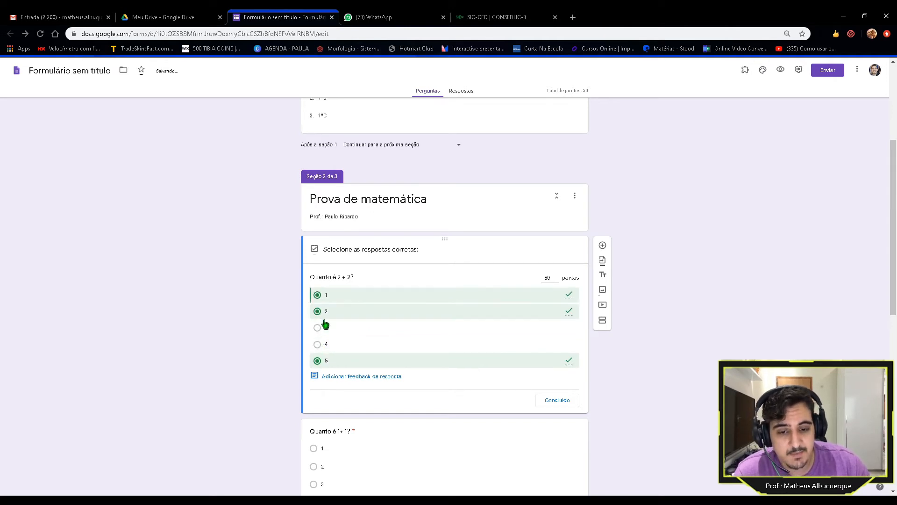
{"action": "left_click", "coordinate": [317, 361]}
{"action": "left_click", "coordinate": [317, 344]}
{"action": "left_click", "coordinate": [317, 328]}
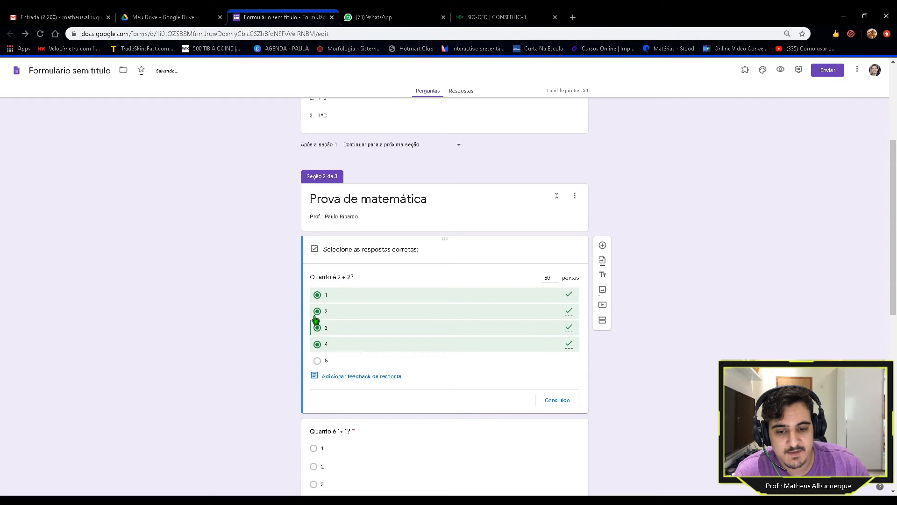
{"action": "left_click", "coordinate": [317, 295]}
{"action": "left_click", "coordinate": [317, 311]}
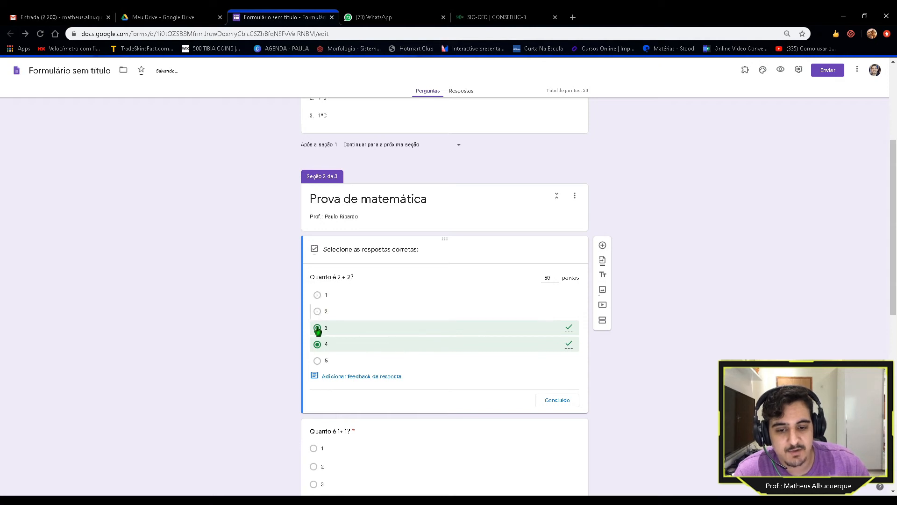
{"action": "left_click", "coordinate": [317, 328]}
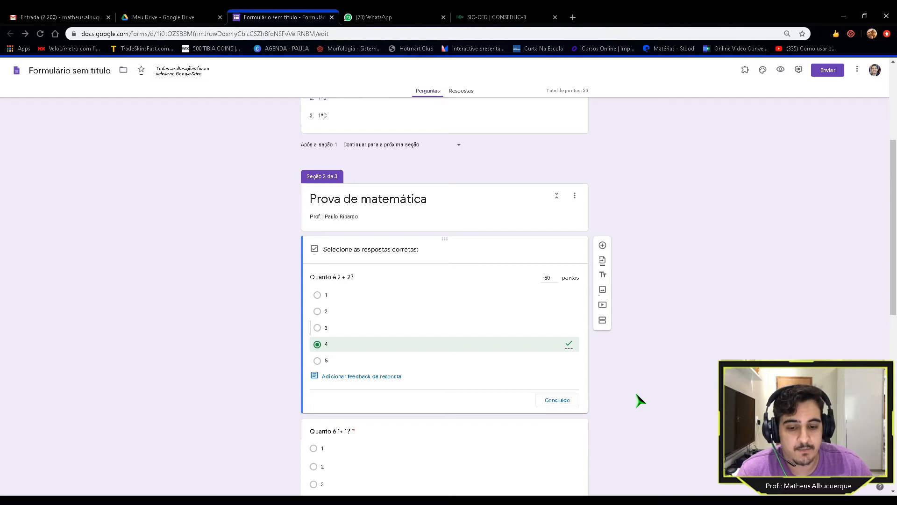
{"action": "left_click", "coordinate": [557, 401]}
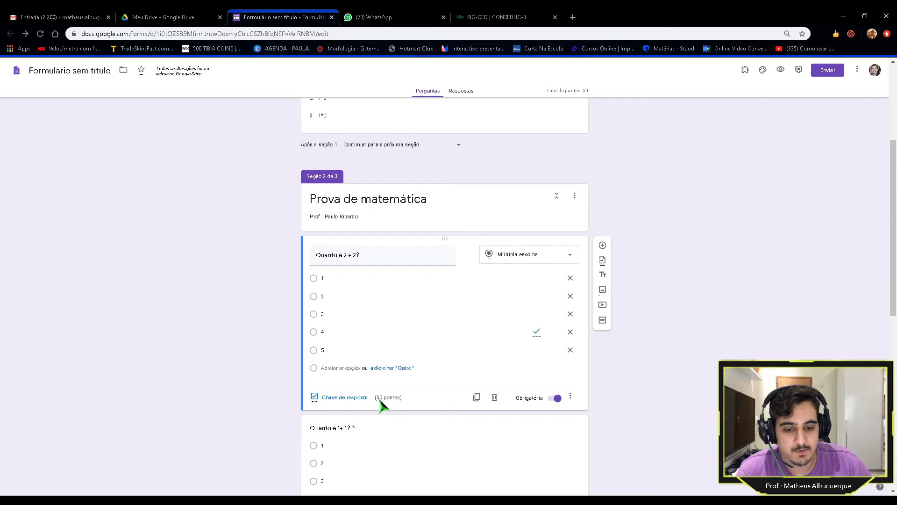
{"action": "left_click", "coordinate": [344, 397]}
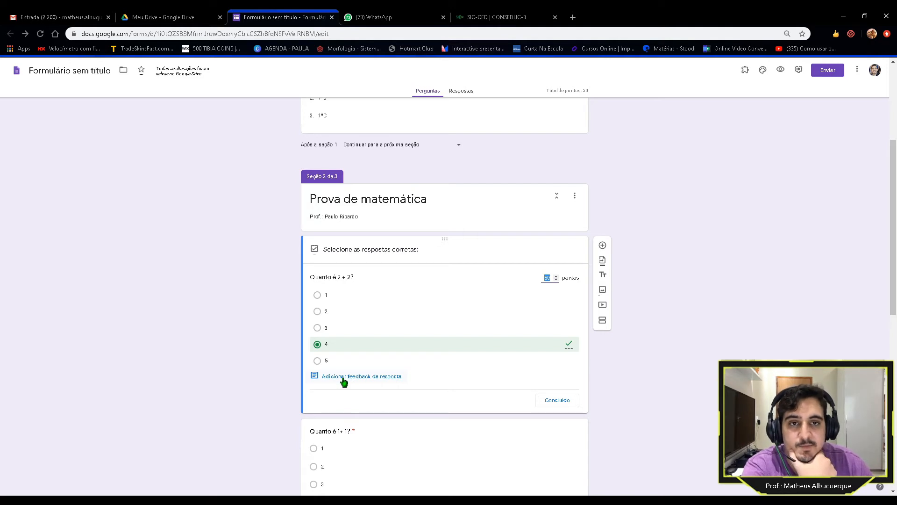
{"action": "left_click", "coordinate": [344, 381]}
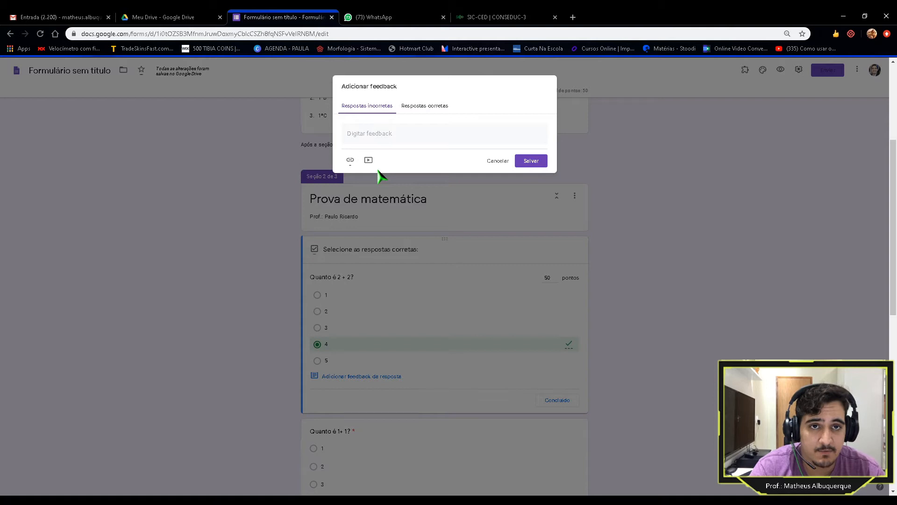
{"action": "left_click", "coordinate": [393, 135]}
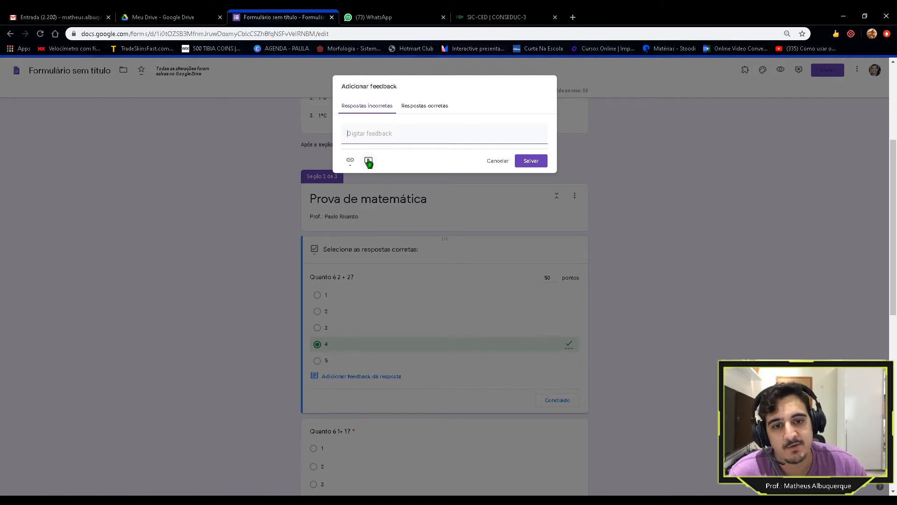
{"action": "left_click", "coordinate": [426, 106]}
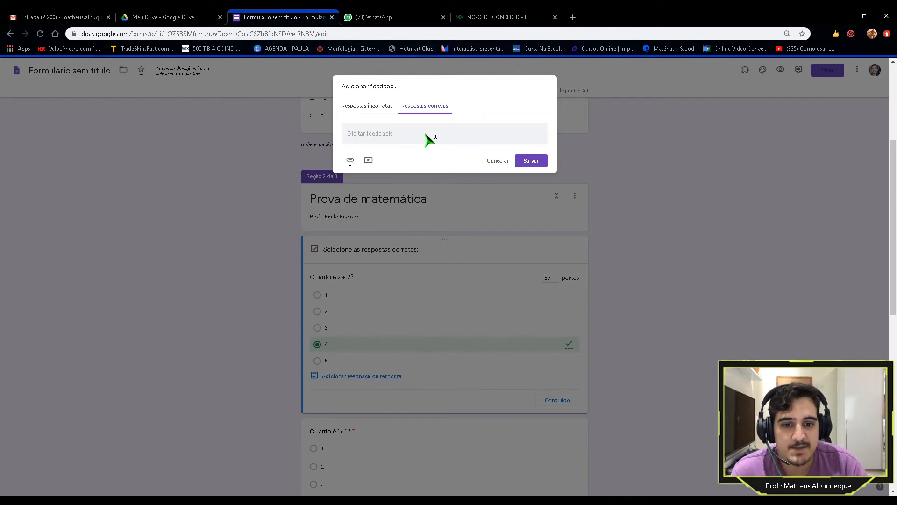
{"action": "left_click", "coordinate": [532, 161]}
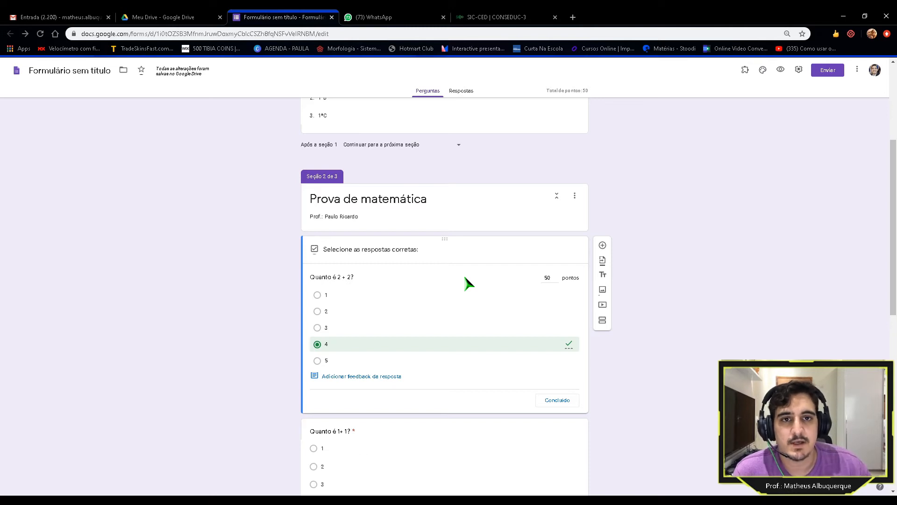
Step: Give 'Quanto é 1+1?' a 50-point answer key with 2 marked correct
{"action": "scroll", "coordinate": [387, 291], "scroll_direction": "down", "scroll_amount": 1}
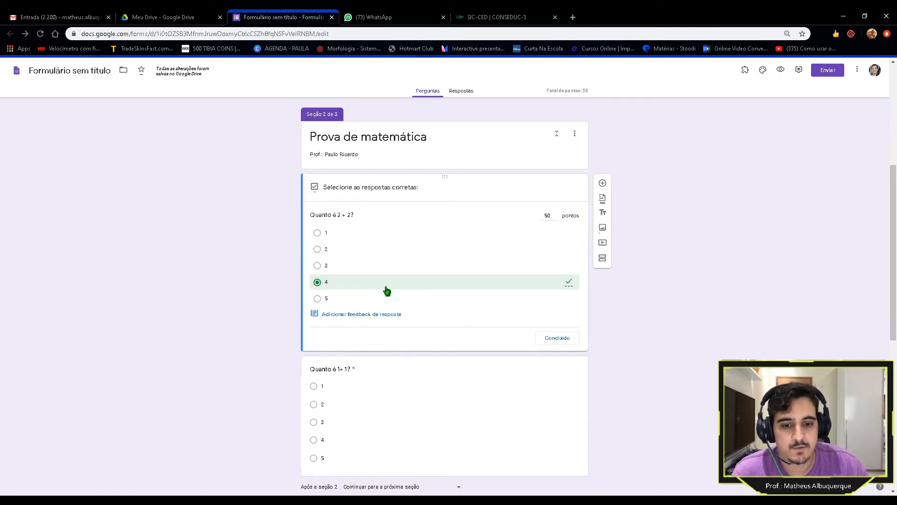
{"action": "scroll", "coordinate": [388, 292], "scroll_direction": "down", "scroll_amount": 3}
{"action": "left_click", "coordinate": [444, 235]}
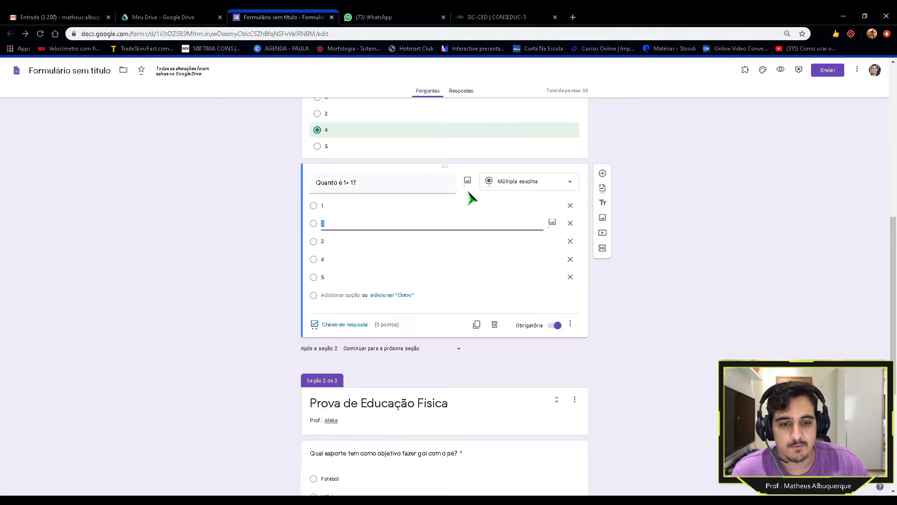
{"action": "left_click", "coordinate": [349, 324]}
{"action": "type", "text": "50"}
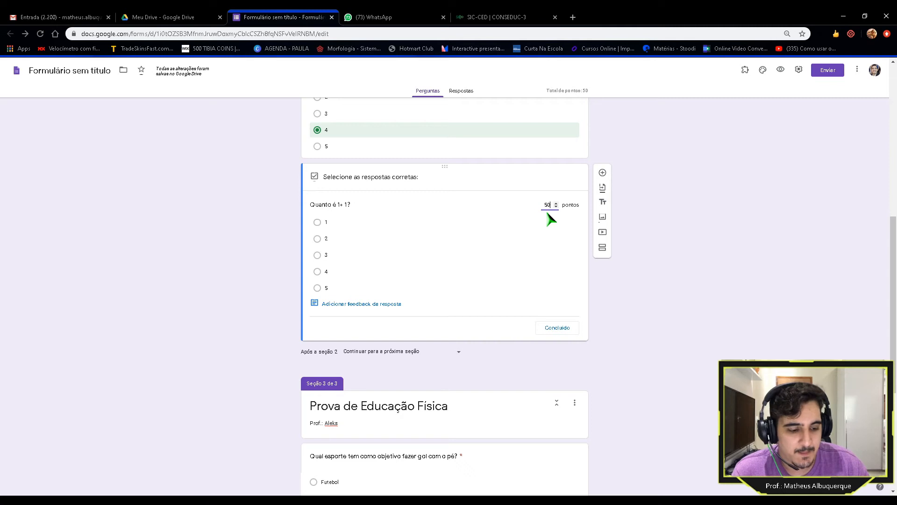
{"action": "left_click", "coordinate": [317, 240]}
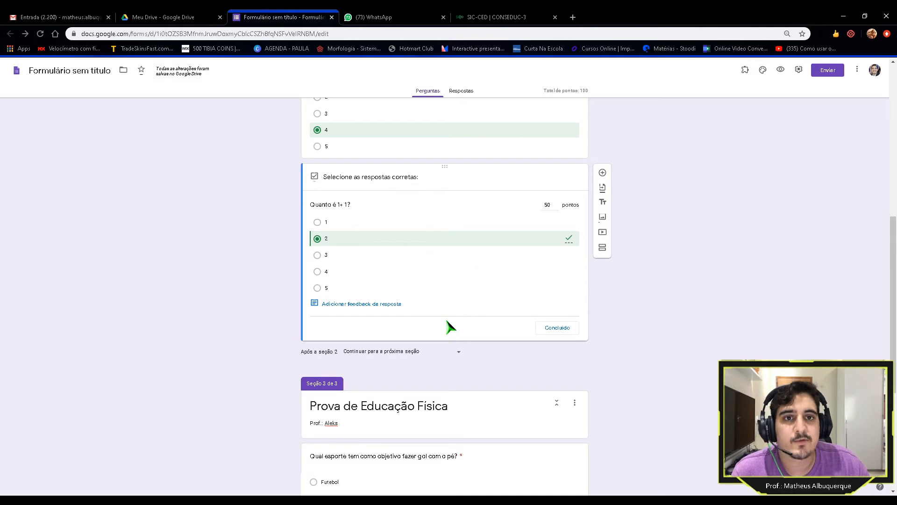
{"action": "left_click", "coordinate": [559, 329]}
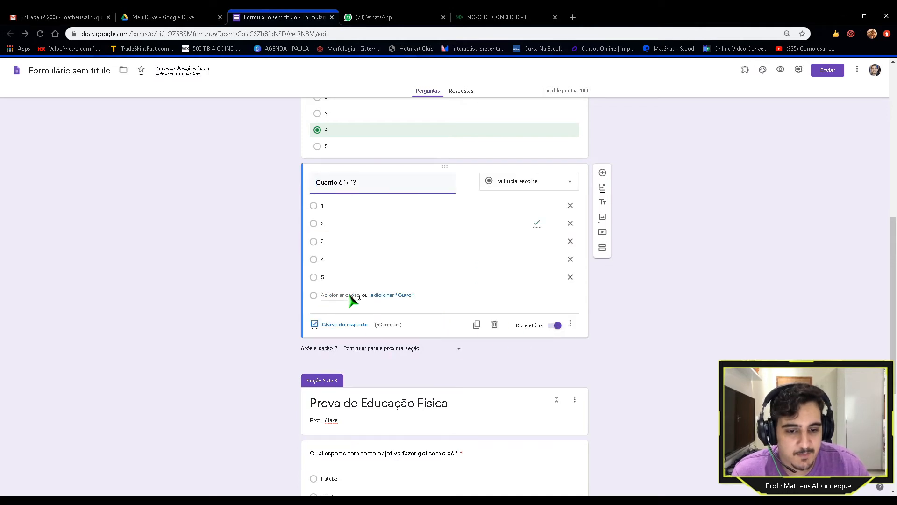
{"action": "scroll", "coordinate": [281, 233], "scroll_direction": "down", "scroll_amount": 3}
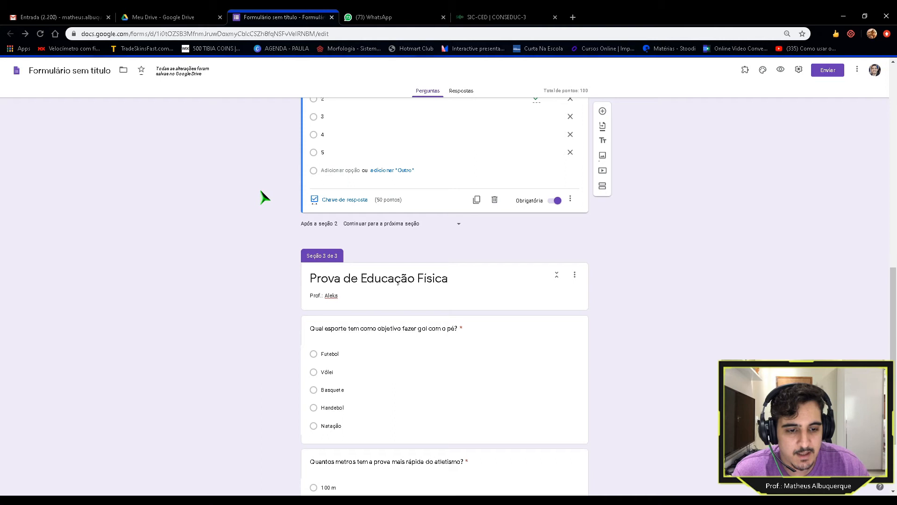
{"action": "scroll", "coordinate": [261, 201], "scroll_direction": "up", "scroll_amount": 3}
{"action": "scroll", "coordinate": [247, 256], "scroll_direction": "down", "scroll_amount": 5}
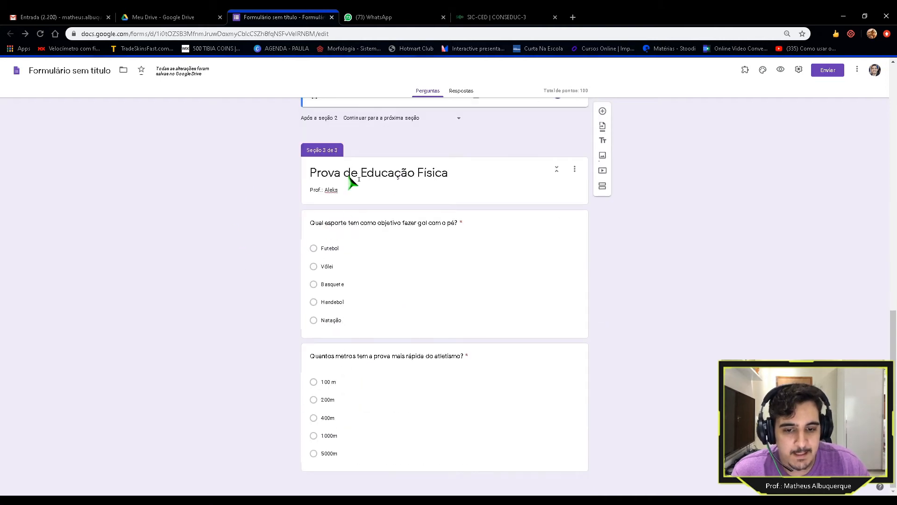
Step: Give the goal-with-the-foot question a 50-point answer key with Futebol marked correct
{"action": "left_click", "coordinate": [448, 266]}
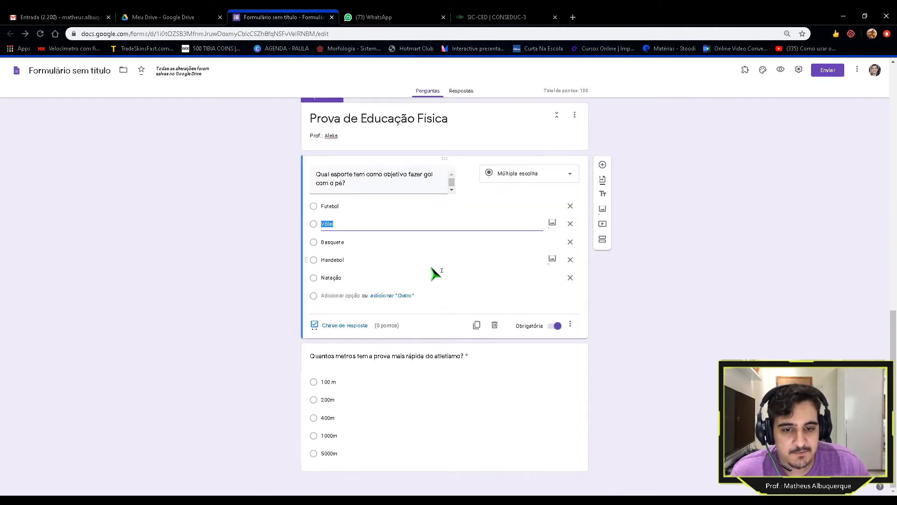
{"action": "left_click", "coordinate": [345, 326]}
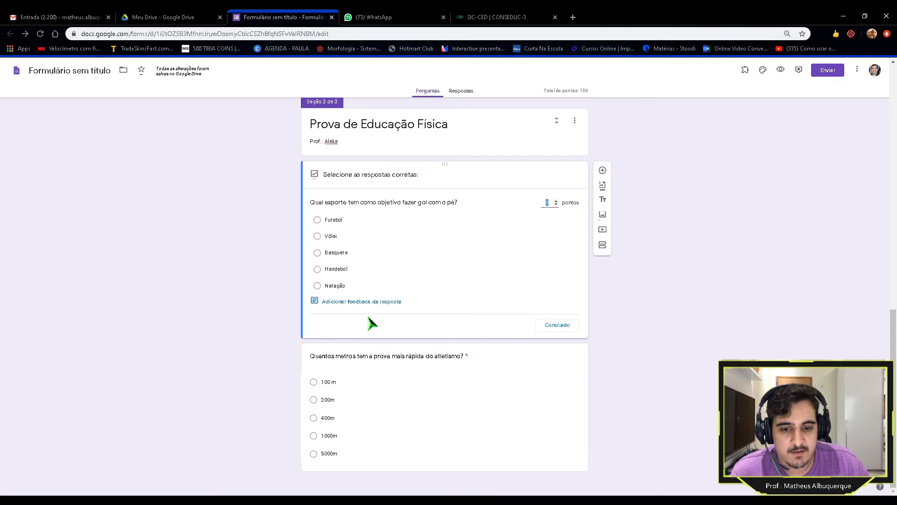
{"action": "type", "text": "50"}
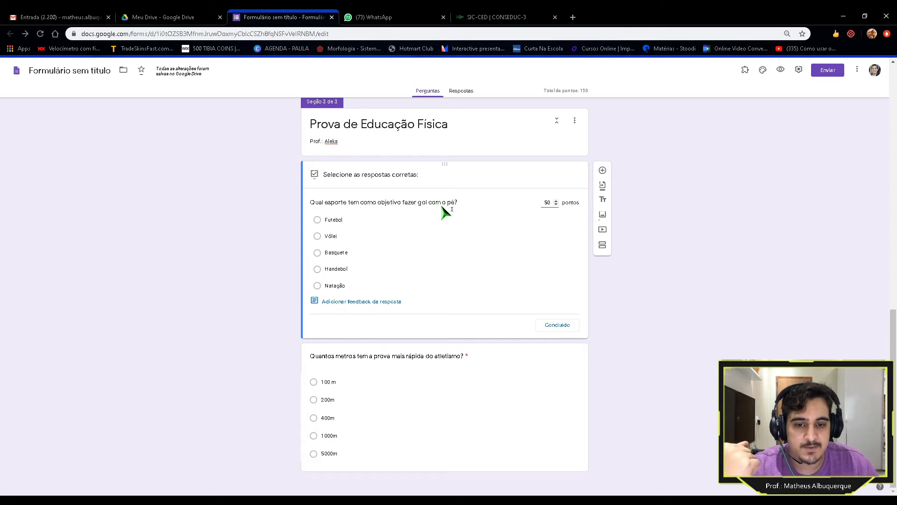
{"action": "left_click", "coordinate": [318, 221]}
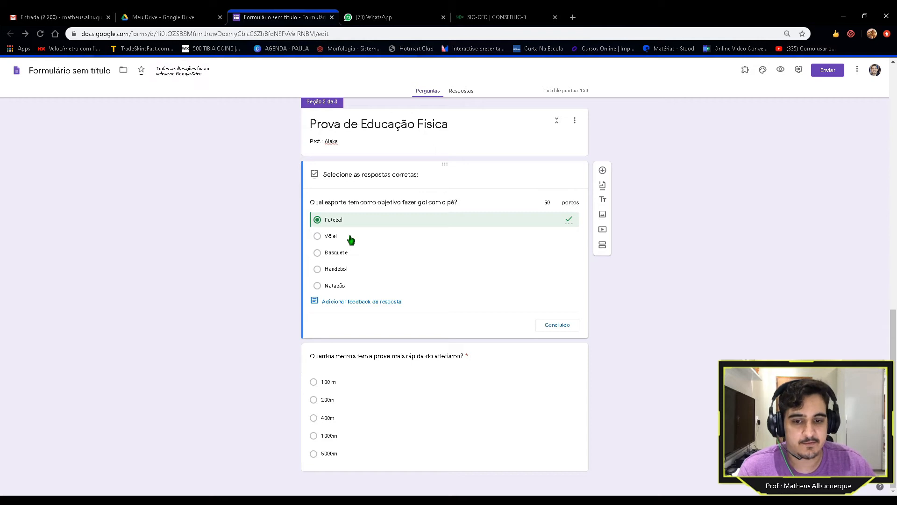
{"action": "left_click", "coordinate": [559, 325]}
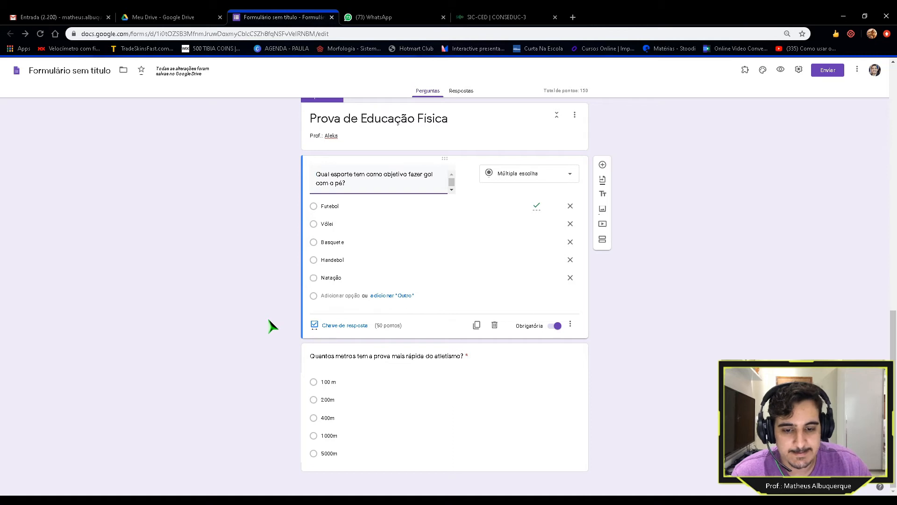
{"action": "scroll", "coordinate": [268, 320], "scroll_direction": "up", "scroll_amount": 2}
Step: Give the athletics question 50 points with 100 m correct, then scroll back to the top
{"action": "scroll", "coordinate": [269, 320], "scroll_direction": "down", "scroll_amount": 2}
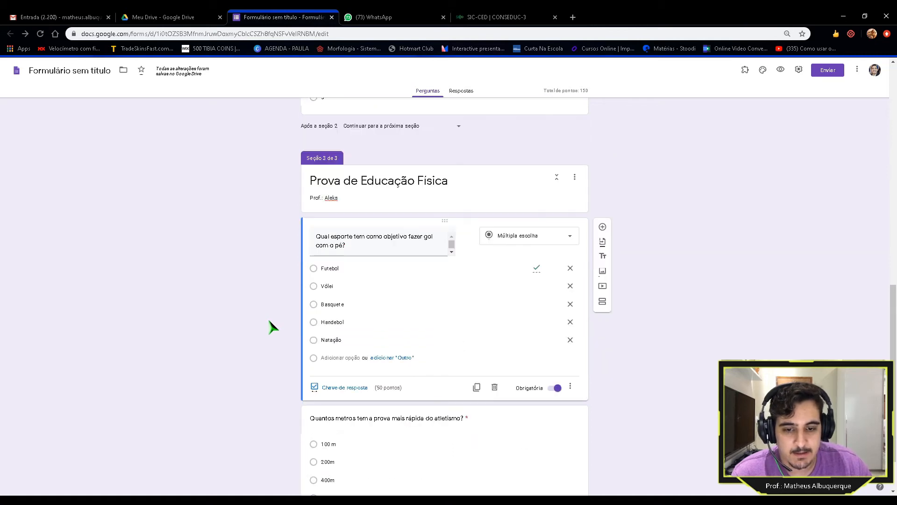
{"action": "left_click", "coordinate": [406, 415]}
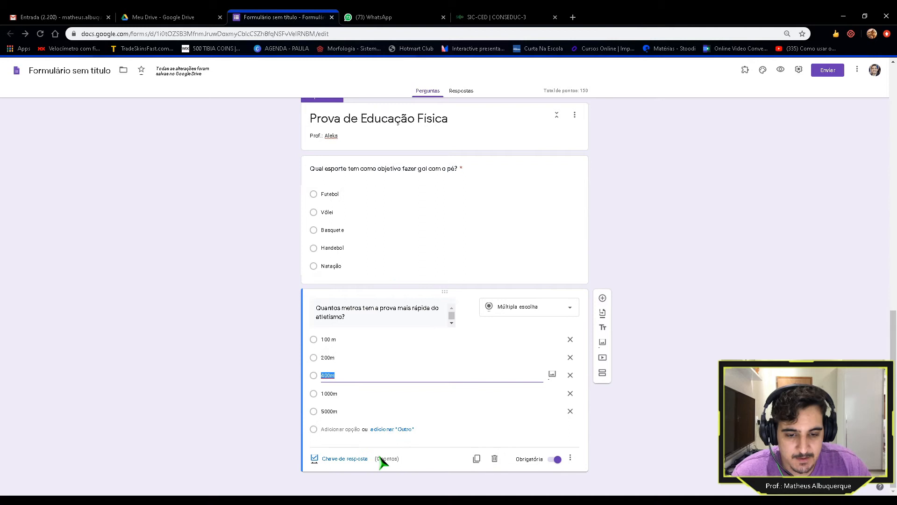
{"action": "left_click", "coordinate": [355, 462]}
{"action": "type", "text": "50"}
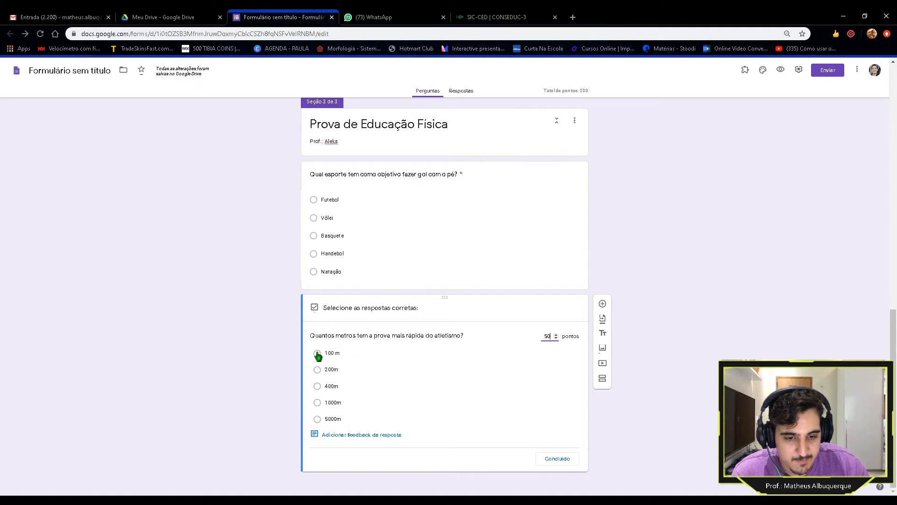
{"action": "left_click", "coordinate": [318, 354]}
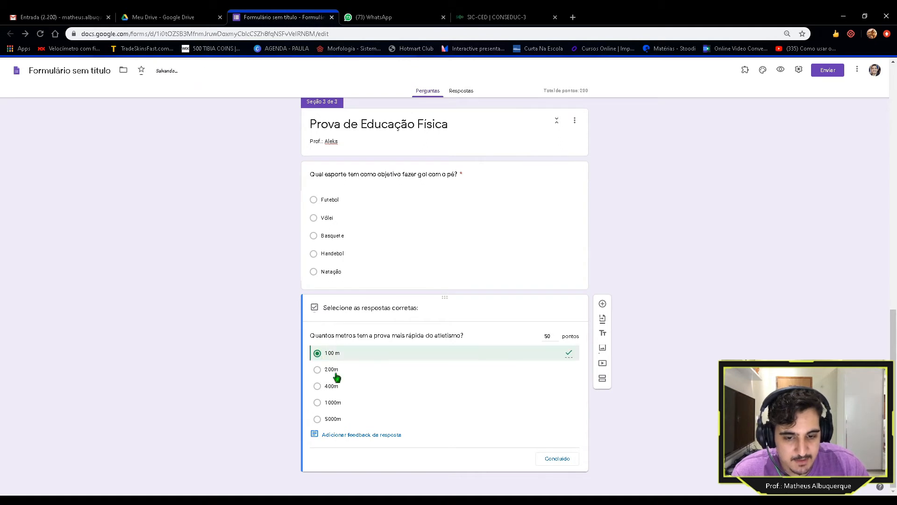
{"action": "left_click", "coordinate": [556, 459]}
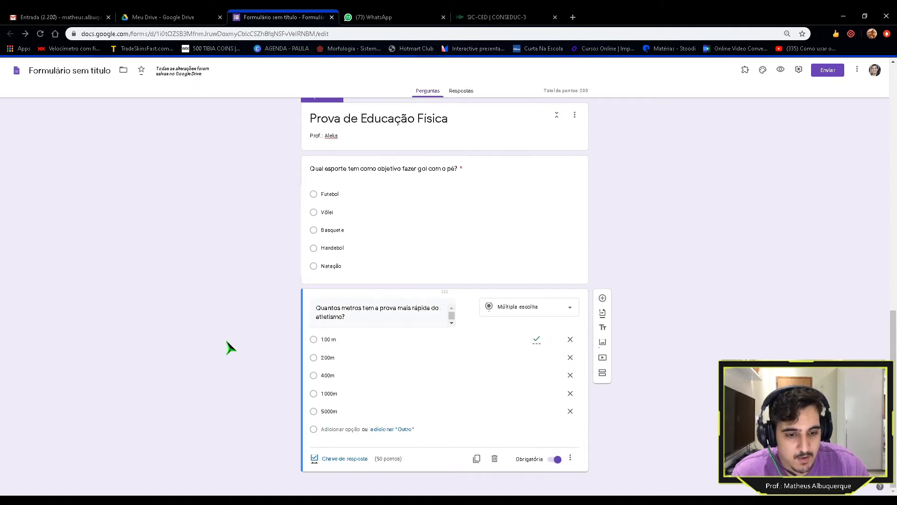
{"action": "scroll", "coordinate": [231, 347], "scroll_direction": "up", "scroll_amount": 10}
{"action": "scroll", "coordinate": [230, 347], "scroll_direction": "up", "scroll_amount": 3}
{"action": "scroll", "coordinate": [231, 348], "scroll_direction": "down", "scroll_amount": 10}
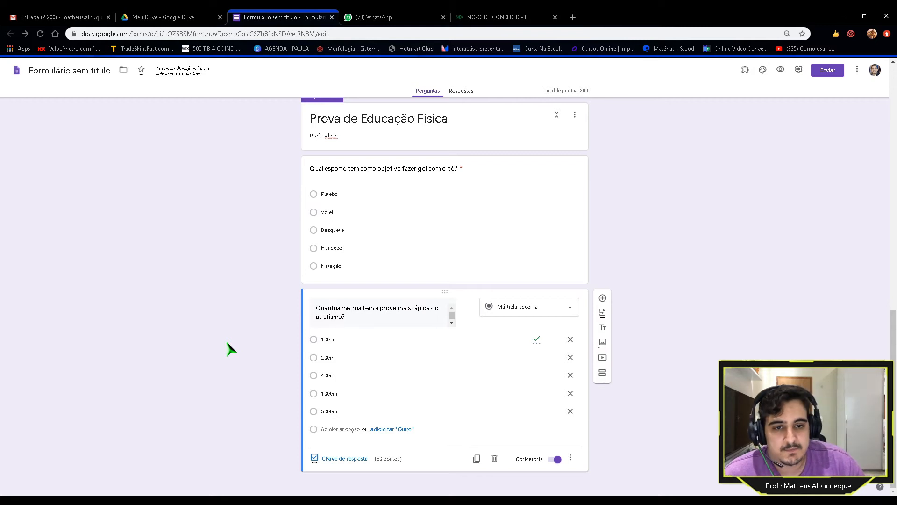
{"action": "scroll", "coordinate": [230, 348], "scroll_direction": "up", "scroll_amount": 10}
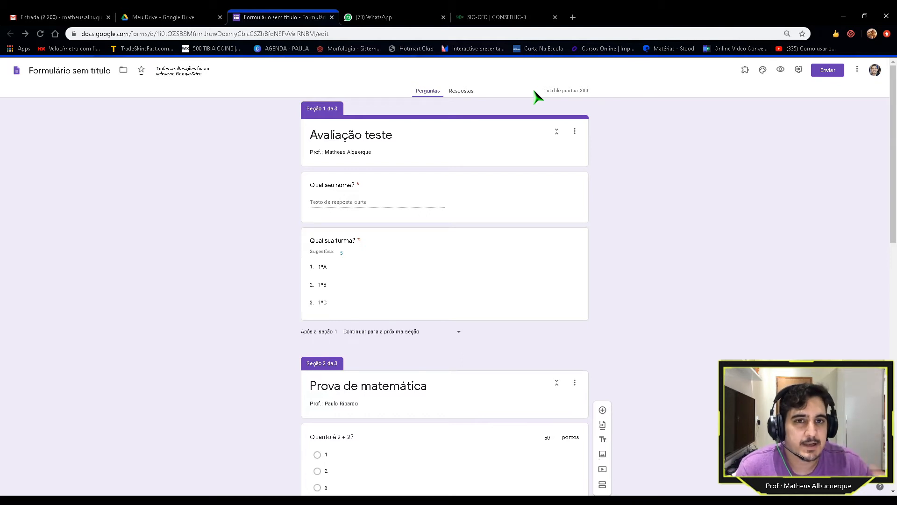
{"action": "left_click_drag", "start_coordinate": [535, 92], "coordinate": [598, 92]}
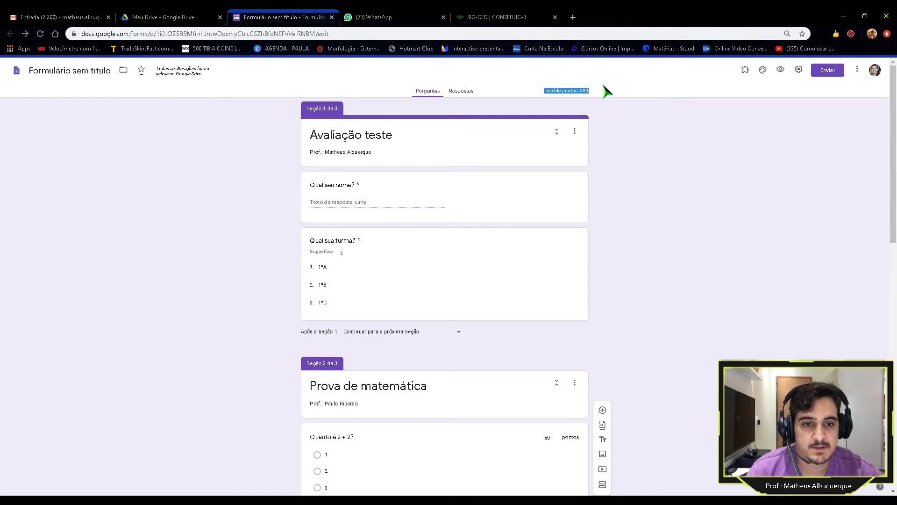
{"action": "left_click", "coordinate": [429, 289]}
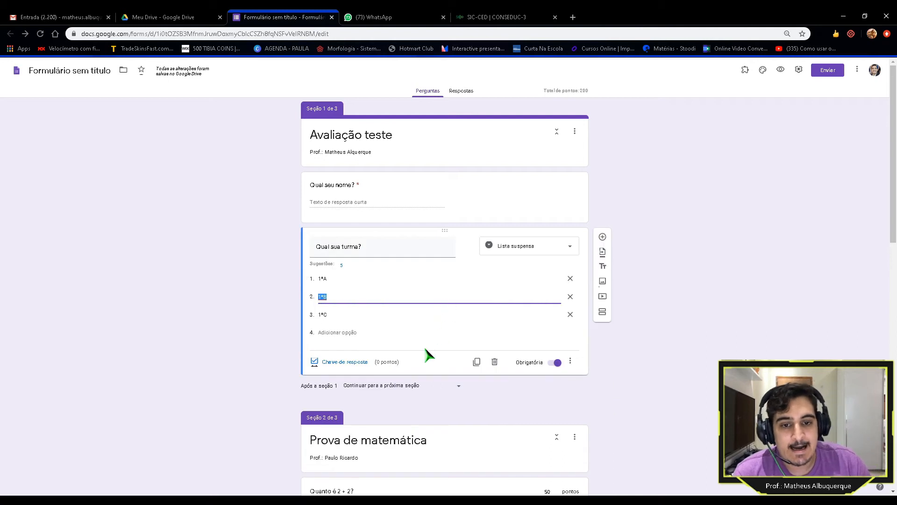
{"action": "left_click", "coordinate": [339, 364]}
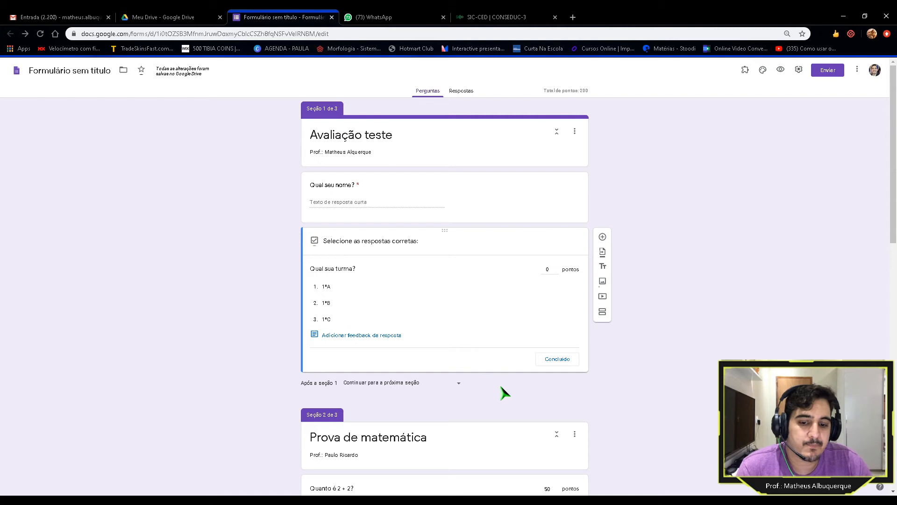
{"action": "left_click", "coordinate": [557, 359]}
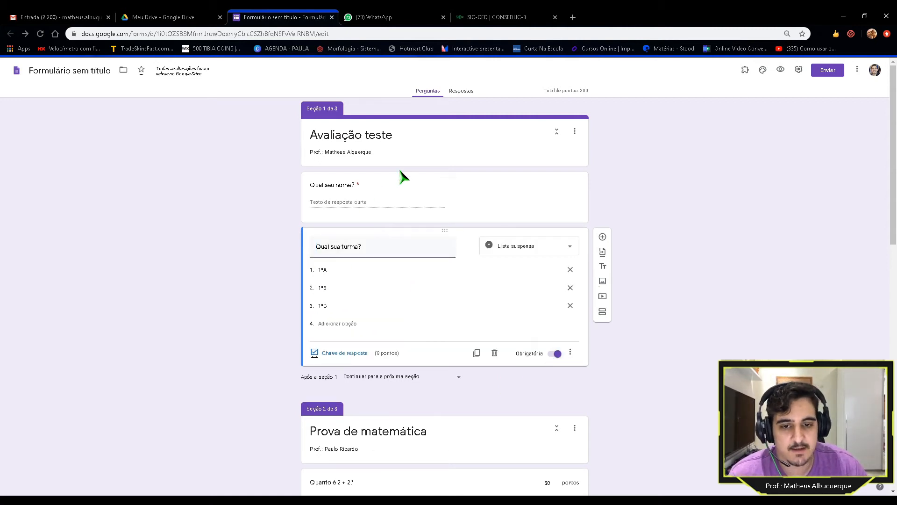
{"action": "scroll", "coordinate": [257, 203], "scroll_direction": "down", "scroll_amount": 5}
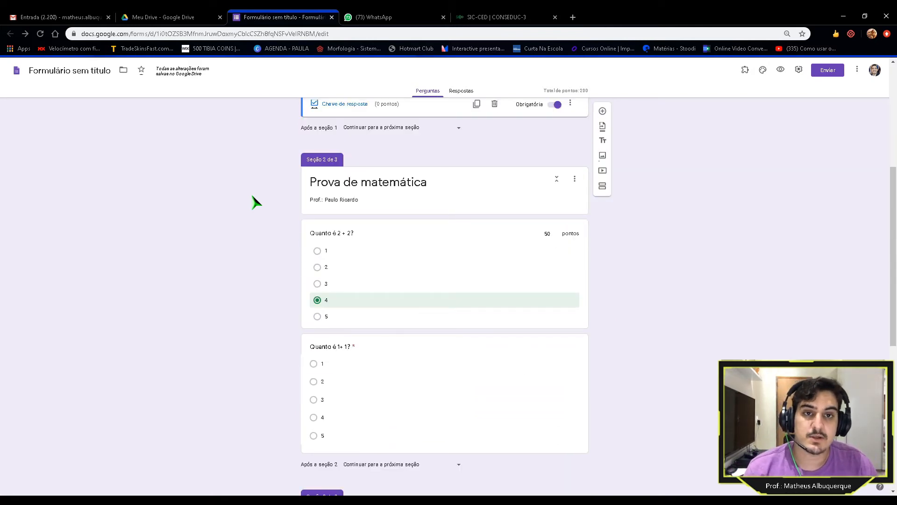
{"action": "scroll", "coordinate": [257, 204], "scroll_direction": "up", "scroll_amount": 5}
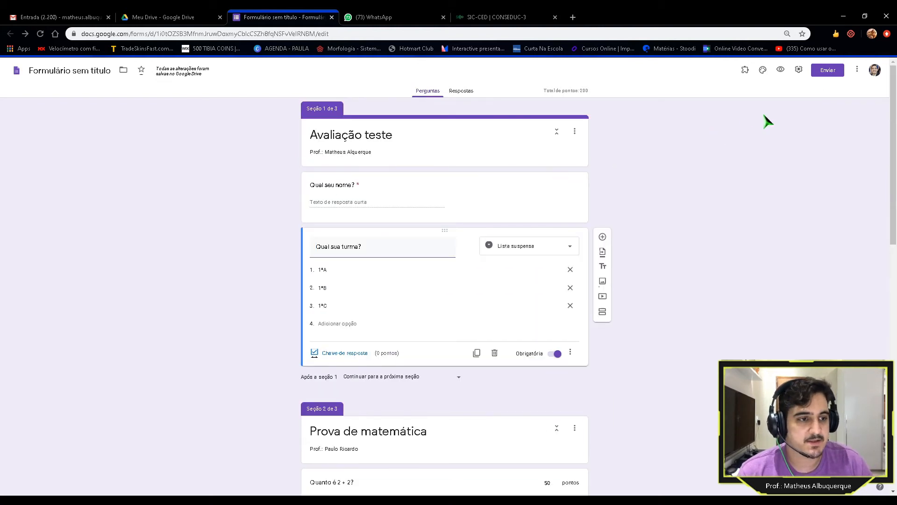
Step: Open the settings, confirm Criar teste is on in Testes, and go back to Geral
{"action": "left_click", "coordinate": [798, 71]}
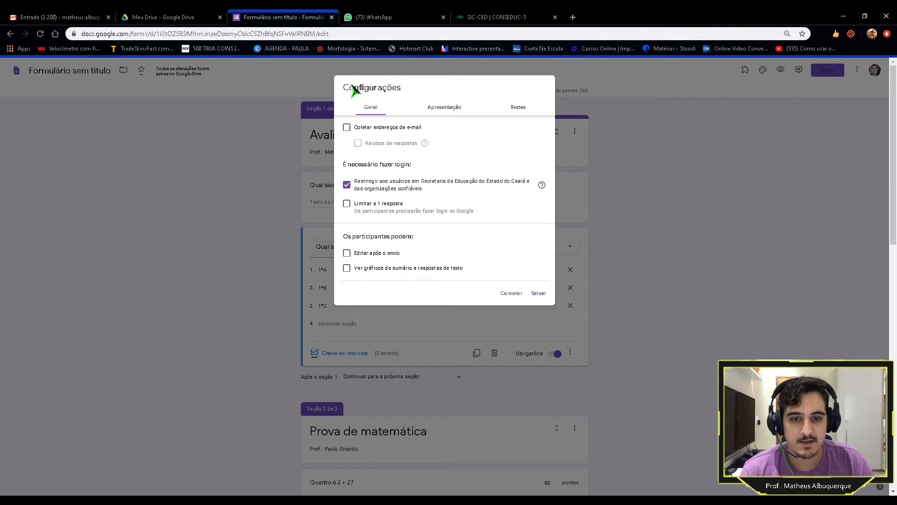
{"action": "left_click", "coordinate": [514, 294]}
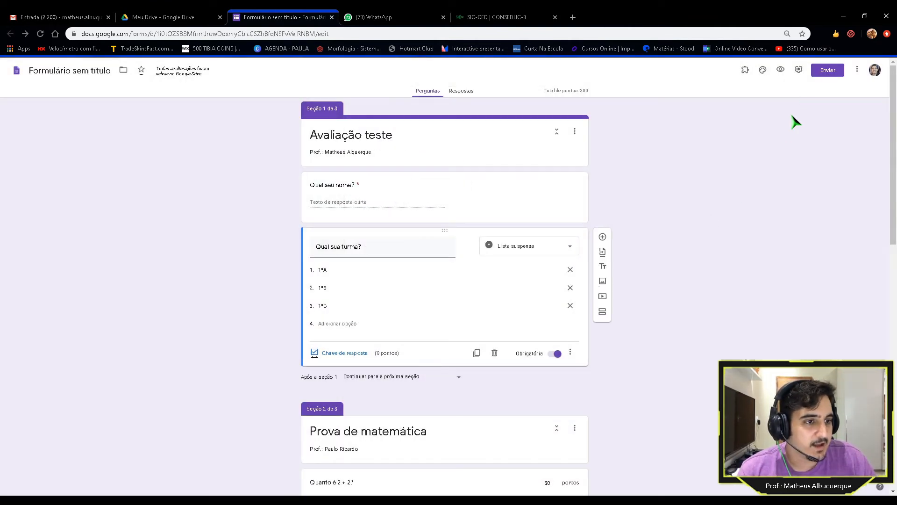
{"action": "left_click", "coordinate": [799, 71]}
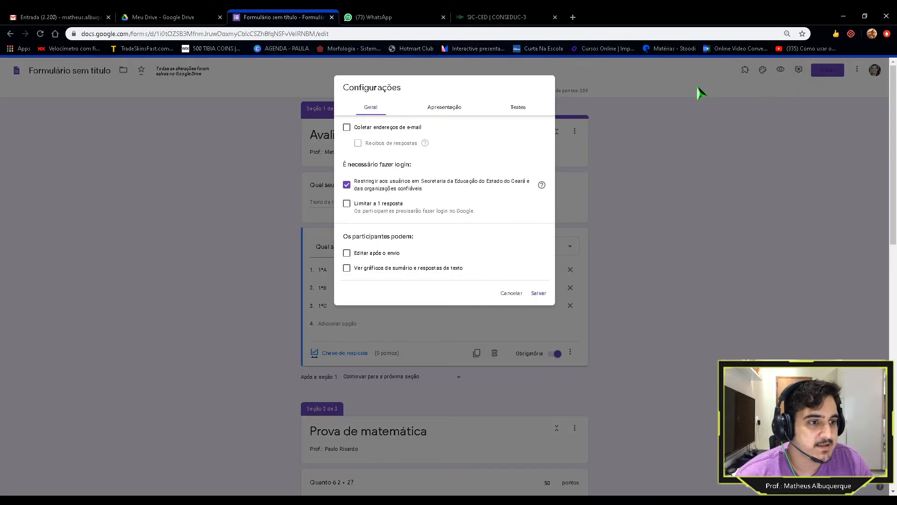
{"action": "left_click", "coordinate": [525, 112]}
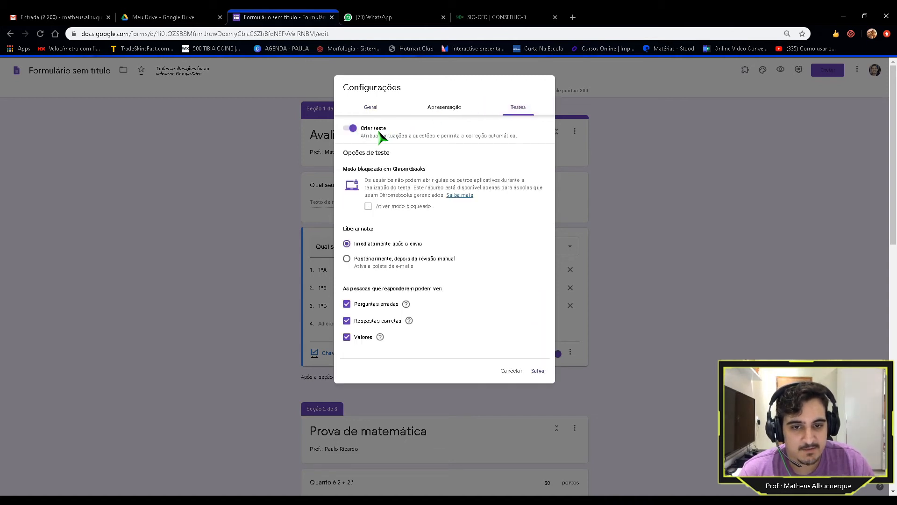
{"action": "left_click", "coordinate": [371, 110]}
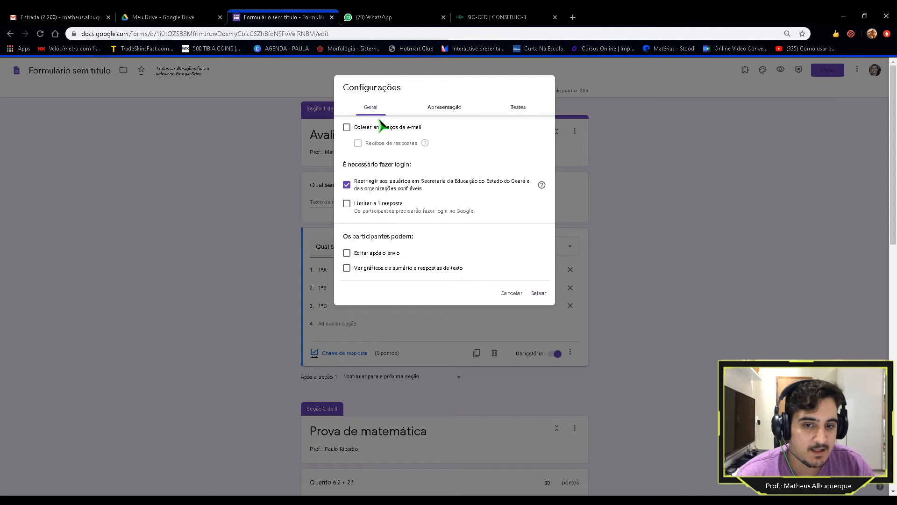
Step: Turn on e-mail collection, remove the organisation-only restriction, and limit responses to one per person
{"action": "left_click", "coordinate": [346, 127]}
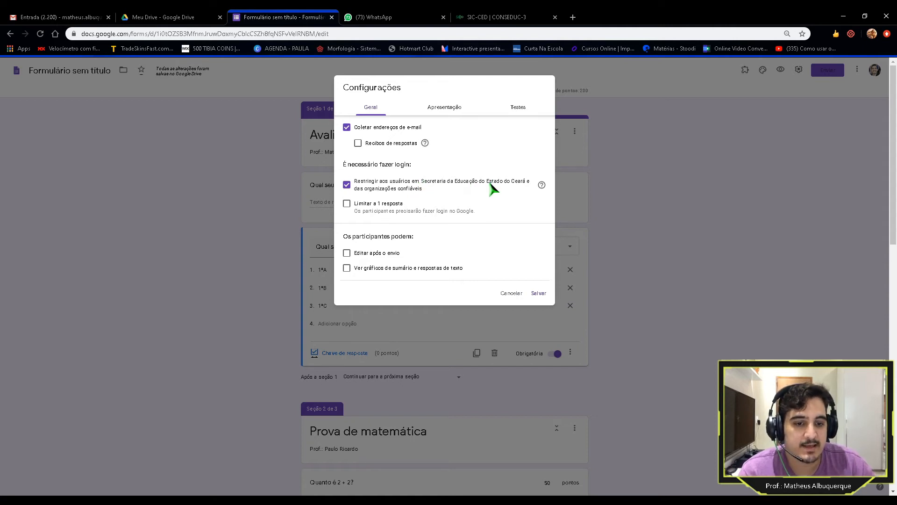
{"action": "left_click", "coordinate": [346, 185]}
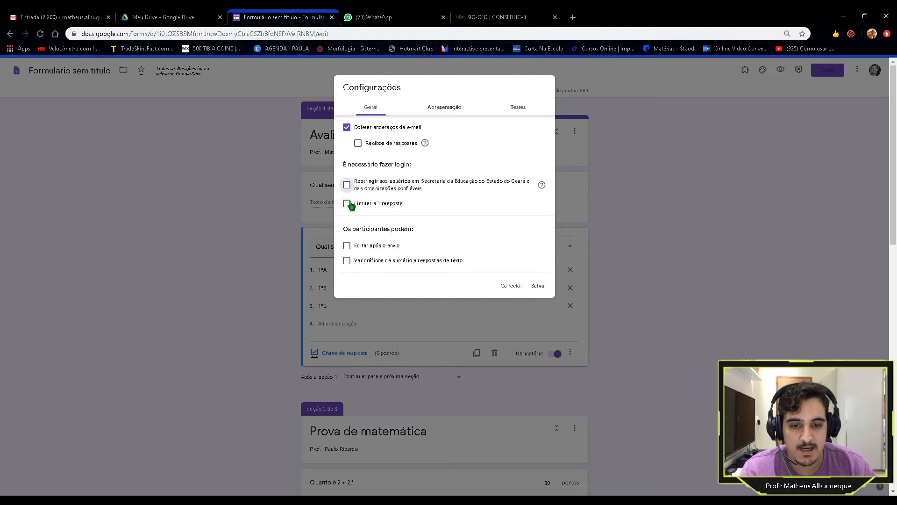
{"action": "left_click", "coordinate": [347, 205]}
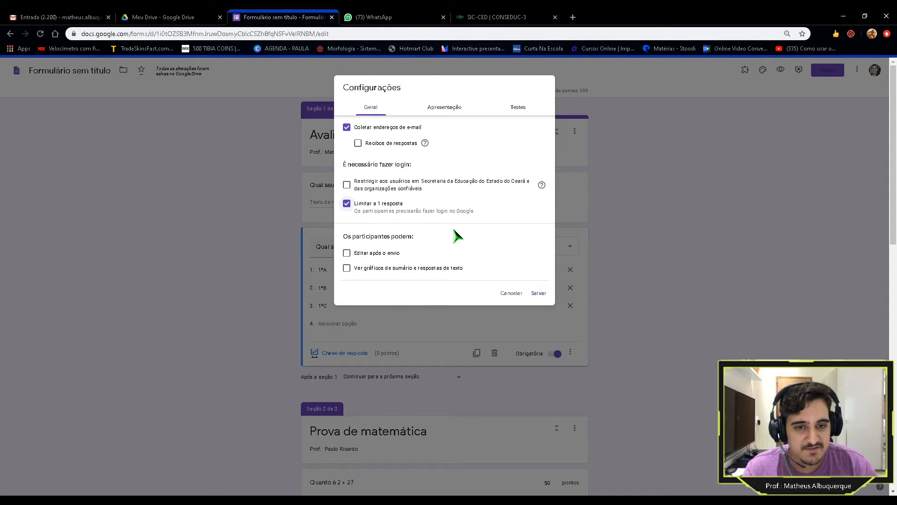
{"action": "left_click", "coordinate": [444, 111]}
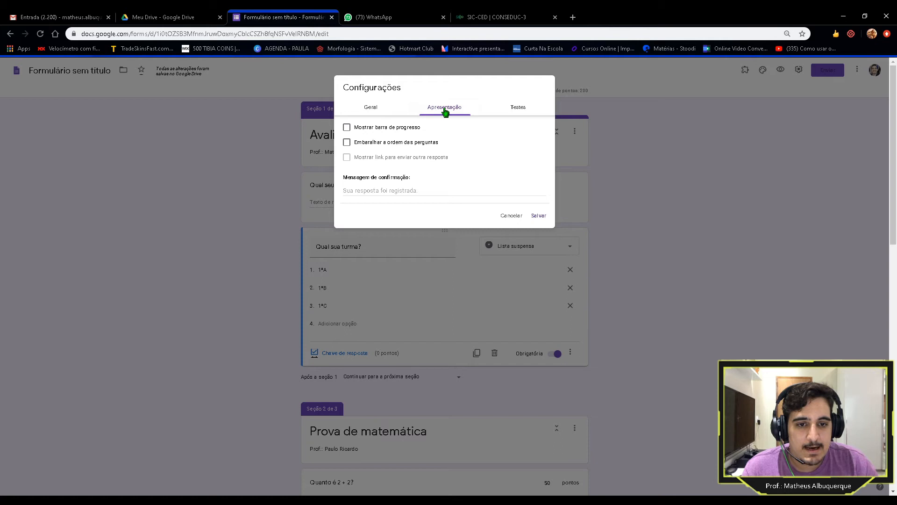
Step: Show a progress bar and set the confirmation message to 'Muito bem! Sua resposta foi arquivada'
{"action": "left_click", "coordinate": [361, 131]}
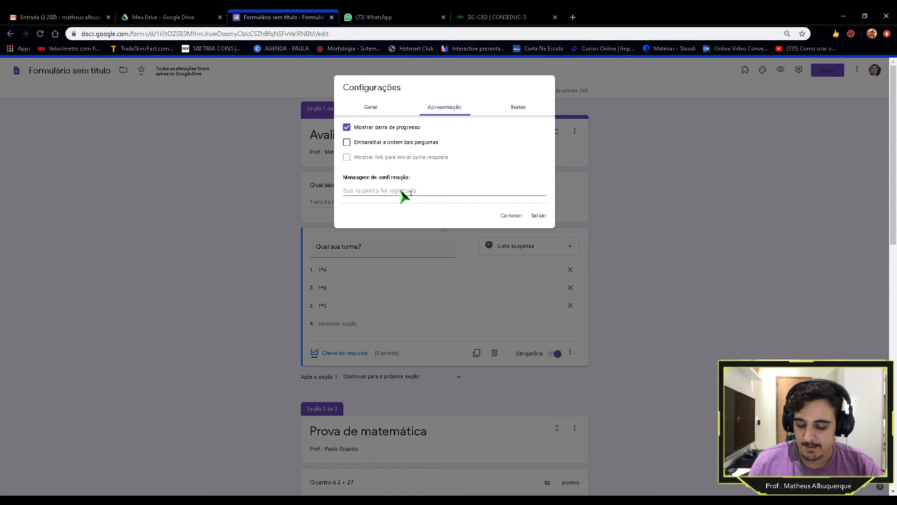
{"action": "type", "text": "Mui"}
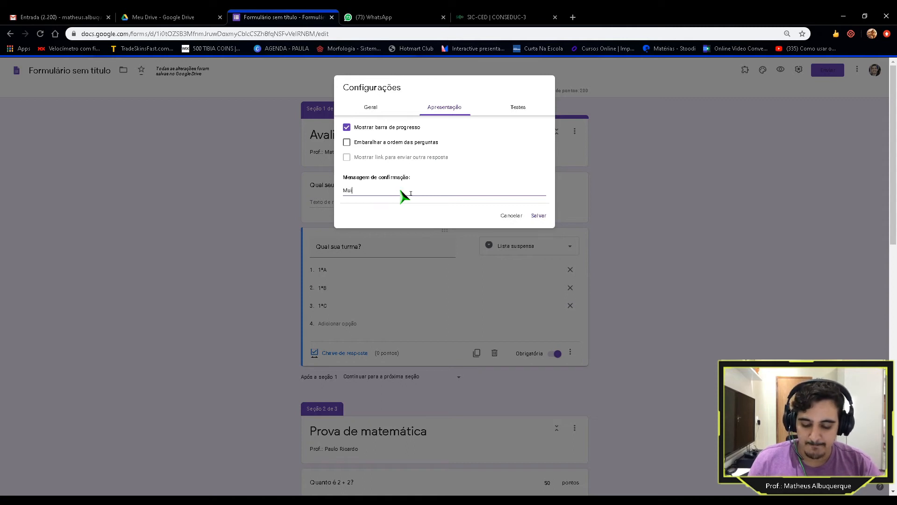
{"action": "type", "text": "to bem Sua "}
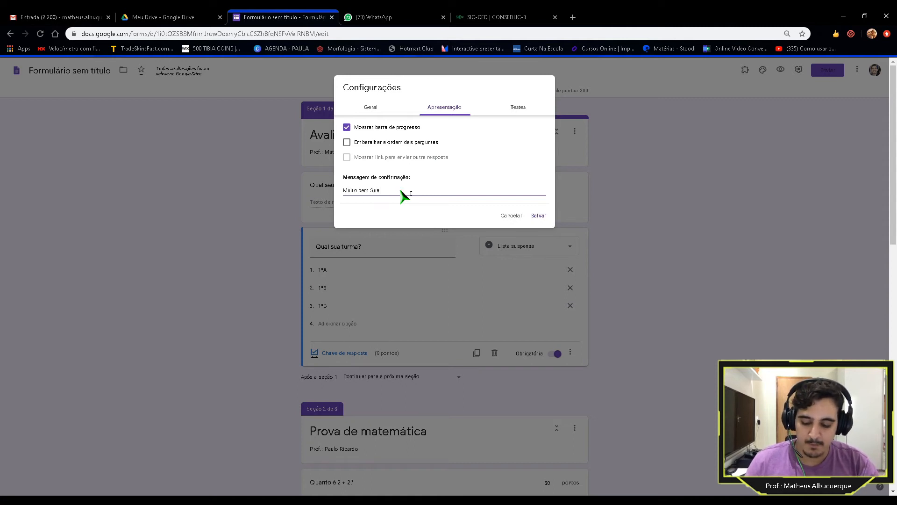
{"action": "type", "text": "resposta foi arquivada."}
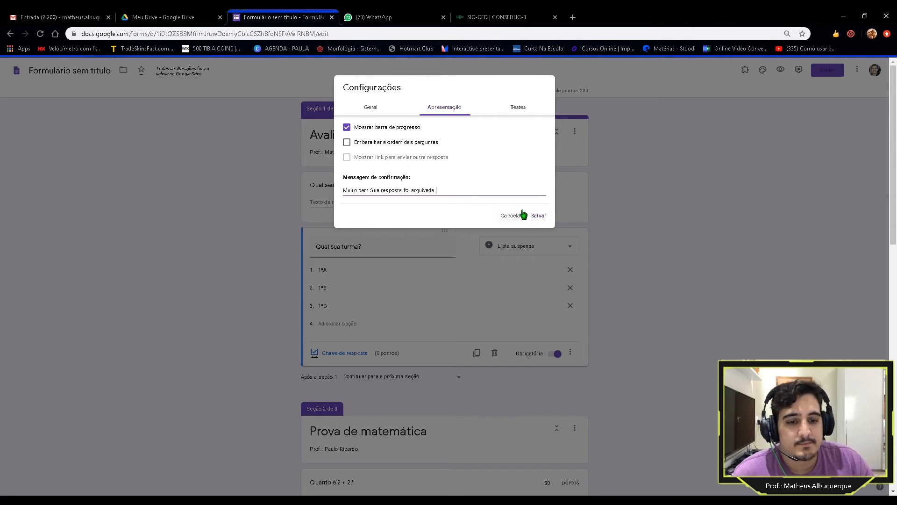
{"action": "left_click", "coordinate": [371, 192]}
{"action": "type", "text": "!"}
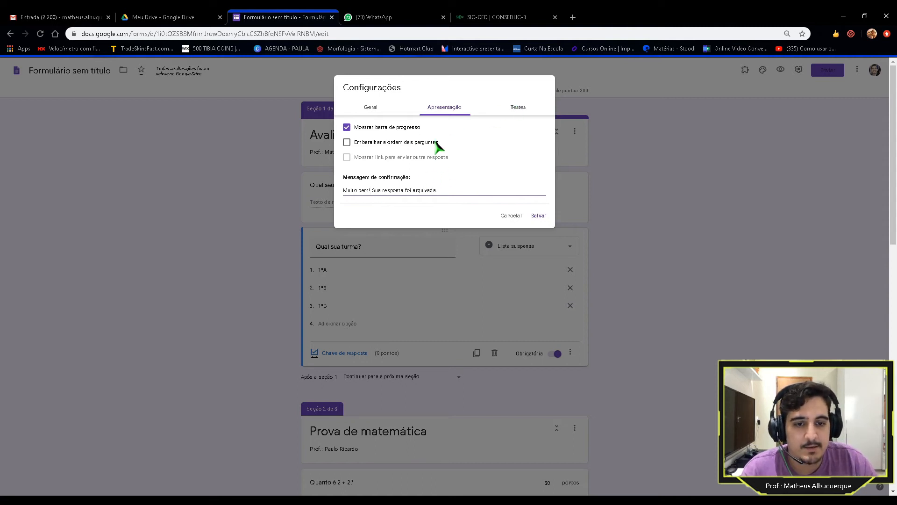
{"action": "left_click", "coordinate": [516, 109]}
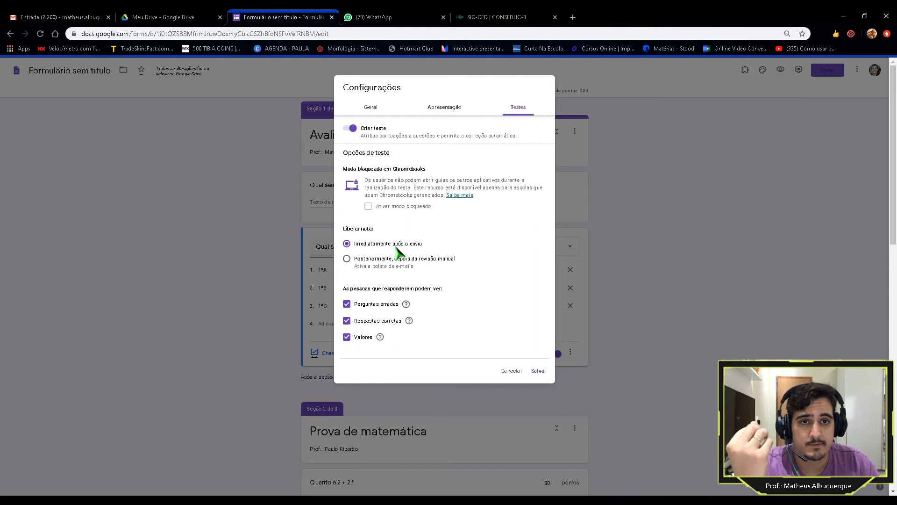
Step: Set Liberar nota to 'Posteriormente, depois da revisão manual'
{"action": "left_click", "coordinate": [347, 259]}
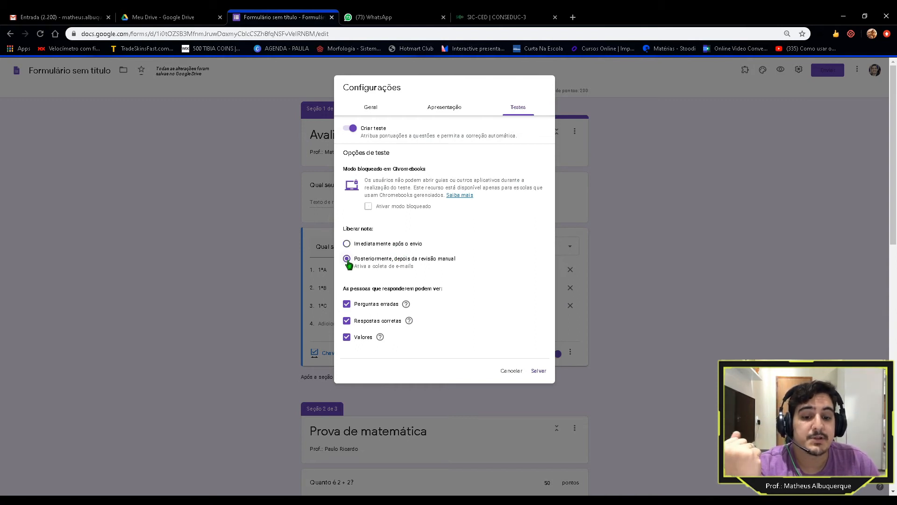
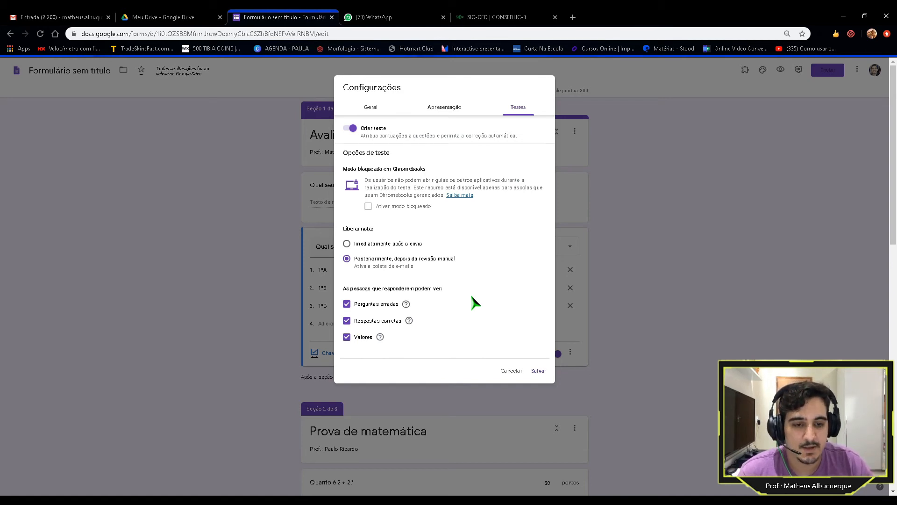
Step: Review the Geral, Apresentação and Testes settings tabs, then save the quiz settings
{"action": "left_click", "coordinate": [373, 110]}
{"action": "left_click", "coordinate": [433, 110]}
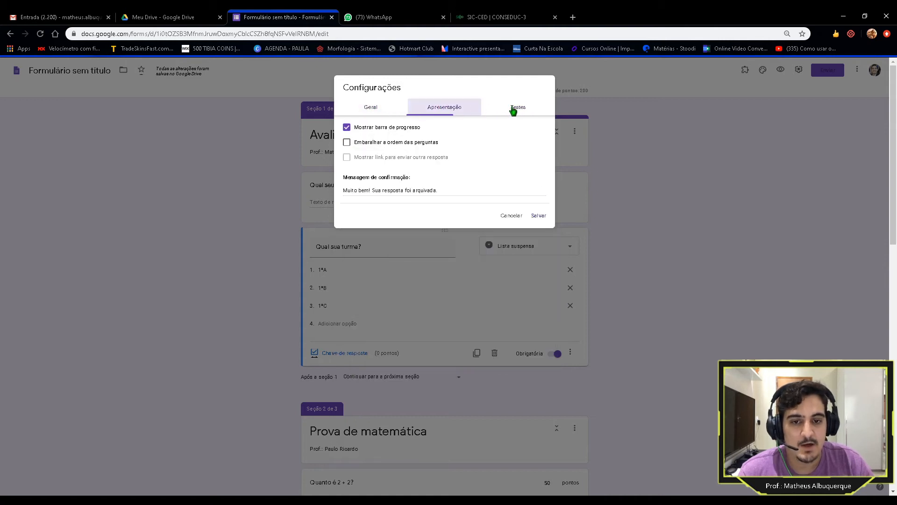
{"action": "left_click", "coordinate": [513, 110]}
{"action": "left_click", "coordinate": [449, 107]}
{"action": "left_click", "coordinate": [401, 107]}
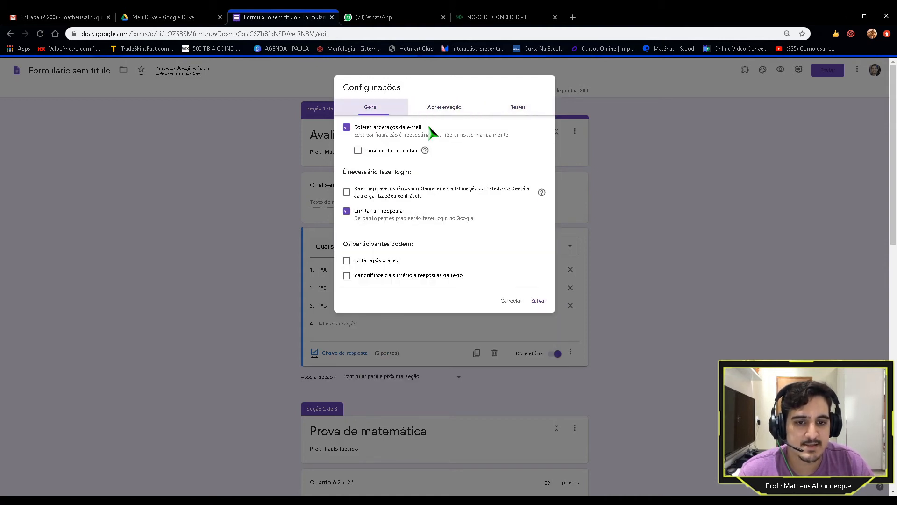
{"action": "left_click", "coordinate": [538, 303]}
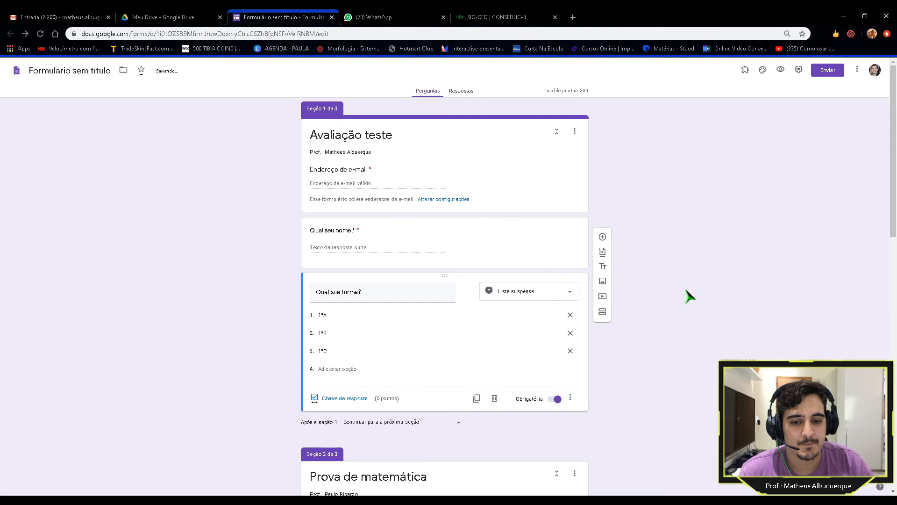
Step: Scroll through the Avaliação teste sections and open the respondent preview
{"action": "scroll", "coordinate": [732, 267], "scroll_direction": "down", "scroll_amount": 14}
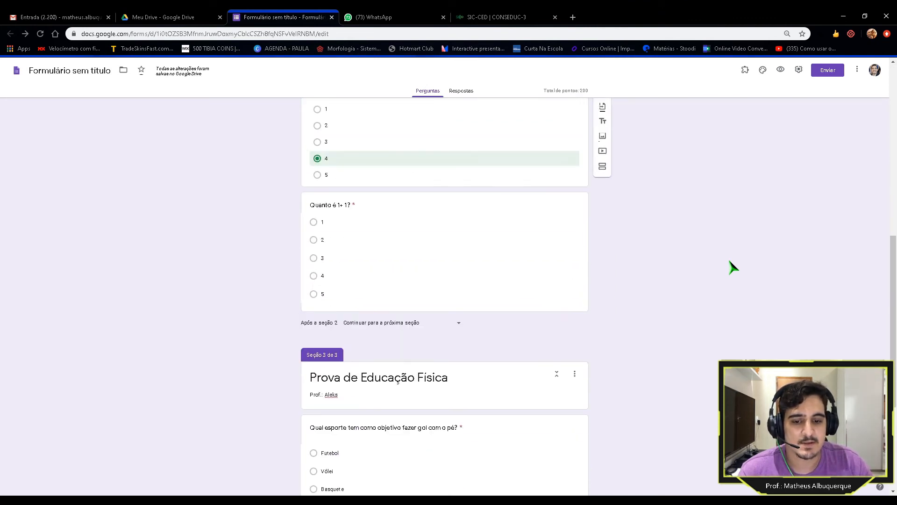
{"action": "scroll", "coordinate": [732, 267], "scroll_direction": "up", "scroll_amount": 12}
{"action": "scroll", "coordinate": [733, 267], "scroll_direction": "up", "scroll_amount": 2}
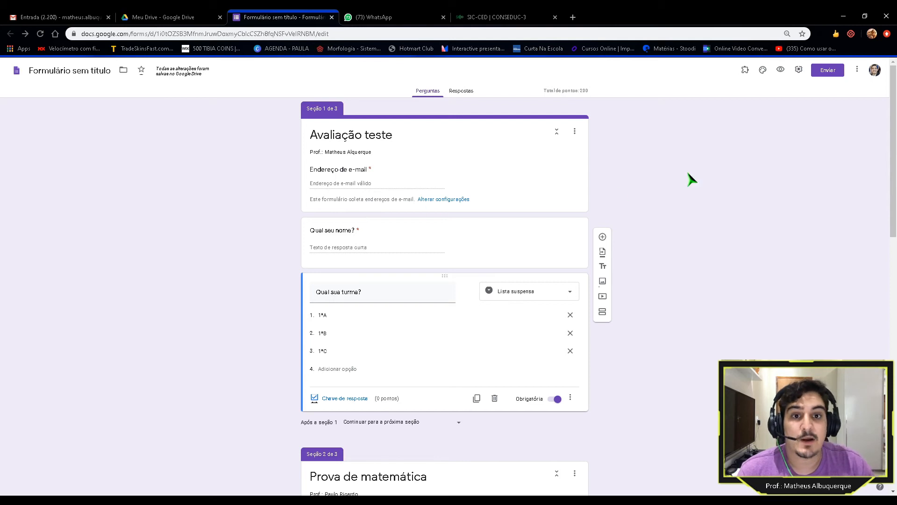
{"action": "left_click", "coordinate": [781, 71]}
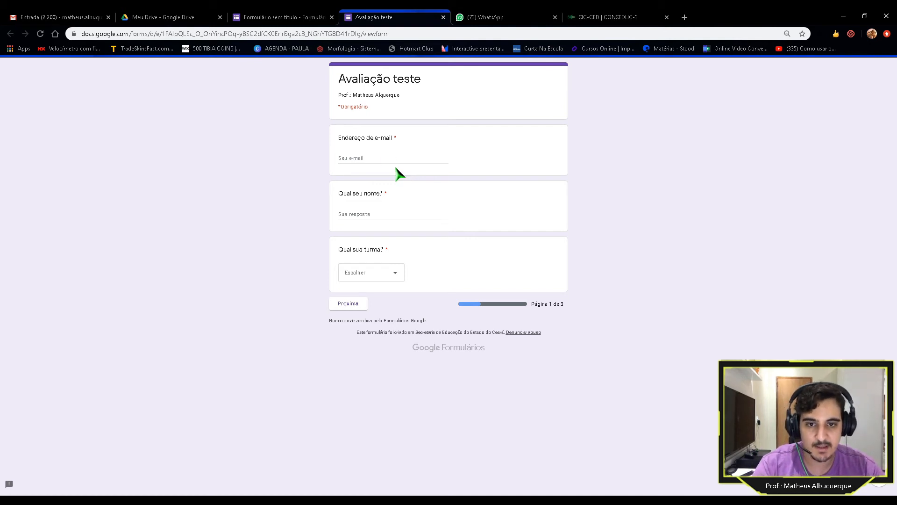
Step: Fill page 1 with an autofilled e-mail, a test respondent name and class 1ºA, then continue
{"action": "left_click", "coordinate": [388, 158]}
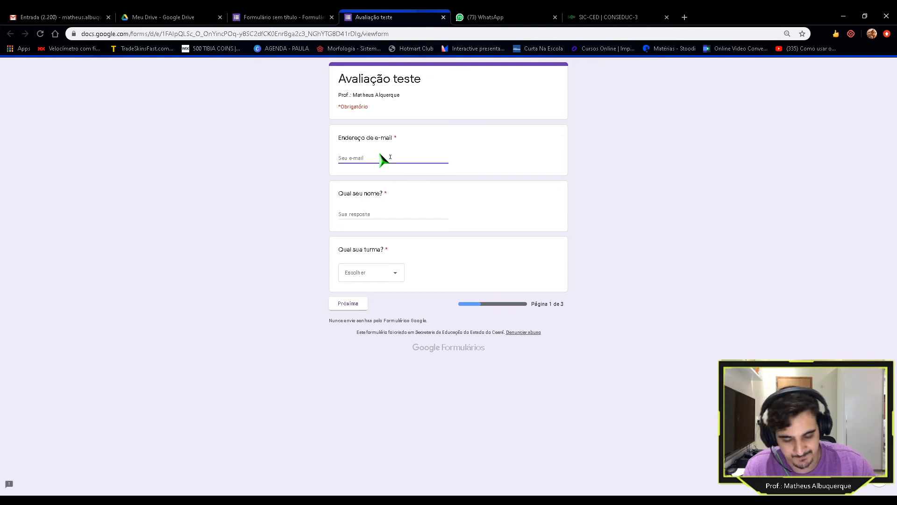
{"action": "left_click", "coordinate": [381, 176]}
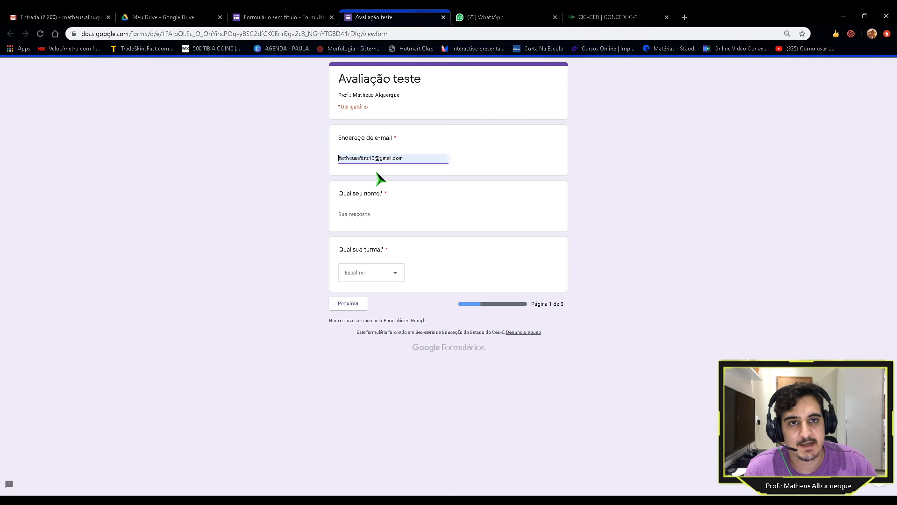
{"action": "left_click", "coordinate": [379, 219]}
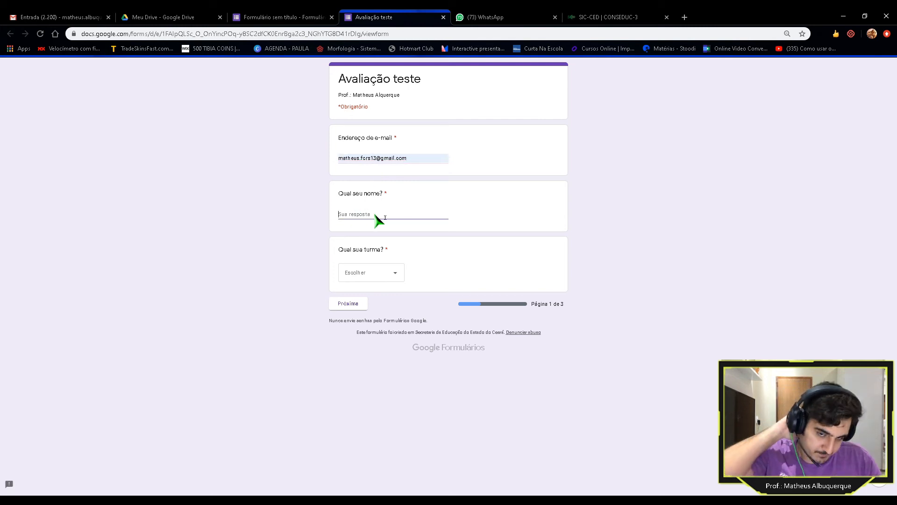
{"action": "type", "text": "Matheus teste"}
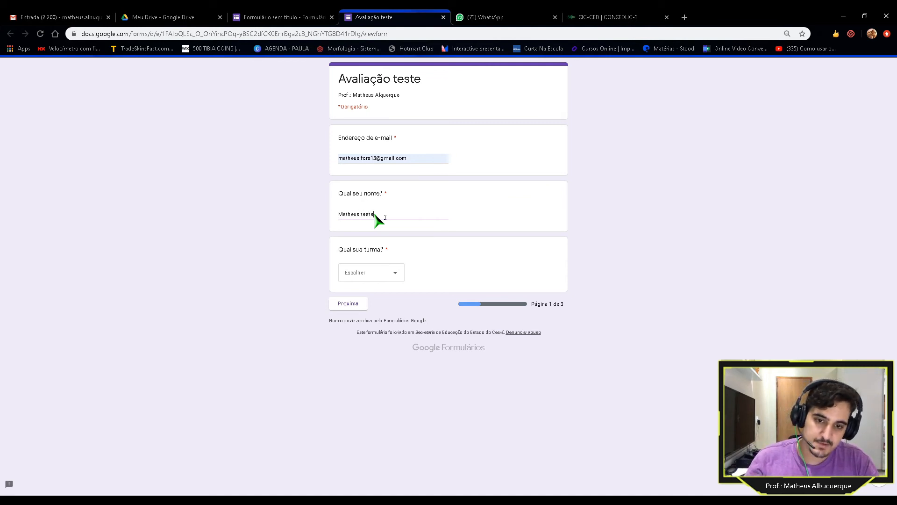
{"action": "left_click", "coordinate": [399, 274]}
{"action": "left_click", "coordinate": [374, 299]}
{"action": "left_click", "coordinate": [395, 276]}
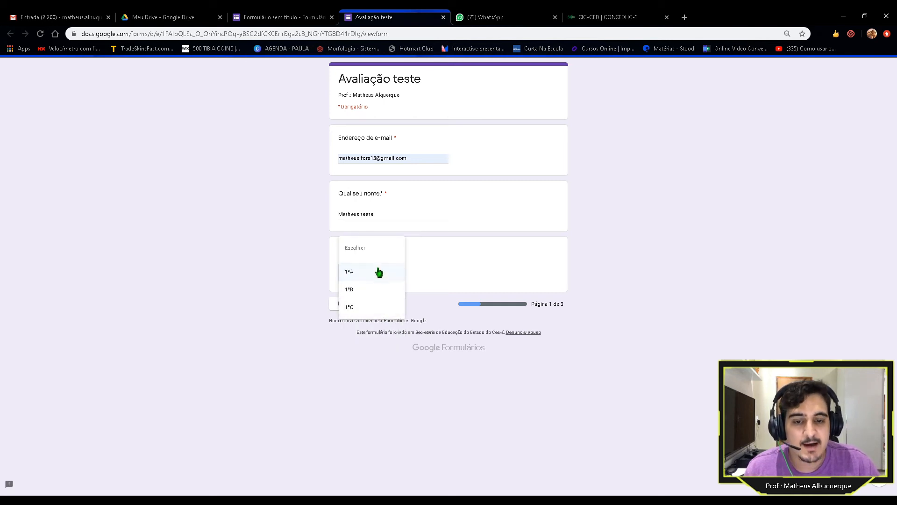
{"action": "left_click", "coordinate": [356, 275]}
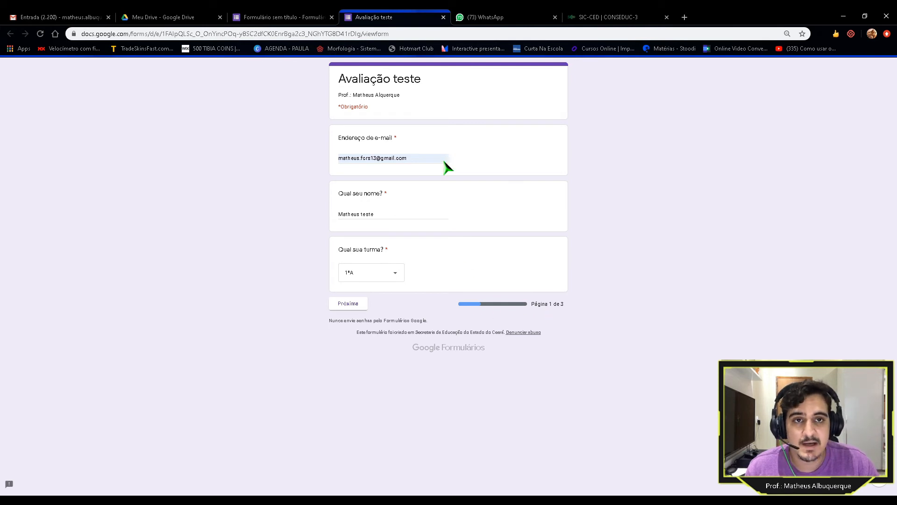
{"action": "left_click", "coordinate": [348, 303]}
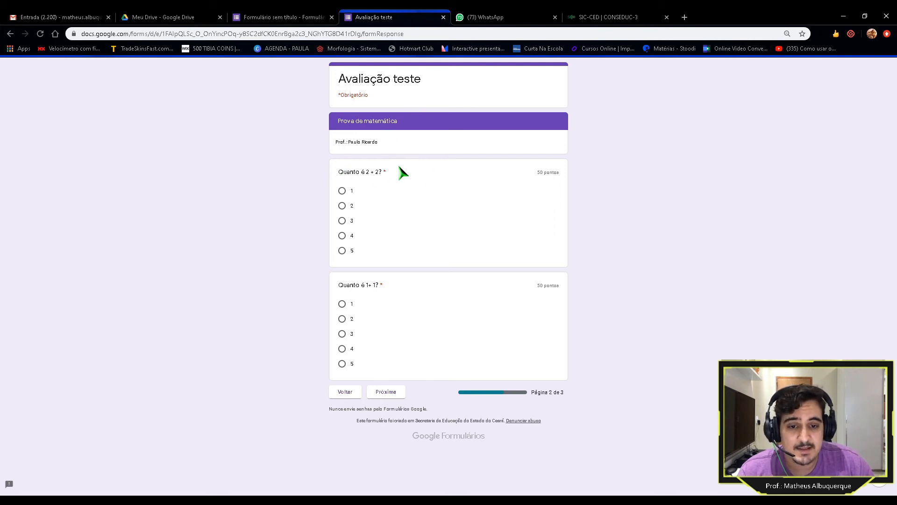
Step: Answer 4 and 1 to the two math questions and go to the next page
{"action": "left_click", "coordinate": [342, 236]}
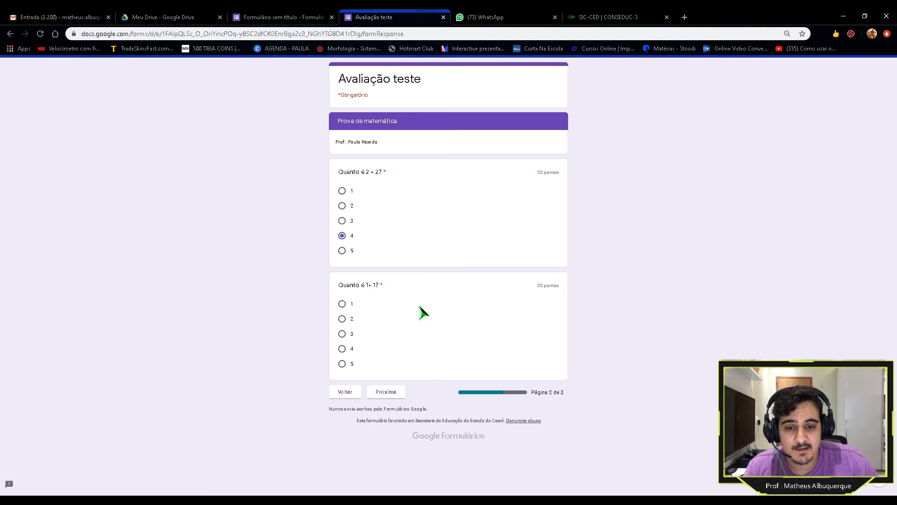
{"action": "left_click", "coordinate": [342, 304]}
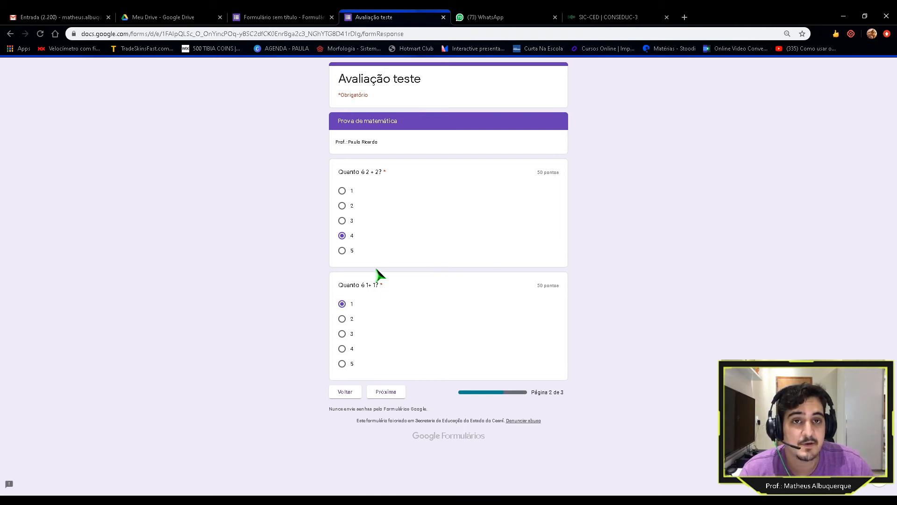
{"action": "left_click", "coordinate": [392, 394]}
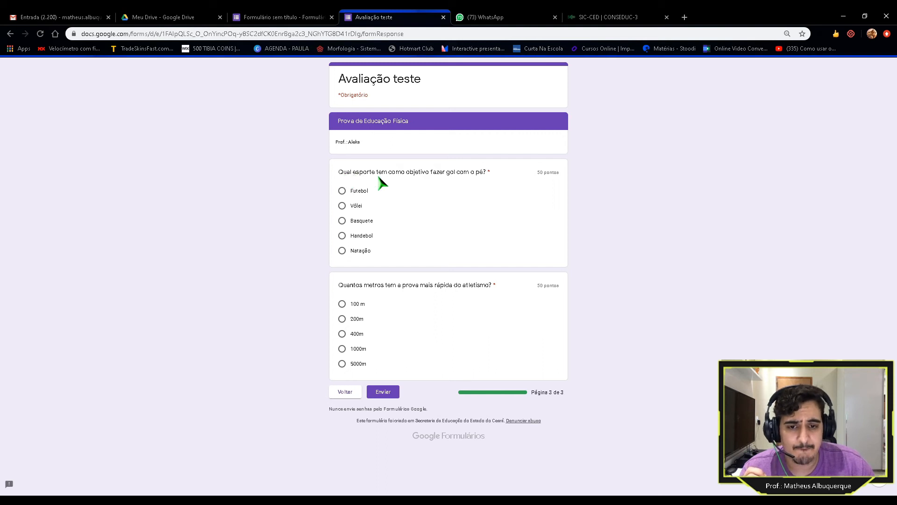
Step: Answer Futebol and 100 m, submit the response, and return to the form editor
{"action": "left_click", "coordinate": [343, 191]}
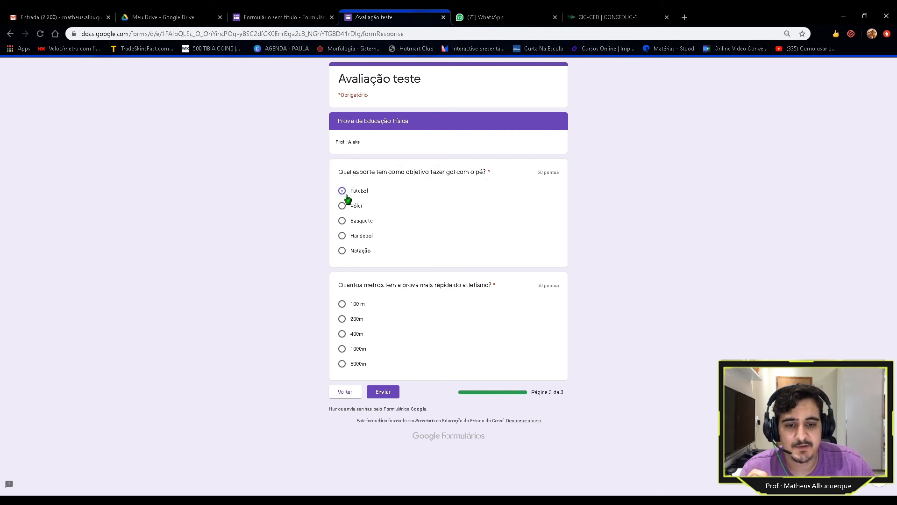
{"action": "left_click", "coordinate": [342, 304]}
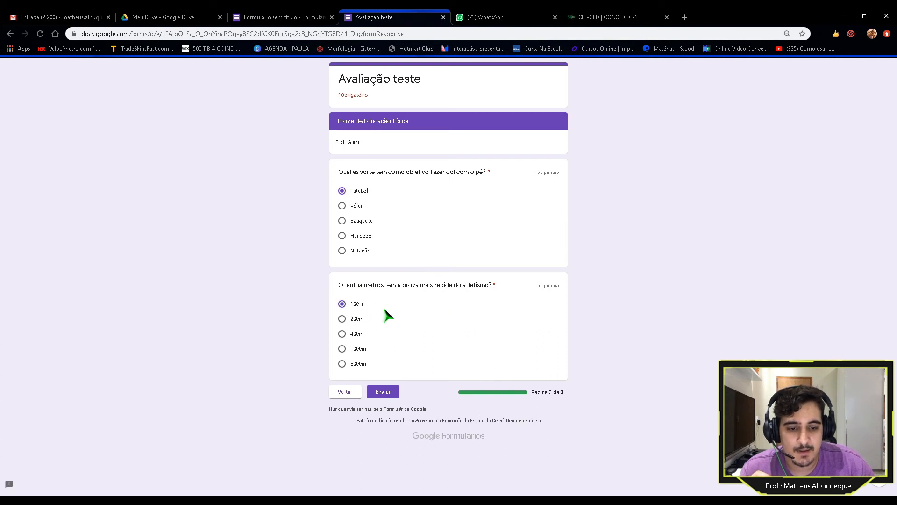
{"action": "left_click", "coordinate": [384, 392]}
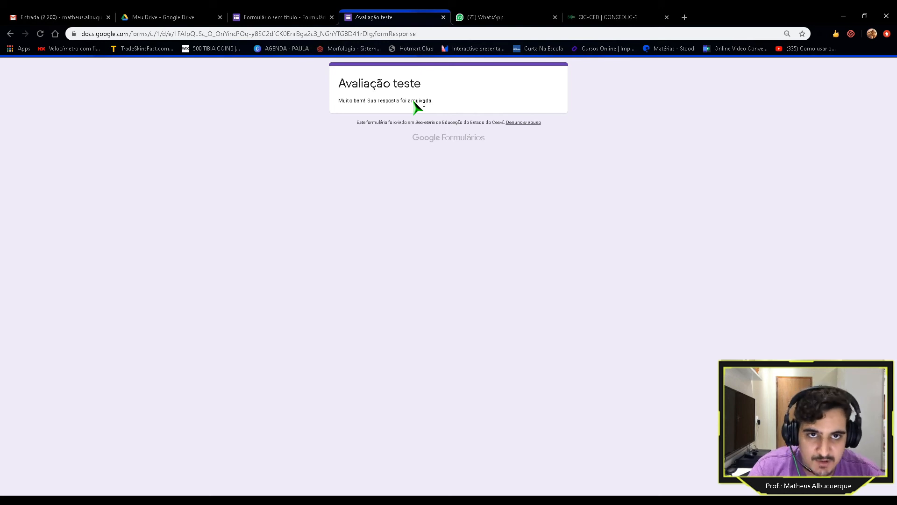
{"action": "left_click", "coordinate": [289, 17]}
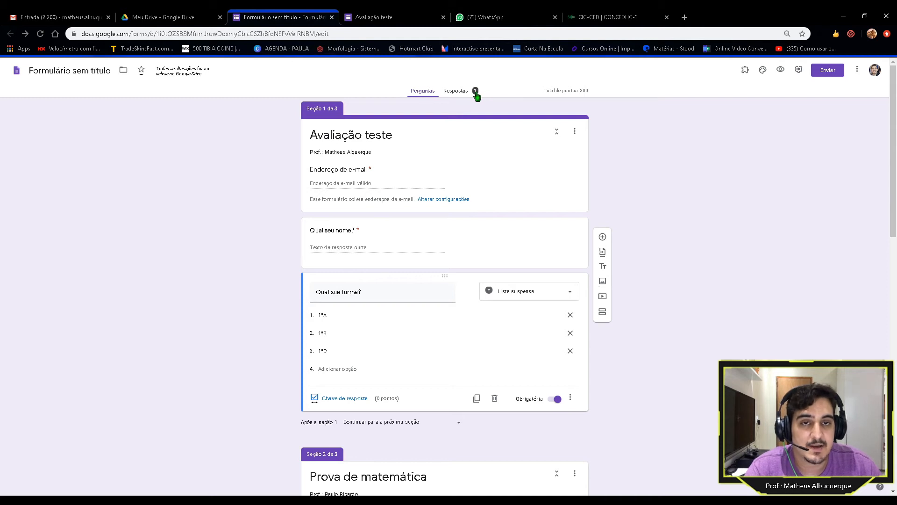
Step: Open Respostas and scroll through the Resumo with the 150/200 score and per-question charts
{"action": "left_click", "coordinate": [460, 95]}
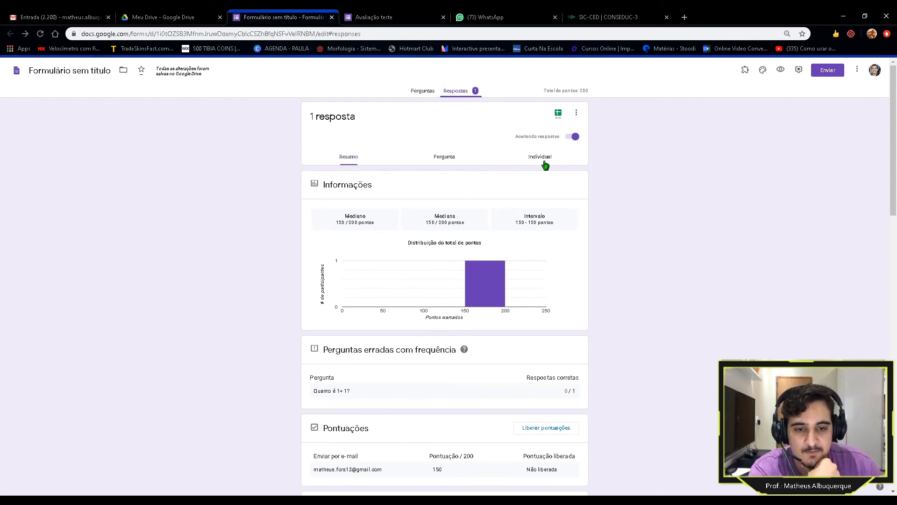
{"action": "scroll", "coordinate": [404, 233], "scroll_direction": "down", "scroll_amount": 1}
{"action": "scroll", "coordinate": [405, 233], "scroll_direction": "down", "scroll_amount": 1}
{"action": "scroll", "coordinate": [405, 234], "scroll_direction": "up", "scroll_amount": 1}
{"action": "scroll", "coordinate": [404, 233], "scroll_direction": "down", "scroll_amount": 3}
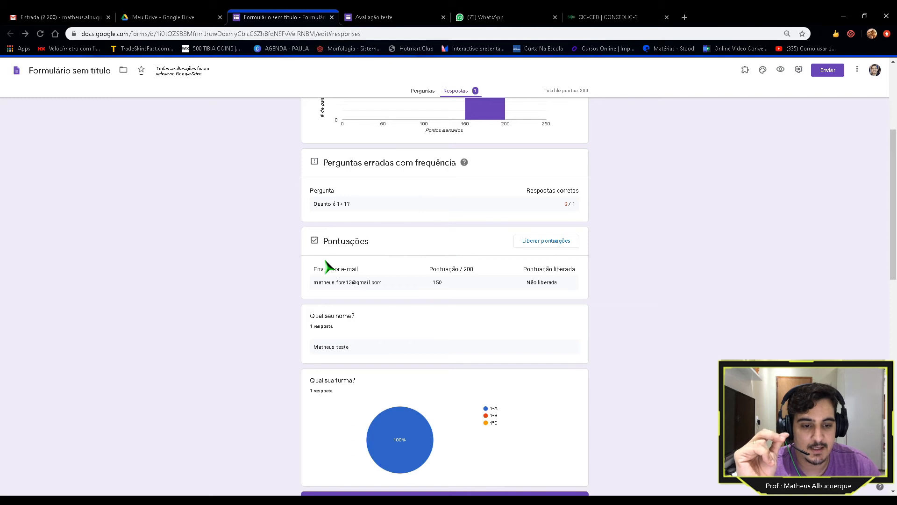
{"action": "scroll", "coordinate": [334, 268], "scroll_direction": "down", "scroll_amount": 1}
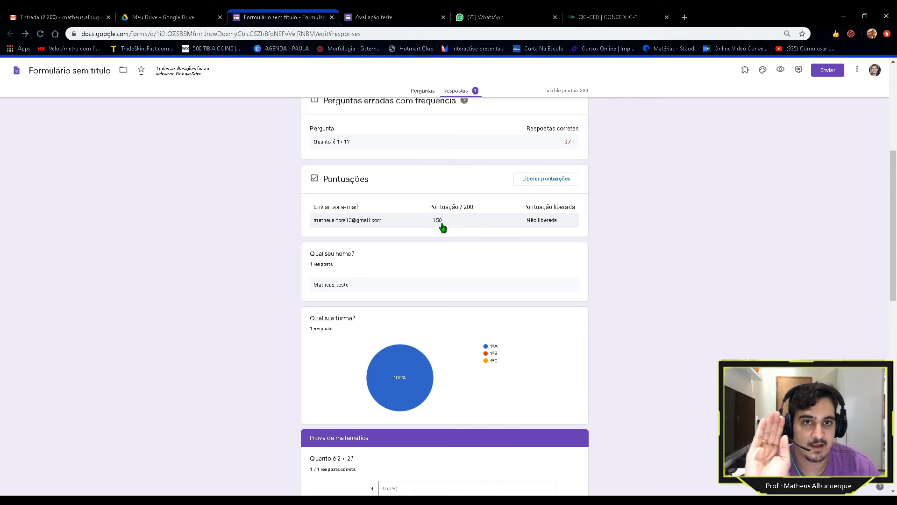
{"action": "scroll", "coordinate": [442, 229], "scroll_direction": "down", "scroll_amount": 3}
{"action": "scroll", "coordinate": [420, 225], "scroll_direction": "down", "scroll_amount": 2}
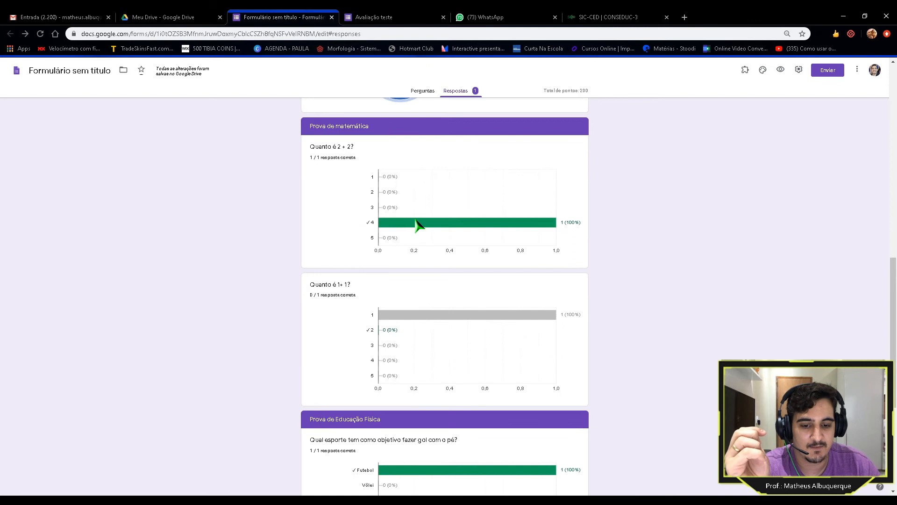
{"action": "scroll", "coordinate": [326, 194], "scroll_direction": "down", "scroll_amount": 1}
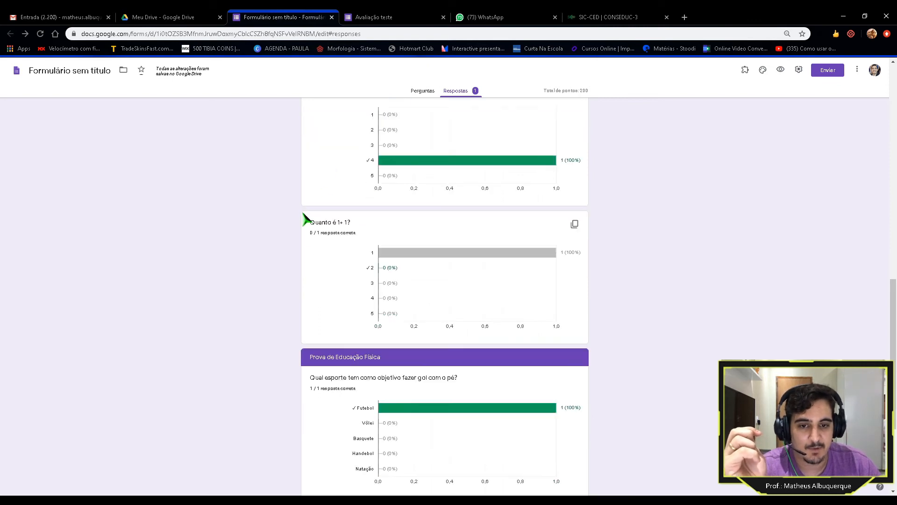
{"action": "scroll", "coordinate": [333, 256], "scroll_direction": "up", "scroll_amount": 1}
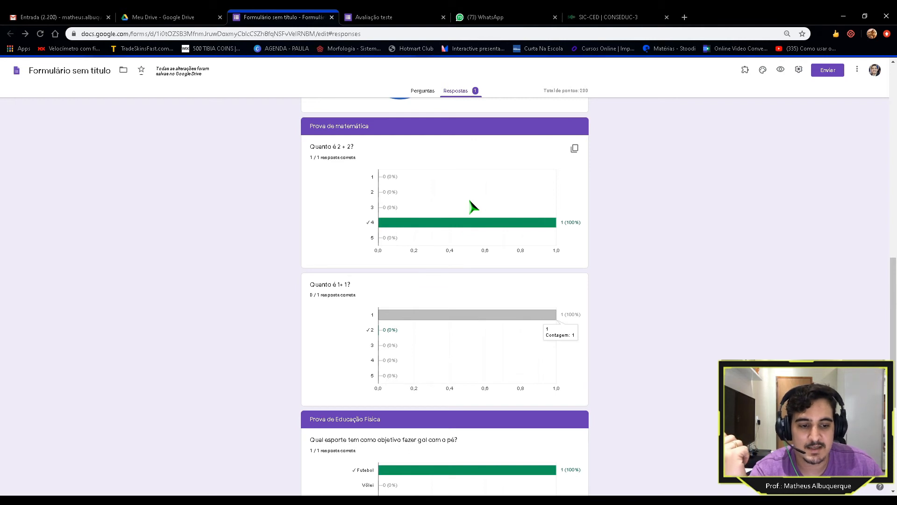
{"action": "scroll", "coordinate": [472, 205], "scroll_direction": "down", "scroll_amount": 4}
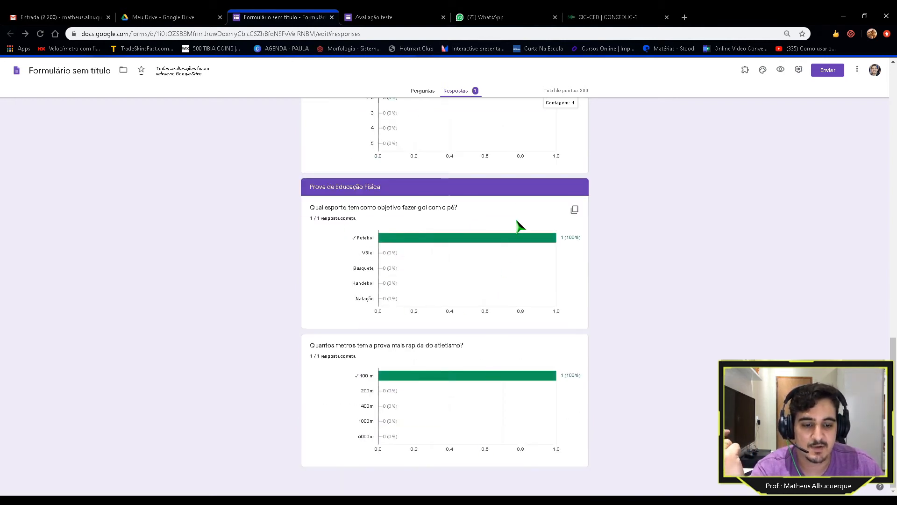
{"action": "scroll", "coordinate": [520, 226], "scroll_direction": "up", "scroll_amount": 15}
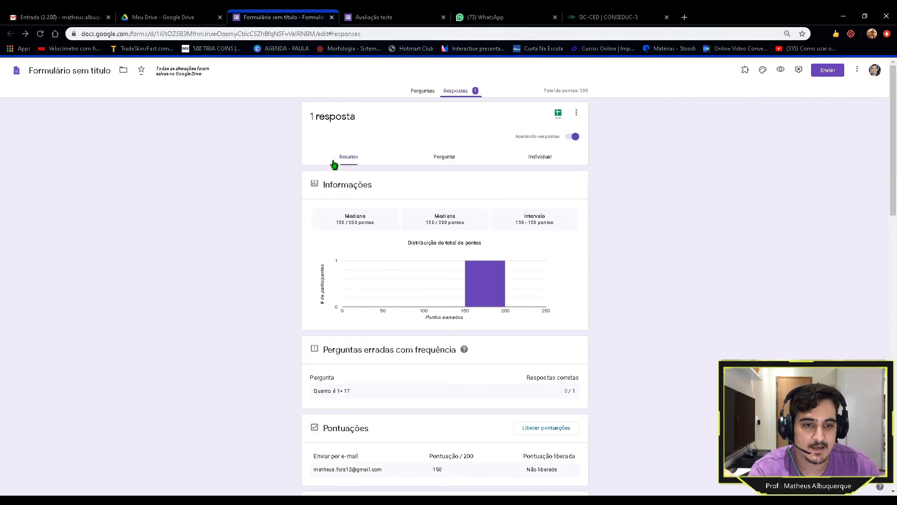
{"action": "left_click", "coordinate": [444, 161]}
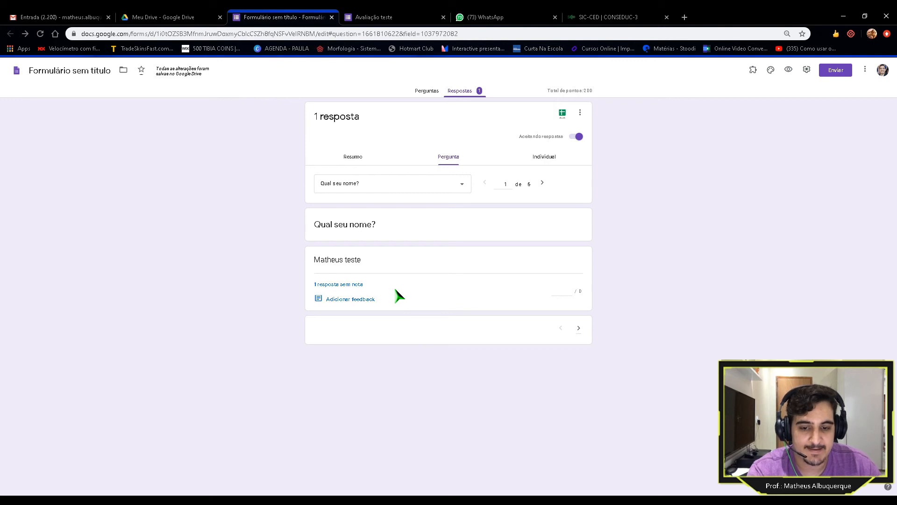
{"action": "left_click", "coordinate": [545, 160]}
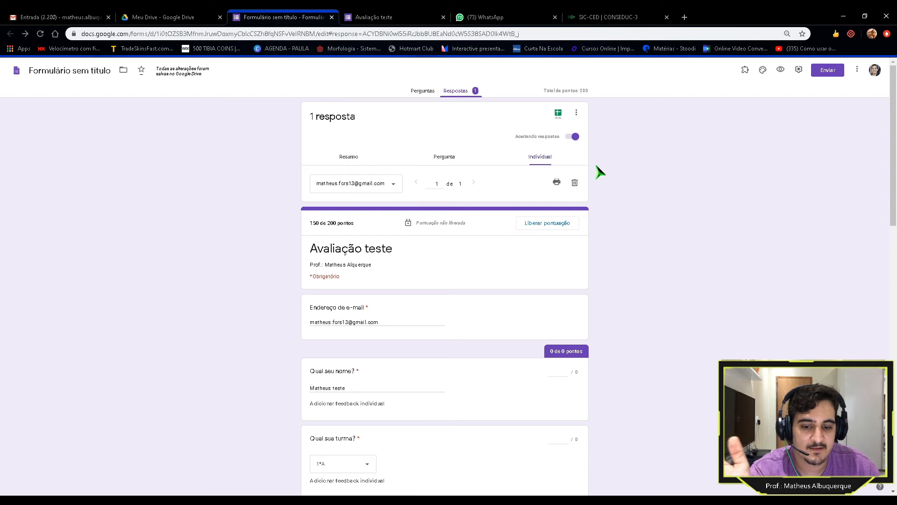
{"action": "scroll", "coordinate": [673, 206], "scroll_direction": "down", "scroll_amount": 7}
{"action": "scroll", "coordinate": [603, 254], "scroll_direction": "down", "scroll_amount": 8}
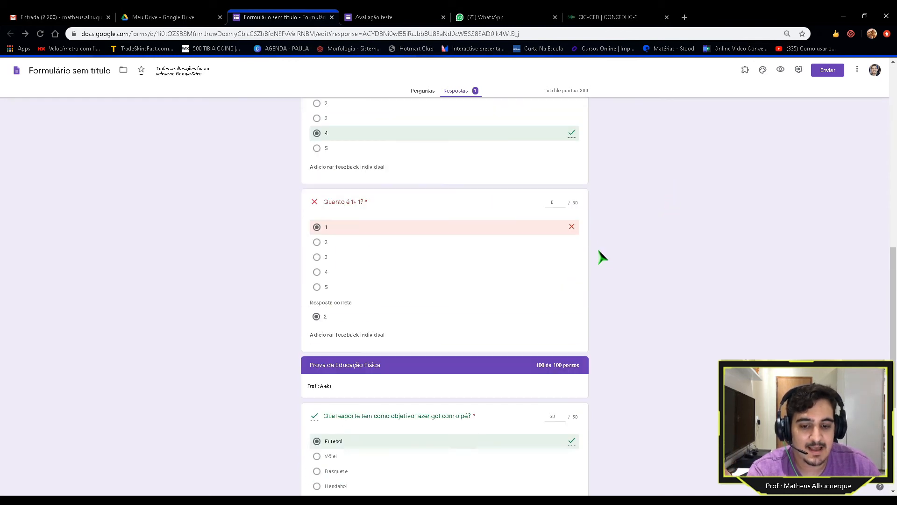
{"action": "scroll", "coordinate": [603, 257], "scroll_direction": "up", "scroll_amount": 8}
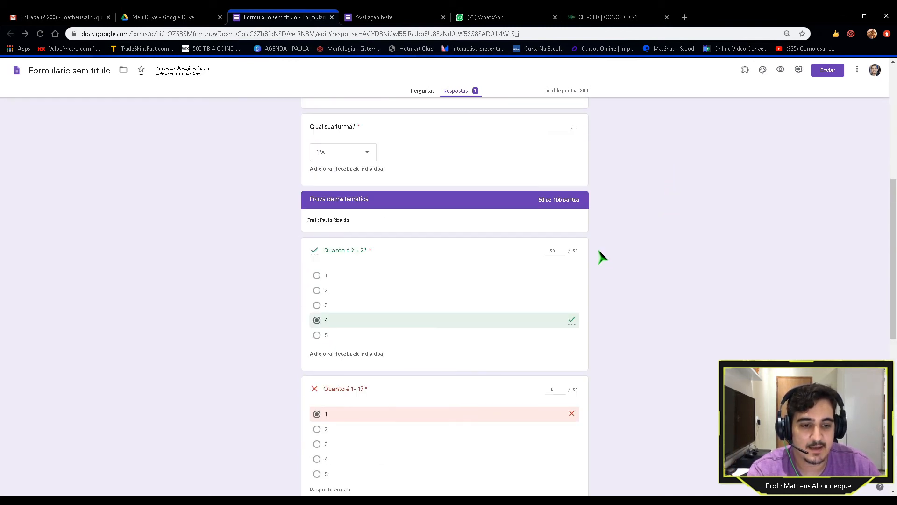
{"action": "scroll", "coordinate": [603, 257], "scroll_direction": "down", "scroll_amount": 1}
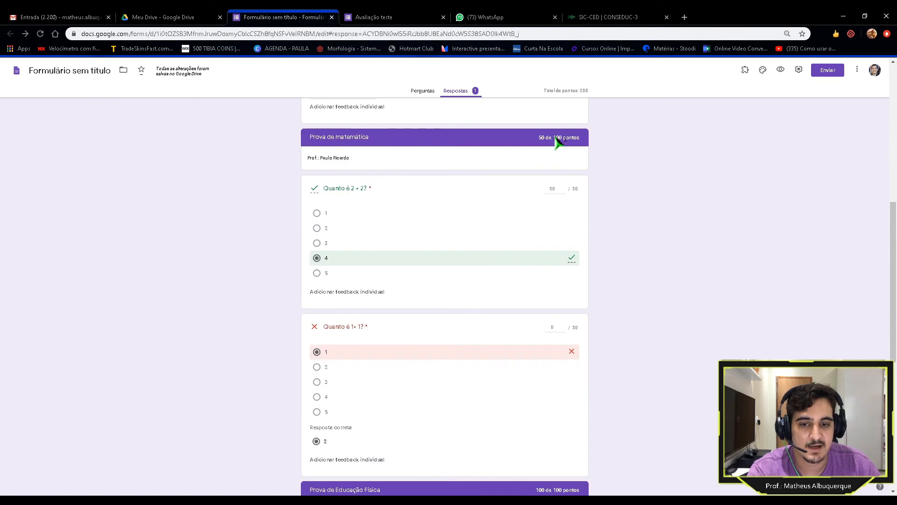
{"action": "left_click_drag", "start_coordinate": [539, 136], "coordinate": [583, 138]}
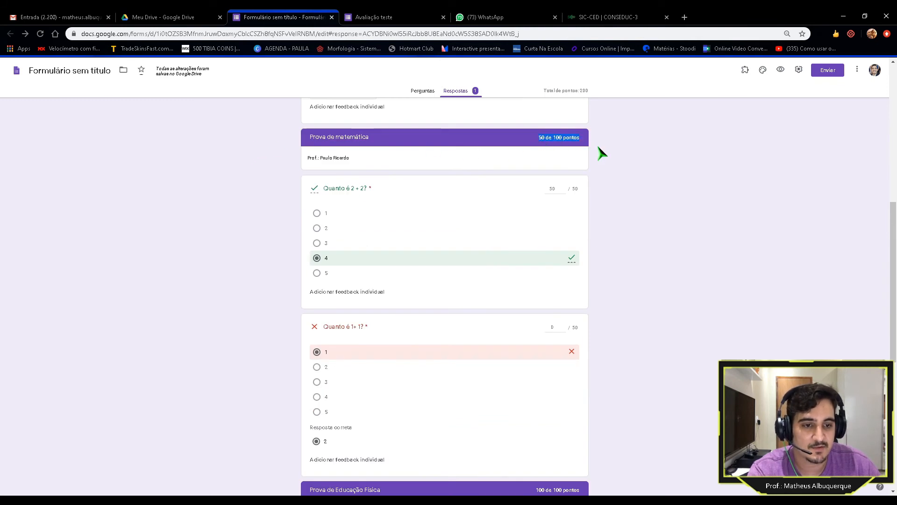
{"action": "scroll", "coordinate": [560, 159], "scroll_direction": "down", "scroll_amount": 6}
{"action": "left_click_drag", "start_coordinate": [526, 158], "coordinate": [590, 153]}
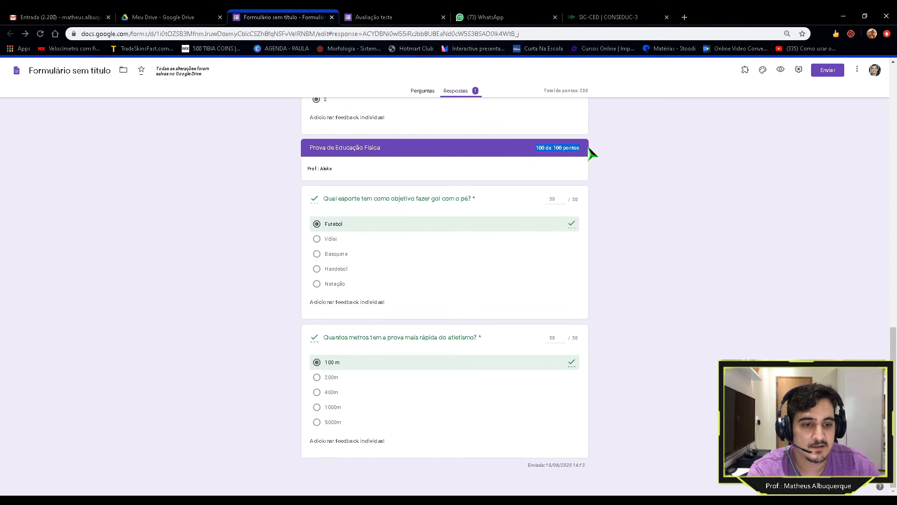
{"action": "scroll", "coordinate": [592, 153], "scroll_direction": "up", "scroll_amount": 5}
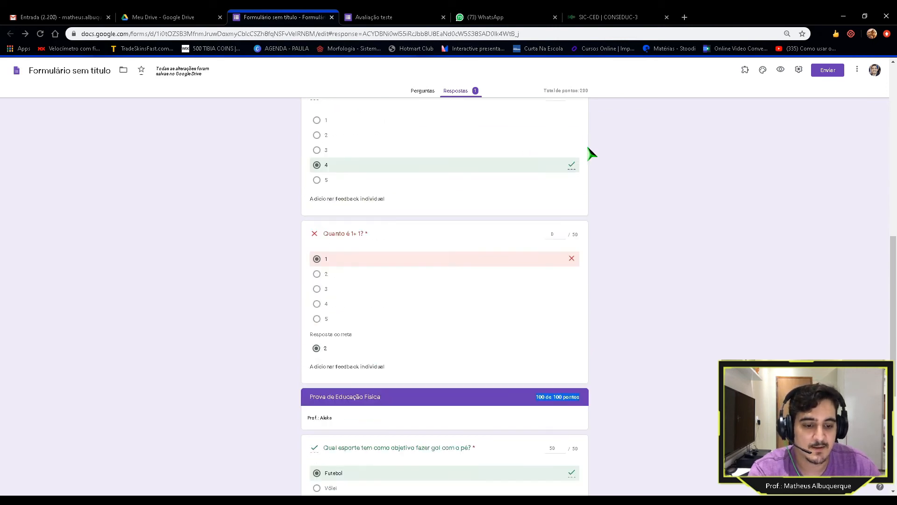
{"action": "scroll", "coordinate": [591, 154], "scroll_direction": "up", "scroll_amount": 5}
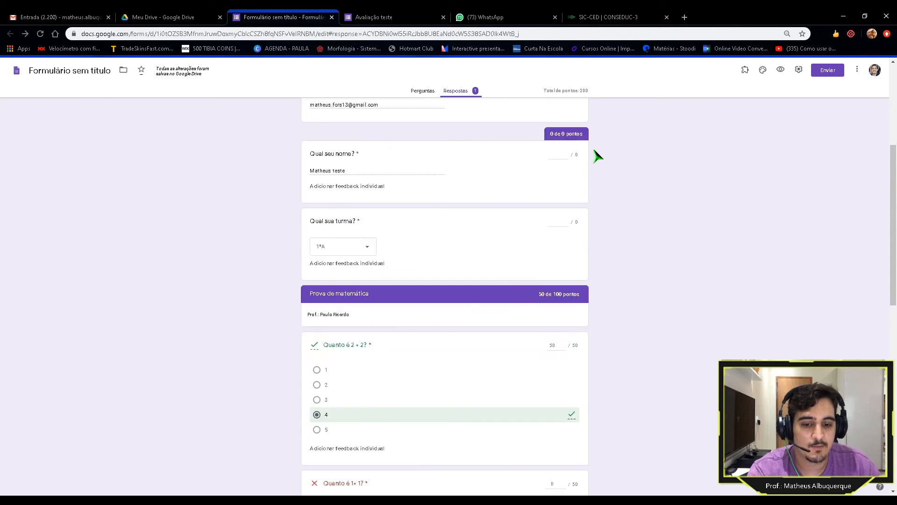
{"action": "scroll", "coordinate": [603, 161], "scroll_direction": "up", "scroll_amount": 1}
{"action": "scroll", "coordinate": [603, 161], "scroll_direction": "down", "scroll_amount": 2}
{"action": "scroll", "coordinate": [604, 161], "scroll_direction": "up", "scroll_amount": 2}
{"action": "scroll", "coordinate": [603, 161], "scroll_direction": "up", "scroll_amount": 1}
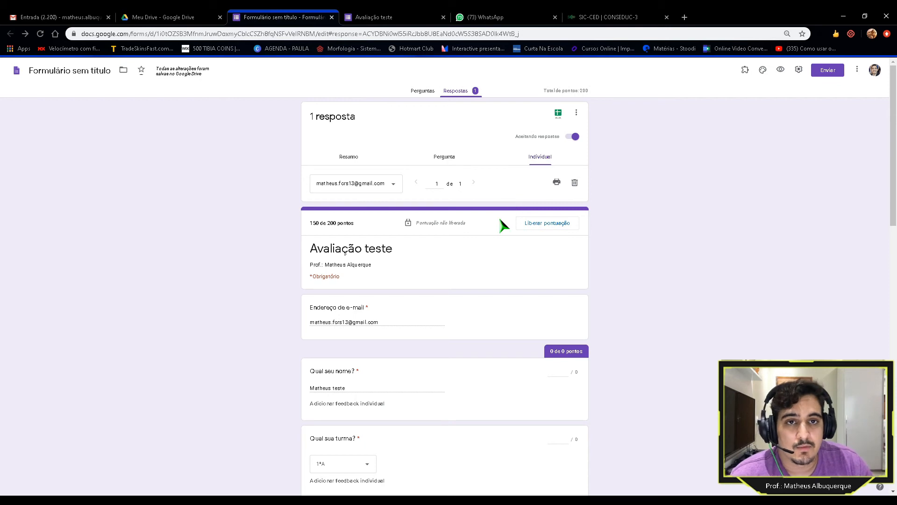
Step: Release the 150/200 score to the respondent with a notification e-mail, then go to Gmail
{"action": "left_click", "coordinate": [554, 229]}
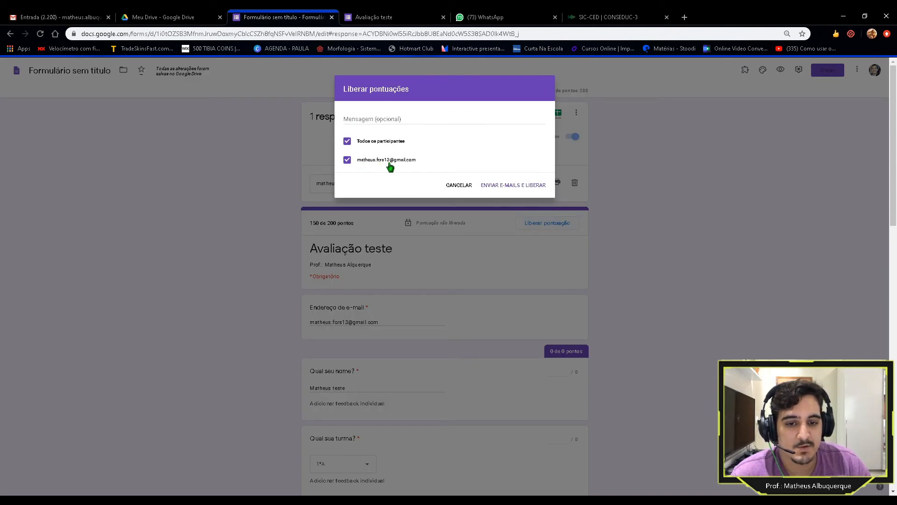
{"action": "left_click", "coordinate": [514, 186]}
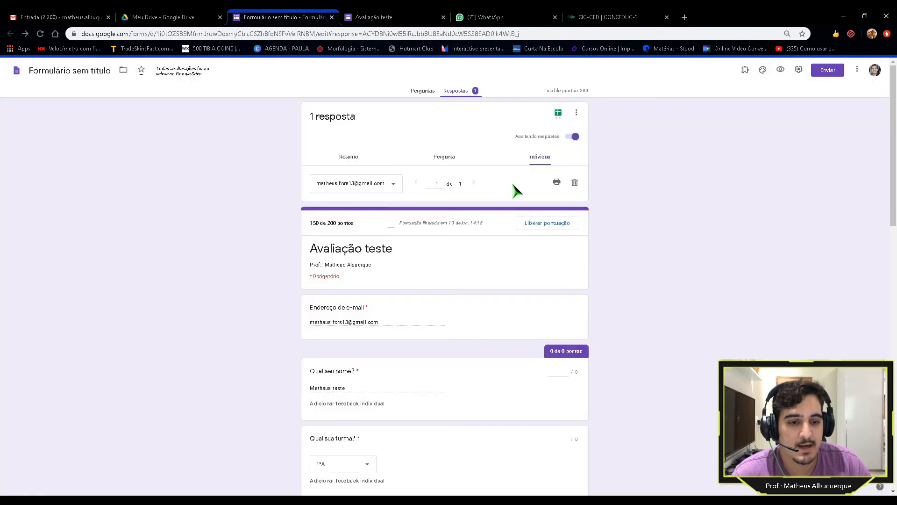
{"action": "left_click", "coordinate": [26, 18]}
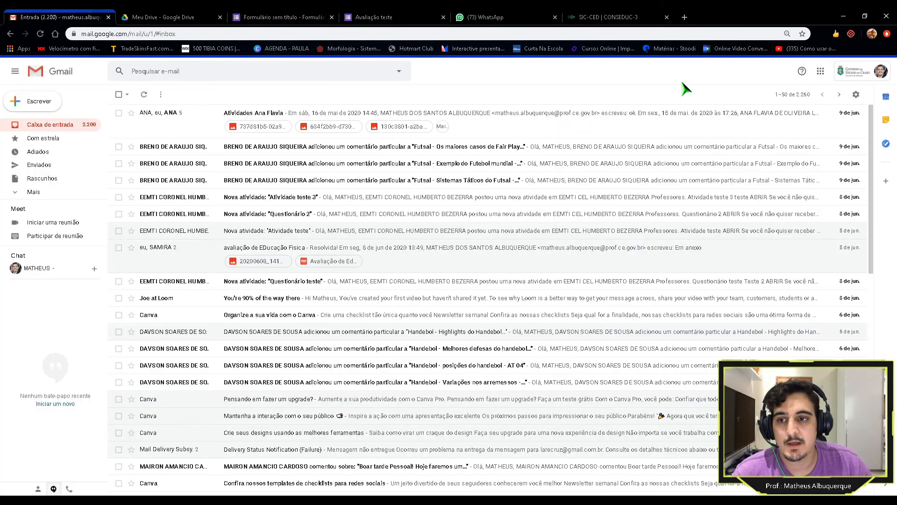
Step: Switch to the student's account and view the graded quiz from the 'Pontuação lançada' e-mail
{"action": "left_click", "coordinate": [880, 71]}
{"action": "left_click", "coordinate": [815, 195]}
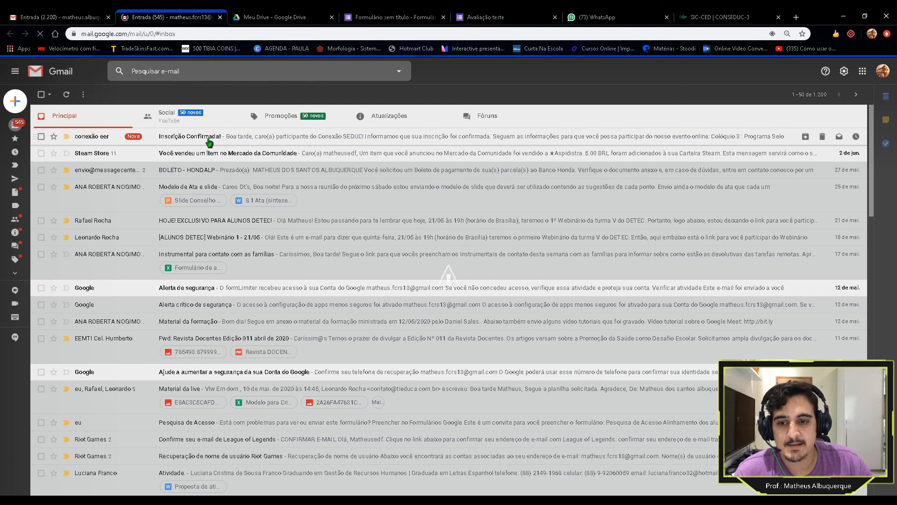
{"action": "left_click", "coordinate": [404, 116]}
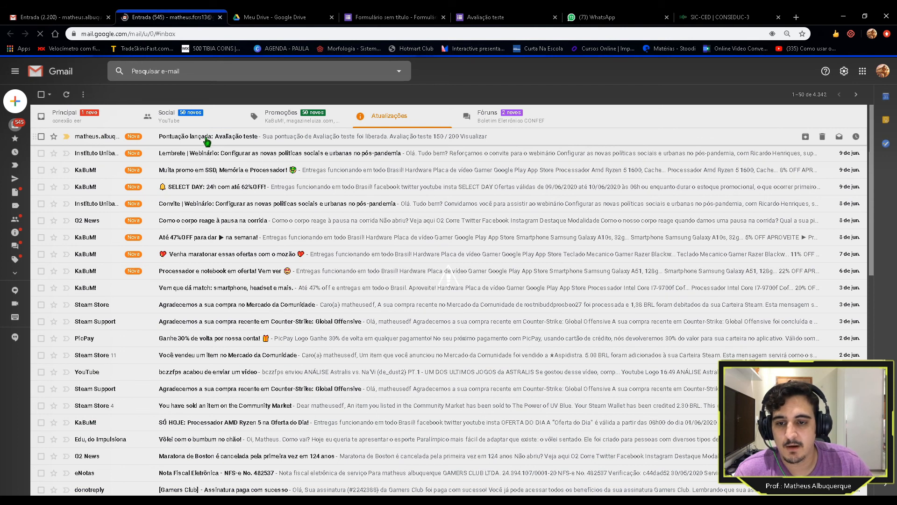
{"action": "left_click", "coordinate": [207, 141]}
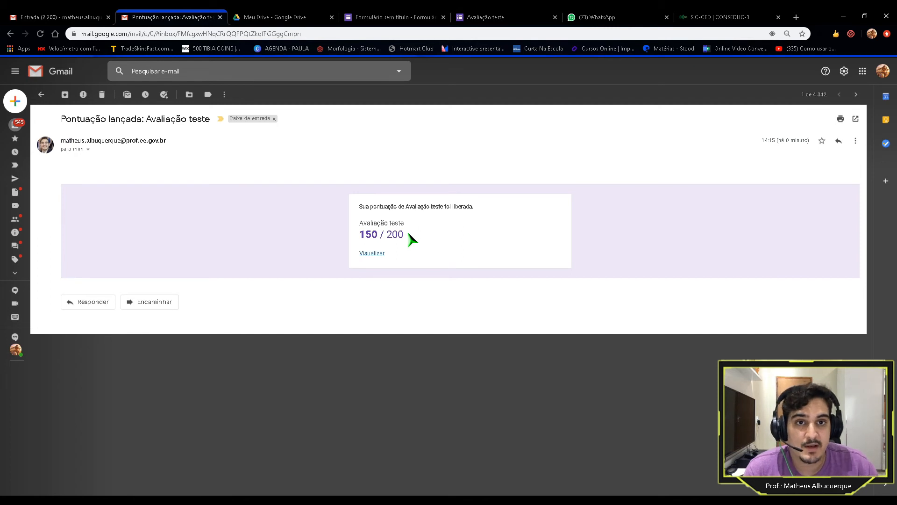
{"action": "left_click", "coordinate": [372, 254]}
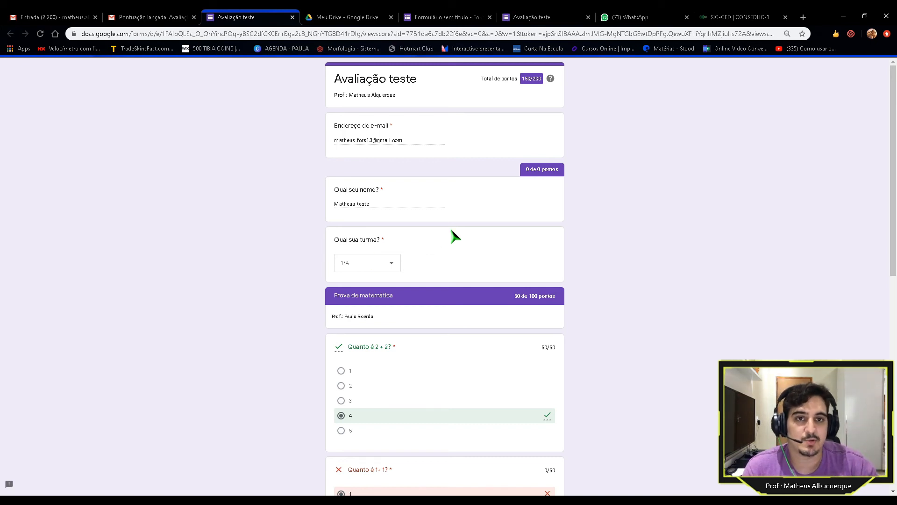
Step: Scroll through the graded quiz, highlighting the total score and the Resposta correta note
{"action": "scroll", "coordinate": [535, 236], "scroll_direction": "down", "scroll_amount": 4}
{"action": "scroll", "coordinate": [536, 234], "scroll_direction": "up", "scroll_amount": 1}
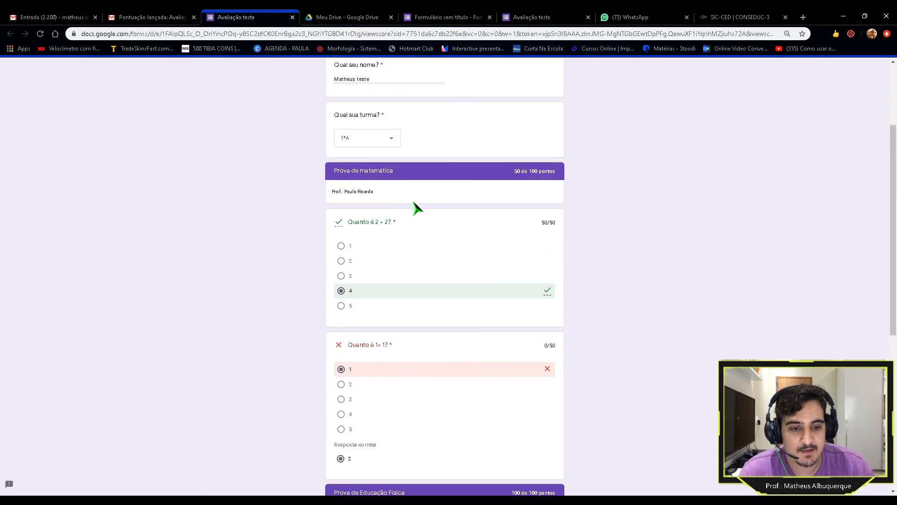
{"action": "left_click_drag", "start_coordinate": [340, 172], "coordinate": [560, 175]}
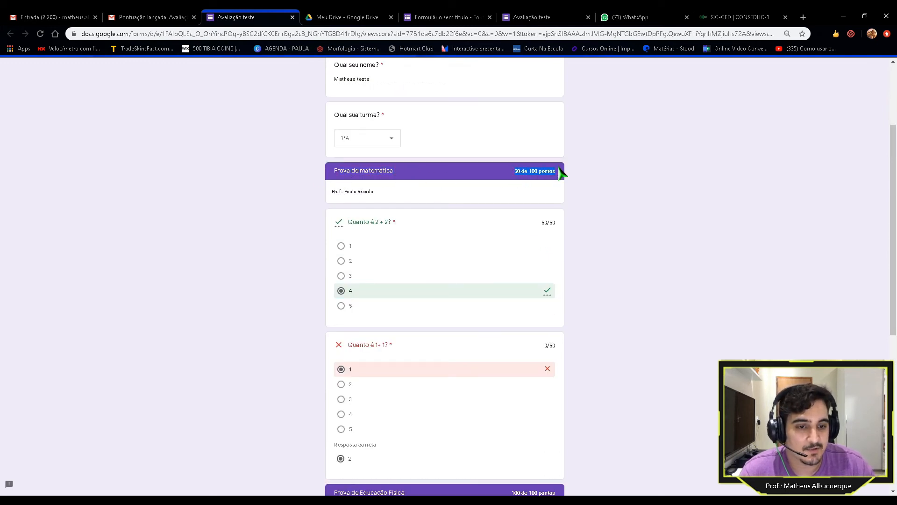
{"action": "scroll", "coordinate": [517, 187], "scroll_direction": "down", "scroll_amount": 1}
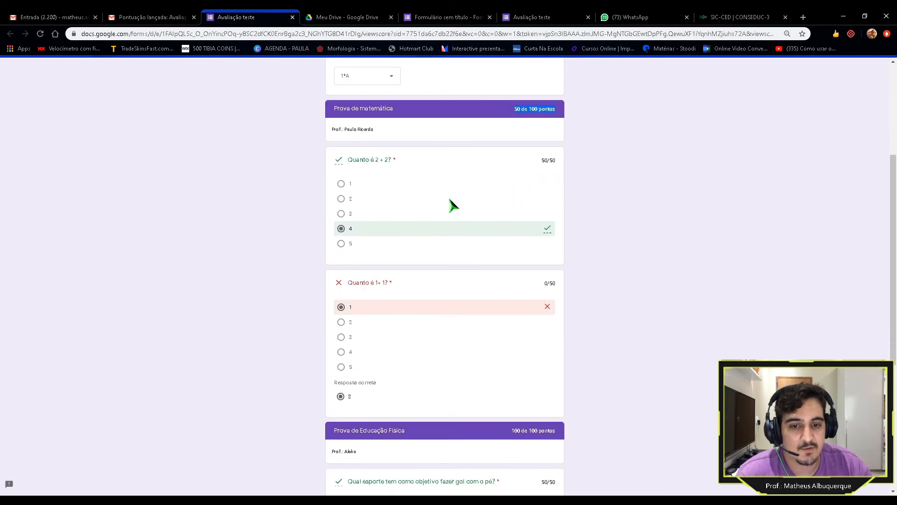
{"action": "scroll", "coordinate": [452, 203], "scroll_direction": "down", "scroll_amount": 2}
{"action": "scroll", "coordinate": [456, 236], "scroll_direction": "up", "scroll_amount": 2}
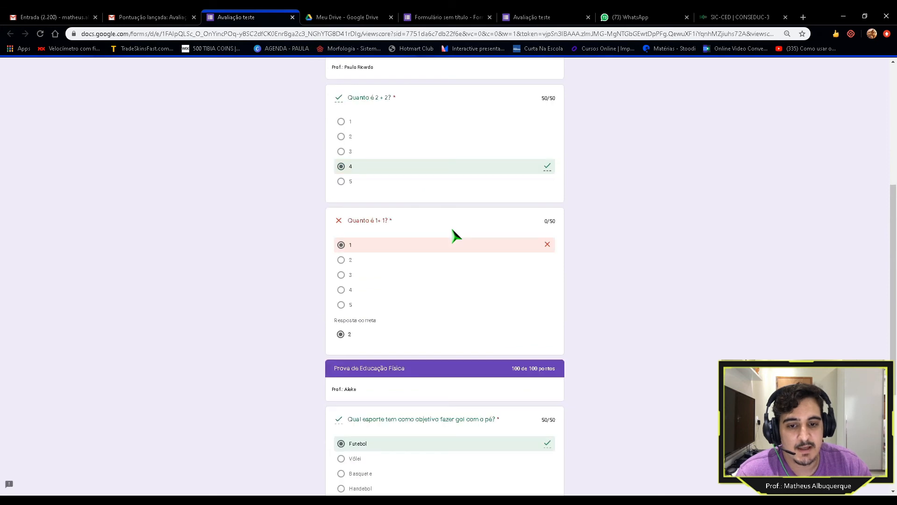
{"action": "scroll", "coordinate": [391, 339], "scroll_direction": "down", "scroll_amount": 2}
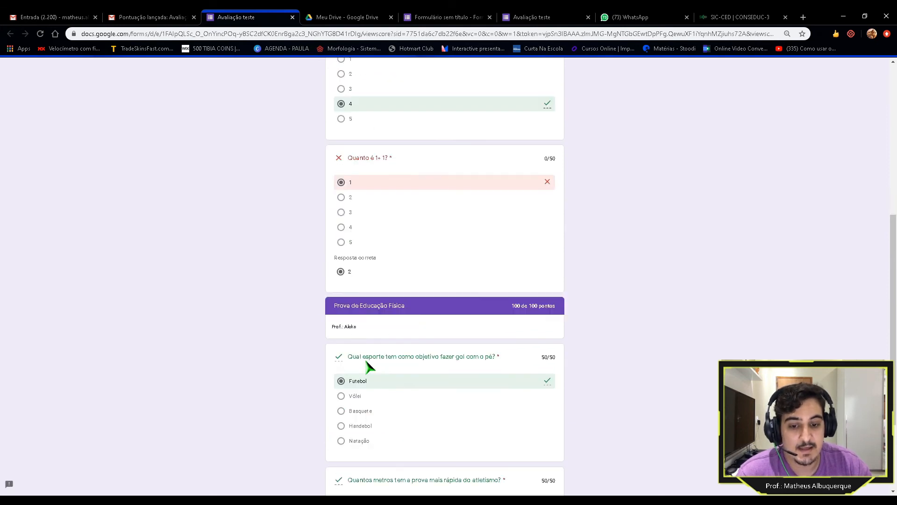
{"action": "left_click_drag", "start_coordinate": [330, 256], "coordinate": [371, 257]}
{"action": "left_click", "coordinate": [358, 277]}
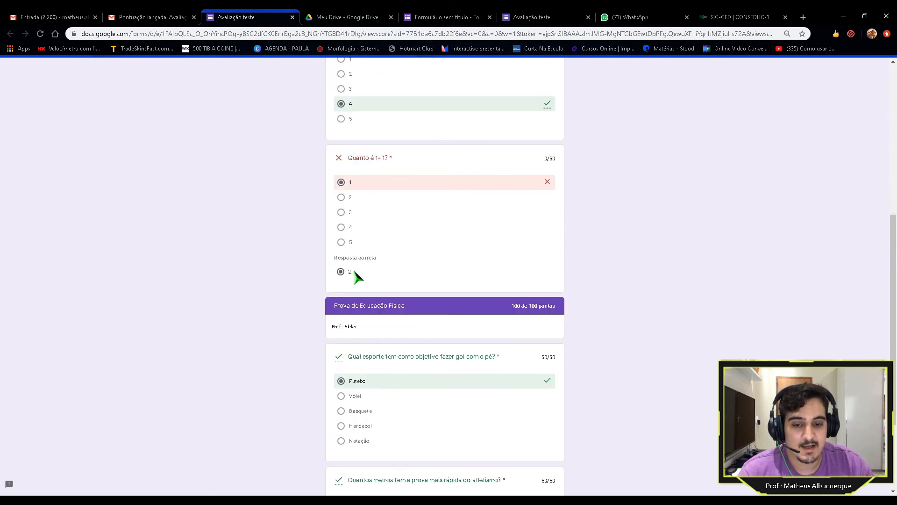
{"action": "scroll", "coordinate": [364, 275], "scroll_direction": "up", "scroll_amount": 2}
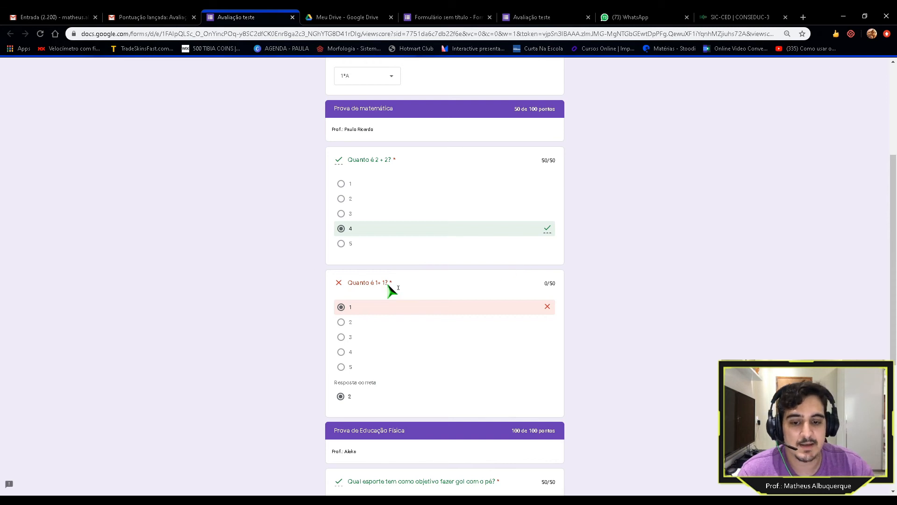
Step: Scroll to the Educação Física section and highlight its 100 de 100 pontos score
{"action": "scroll", "coordinate": [391, 290], "scroll_direction": "down", "scroll_amount": 3}
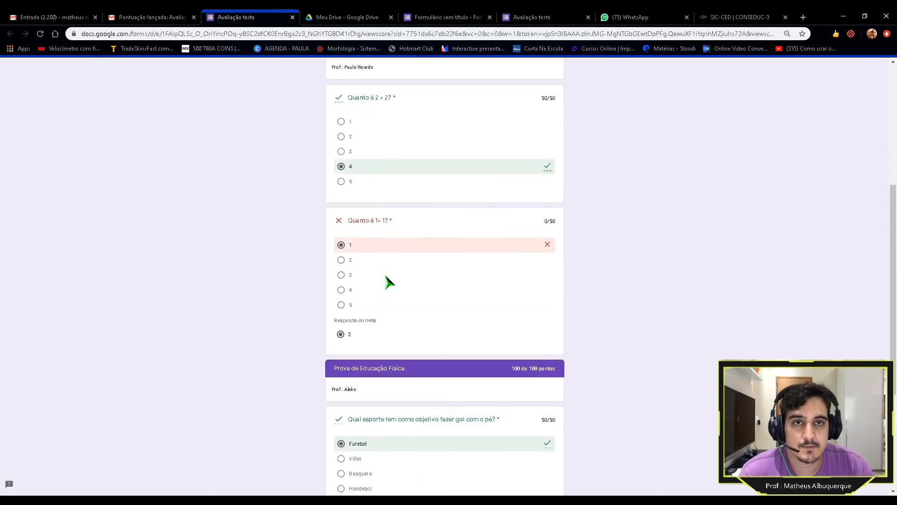
{"action": "scroll", "coordinate": [391, 283], "scroll_direction": "down", "scroll_amount": 3}
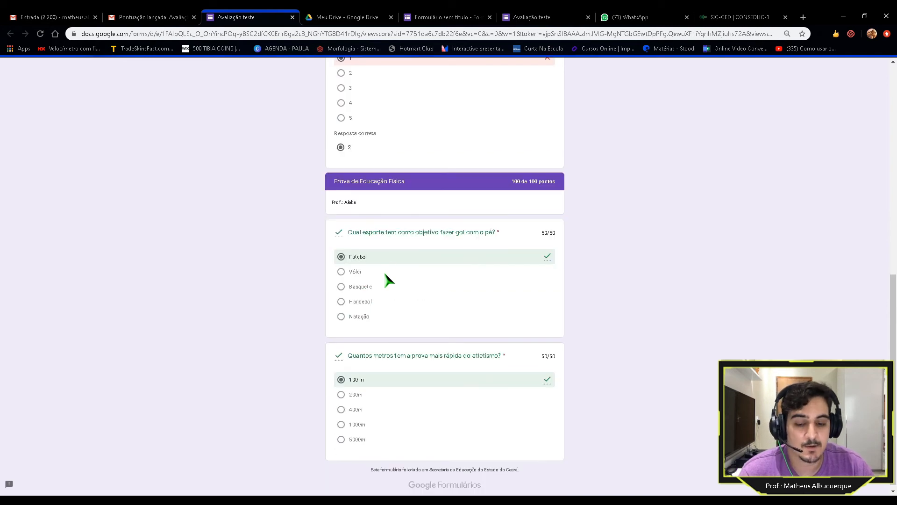
{"action": "scroll", "coordinate": [388, 276], "scroll_direction": "down", "scroll_amount": 1}
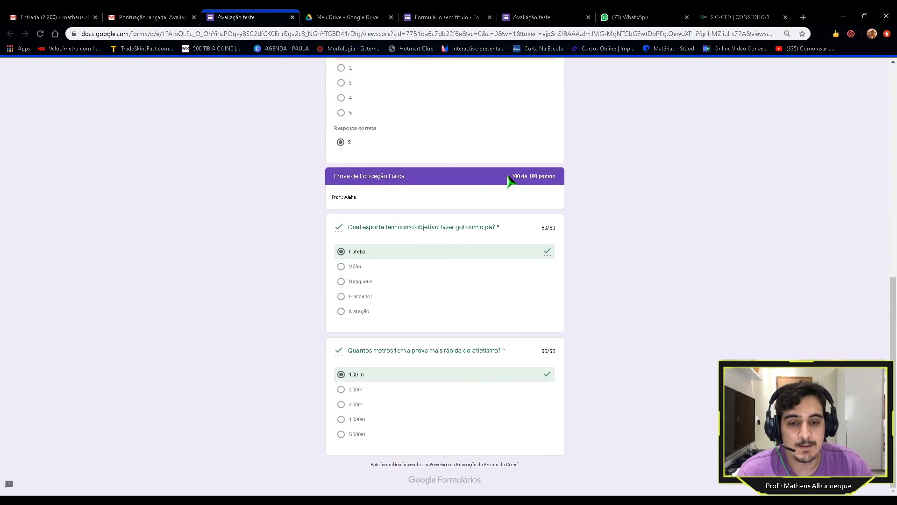
{"action": "left_click_drag", "start_coordinate": [510, 176], "coordinate": [566, 178]}
{"action": "left_click", "coordinate": [559, 178]}
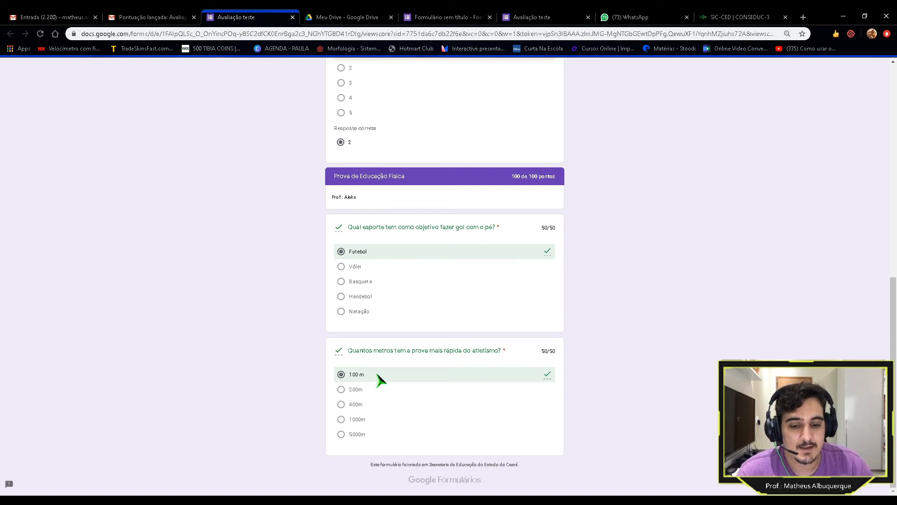
{"action": "scroll", "coordinate": [514, 329], "scroll_direction": "up", "scroll_amount": 10}
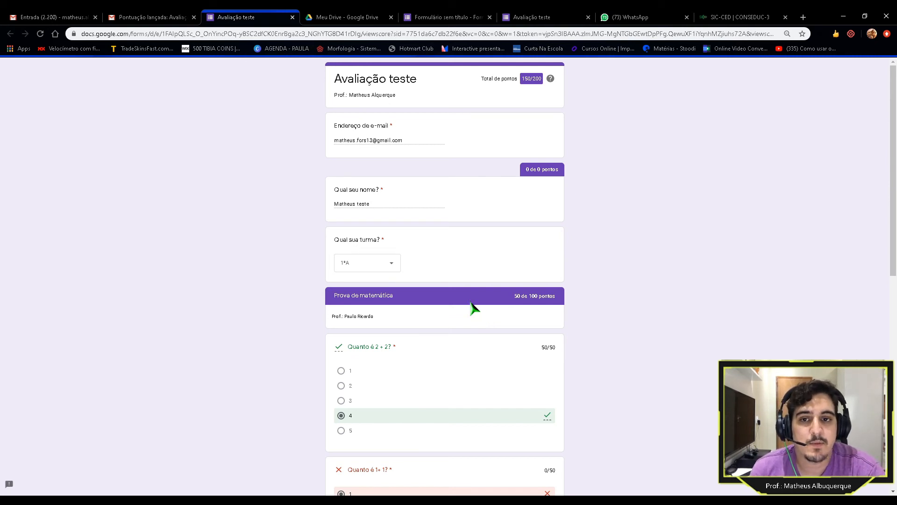
Step: Close the Avaliação teste tabs and switch off Aceitando respostas on the Responses tab
{"action": "left_click", "coordinate": [293, 18]}
{"action": "left_click", "coordinate": [376, 22]}
{"action": "left_click", "coordinate": [448, 17]}
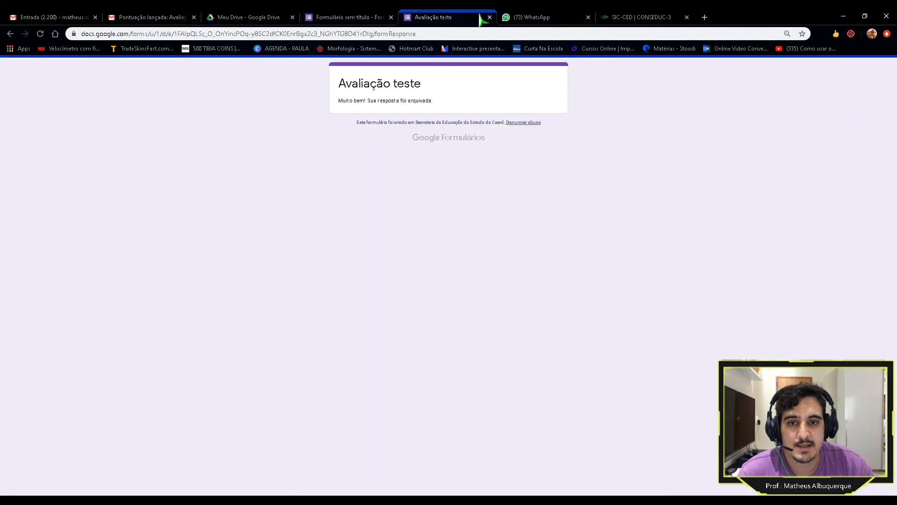
{"action": "left_click", "coordinate": [490, 18]}
{"action": "left_click", "coordinate": [346, 18]}
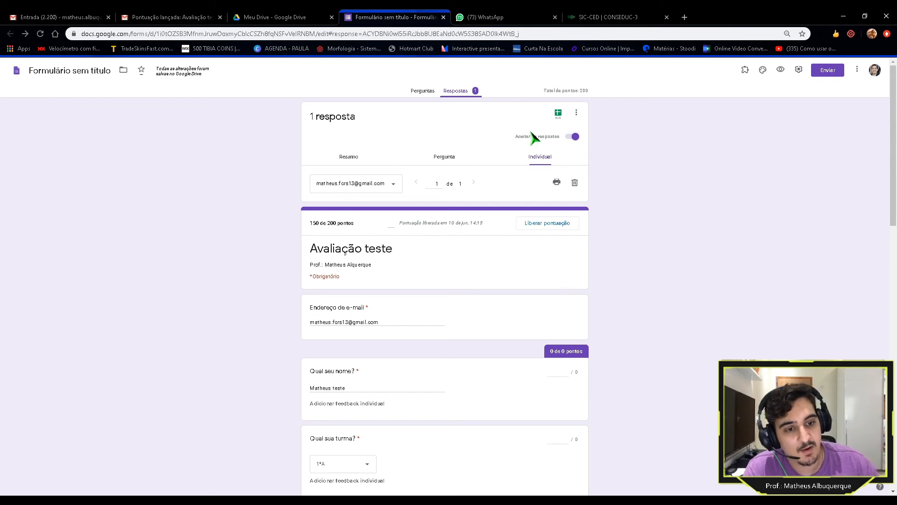
{"action": "left_click", "coordinate": [574, 137]}
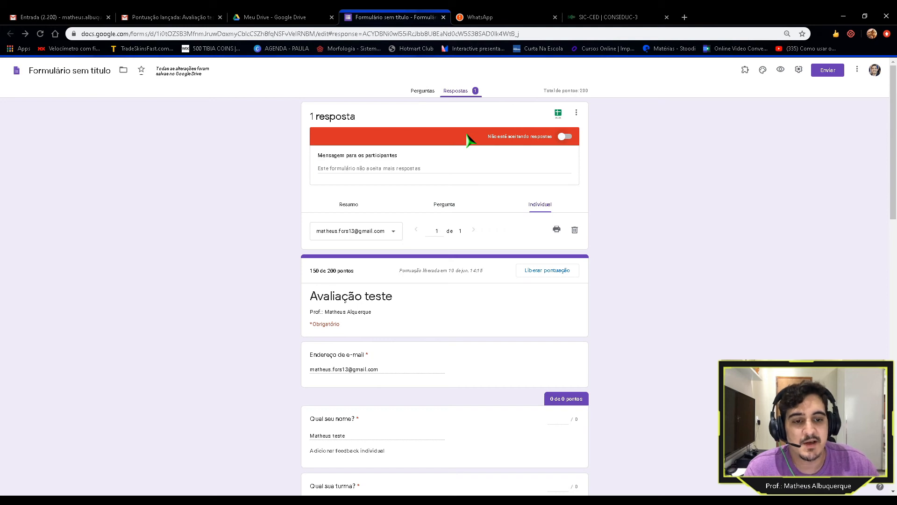
{"action": "left_click", "coordinate": [566, 137]}
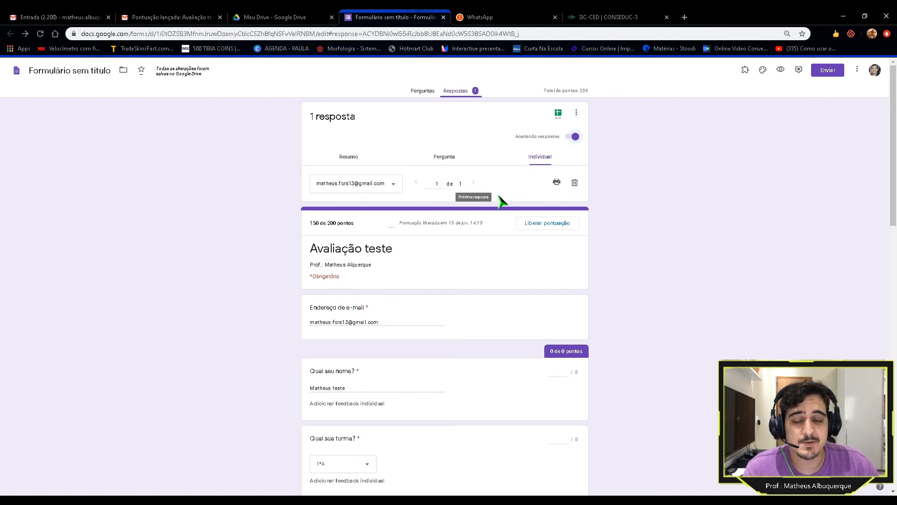
{"action": "scroll", "coordinate": [514, 259], "scroll_direction": "down", "scroll_amount": 1}
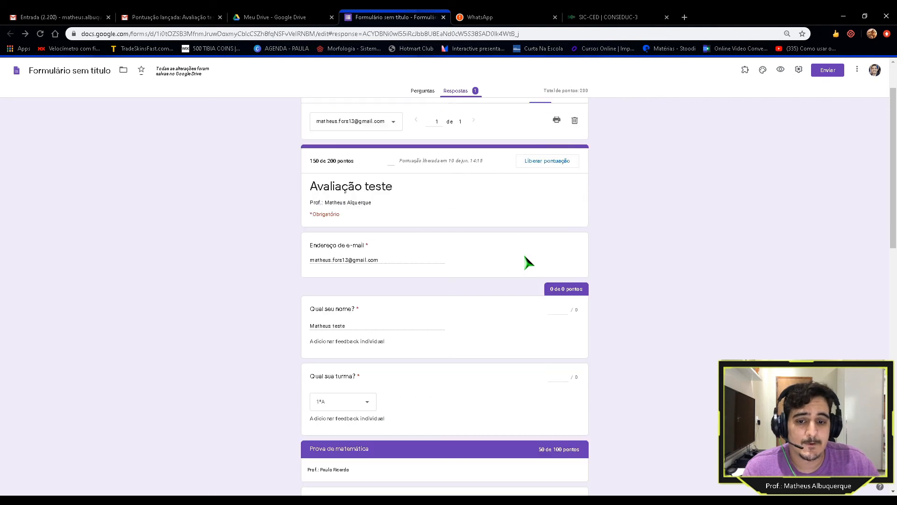
{"action": "scroll", "coordinate": [531, 264], "scroll_direction": "up", "scroll_amount": 1}
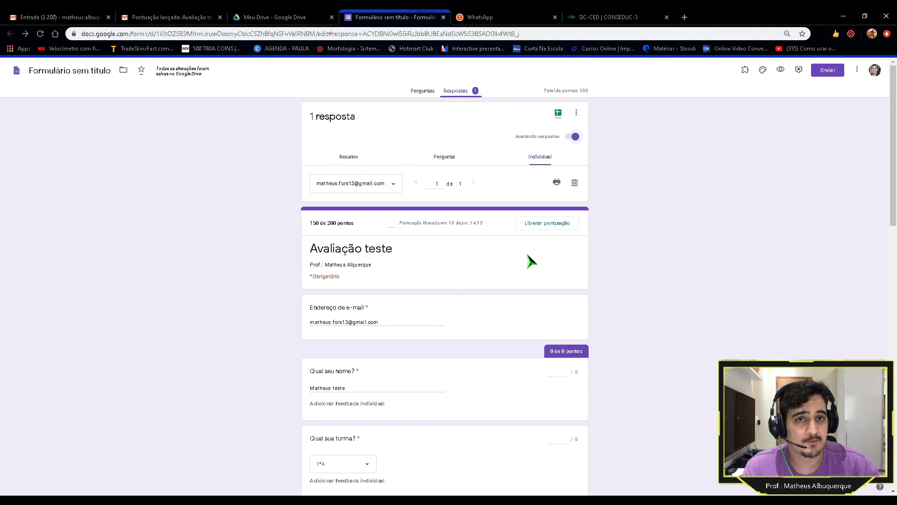
{"action": "scroll", "coordinate": [497, 252], "scroll_direction": "down", "scroll_amount": 1}
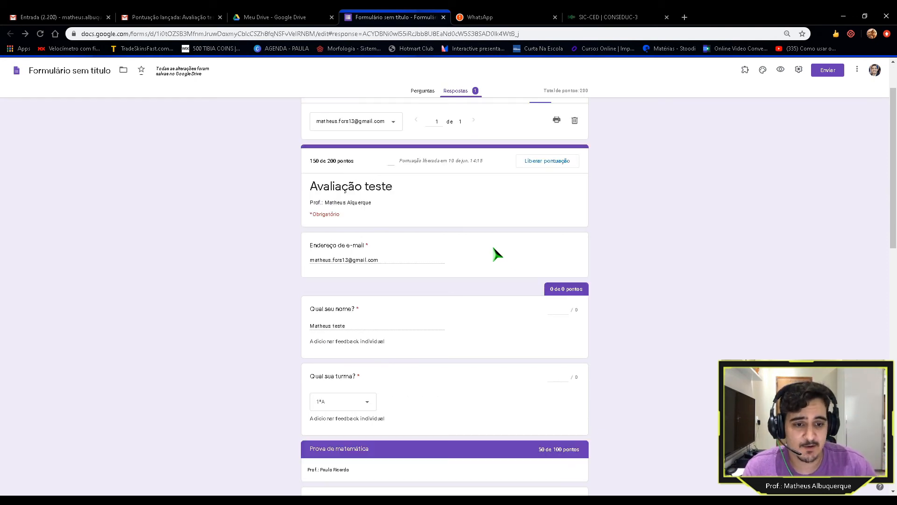
{"action": "scroll", "coordinate": [511, 246], "scroll_direction": "up", "scroll_amount": 1}
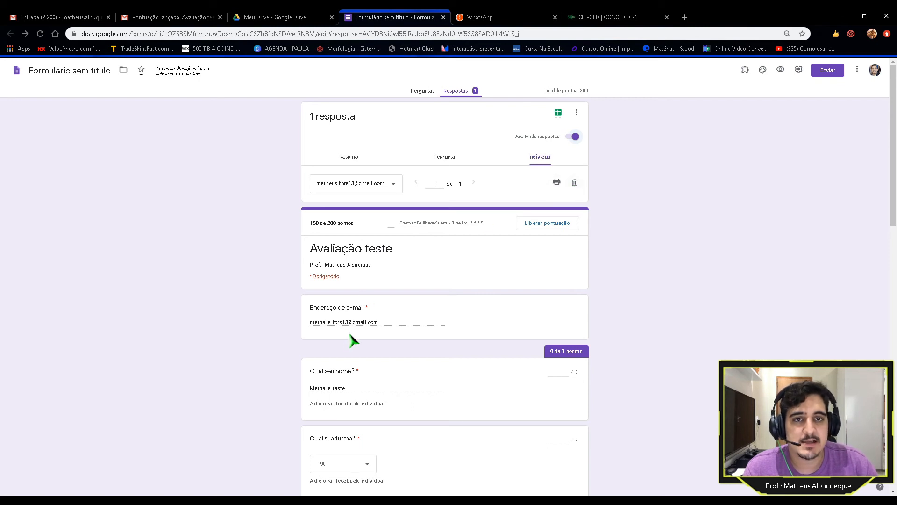
{"action": "scroll", "coordinate": [345, 322], "scroll_direction": "down", "scroll_amount": 1}
{"action": "scroll", "coordinate": [339, 327], "scroll_direction": "up", "scroll_amount": 1}
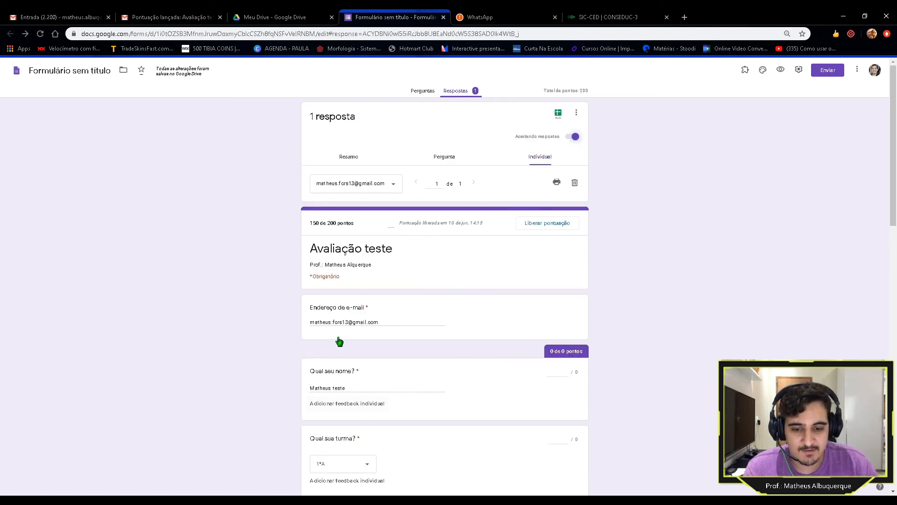
Step: Delete the single test response, confirming with SIM in Excluir resposta
{"action": "left_click", "coordinate": [575, 183]}
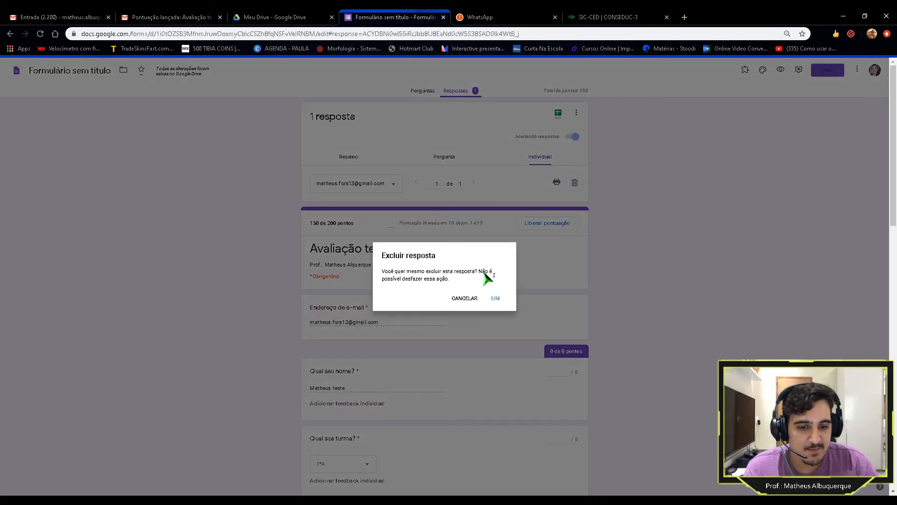
{"action": "left_click", "coordinate": [495, 298]}
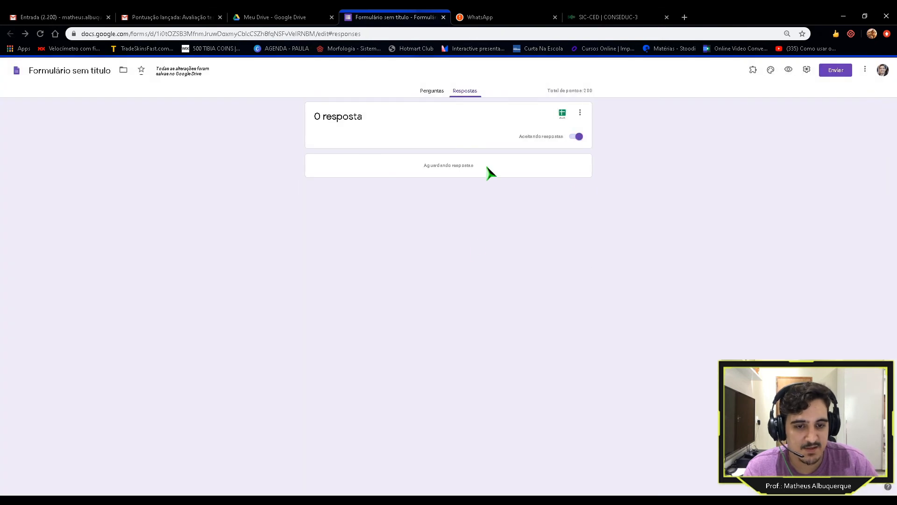
Step: Return to the Avaliação teste questions, then open Settings and close it with Cancelar unchanged
{"action": "left_click", "coordinate": [429, 90]}
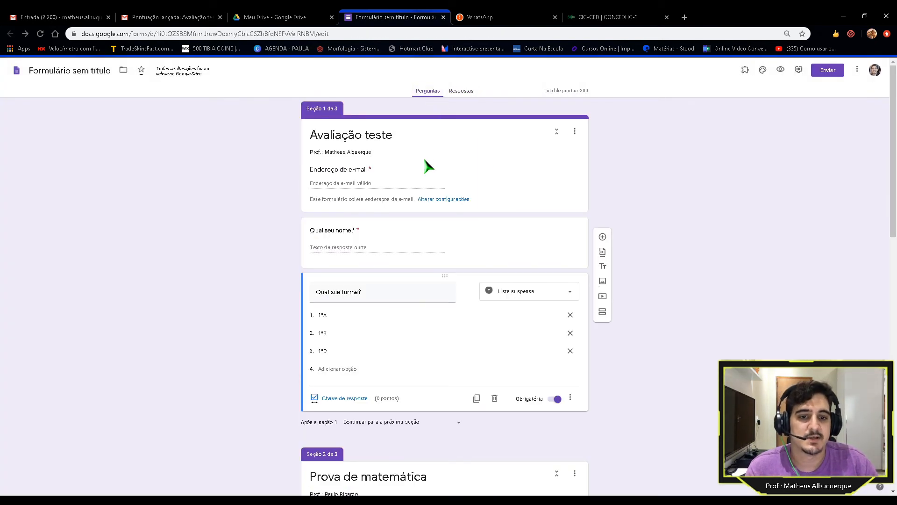
{"action": "scroll", "coordinate": [430, 170], "scroll_direction": "down", "scroll_amount": 13}
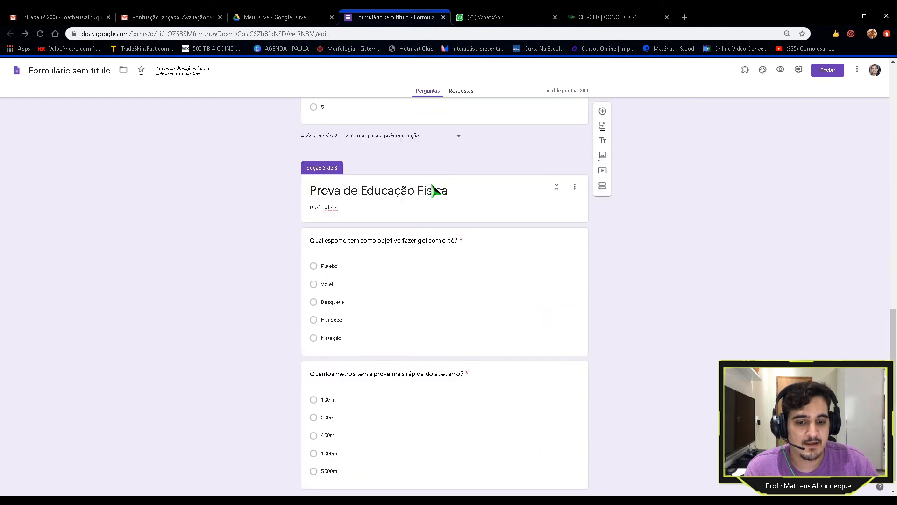
{"action": "scroll", "coordinate": [434, 189], "scroll_direction": "up", "scroll_amount": 13}
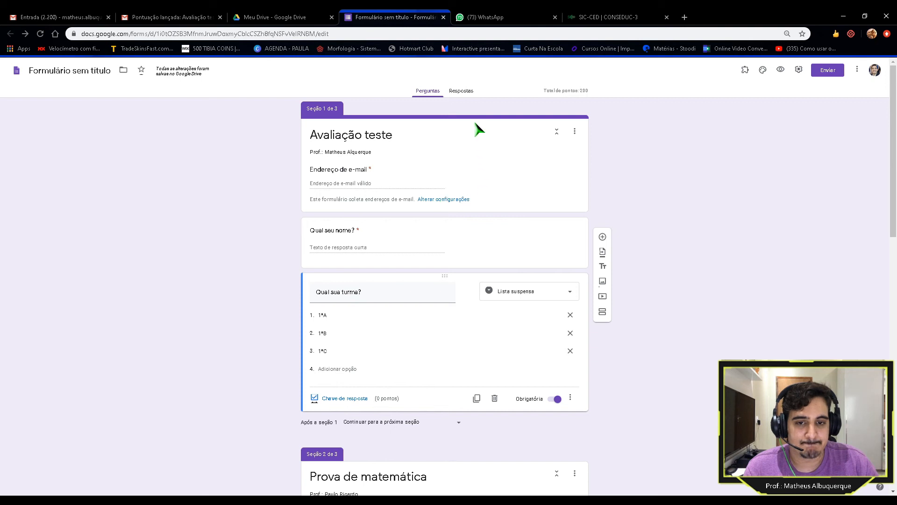
{"action": "left_click", "coordinate": [798, 70]}
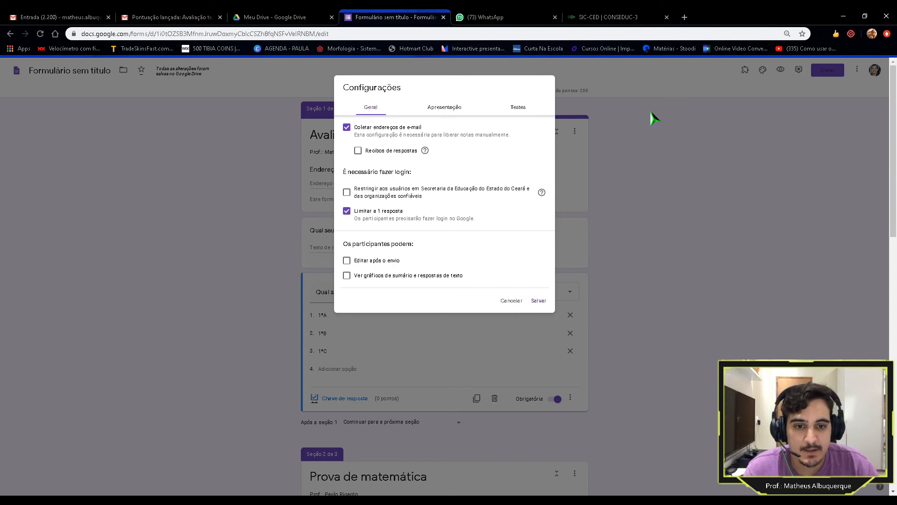
{"action": "left_click", "coordinate": [511, 300]}
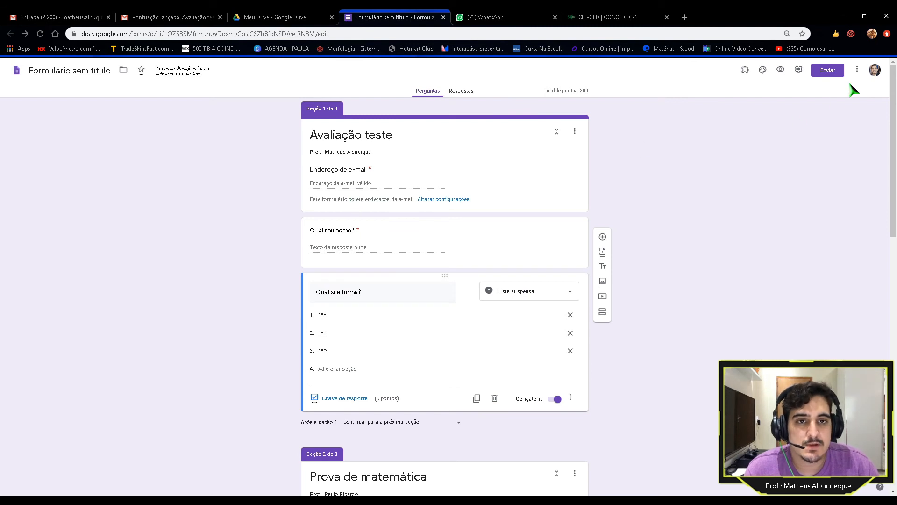
Step: Open the Enviar options and switch to sharing the form as a link
{"action": "left_click", "coordinate": [828, 70]}
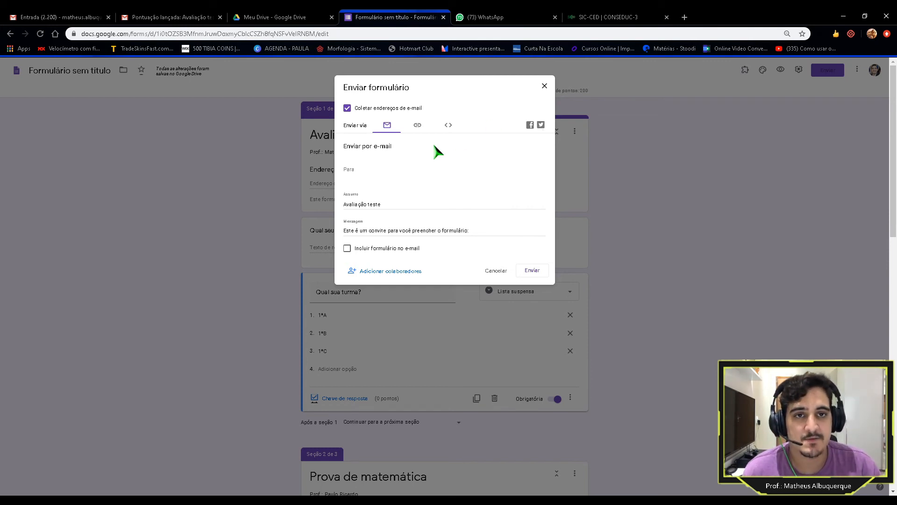
{"action": "left_click", "coordinate": [397, 169]}
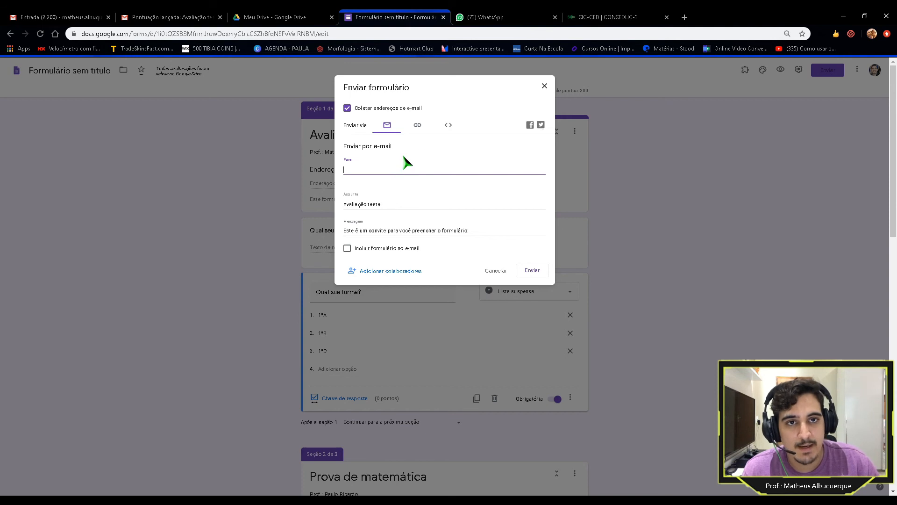
{"action": "left_click", "coordinate": [417, 125]}
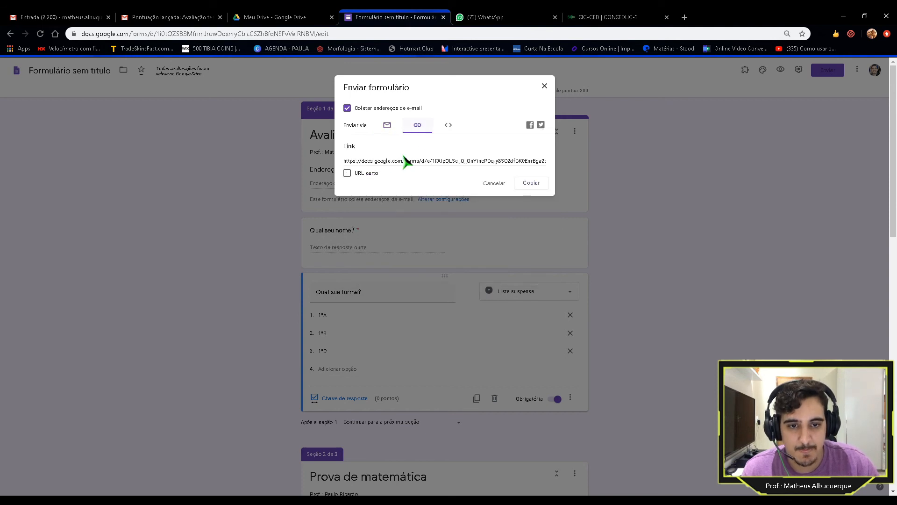
{"action": "left_click", "coordinate": [389, 126]}
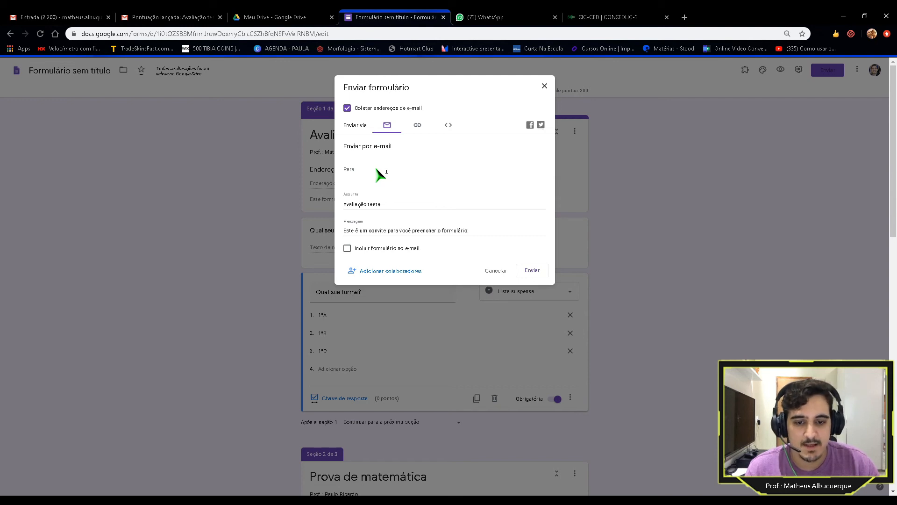
{"action": "left_click", "coordinate": [415, 131]}
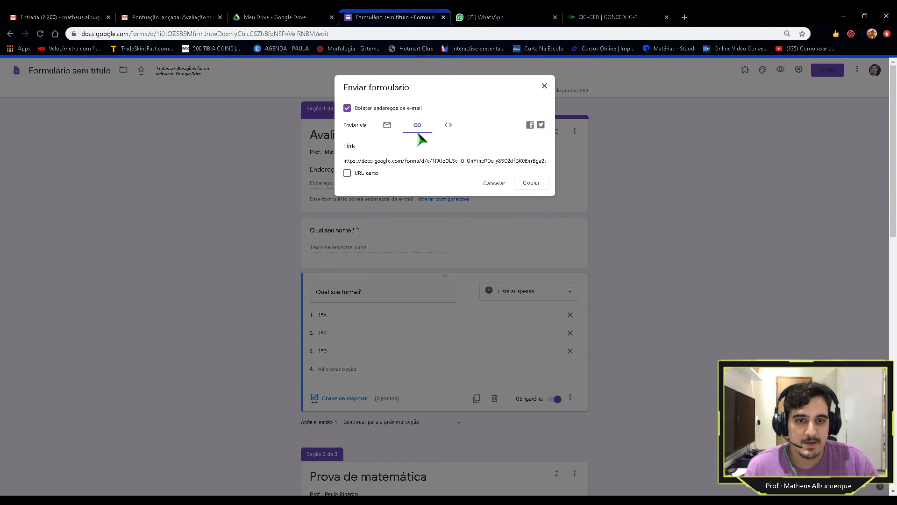
Step: Tick URL curto, copy the shortened quiz link, and close the send dialog
{"action": "left_click", "coordinate": [348, 174]}
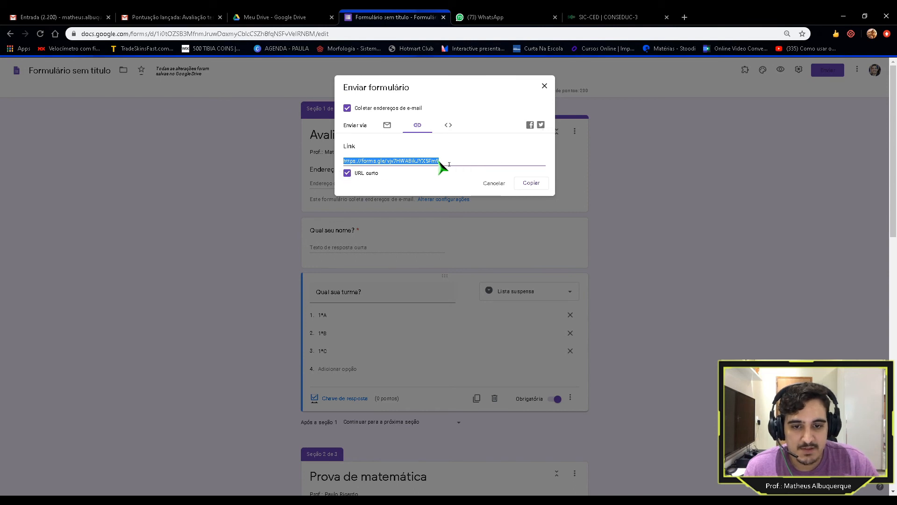
{"action": "left_click", "coordinate": [531, 185]}
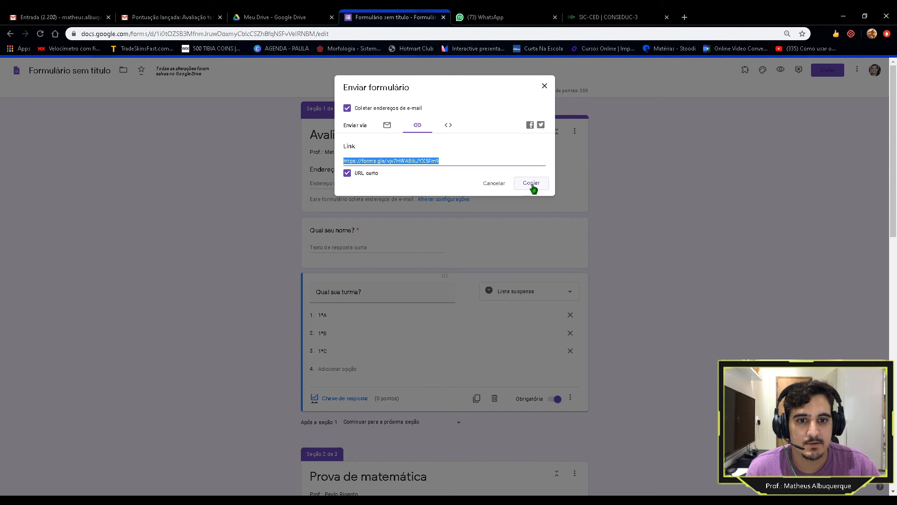
{"action": "left_click", "coordinate": [545, 86]}
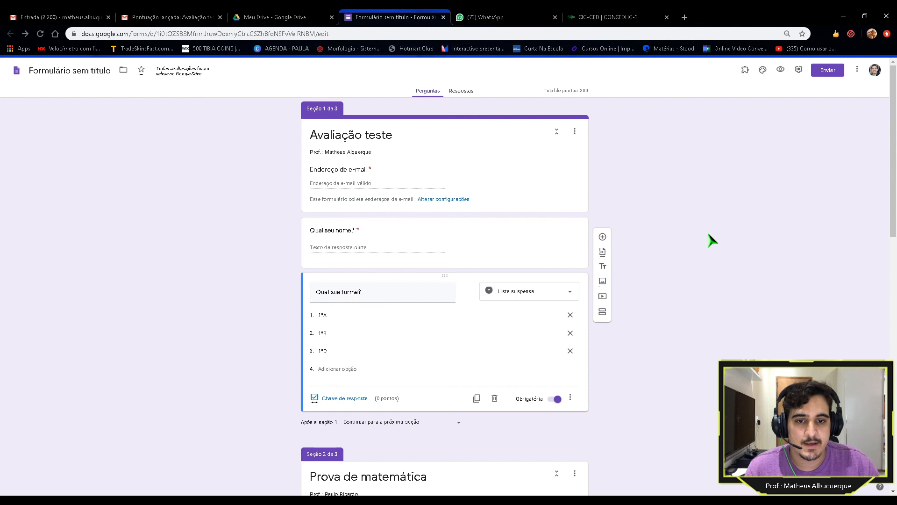
{"action": "left_click", "coordinate": [858, 71]}
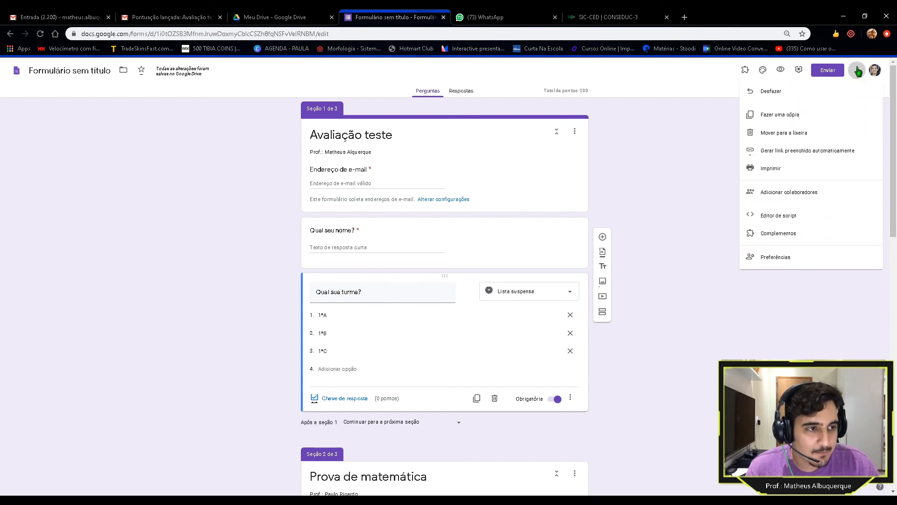
Step: Open Adicionar colaboradores from the three-dot menu, view its gear settings, and return to Adicionar editores
{"action": "left_click", "coordinate": [858, 71]}
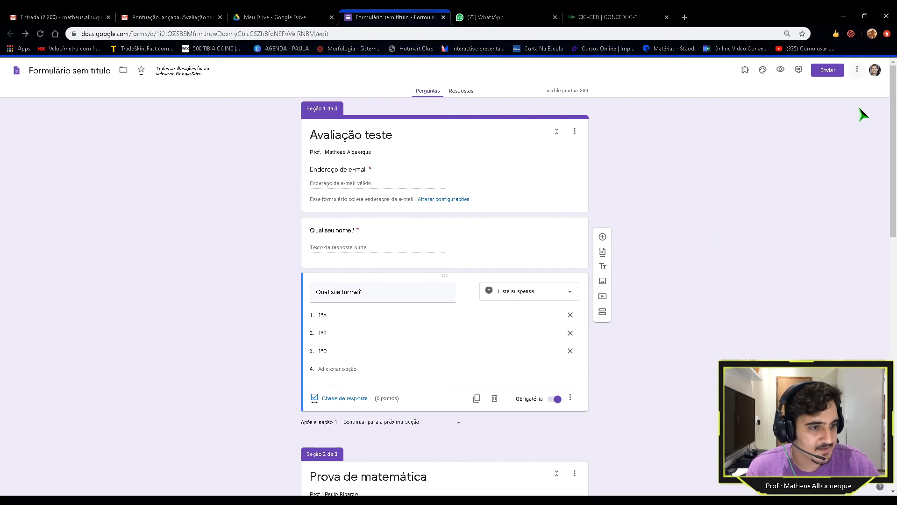
{"action": "left_click", "coordinate": [856, 72]}
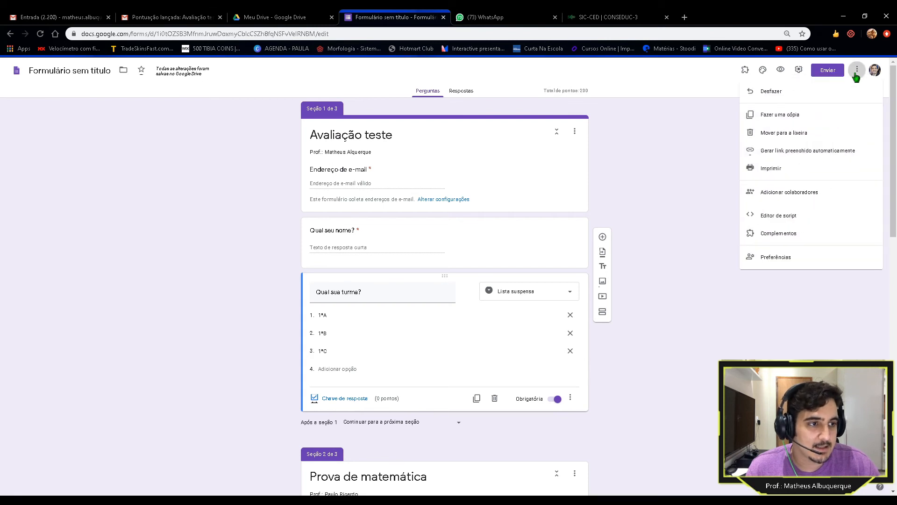
{"action": "left_click", "coordinate": [781, 200]}
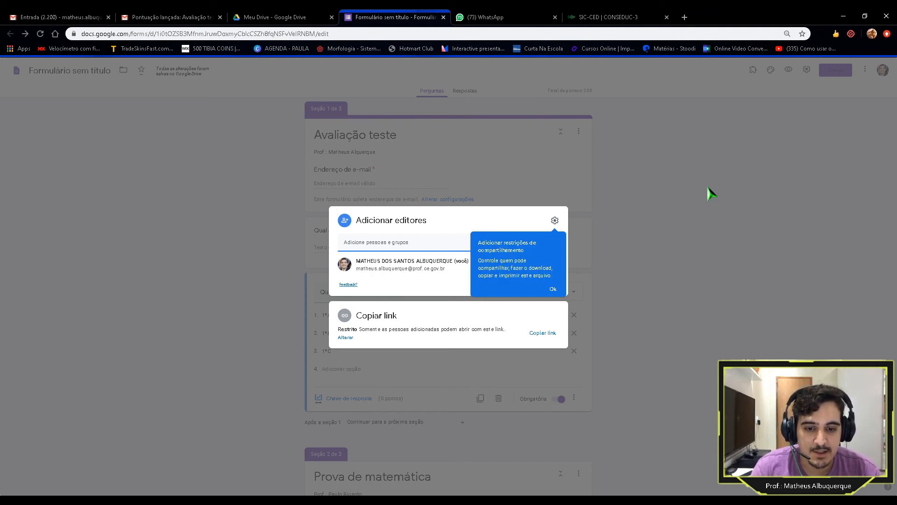
{"action": "left_click", "coordinate": [428, 249]}
{"action": "left_click", "coordinate": [428, 249]}
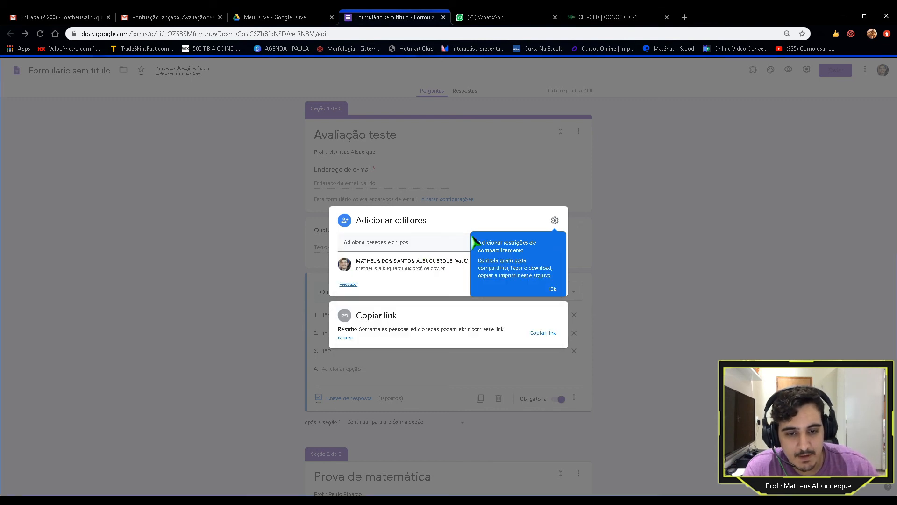
{"action": "left_click", "coordinate": [555, 223]}
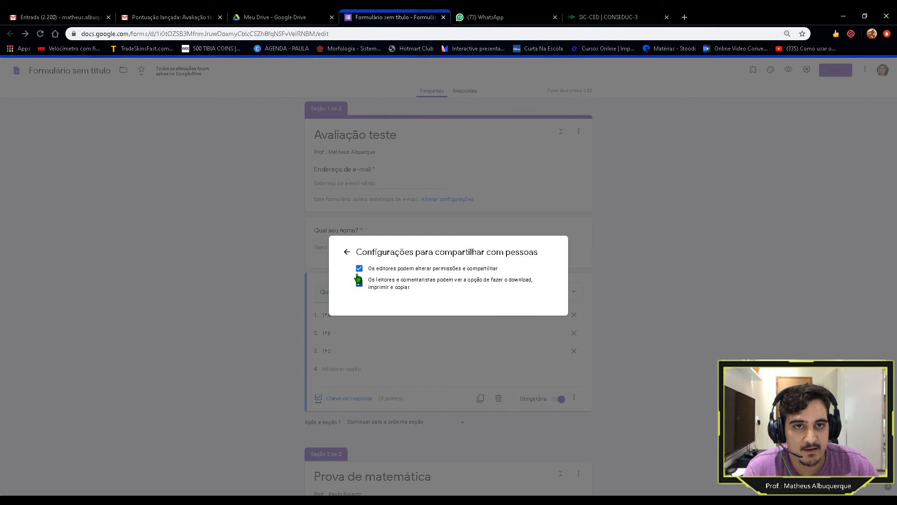
{"action": "left_click", "coordinate": [347, 253]}
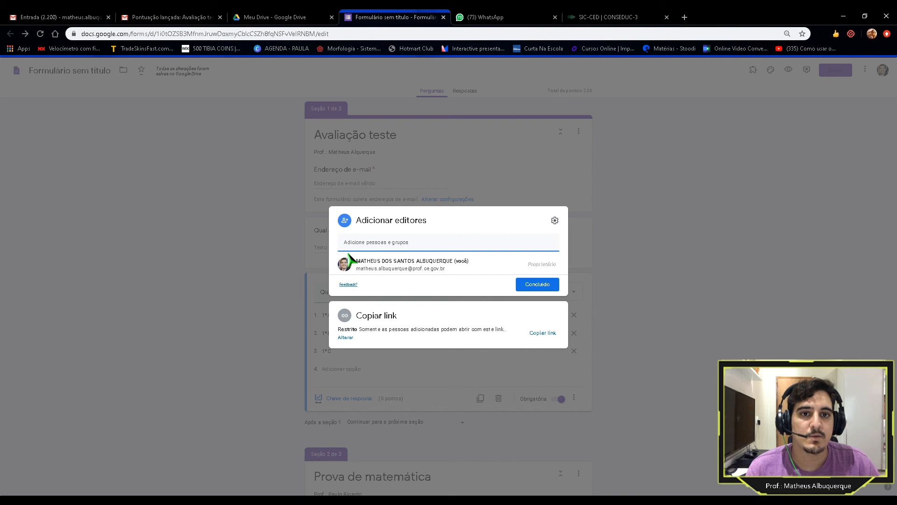
Step: Show the form's full link via Alterar and keep link access set to Restrito
{"action": "left_click", "coordinate": [465, 288]}
{"action": "left_click", "coordinate": [459, 244]}
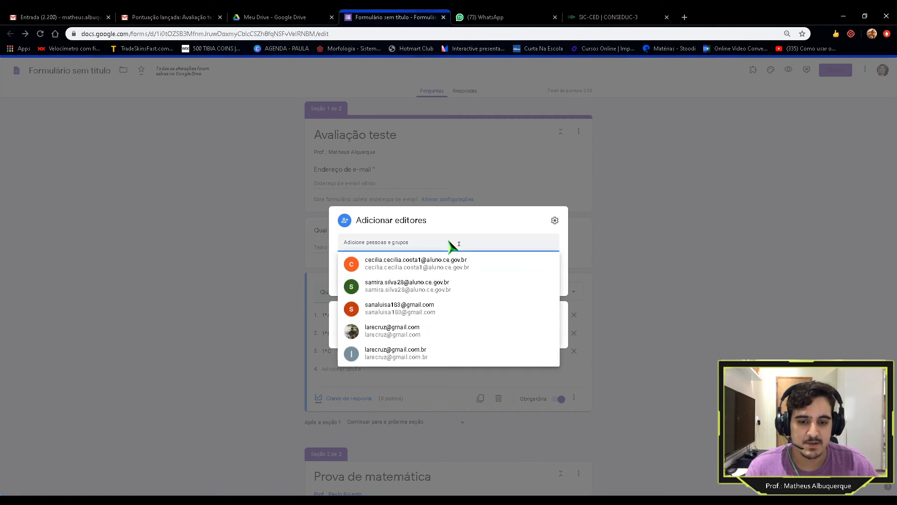
{"action": "left_click", "coordinate": [478, 223]}
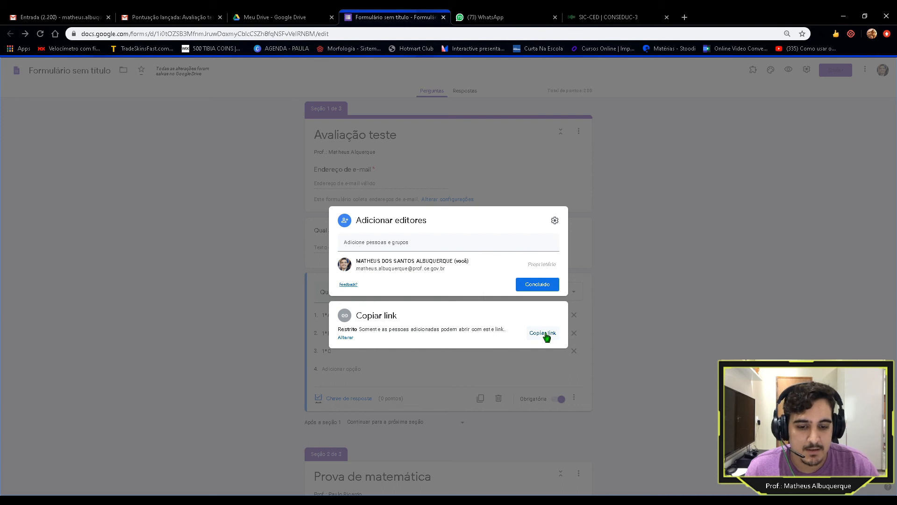
{"action": "left_click", "coordinate": [345, 338]}
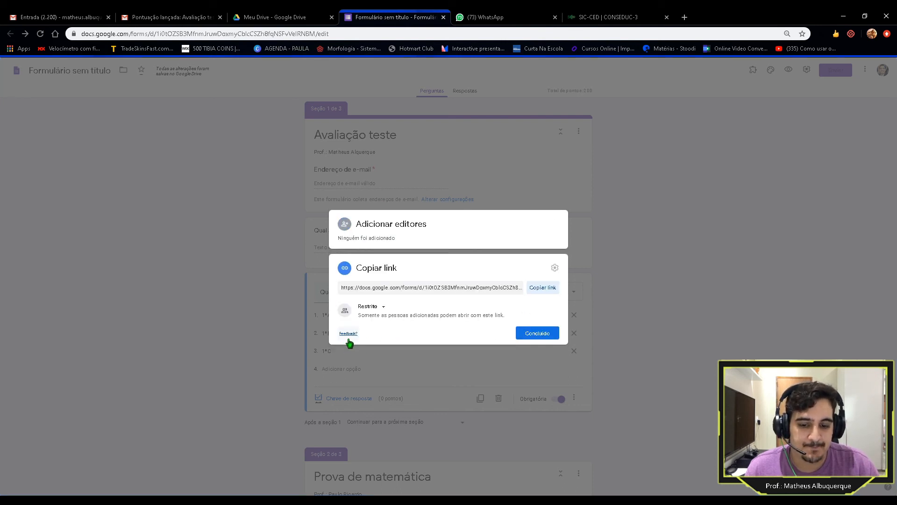
{"action": "left_click", "coordinate": [384, 308]}
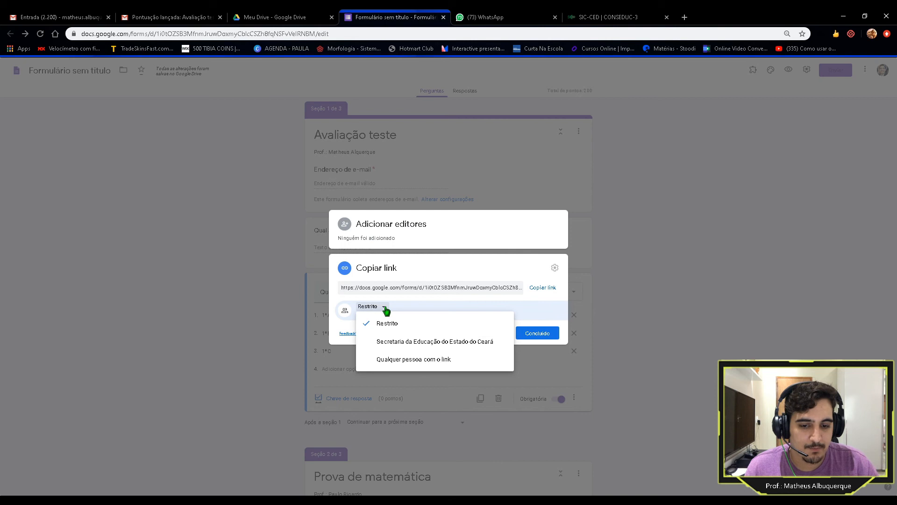
{"action": "left_click", "coordinate": [520, 310]}
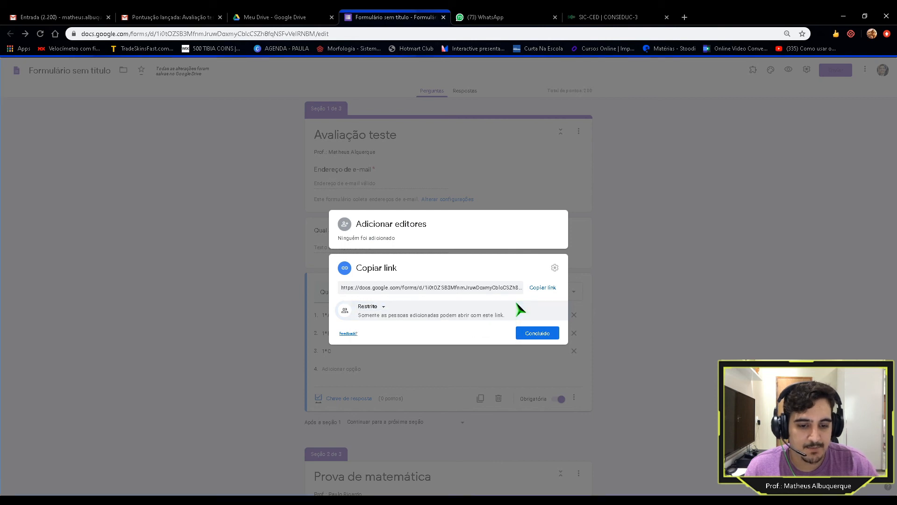
Step: Confirm link access stays Restrito and return to the add-editors view
{"action": "left_click", "coordinate": [383, 308]}
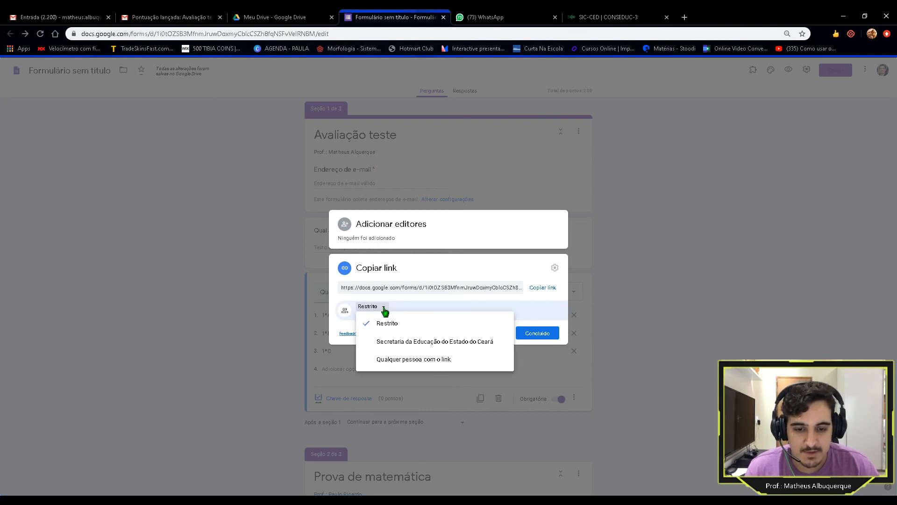
{"action": "left_click", "coordinate": [437, 303]}
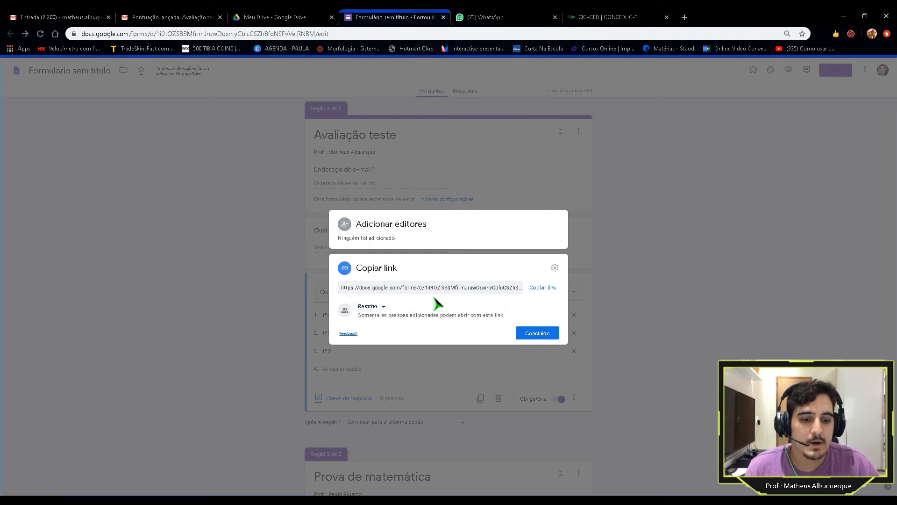
{"action": "left_click", "coordinate": [443, 235]}
Step: Toggle both sharing permission checkboxes off and back on, then close sharing with Concluído
{"action": "left_click", "coordinate": [555, 220]}
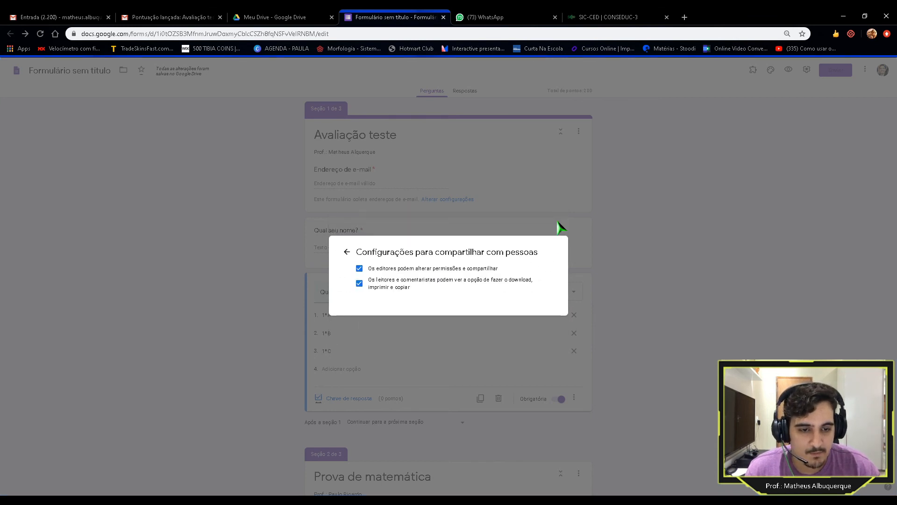
{"action": "left_click", "coordinate": [364, 270]}
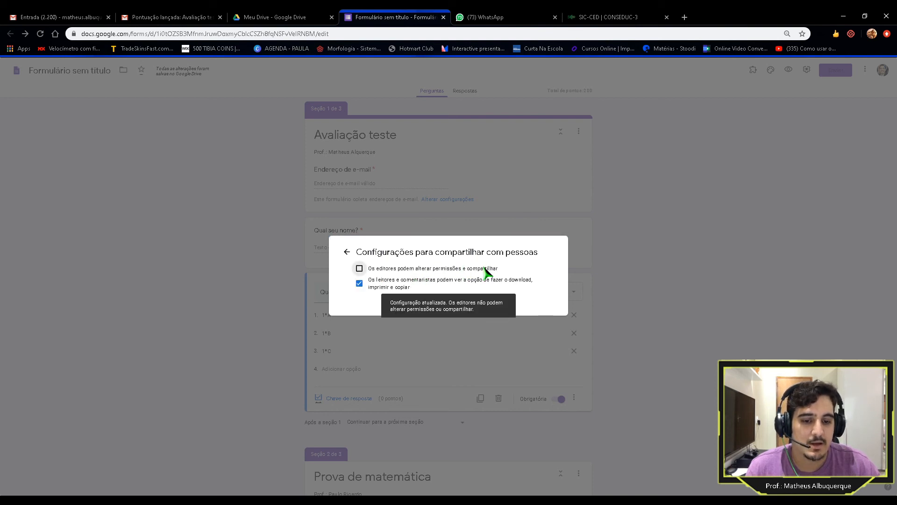
{"action": "left_click", "coordinate": [357, 285]}
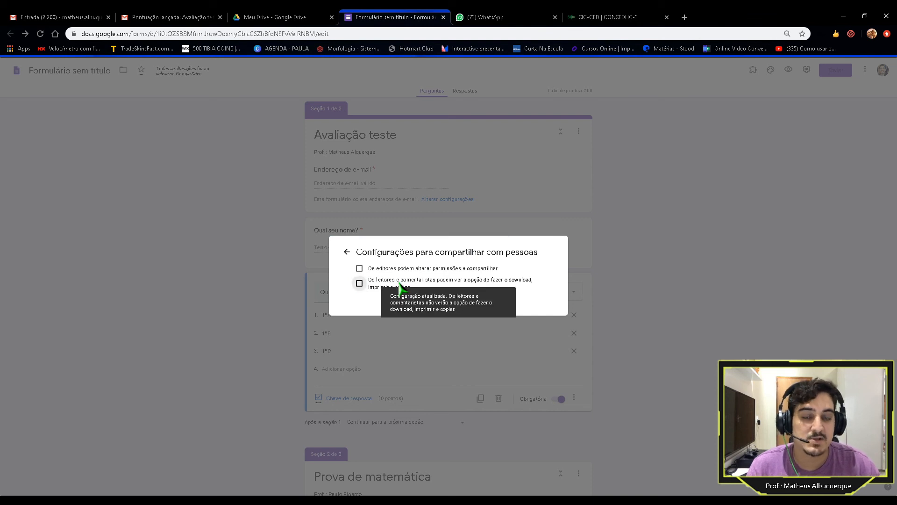
{"action": "left_click", "coordinate": [360, 283]}
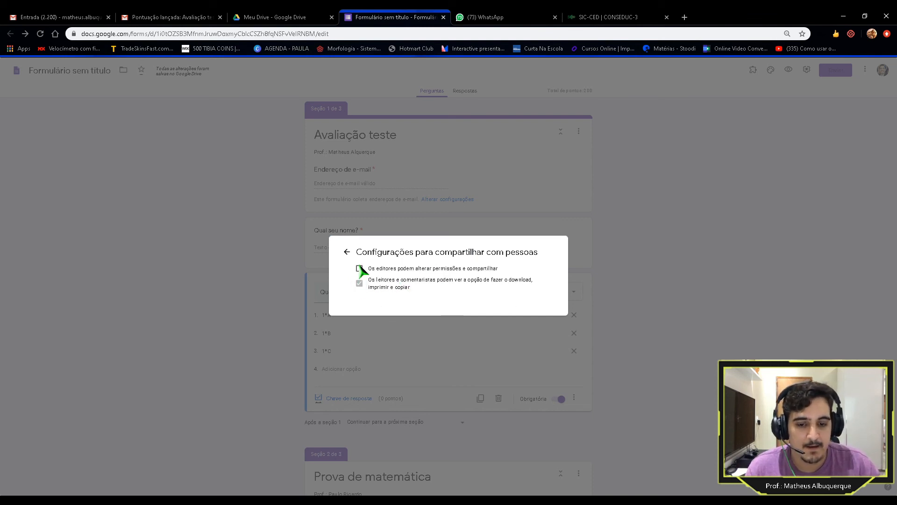
{"action": "left_click", "coordinate": [346, 252]}
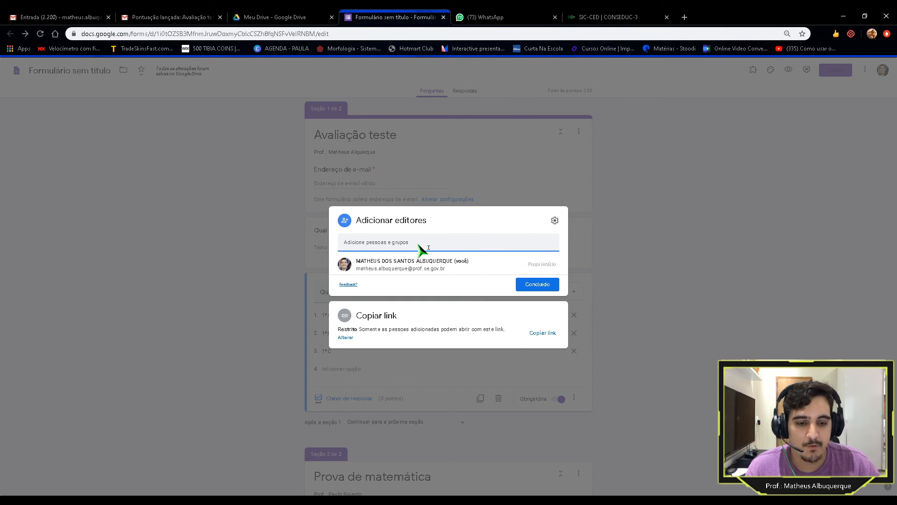
{"action": "left_click", "coordinate": [624, 222]}
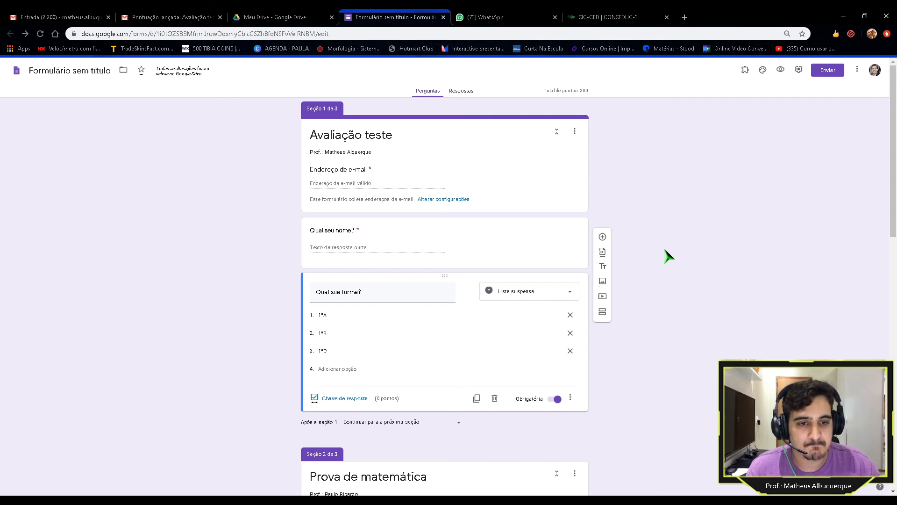
Step: Open the theme options and try the blue, grey, orange and red theme colours
{"action": "left_click", "coordinate": [762, 71]}
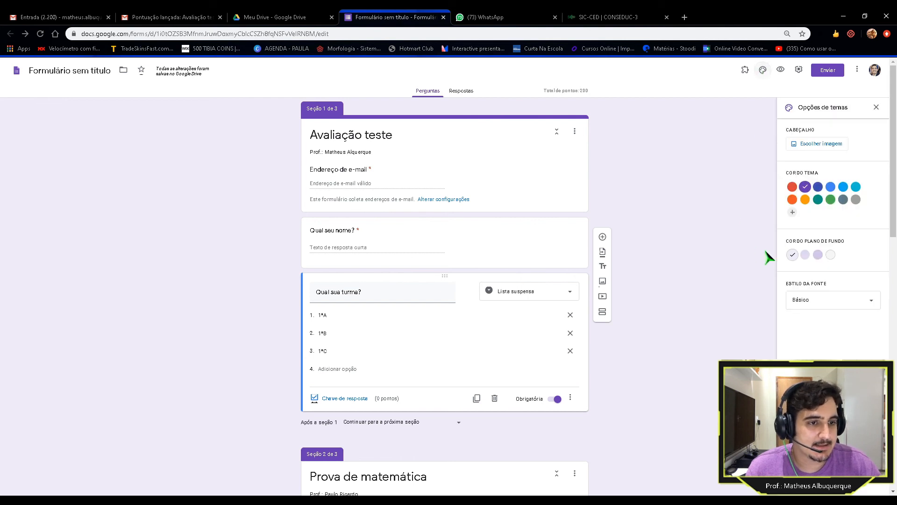
{"action": "left_click", "coordinate": [817, 200]}
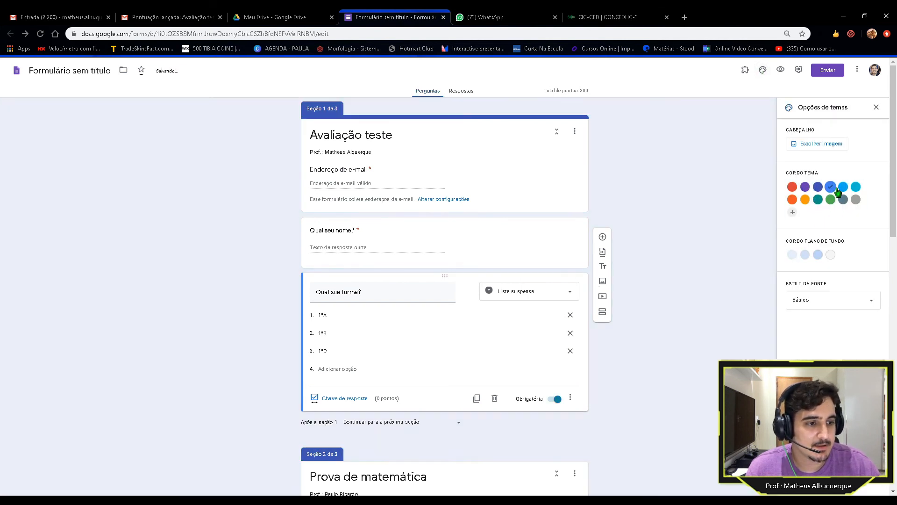
{"action": "left_click", "coordinate": [854, 200]}
{"action": "left_click", "coordinate": [792, 199]}
{"action": "left_click", "coordinate": [792, 187]}
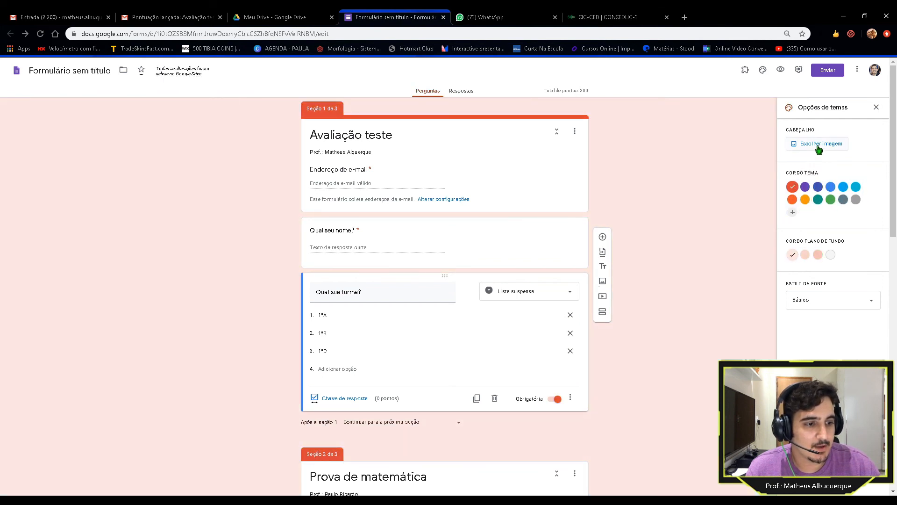
Step: Insert the colourful striped fabric header image from the ready-made Temas
{"action": "left_click", "coordinate": [794, 144]}
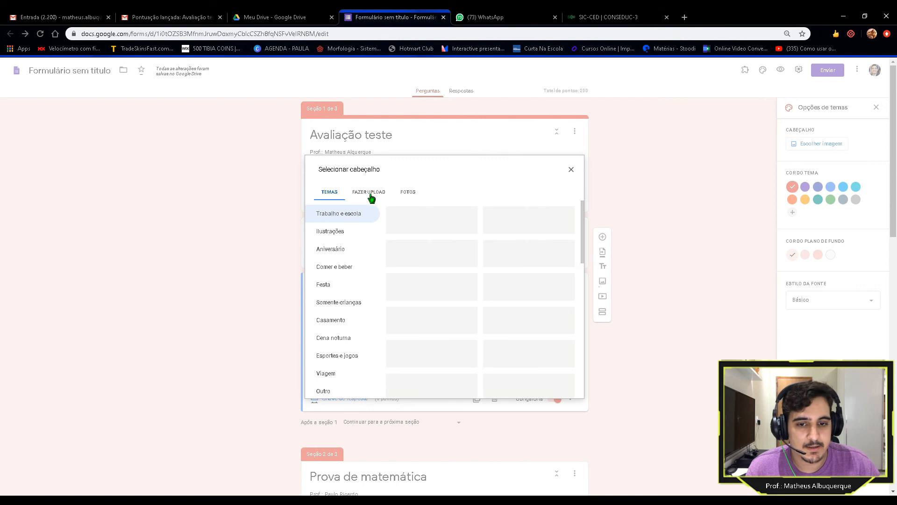
{"action": "left_click", "coordinate": [371, 193]}
{"action": "left_click", "coordinate": [332, 196]}
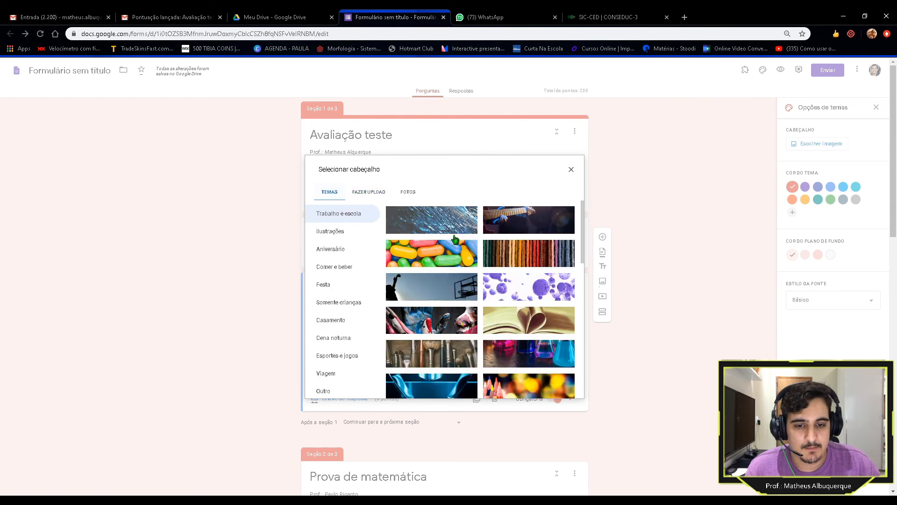
{"action": "left_click", "coordinate": [519, 257]}
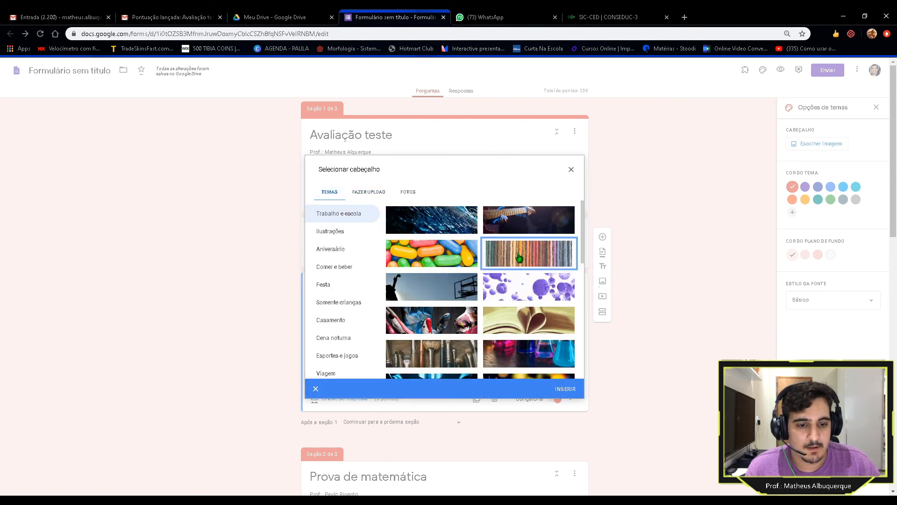
{"action": "left_click", "coordinate": [566, 389]}
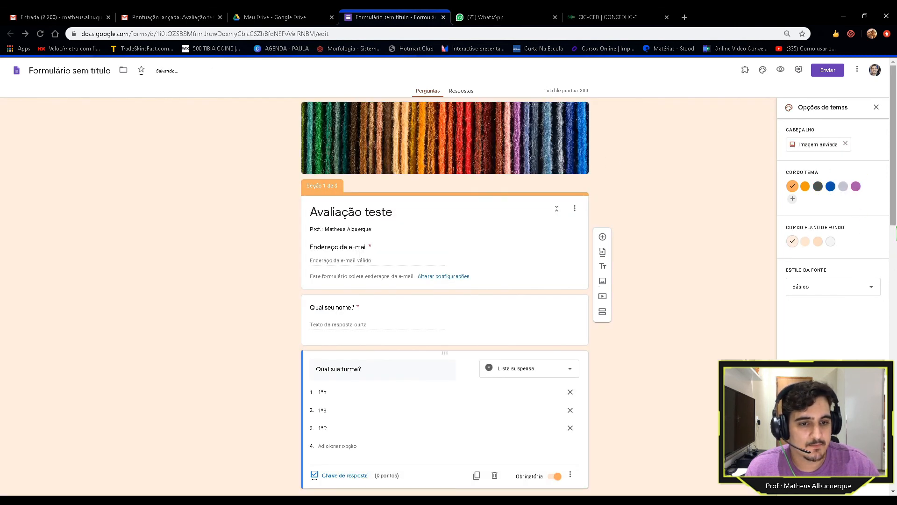
Step: Set the form's font style to Divertido and go to the Respostas view
{"action": "left_click", "coordinate": [857, 286]}
{"action": "left_click", "coordinate": [810, 340]}
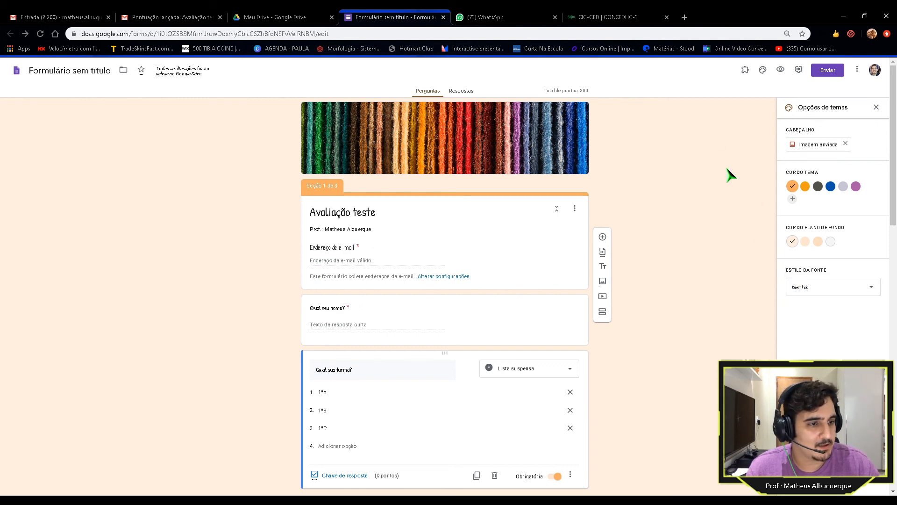
{"action": "left_click", "coordinate": [466, 93]}
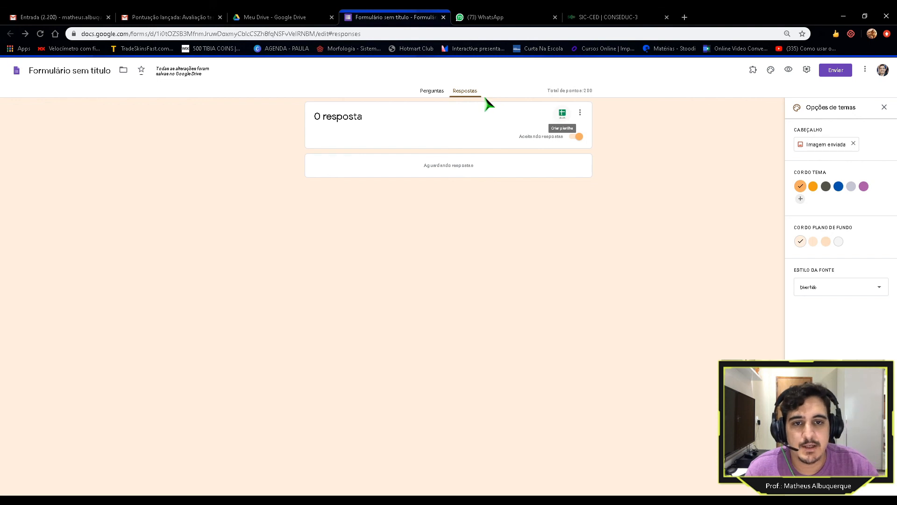
Step: Open the HB 2ª e 3ª (respostas) spreadsheet from Drive's avaliações folder, then return to the responses page
{"action": "left_click", "coordinate": [256, 18]}
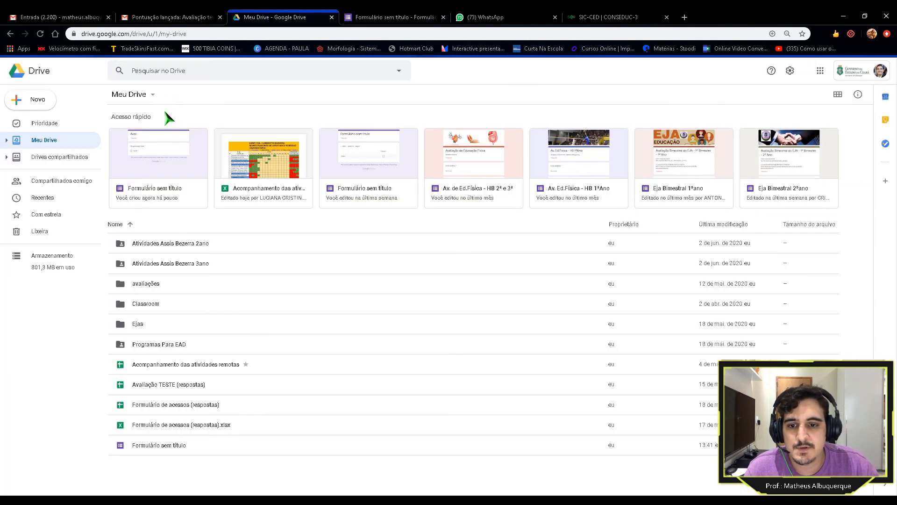
{"action": "double_click", "coordinate": [153, 286]}
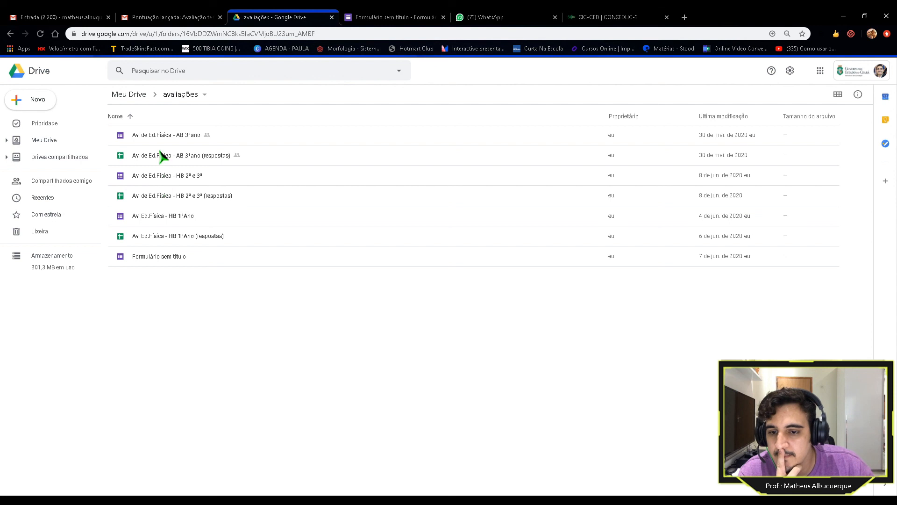
{"action": "double_click", "coordinate": [159, 194]}
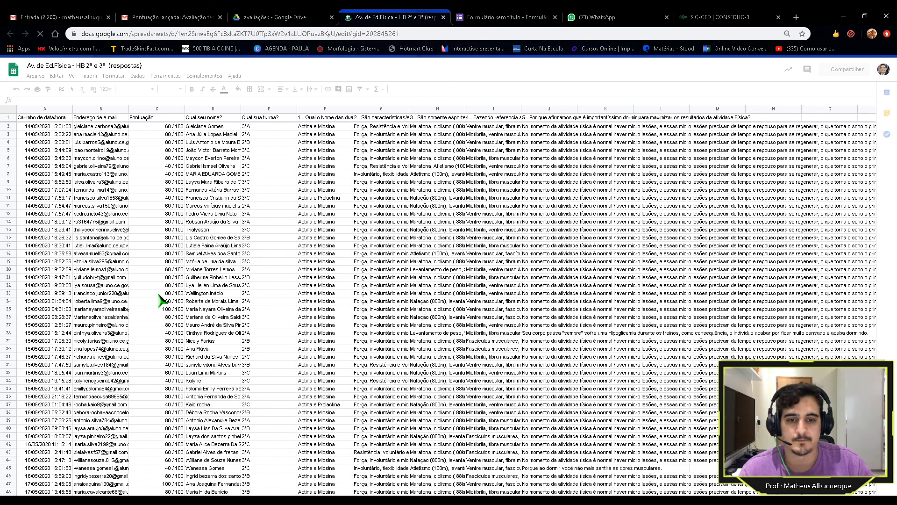
{"action": "left_click", "coordinate": [252, 17]}
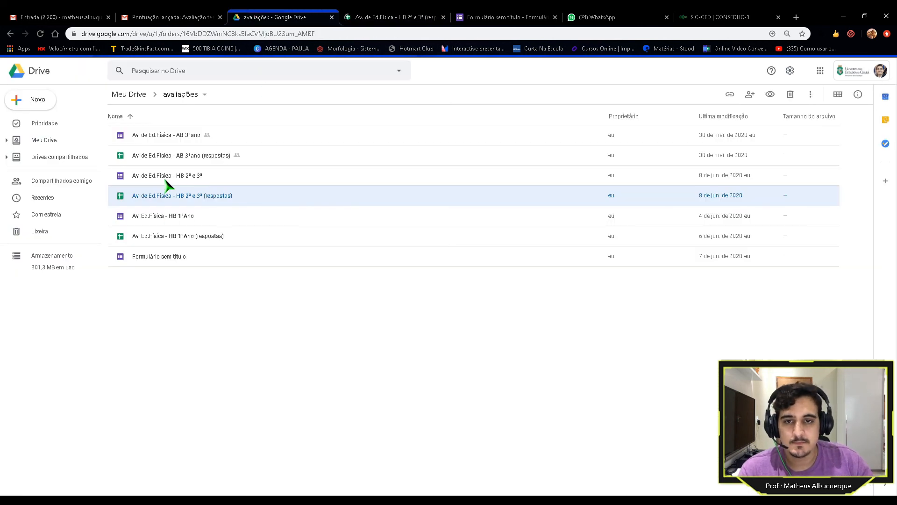
{"action": "left_click", "coordinate": [457, 17]}
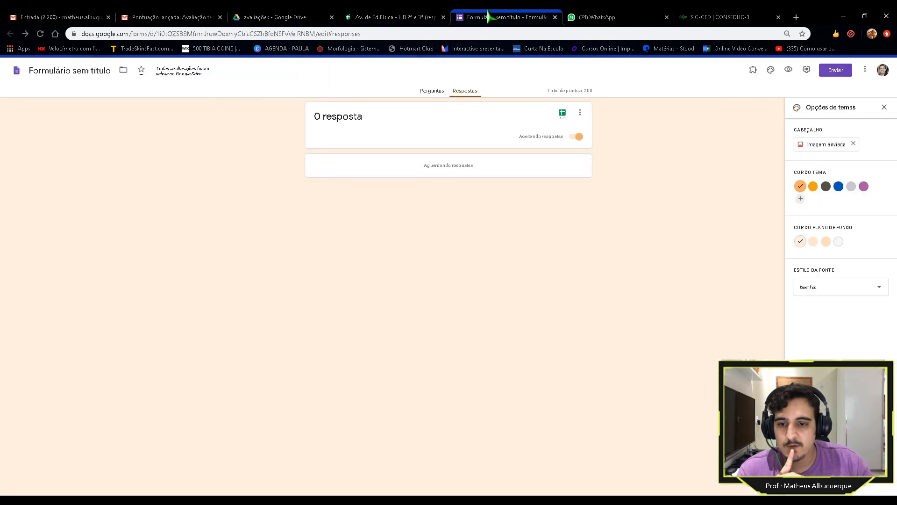
Step: Close the response-destination dialog without linking a sheet and switch to the Av. de Ed.Física spreadsheet
{"action": "left_click", "coordinate": [561, 115]}
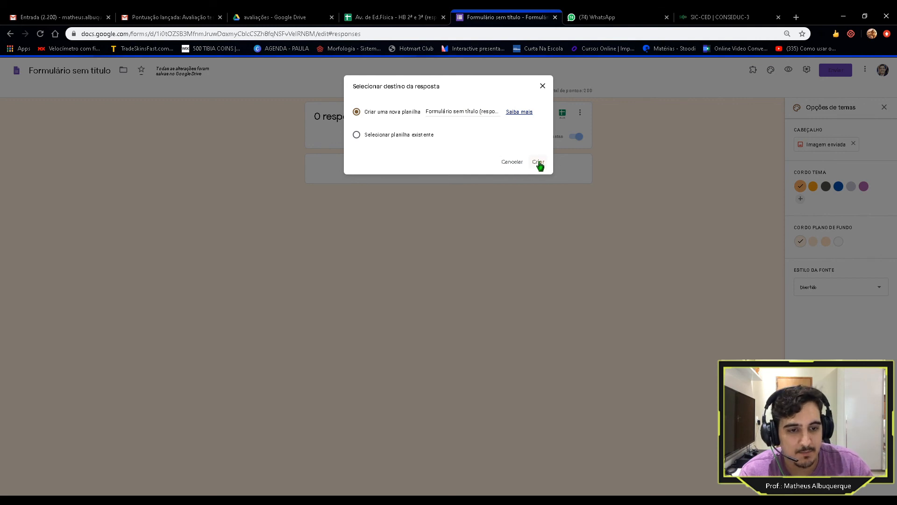
{"action": "left_click", "coordinate": [543, 88]}
{"action": "left_click", "coordinate": [372, 16]}
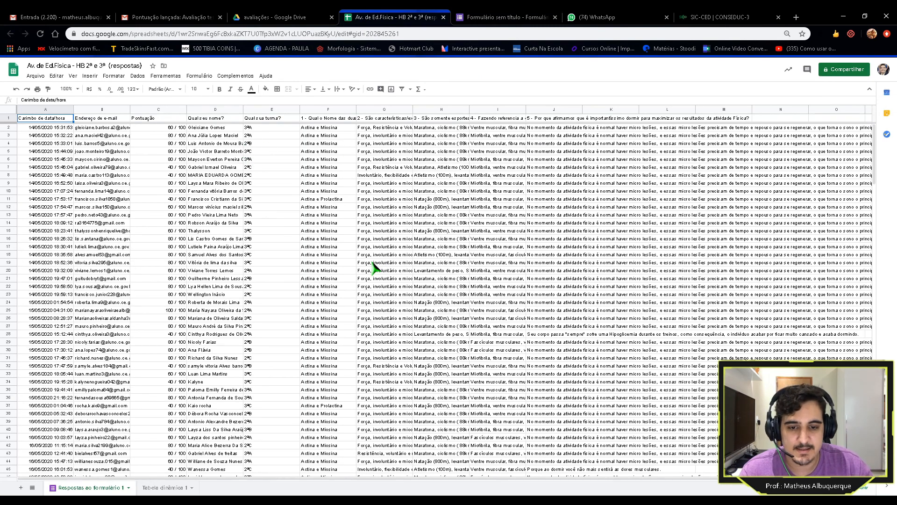
{"action": "scroll", "coordinate": [104, 166], "scroll_direction": "down", "scroll_amount": 6}
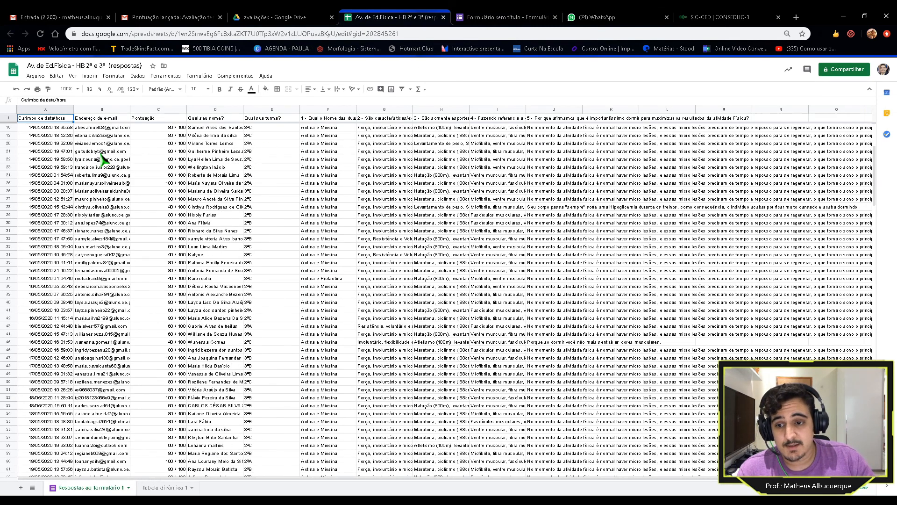
{"action": "scroll", "coordinate": [104, 173], "scroll_direction": "down", "scroll_amount": 15}
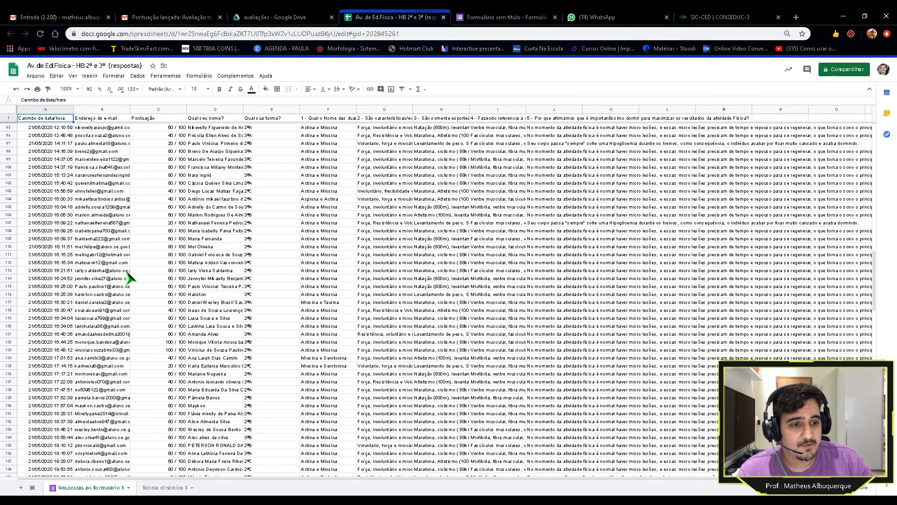
{"action": "scroll", "coordinate": [129, 294], "scroll_direction": "up", "scroll_amount": 10}
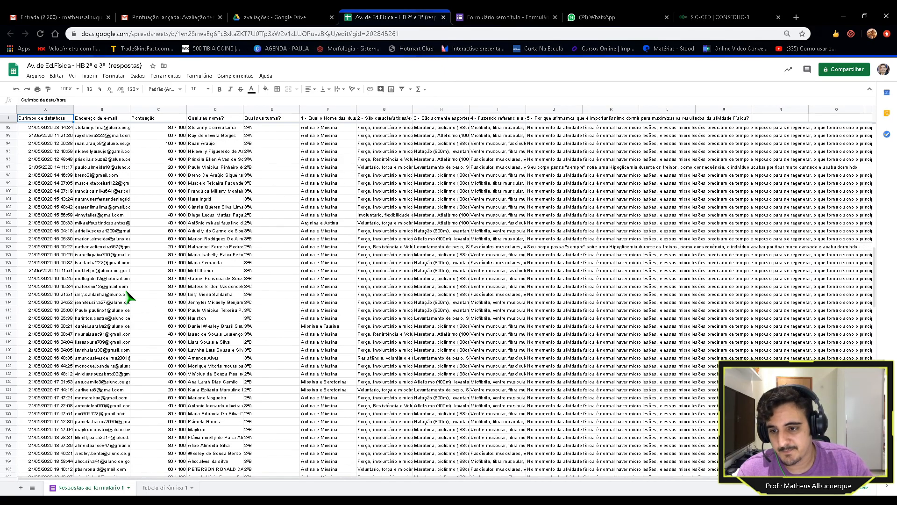
{"action": "scroll", "coordinate": [129, 299], "scroll_direction": "up", "scroll_amount": 10}
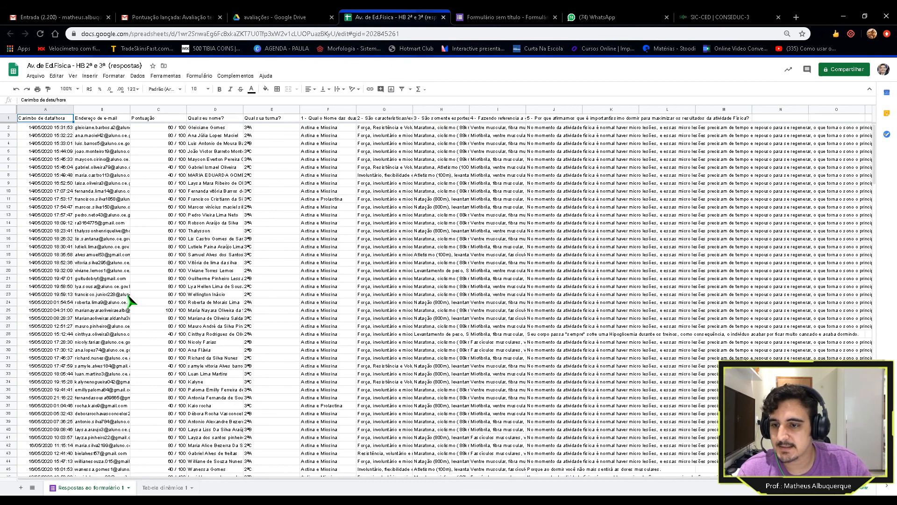
{"action": "scroll", "coordinate": [129, 301], "scroll_direction": "down", "scroll_amount": 20}
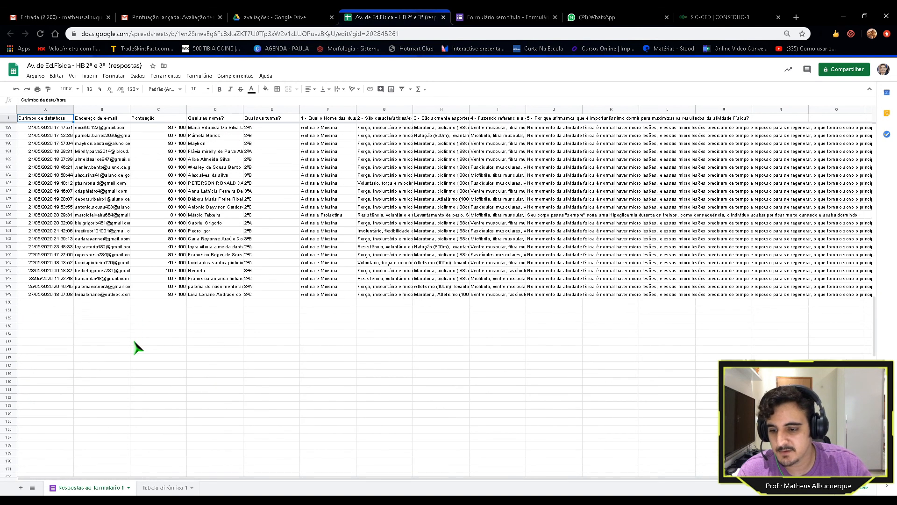
{"action": "scroll", "coordinate": [137, 347], "scroll_direction": "up", "scroll_amount": 20}
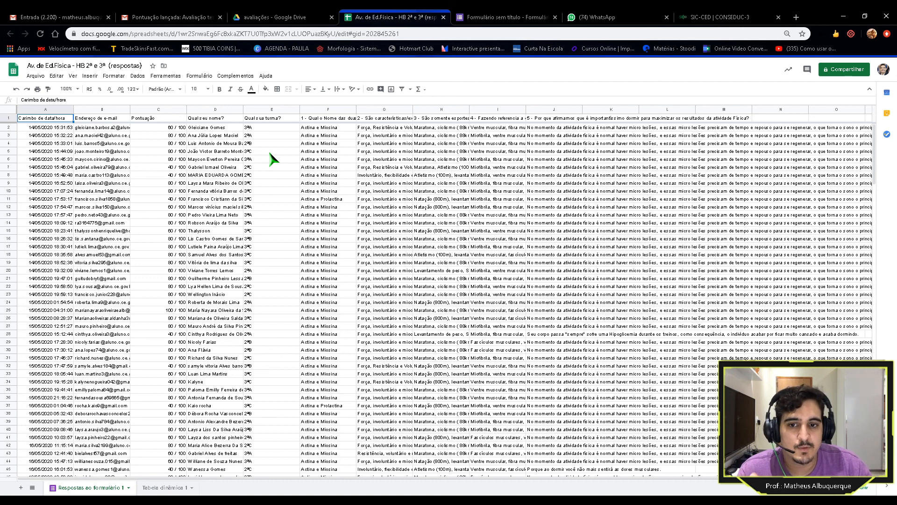
{"action": "left_click", "coordinate": [64, 129]}
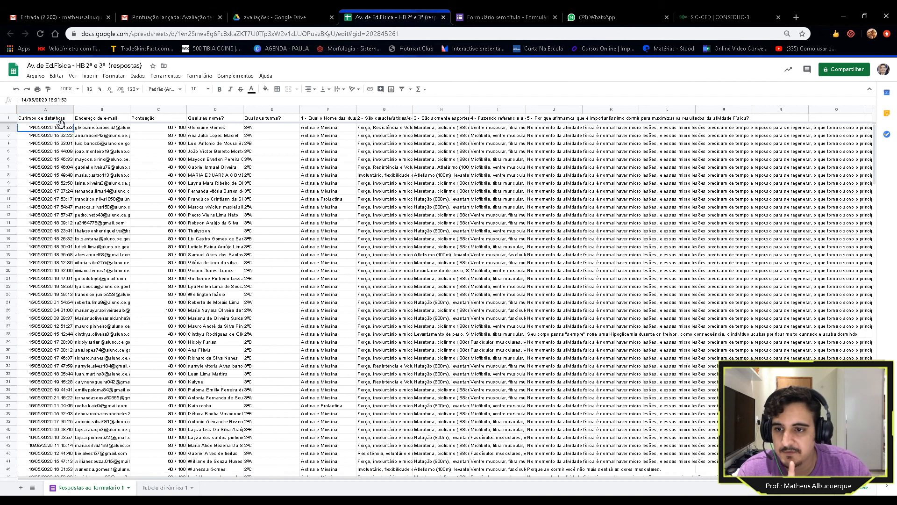
Step: Cancel a new pivot table and open the existing Tabela dinâmica 1 sheet instead
{"action": "left_click", "coordinate": [138, 76]}
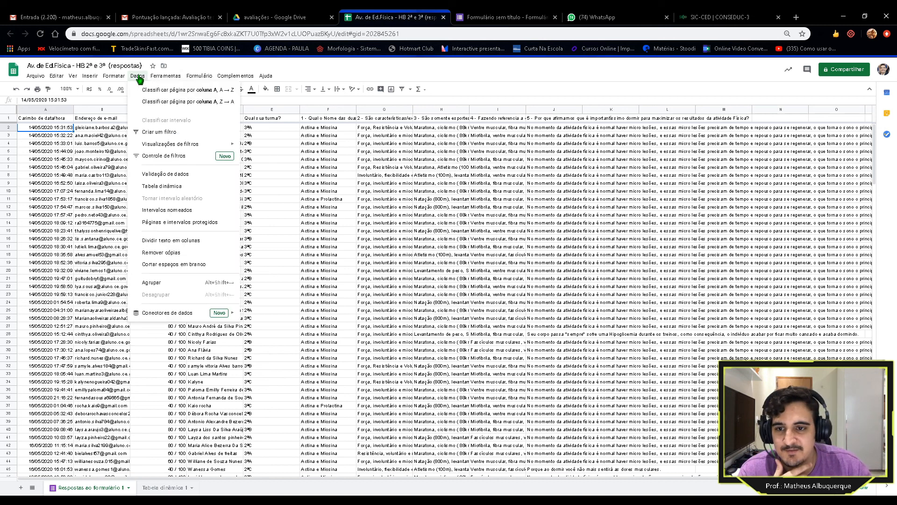
{"action": "left_click", "coordinate": [162, 187]}
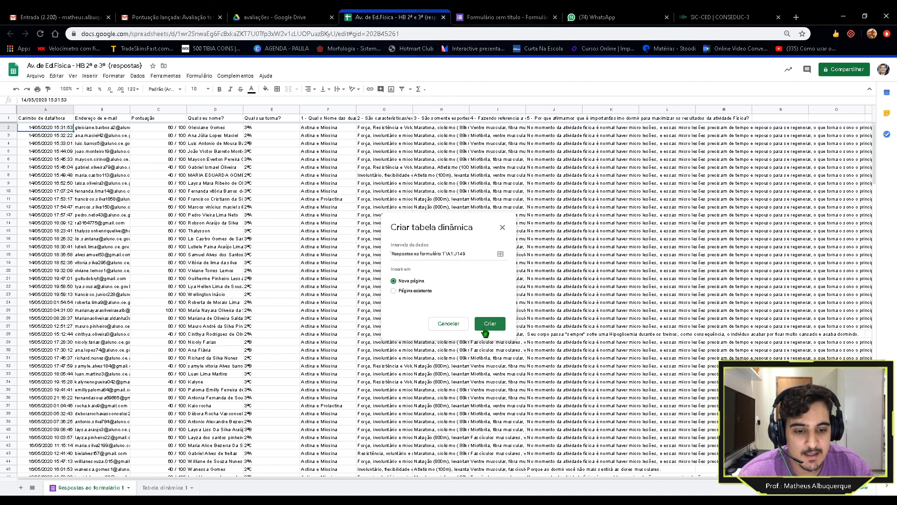
{"action": "left_click", "coordinate": [502, 228]}
{"action": "left_click", "coordinate": [161, 487]}
{"action": "left_click", "coordinate": [164, 485]}
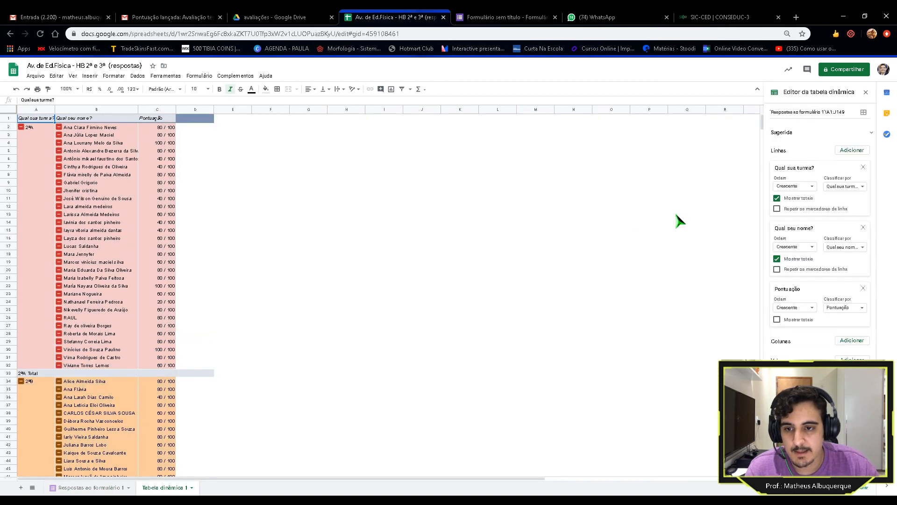
Step: Remove the Qual sua turma?, Qual seu nome? and Pontuação row groupings from the pivot table
{"action": "left_click", "coordinate": [863, 167]}
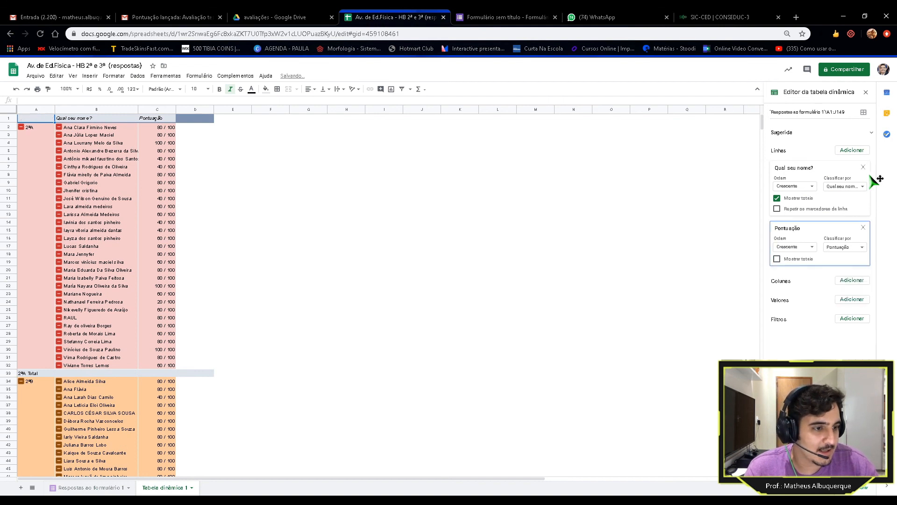
{"action": "left_click", "coordinate": [863, 167]}
{"action": "left_click", "coordinate": [863, 167]}
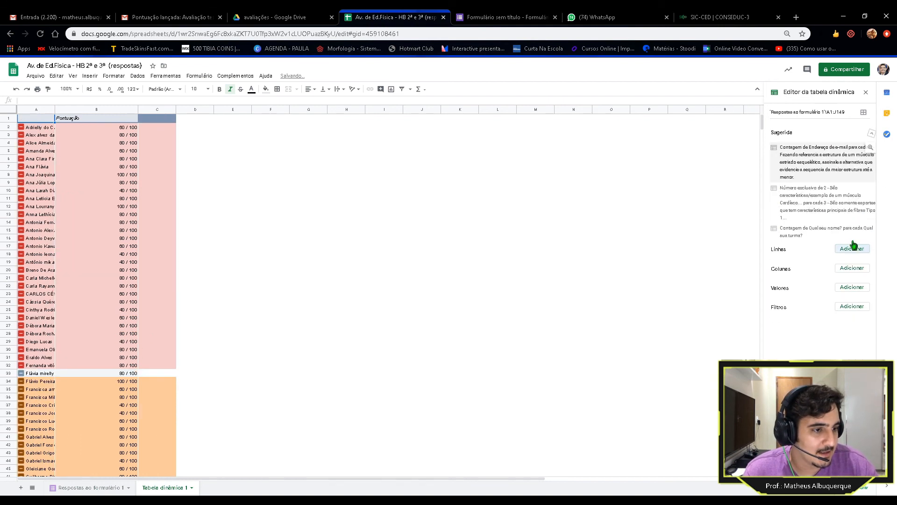
{"action": "left_click", "coordinate": [871, 132]}
{"action": "left_click", "coordinate": [271, 255]}
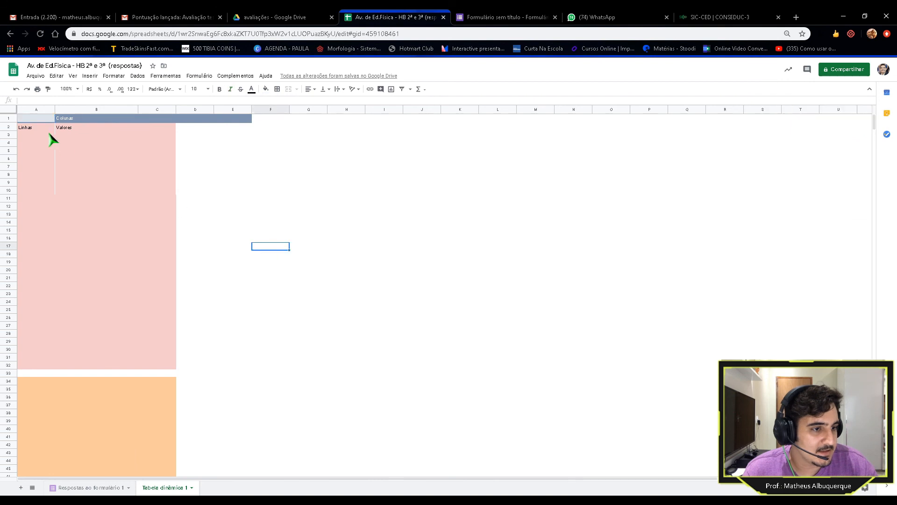
{"action": "left_click", "coordinate": [37, 119]}
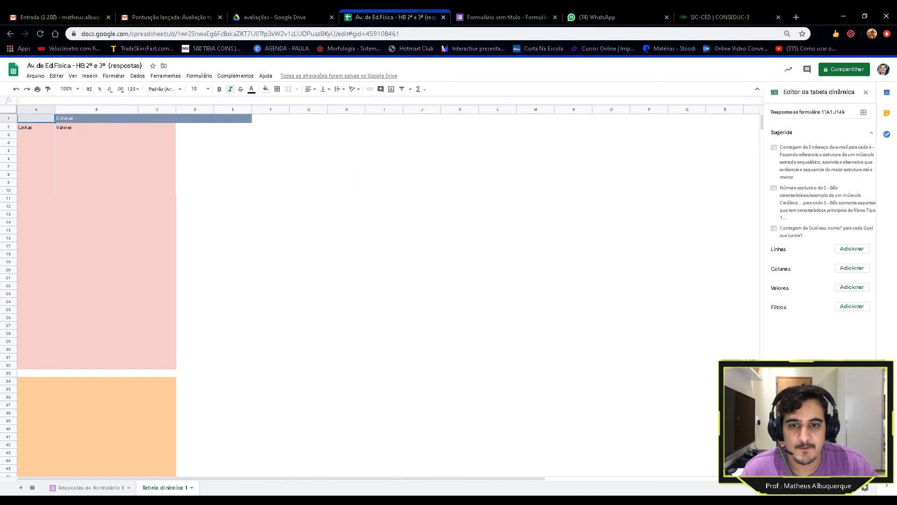
Step: Delete the Tabela dinâmica 1 sheet
{"action": "left_click", "coordinate": [191, 487]}
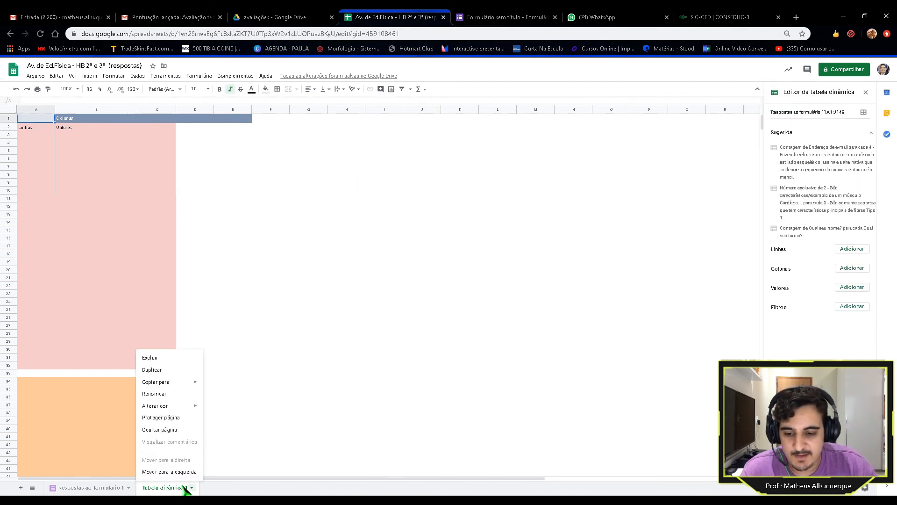
{"action": "left_click", "coordinate": [154, 358]}
{"action": "left_click", "coordinate": [541, 296]}
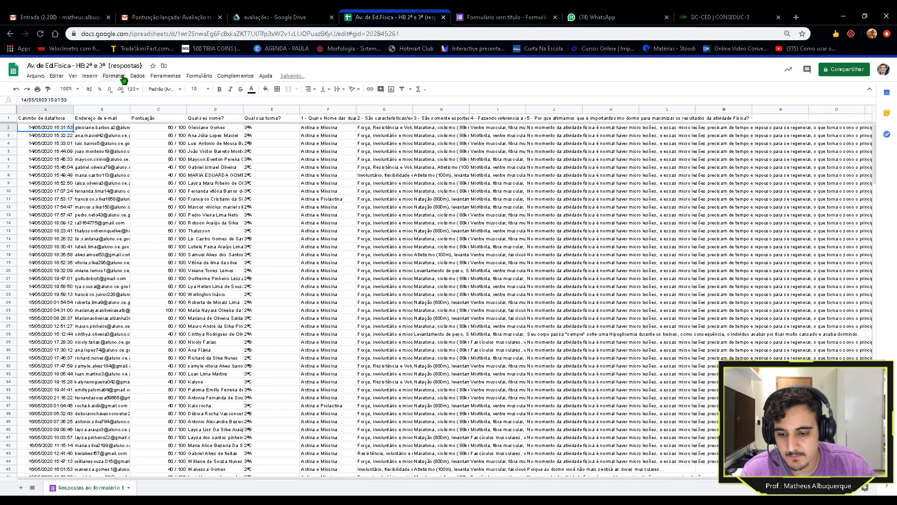
Step: Create a new pivot table from the responses on a new sheet
{"action": "left_click", "coordinate": [138, 76]}
{"action": "left_click", "coordinate": [164, 186]}
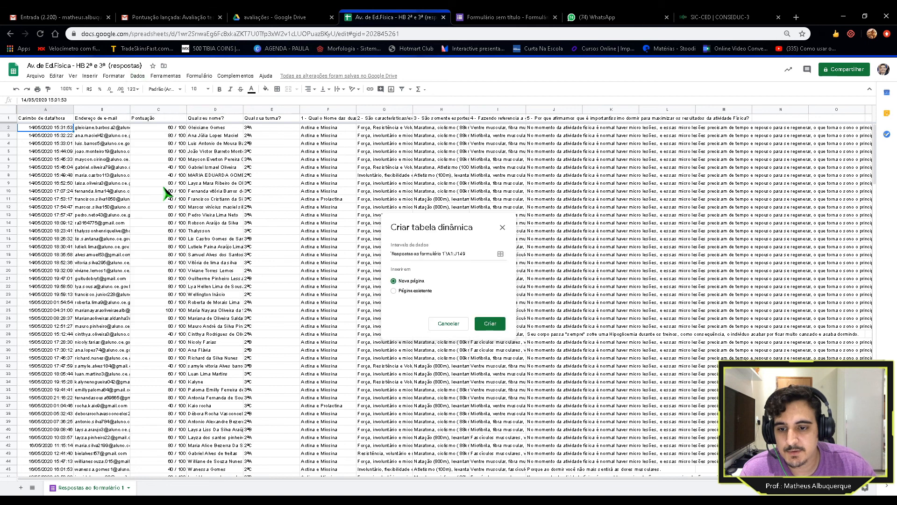
{"action": "left_click", "coordinate": [491, 324]}
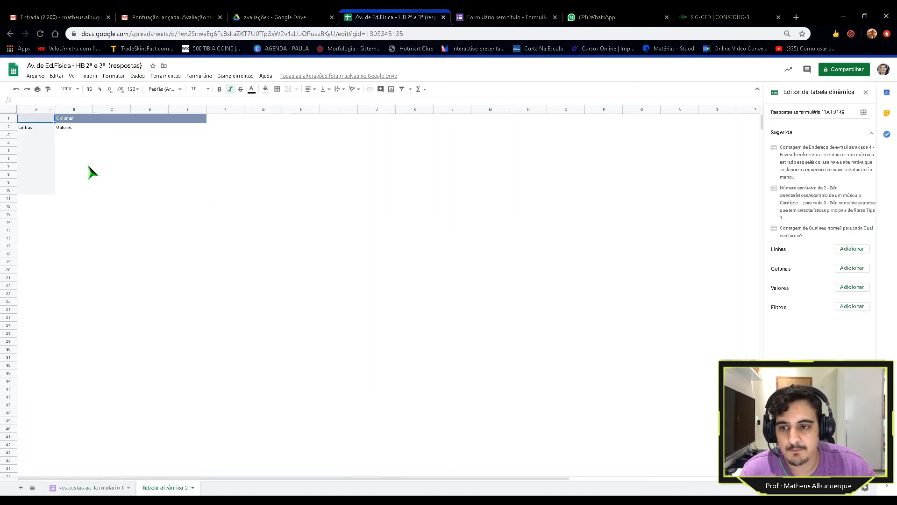
{"action": "left_click", "coordinate": [872, 133]}
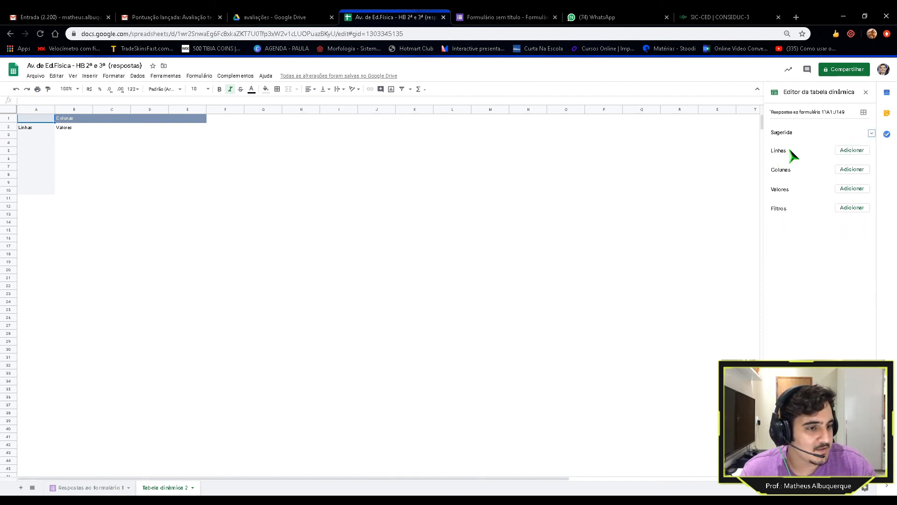
Step: Add 'Qual sua turma?' then 'Qual seu nome?' as row groupings and review the result
{"action": "left_click", "coordinate": [851, 151]}
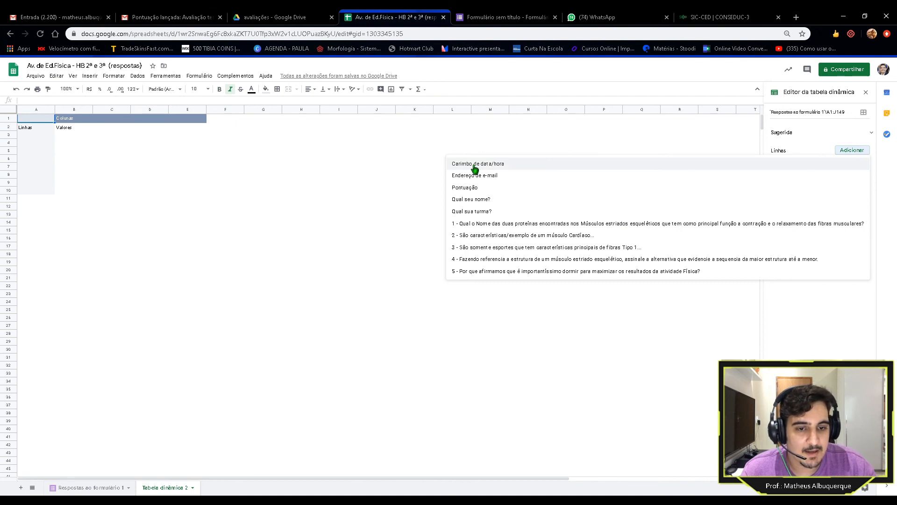
{"action": "left_click", "coordinate": [493, 212]}
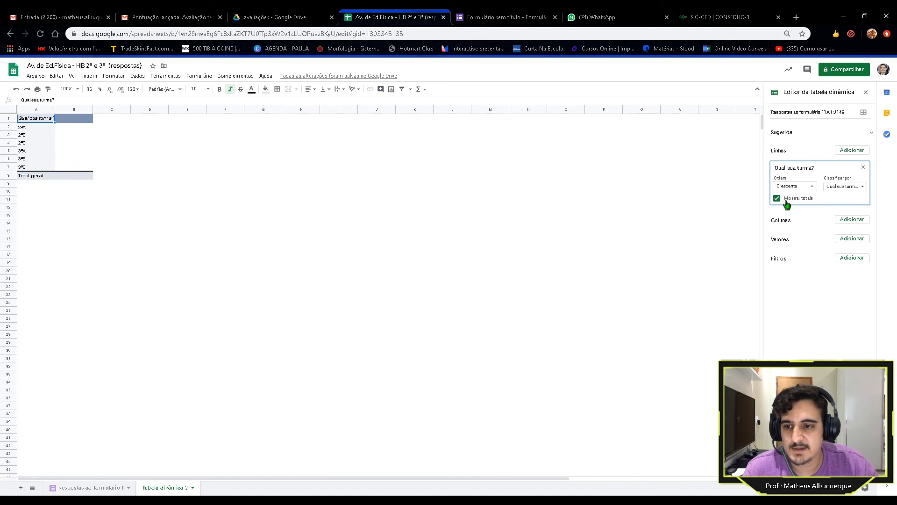
{"action": "left_click", "coordinate": [850, 151]}
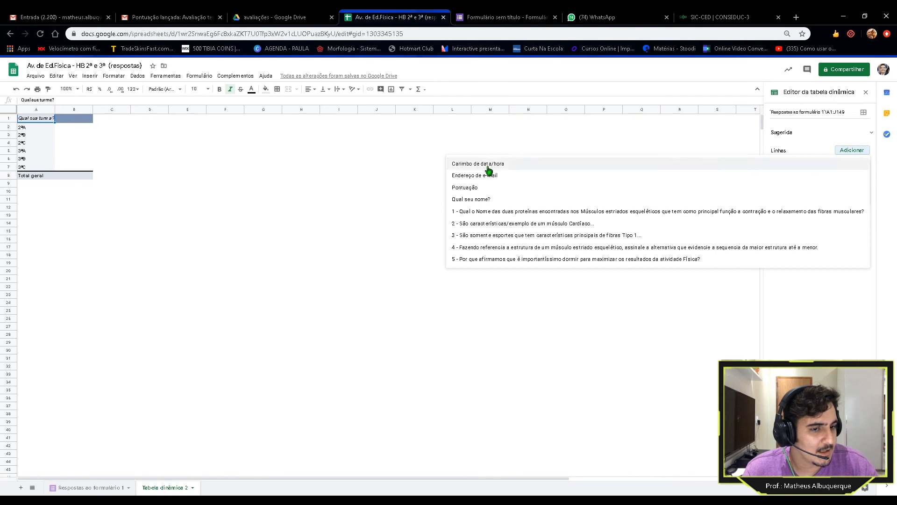
{"action": "left_click", "coordinate": [483, 200]}
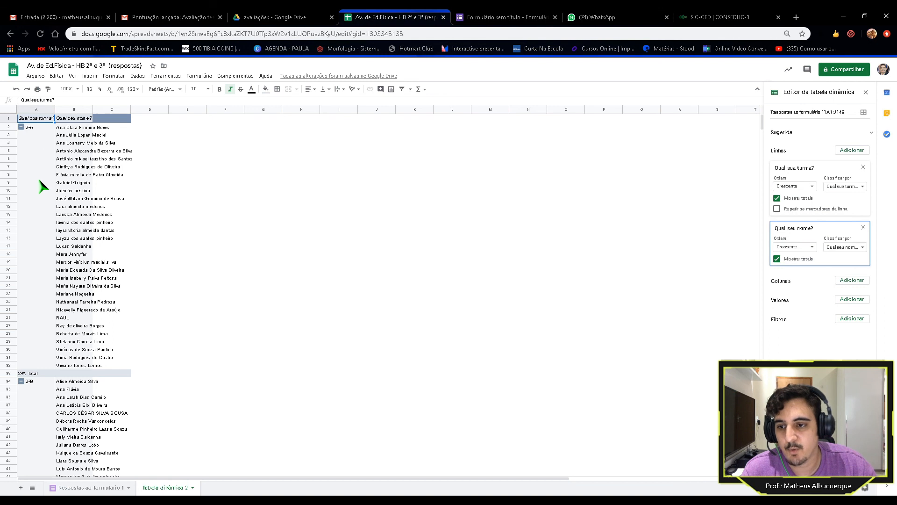
{"action": "scroll", "coordinate": [47, 192], "scroll_direction": "down", "scroll_amount": 15}
{"action": "scroll", "coordinate": [54, 210], "scroll_direction": "down", "scroll_amount": 12}
{"action": "scroll", "coordinate": [55, 210], "scroll_direction": "up", "scroll_amount": 4}
{"action": "scroll", "coordinate": [56, 211], "scroll_direction": "down", "scroll_amount": 4}
{"action": "scroll", "coordinate": [58, 213], "scroll_direction": "up", "scroll_amount": 4}
{"action": "scroll", "coordinate": [59, 212], "scroll_direction": "up", "scroll_amount": 12}
{"action": "scroll", "coordinate": [107, 228], "scroll_direction": "up", "scroll_amount": 12}
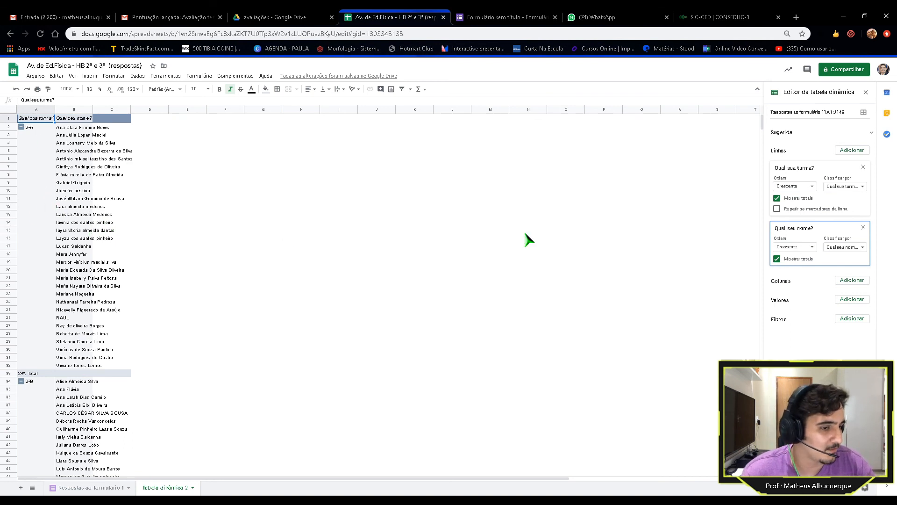
Step: Add Pontuação as a pivot row with Mostrar totais unchecked, and widen the student-name column B
{"action": "left_click", "coordinate": [849, 151]}
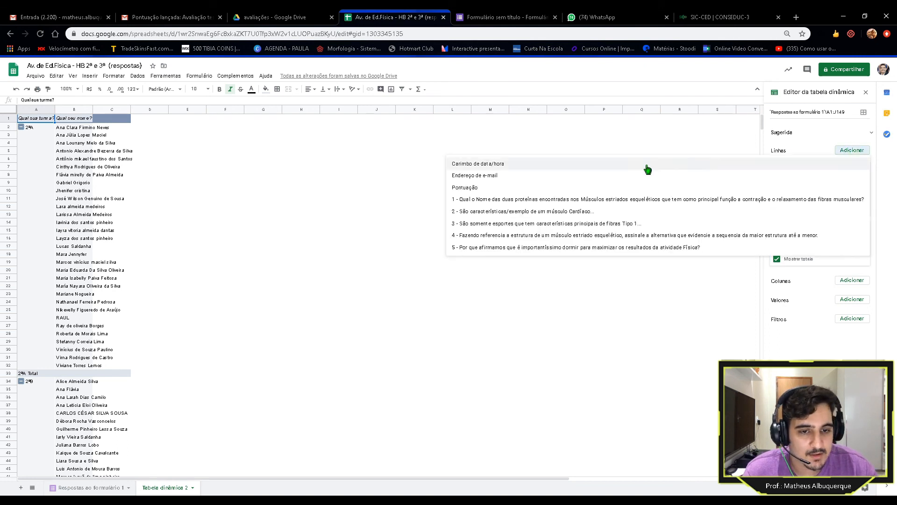
{"action": "left_click", "coordinate": [478, 188]}
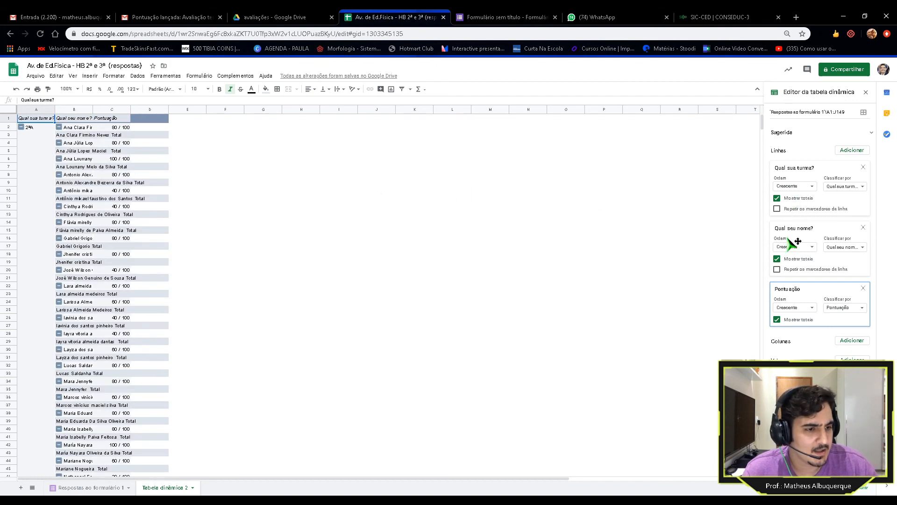
{"action": "left_click", "coordinate": [777, 320]}
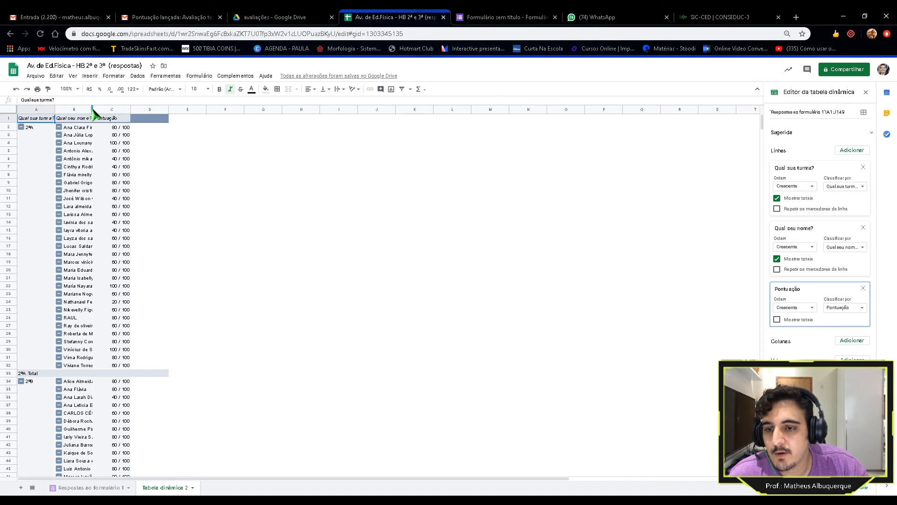
{"action": "left_click_drag", "start_coordinate": [93, 112], "coordinate": [129, 113]}
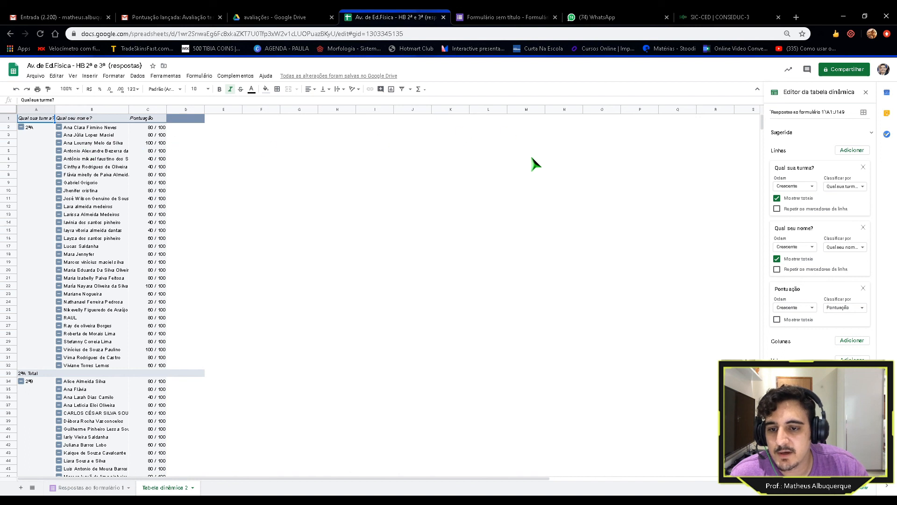
{"action": "left_click", "coordinate": [489, 191]}
Step: Scroll through the pivot table to review student scores out of 100 by class
{"action": "scroll", "coordinate": [215, 173], "scroll_direction": "down", "scroll_amount": 3}
{"action": "scroll", "coordinate": [219, 182], "scroll_direction": "down", "scroll_amount": 15}
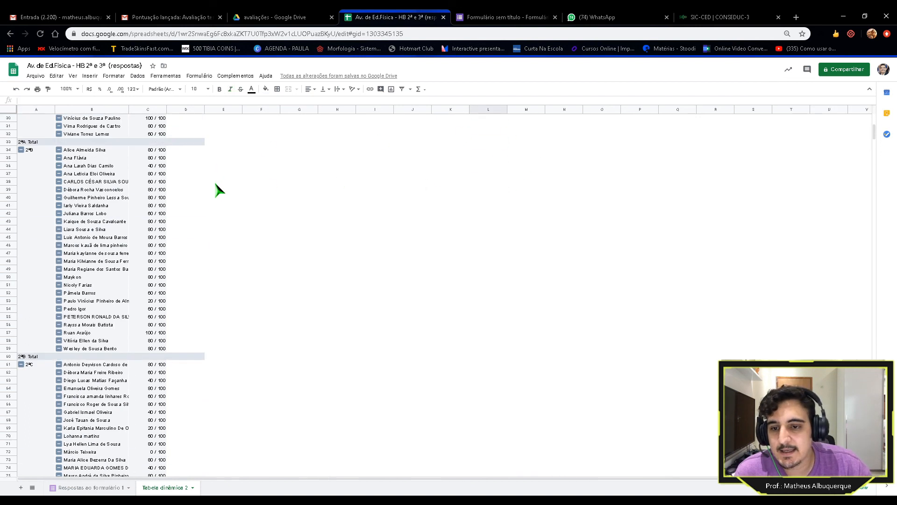
{"action": "scroll", "coordinate": [137, 229], "scroll_direction": "down", "scroll_amount": 12}
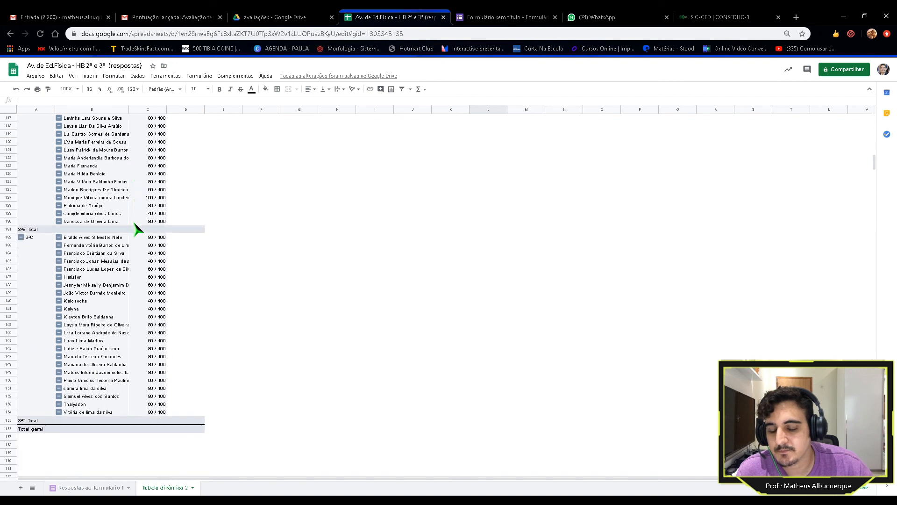
{"action": "scroll", "coordinate": [136, 230], "scroll_direction": "up", "scroll_amount": 6}
{"action": "scroll", "coordinate": [107, 251], "scroll_direction": "up", "scroll_amount": 8}
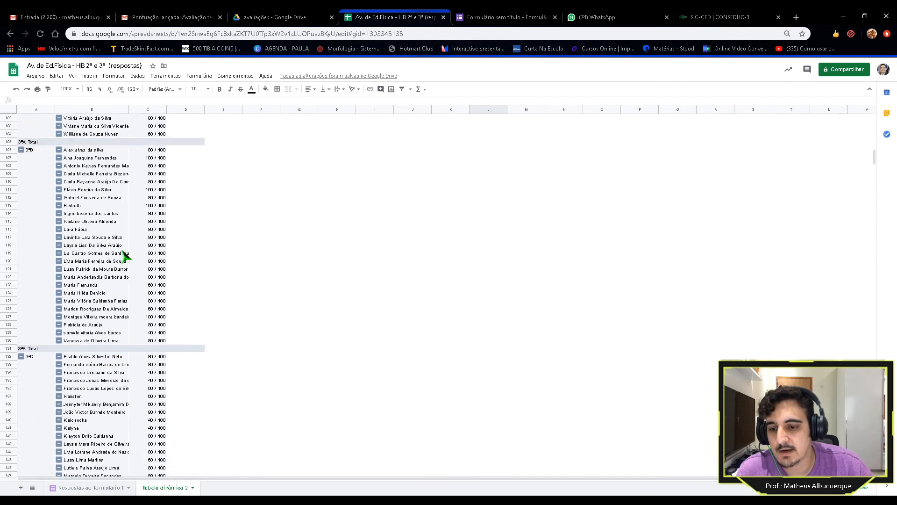
{"action": "scroll", "coordinate": [88, 253], "scroll_direction": "up", "scroll_amount": 16}
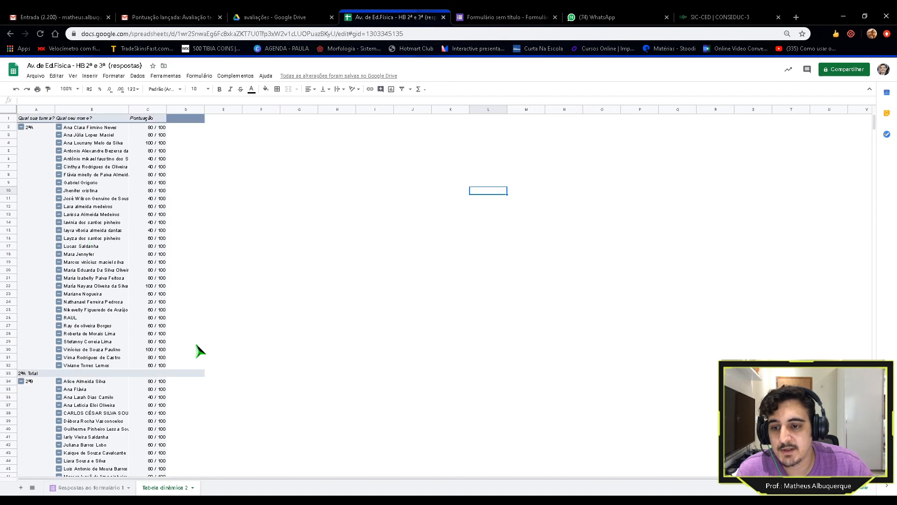
Step: Compare the form responses sheet against the 'Tabela dinâmica 2' pivot table sheet
{"action": "left_click", "coordinate": [102, 489]}
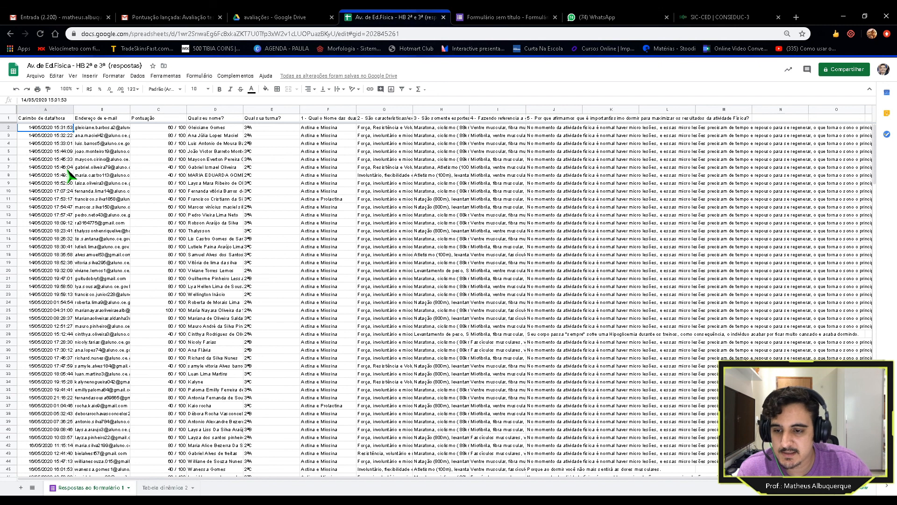
{"action": "left_click", "coordinate": [160, 488]}
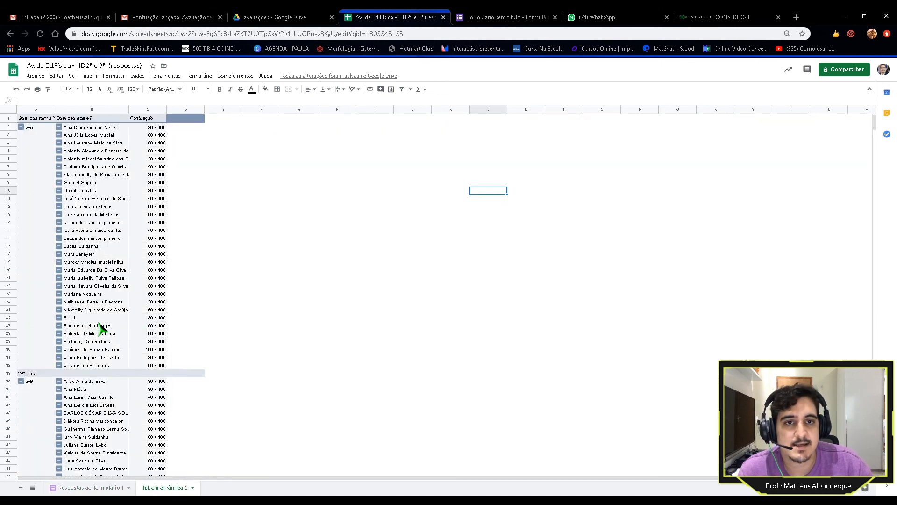
{"action": "left_click", "coordinate": [110, 488]}
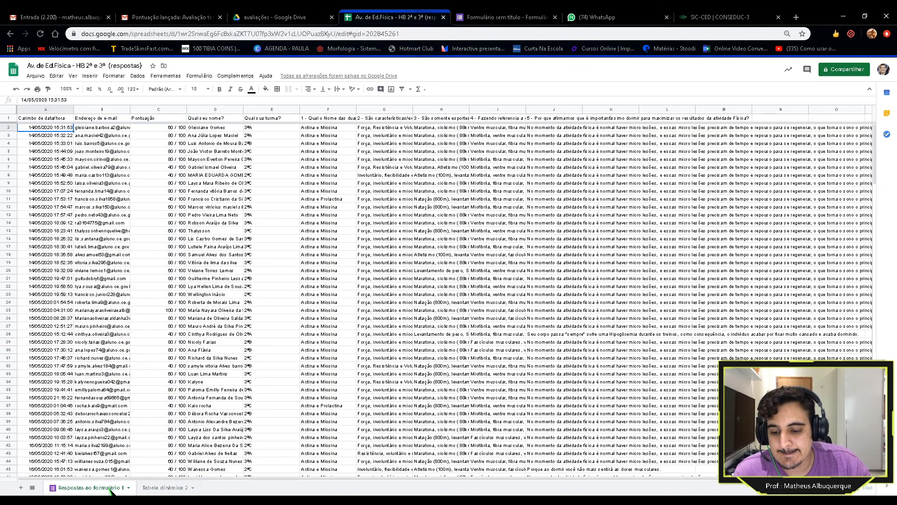
{"action": "left_click", "coordinate": [164, 487]}
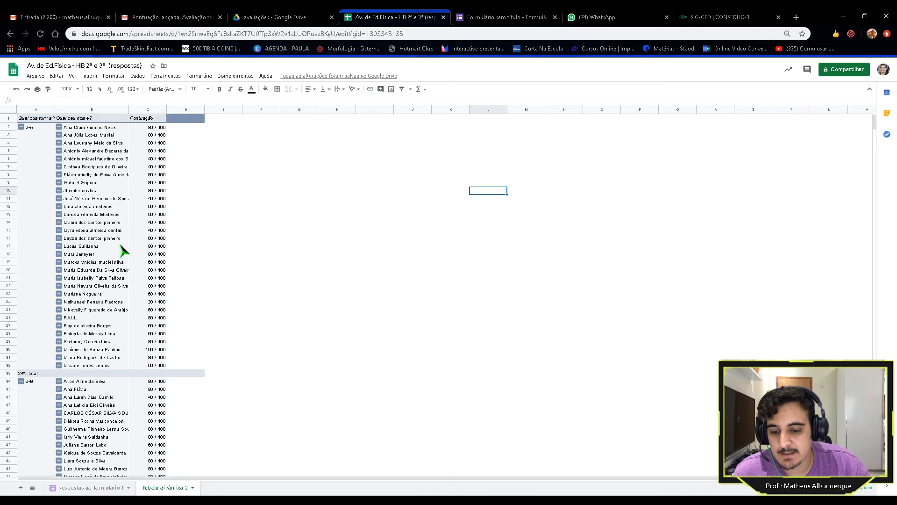
{"action": "scroll", "coordinate": [122, 251], "scroll_direction": "down", "scroll_amount": 7}
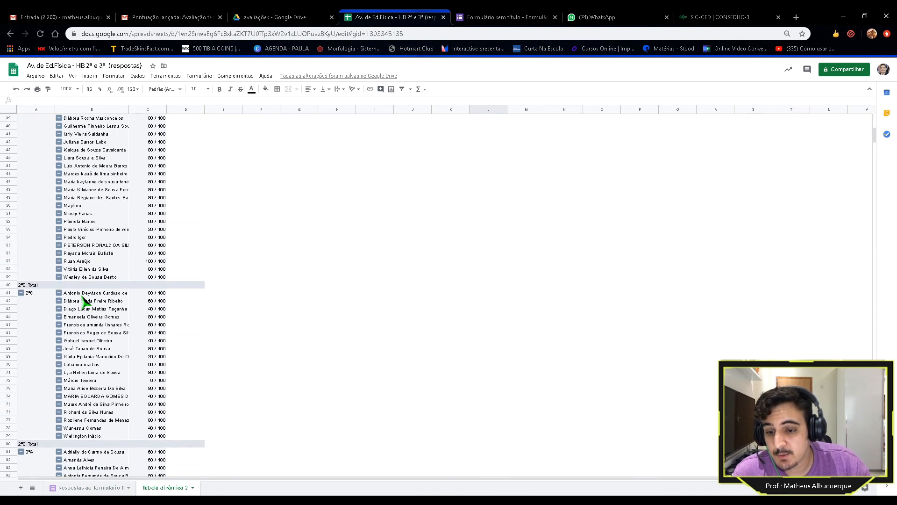
{"action": "scroll", "coordinate": [85, 185], "scroll_direction": "up", "scroll_amount": 3}
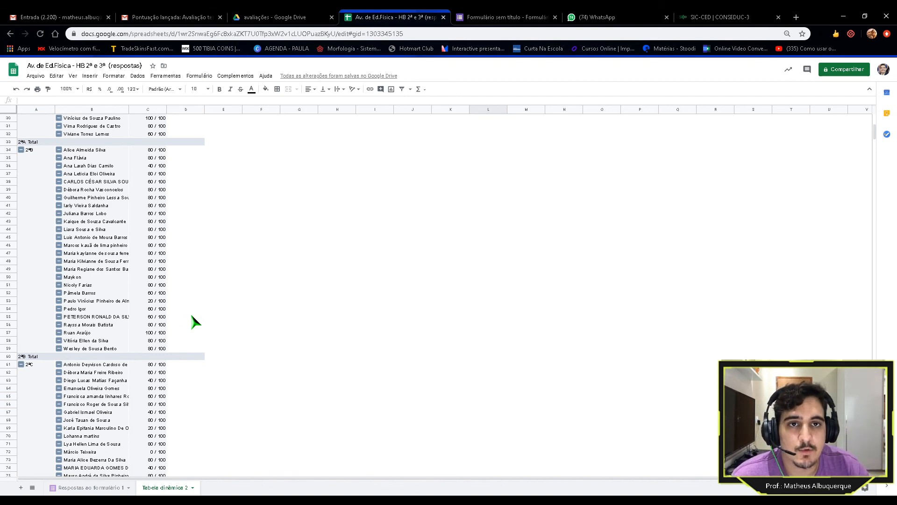
{"action": "scroll", "coordinate": [192, 321], "scroll_direction": "up", "scroll_amount": 10}
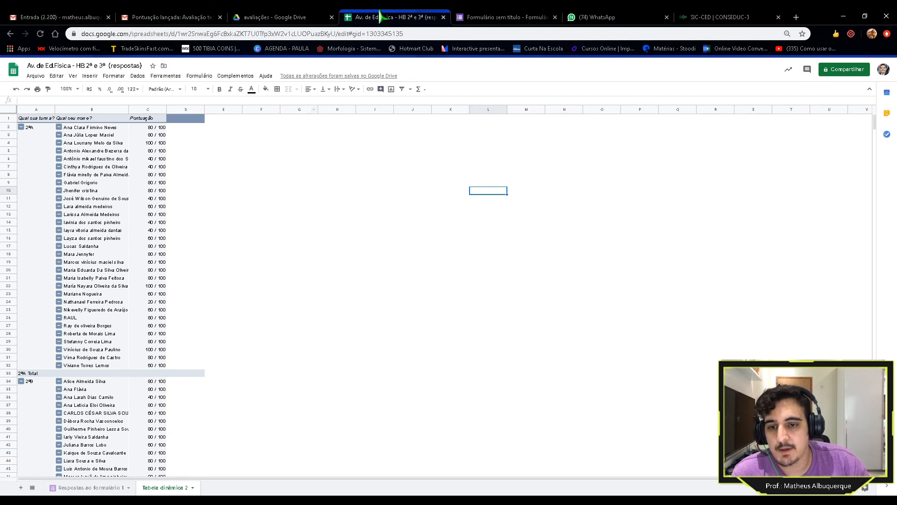
Step: Switch to the avaliações Google Drive tab and go to the Meu Drive root
{"action": "left_click", "coordinate": [273, 17]}
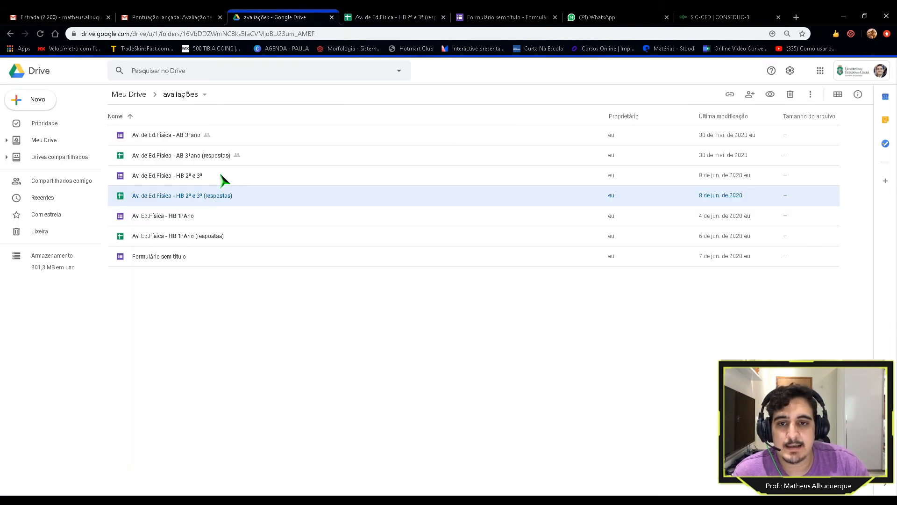
{"action": "left_click", "coordinate": [41, 141]}
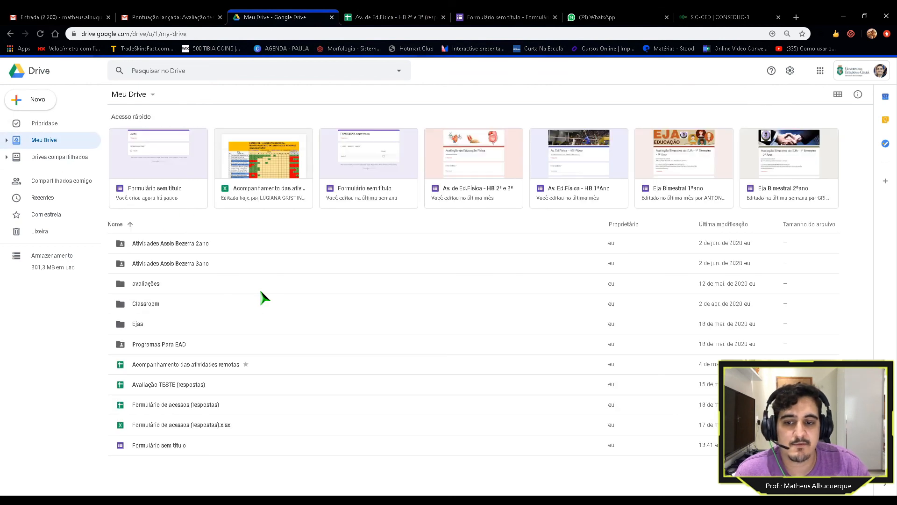